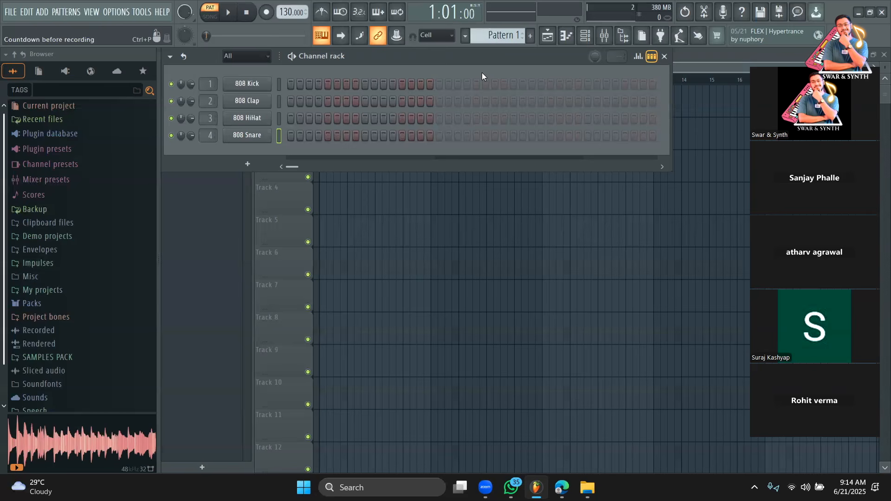
Step: Filter the channel rack to show the Unsorted channel group
{"action": "left_click", "coordinate": [592, 42]}
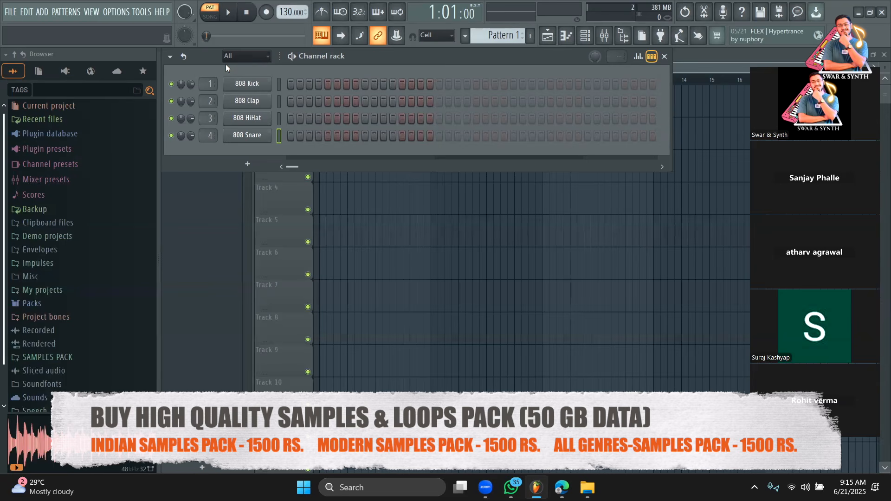
{"action": "left_click", "coordinate": [242, 58]}
{"action": "left_click", "coordinate": [241, 80]}
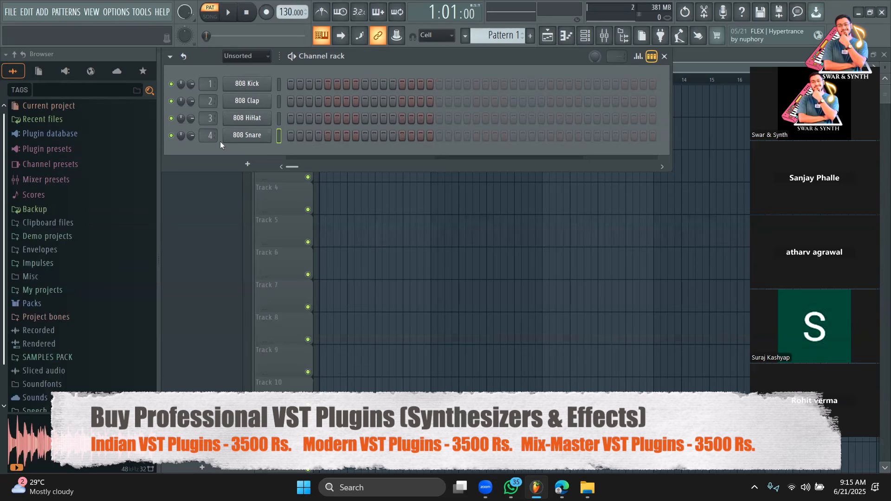
Step: Search the sample browser for "ukul"
{"action": "scroll", "coordinate": [99, 268], "scroll_direction": "down", "scroll_amount": 2}
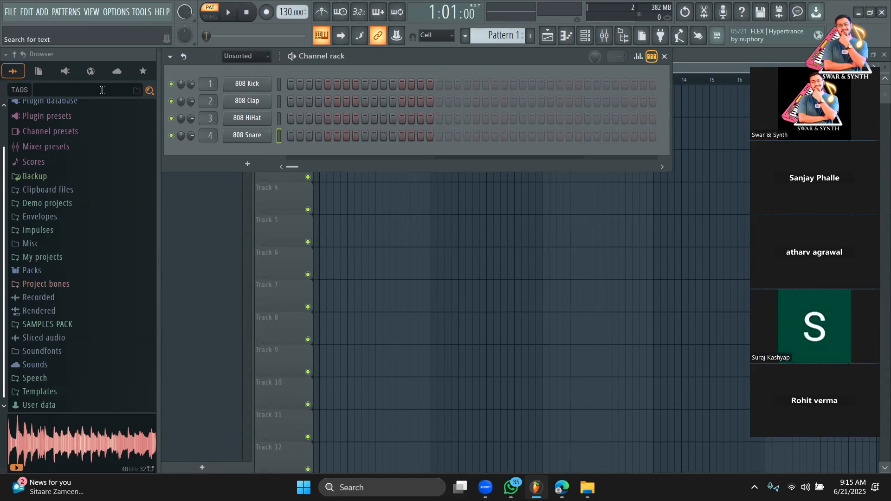
{"action": "scroll", "coordinate": [79, 256], "scroll_direction": "up", "scroll_amount": 2}
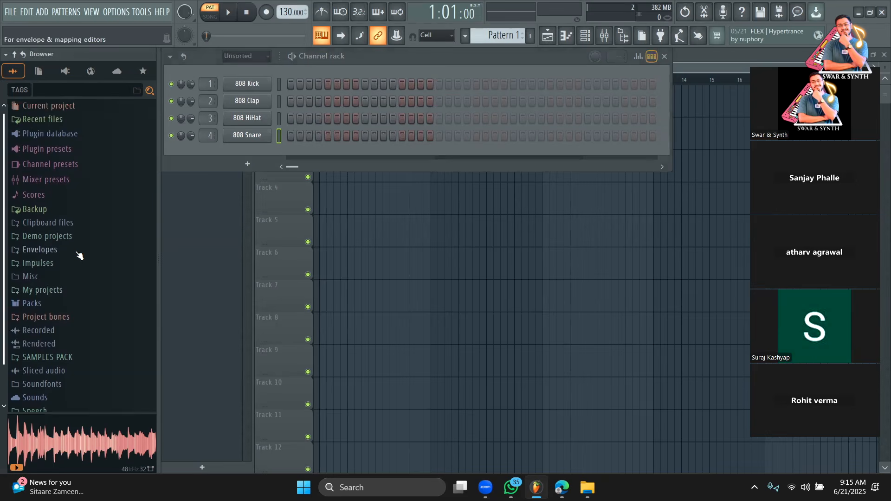
{"action": "type", "text": "ukul"}
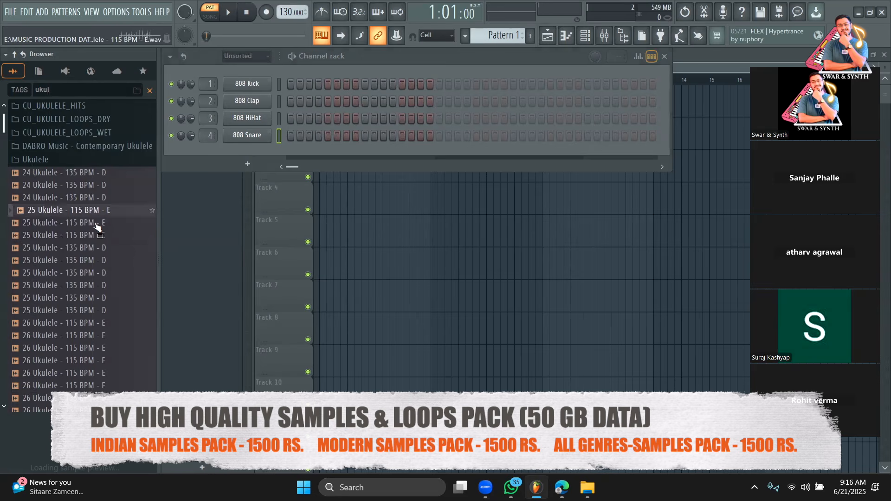
Step: Browse the ukulele results and preview several loops, including 30 Ukulele - 80 BPM - A and CU_80_Cm_Anaptotic_Ukulele_dry
{"action": "scroll", "coordinate": [69, 228], "scroll_direction": "down", "scroll_amount": 4}
{"action": "left_click_drag", "start_coordinate": [70, 224], "coordinate": [69, 229]}
{"action": "scroll", "coordinate": [69, 227], "scroll_direction": "down", "scroll_amount": 10}
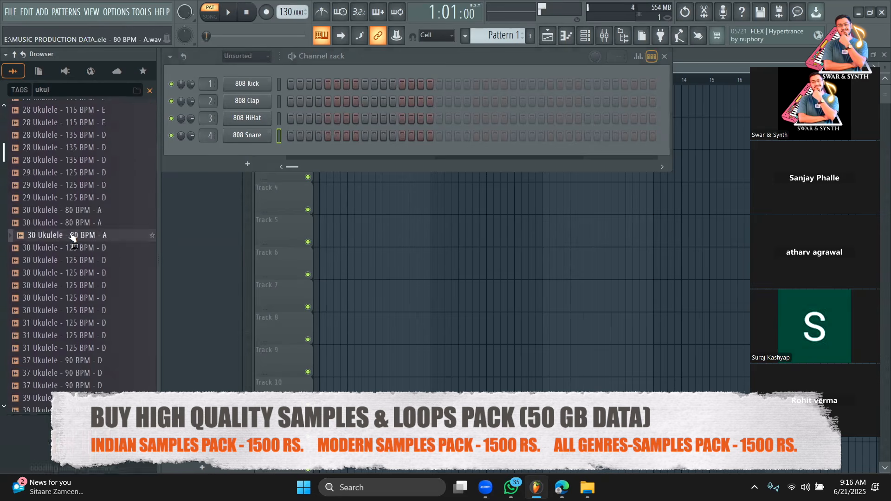
{"action": "scroll", "coordinate": [70, 197], "scroll_direction": "down", "scroll_amount": 4}
{"action": "left_click_drag", "start_coordinate": [69, 172], "coordinate": [85, 278]}
{"action": "scroll", "coordinate": [88, 250], "scroll_direction": "down", "scroll_amount": 15}
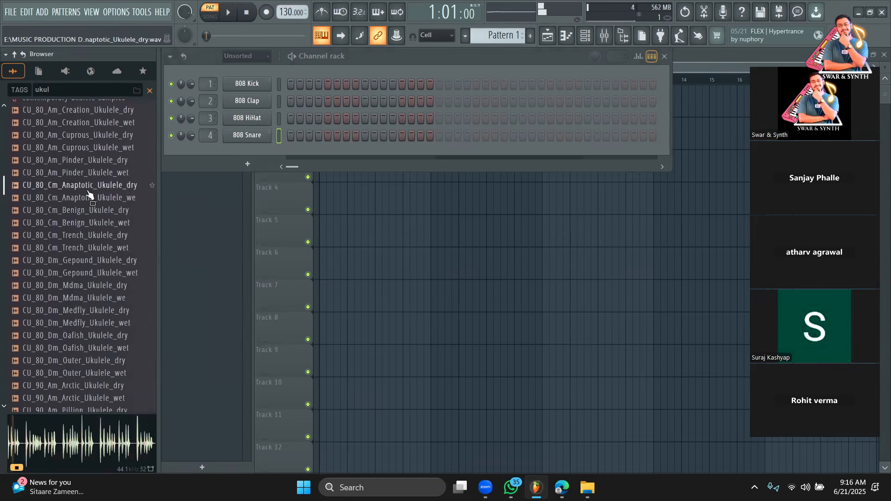
{"action": "left_click", "coordinate": [92, 222]}
{"action": "scroll", "coordinate": [92, 223], "scroll_direction": "up", "scroll_amount": 6}
{"action": "left_click", "coordinate": [100, 259]}
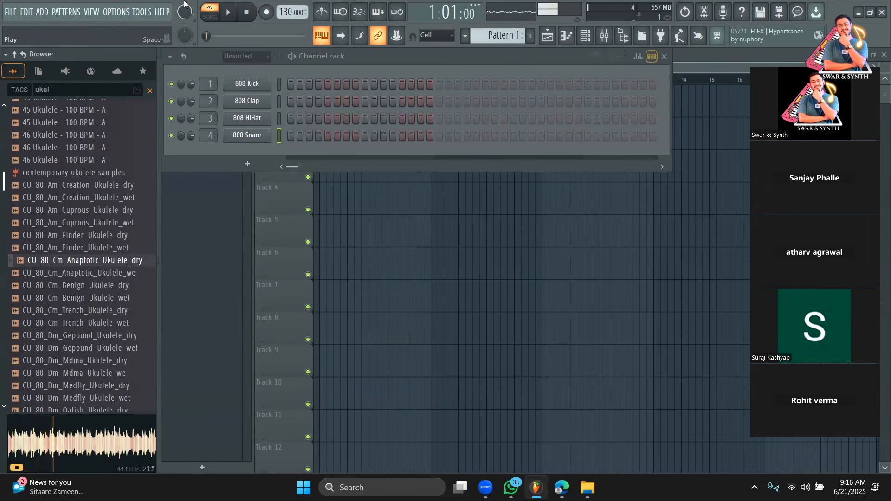
Step: Preview further 80 BPM ukulele loops, including CU_80_Am_Creation_Ukulele_wet, CU_80_Dm_Mdma_Ukulele_dry and CU_80_Dm_Oafish_Ukulele_wet
{"action": "left_click", "coordinate": [113, 198]}
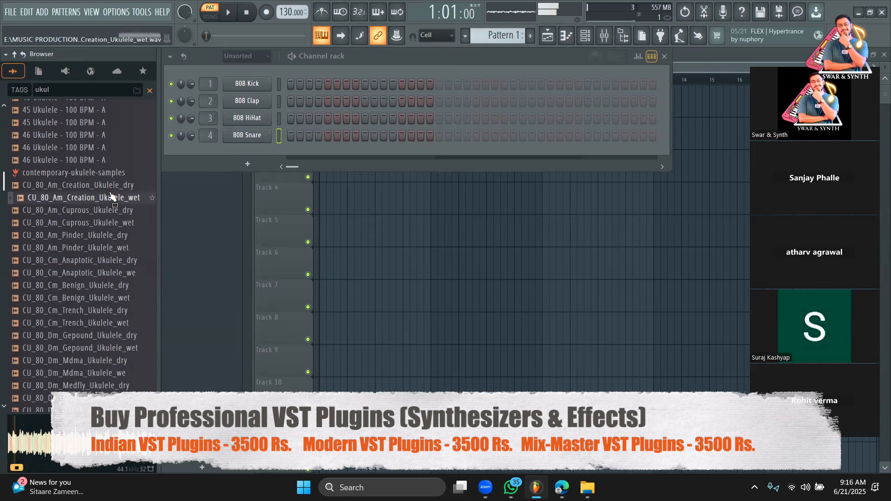
{"action": "left_click", "coordinate": [103, 360]}
{"action": "scroll", "coordinate": [103, 325], "scroll_direction": "down", "scroll_amount": 8}
{"action": "left_click", "coordinate": [103, 289]}
{"action": "scroll", "coordinate": [103, 277], "scroll_direction": "up", "scroll_amount": 8}
{"action": "left_click", "coordinate": [92, 288]}
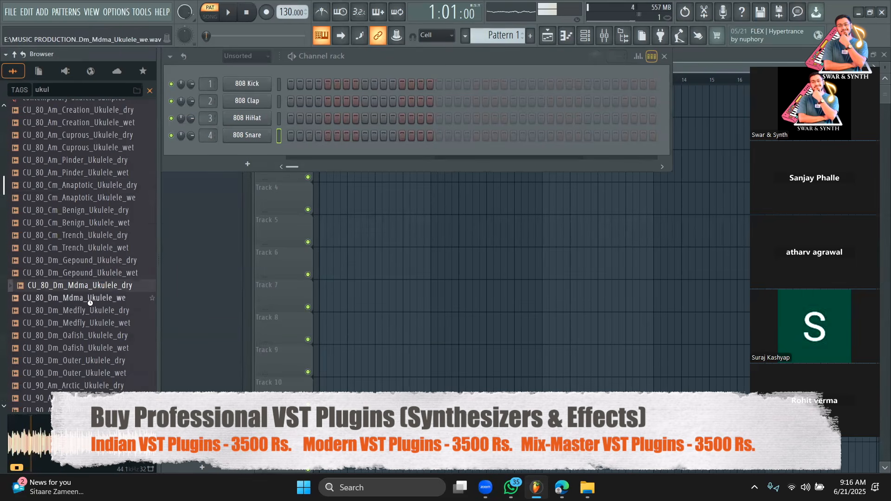
{"action": "scroll", "coordinate": [91, 301], "scroll_direction": "down", "scroll_amount": 4}
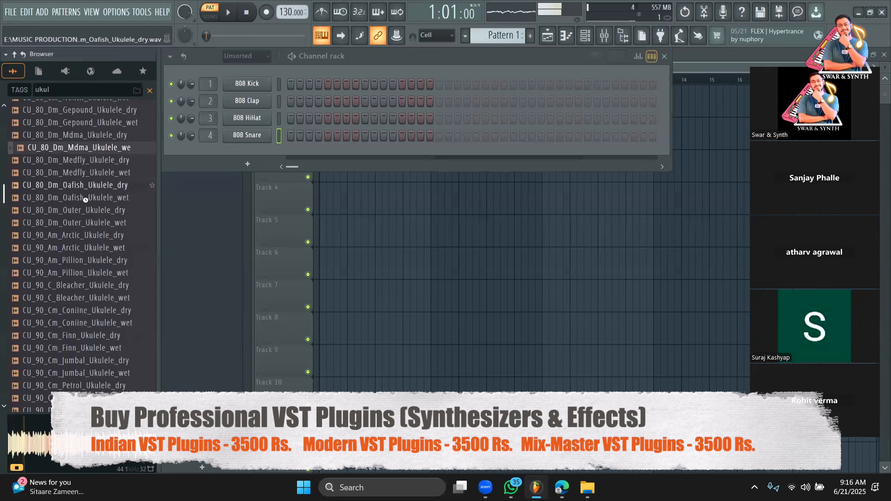
{"action": "left_click", "coordinate": [88, 198]}
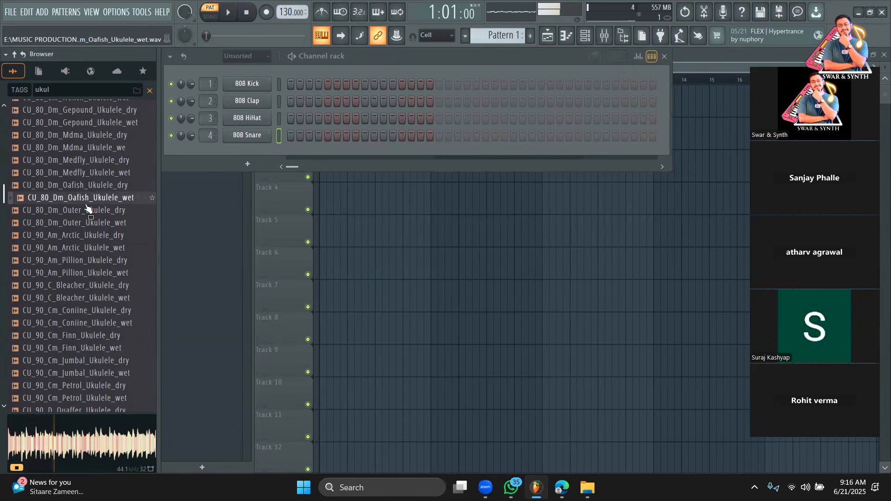
Step: Place the CU_80_Dm_Oafish_Ukulele_wet loop at the start of Track 1 in the playlist
{"action": "left_click_drag", "start_coordinate": [88, 200], "coordinate": [324, 99]}
{"action": "right_click", "coordinate": [351, 100]}
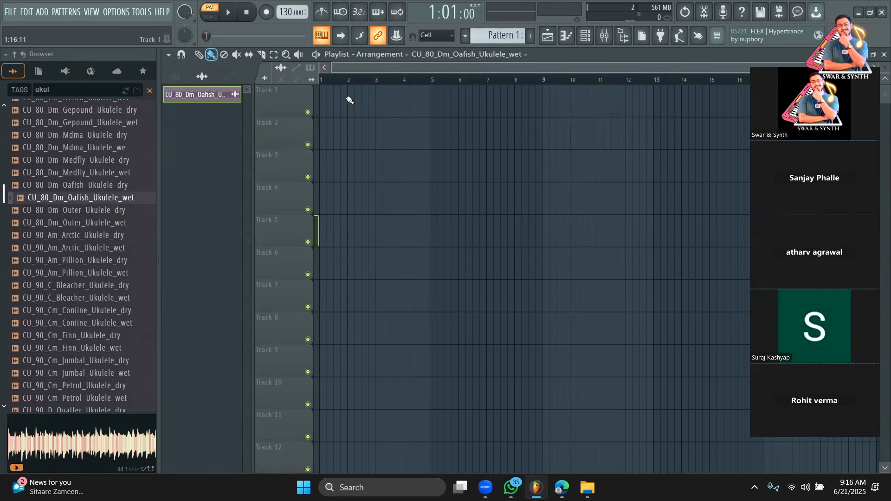
{"action": "left_click_drag", "start_coordinate": [68, 199], "coordinate": [142, 139]}
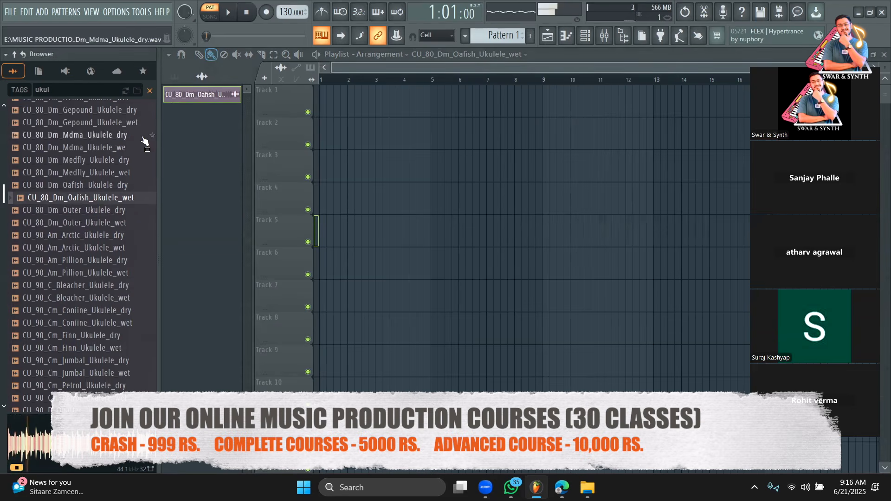
{"action": "left_click_drag", "start_coordinate": [103, 199], "coordinate": [328, 99]}
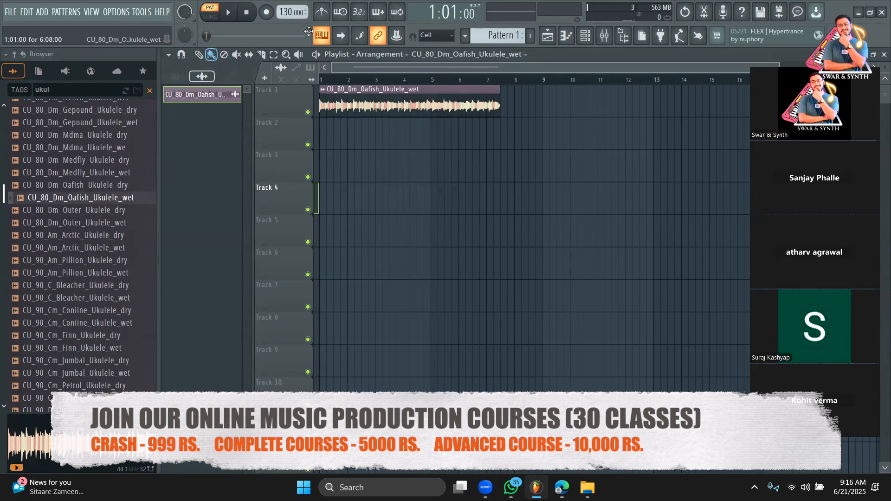
Step: Fit the ukulele clip on Track 1 to the project tempo using the 75 to 150 BPM range
{"action": "left_click", "coordinate": [323, 90]}
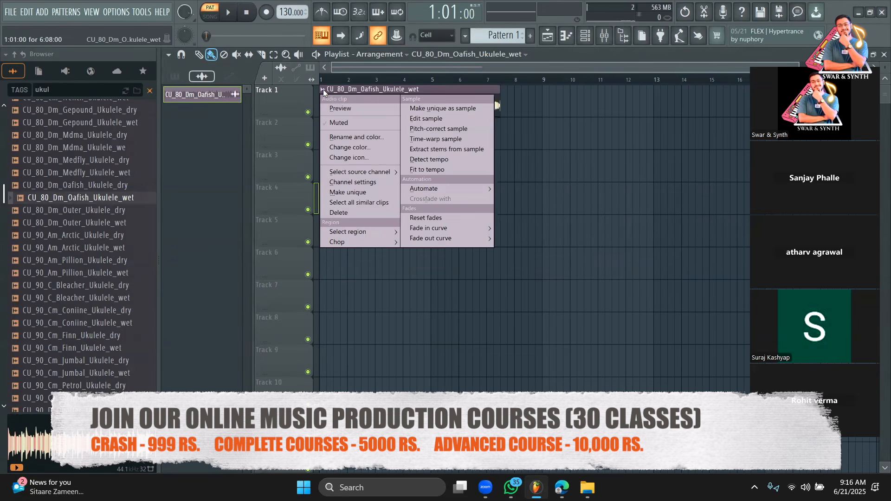
{"action": "left_click", "coordinate": [415, 170]}
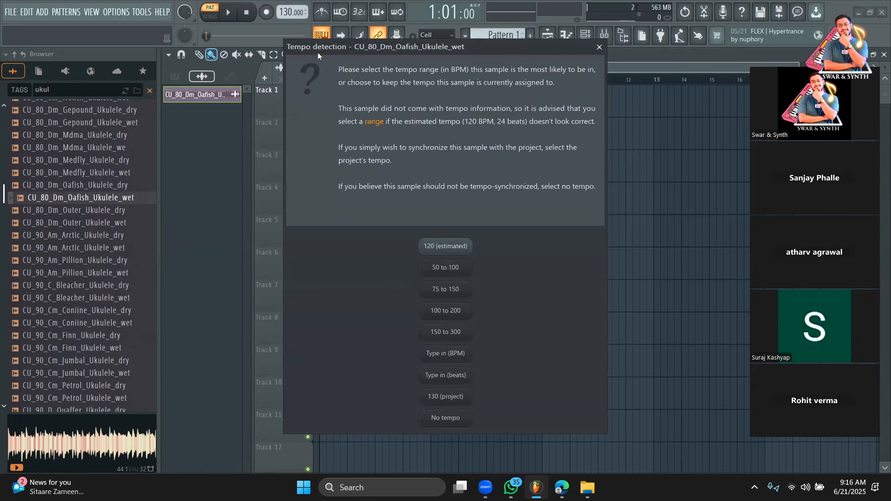
{"action": "left_click_drag", "start_coordinate": [485, 47], "coordinate": [509, 48]}
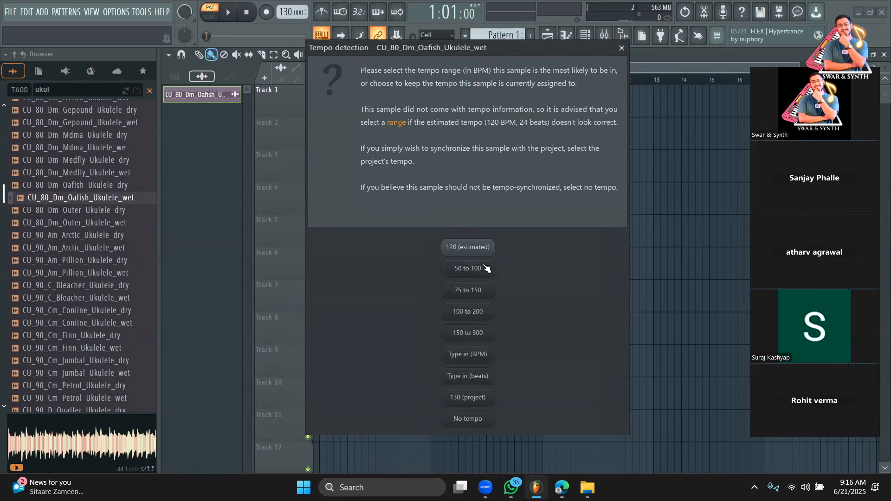
{"action": "left_click", "coordinate": [484, 296]}
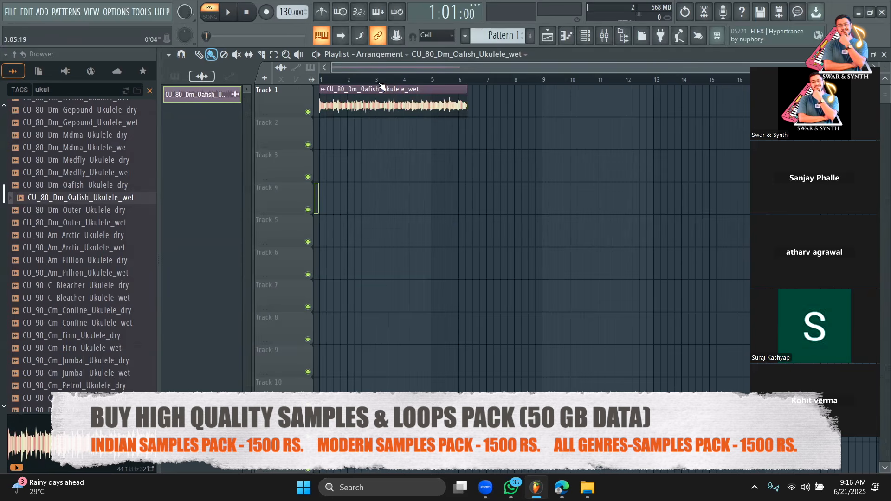
Step: Switch playback to song mode, enable the metronome, and play the arrangement from the start
{"action": "key", "text": "l"}
{"action": "key", "text": "ctrl+m"}
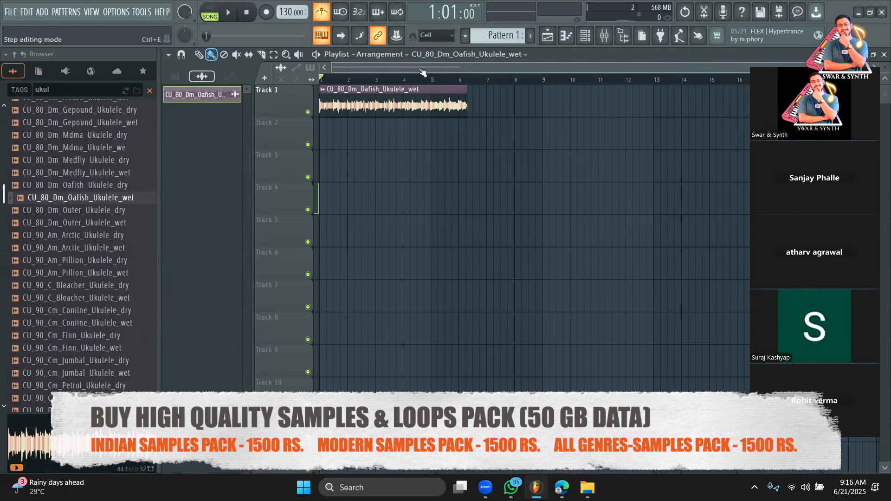
{"action": "key", "text": "space"}
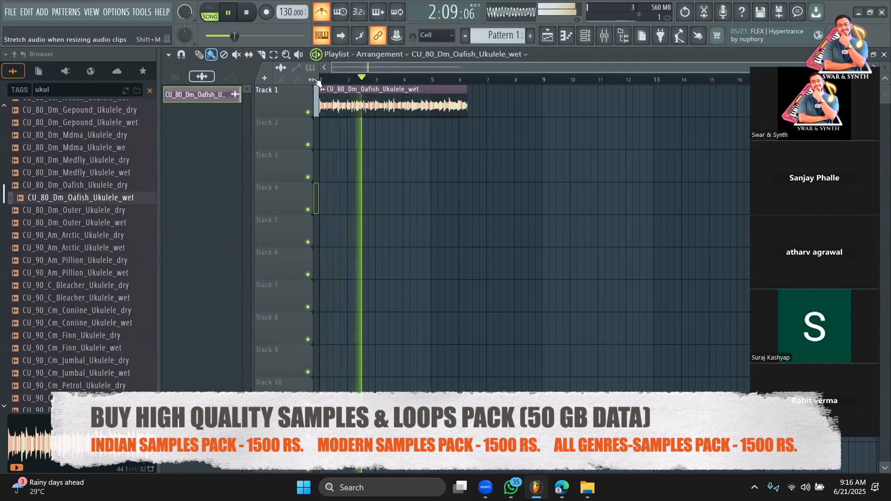
{"action": "key", "text": "space"}
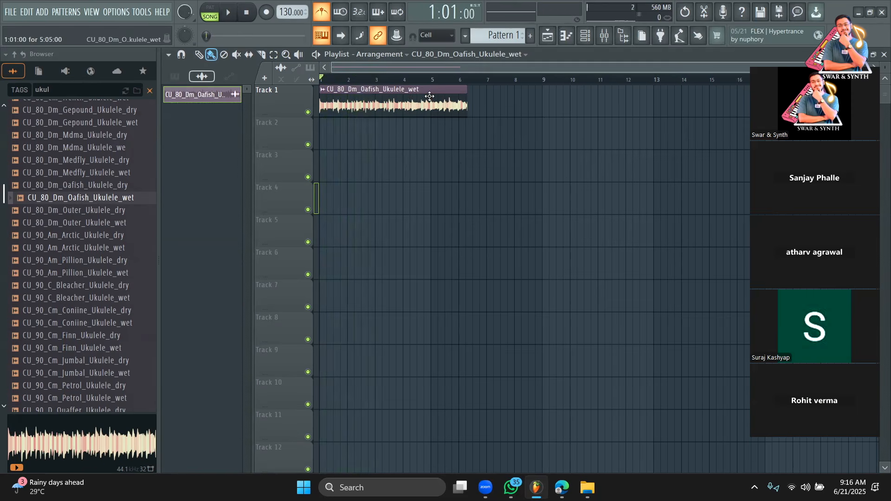
Step: Shorten the ukulele clip on Track 1 to end at bar 5 and check it against the metronome
{"action": "left_click_drag", "start_coordinate": [464, 96], "coordinate": [427, 116]}
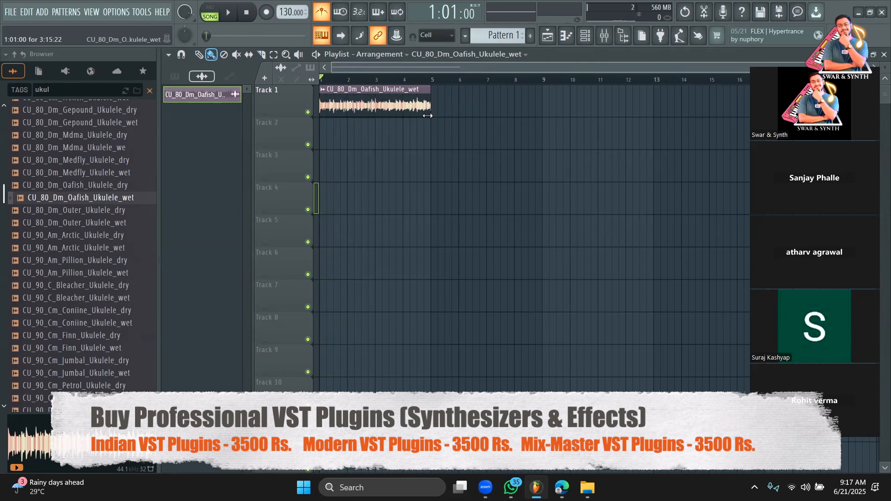
{"action": "double_click", "coordinate": [387, 105]}
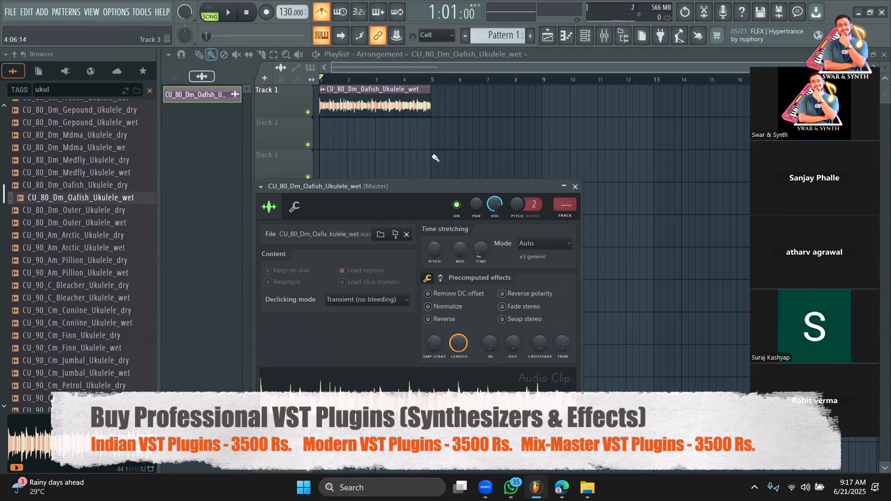
{"action": "key", "text": "space"}
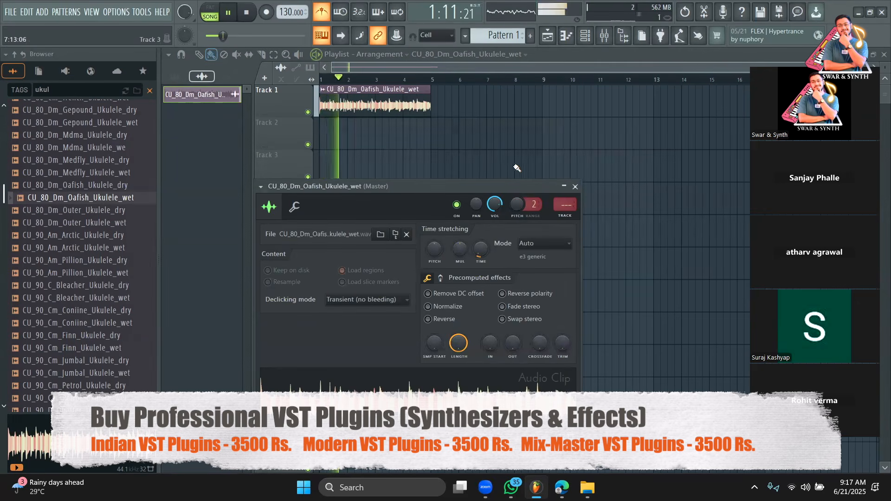
{"action": "left_click", "coordinate": [575, 186]}
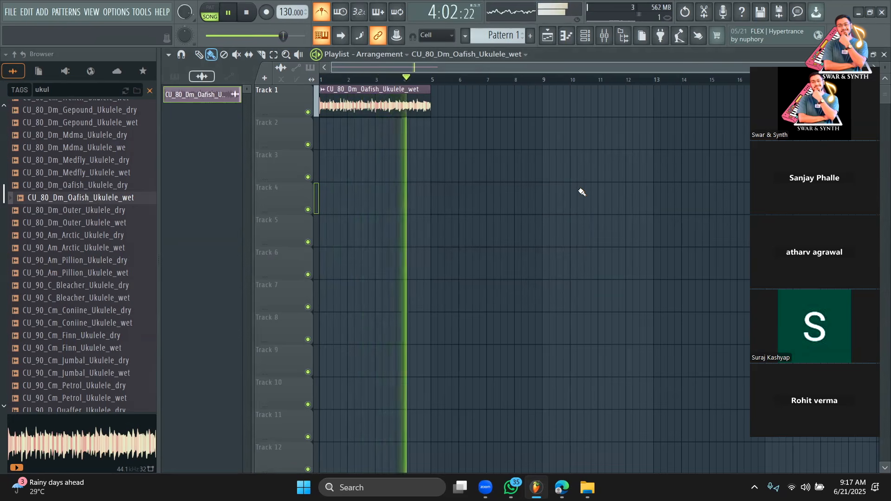
{"action": "key", "text": "space"}
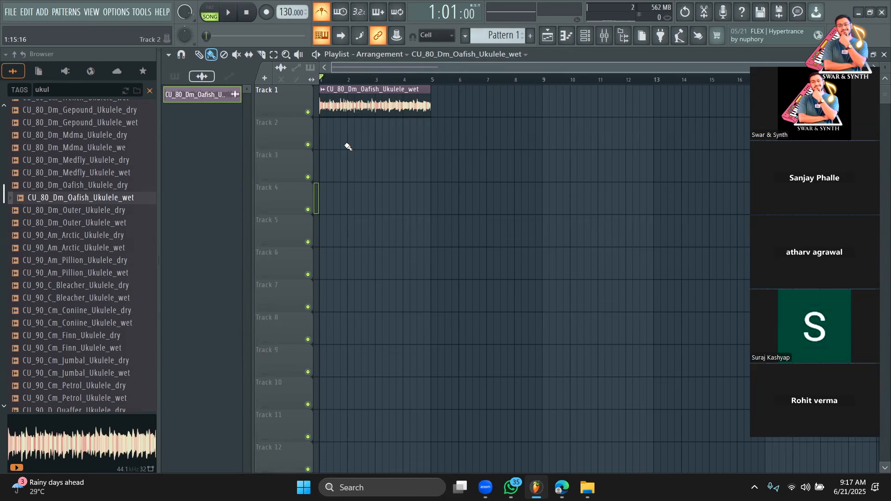
Step: Try the ukulele clip at two bars and again at four bars, and delete it from Track 1
{"action": "left_click_drag", "start_coordinate": [430, 92], "coordinate": [375, 111]}
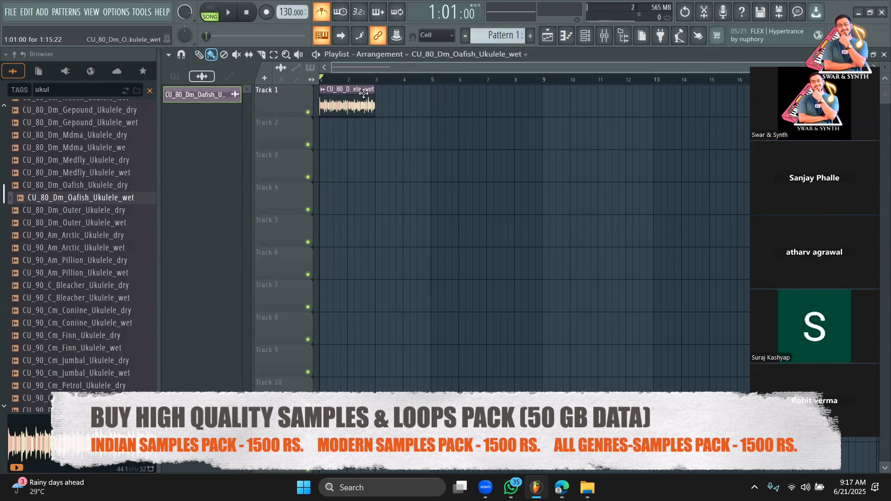
{"action": "left_click_drag", "start_coordinate": [371, 89], "coordinate": [431, 110]}
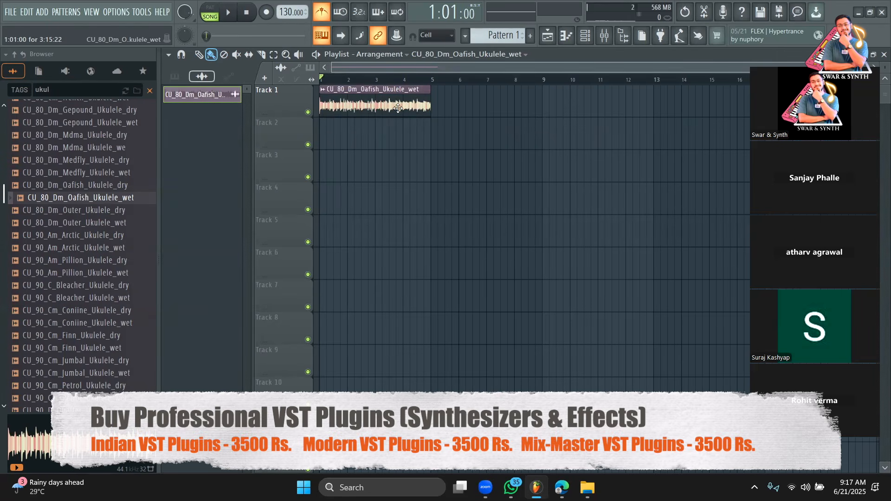
{"action": "right_click", "coordinate": [398, 108]}
Step: Preview faster ukulele loops from the results, including CU_90_G_Canonic_Ukulele_dry, CU_120_Gm_Predella_Ukulele_dry and CU_120_G_Allodial_Ukulele_wet
{"action": "scroll", "coordinate": [85, 257], "scroll_direction": "down", "scroll_amount": 10}
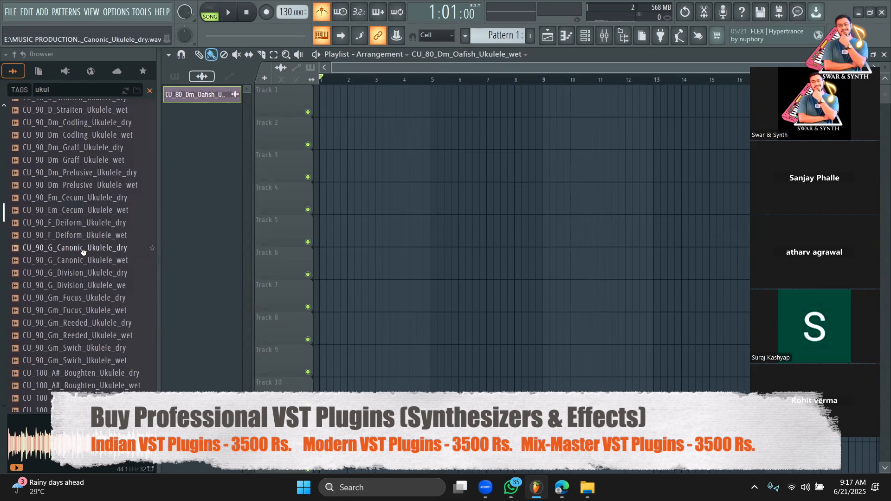
{"action": "left_click", "coordinate": [76, 257]}
{"action": "scroll", "coordinate": [76, 256], "scroll_direction": "down", "scroll_amount": 10}
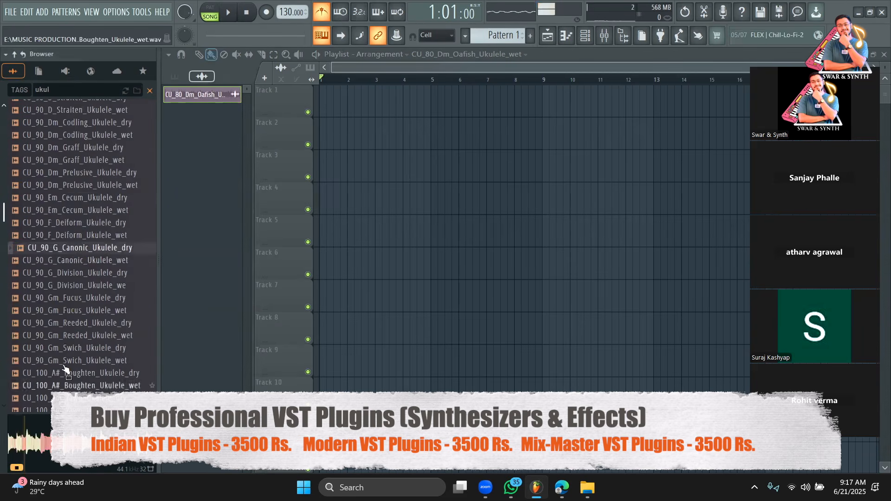
{"action": "left_click", "coordinate": [80, 261]}
{"action": "scroll", "coordinate": [74, 260], "scroll_direction": "down", "scroll_amount": 10}
{"action": "left_click", "coordinate": [70, 258]}
{"action": "scroll", "coordinate": [69, 262], "scroll_direction": "up", "scroll_amount": 3}
{"action": "scroll", "coordinate": [69, 259], "scroll_direction": "up", "scroll_amount": 1}
{"action": "left_click", "coordinate": [70, 197]}
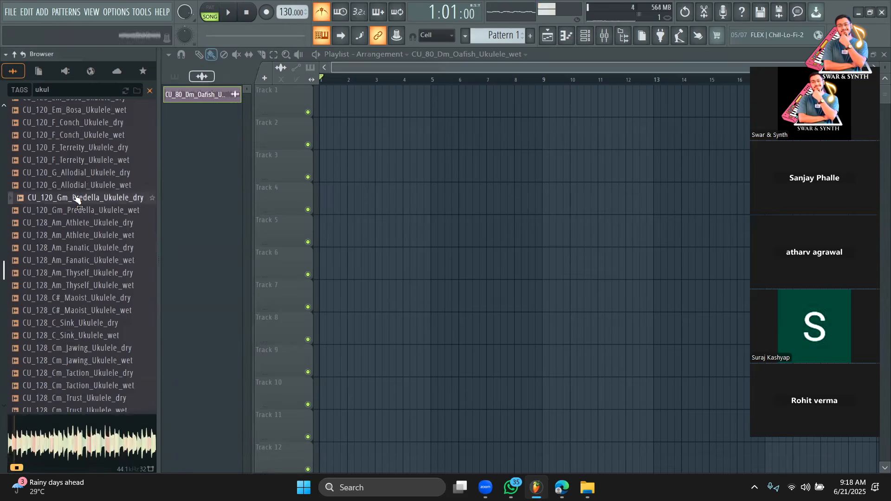
{"action": "left_click", "coordinate": [90, 164]}
{"action": "left_click", "coordinate": [76, 185]}
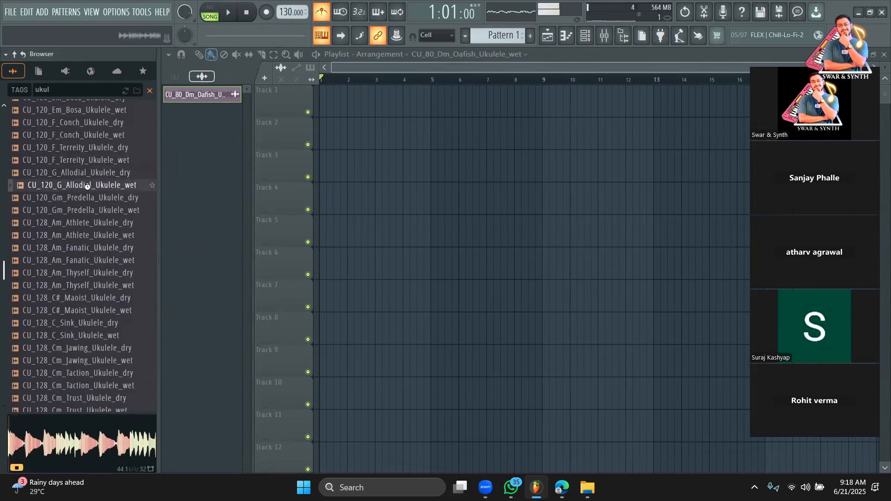
Step: Place the CU_120_G_Allodial_Ukulele_wet loop at the start of Track 1 and fit it to the project tempo
{"action": "left_click_drag", "start_coordinate": [75, 187], "coordinate": [323, 95]}
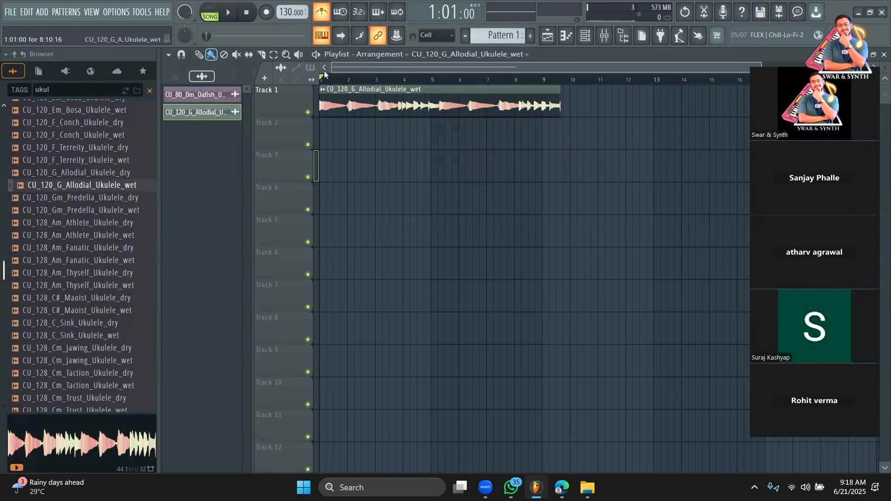
{"action": "left_click", "coordinate": [321, 90]}
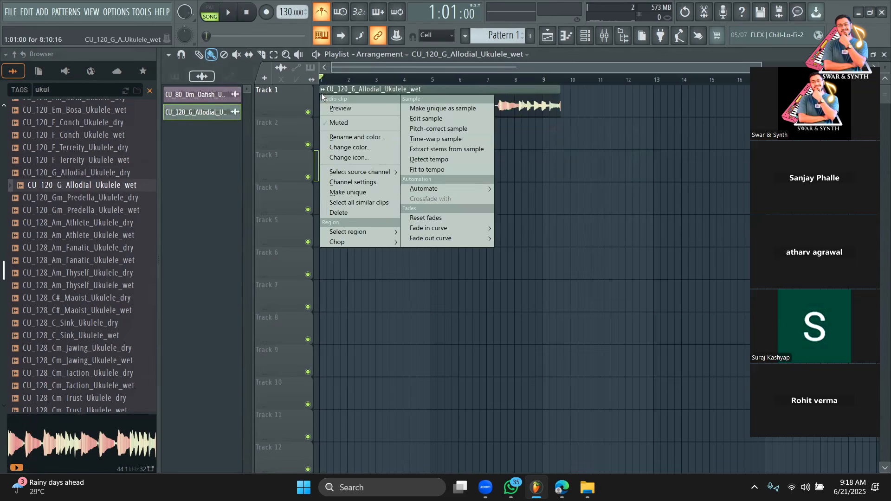
{"action": "left_click", "coordinate": [436, 170]}
{"action": "left_click", "coordinate": [445, 288]}
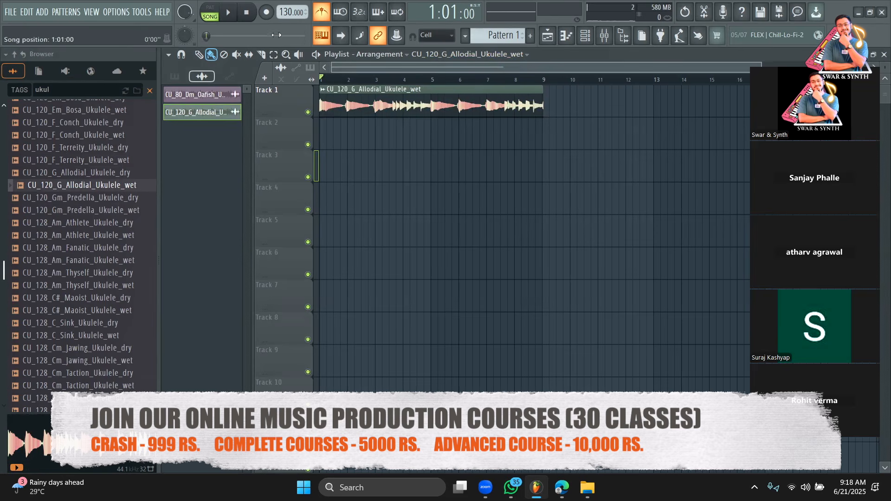
Step: Play the ukulele clip against the metronome and trim its end exactly to bar 9
{"action": "left_click", "coordinate": [261, 55]}
{"action": "key", "text": "space"}
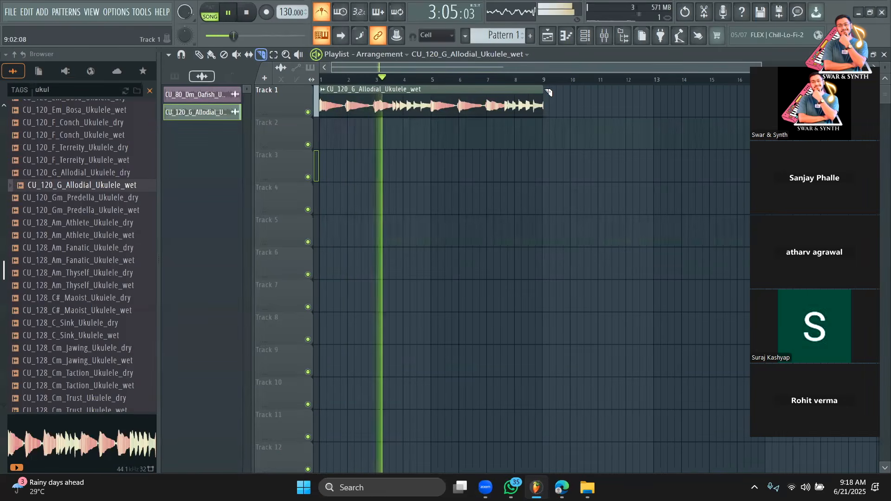
{"action": "left_click", "coordinate": [200, 55]}
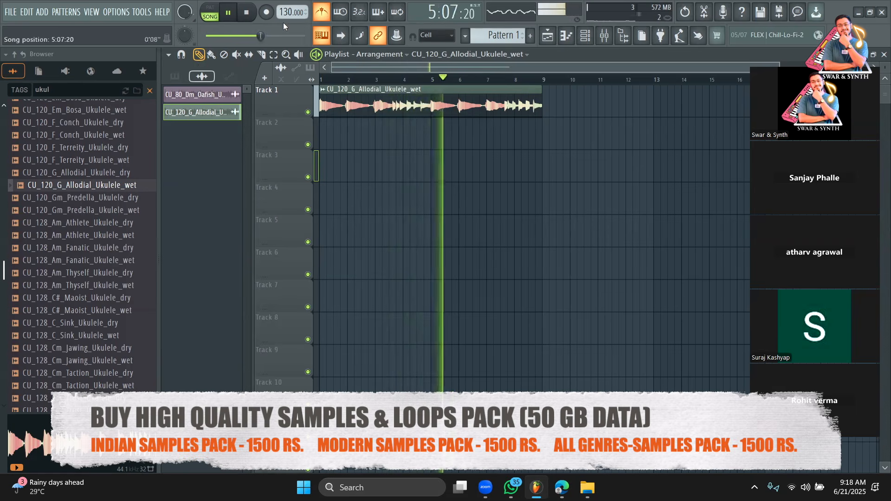
{"action": "key", "text": "space"}
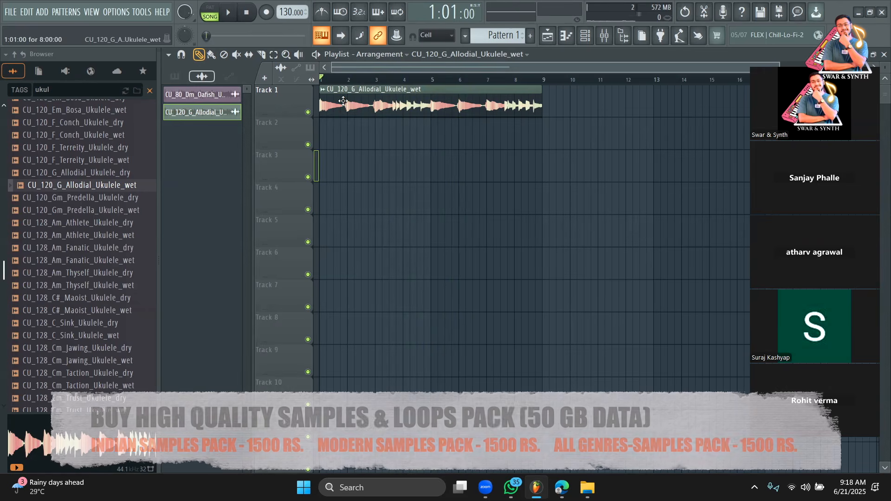
Step: Open the ukulele clip's channel settings and examine the levels, group and root note options
{"action": "double_click", "coordinate": [346, 101]}
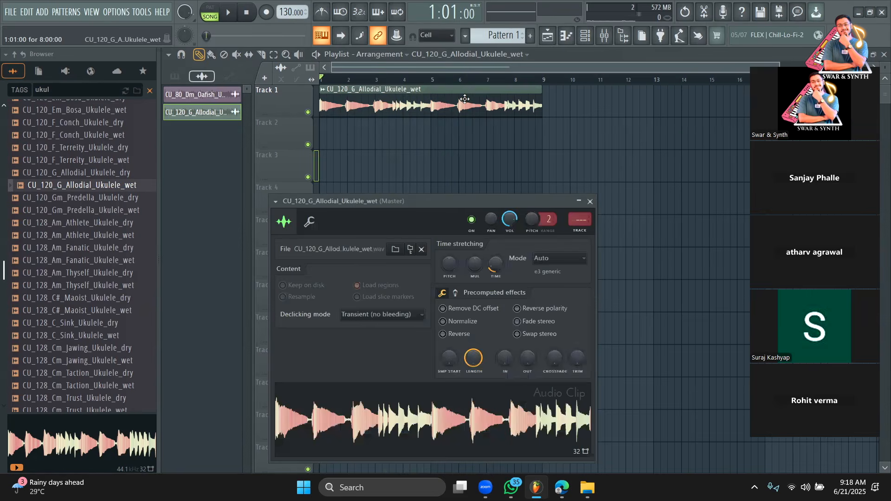
{"action": "left_click", "coordinate": [309, 221]}
{"action": "left_click_drag", "start_coordinate": [355, 200], "coordinate": [350, 128]}
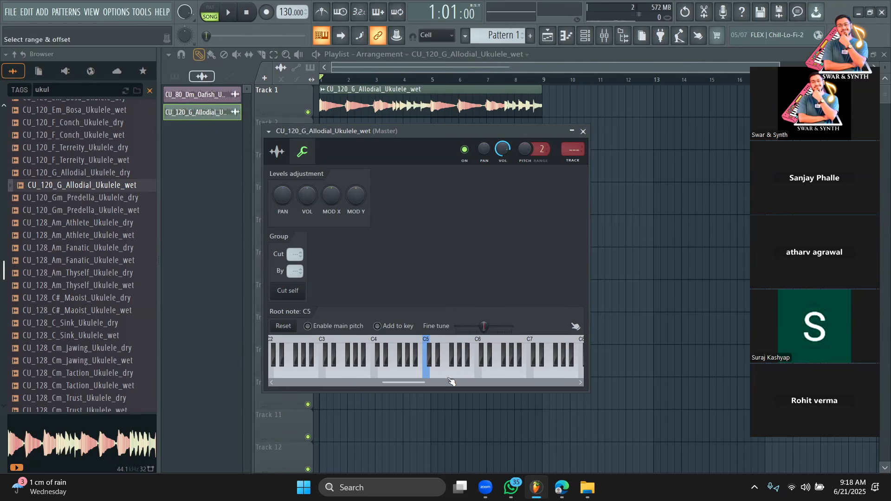
{"action": "key", "text": "Escape"}
Step: Raise the ukulele clip's time-stretching pitch to +200 cents, playing it before and after the change
{"action": "double_click", "coordinate": [398, 91]}
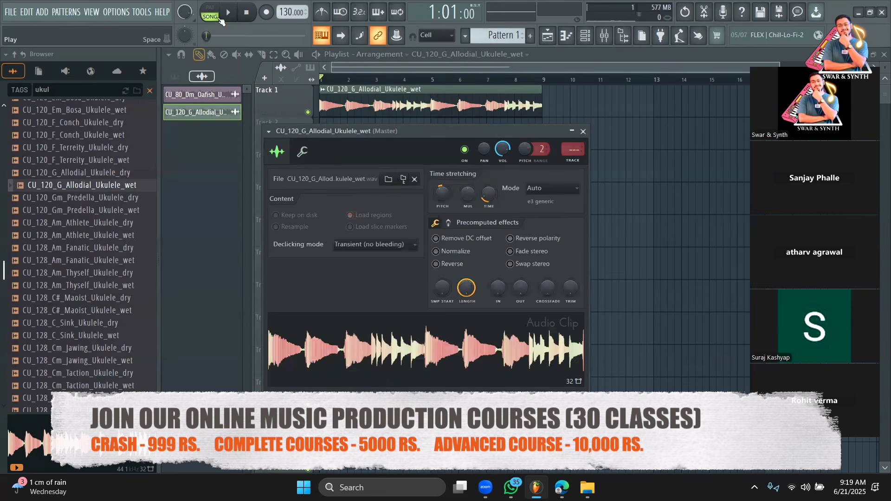
{"action": "key", "text": "space"}
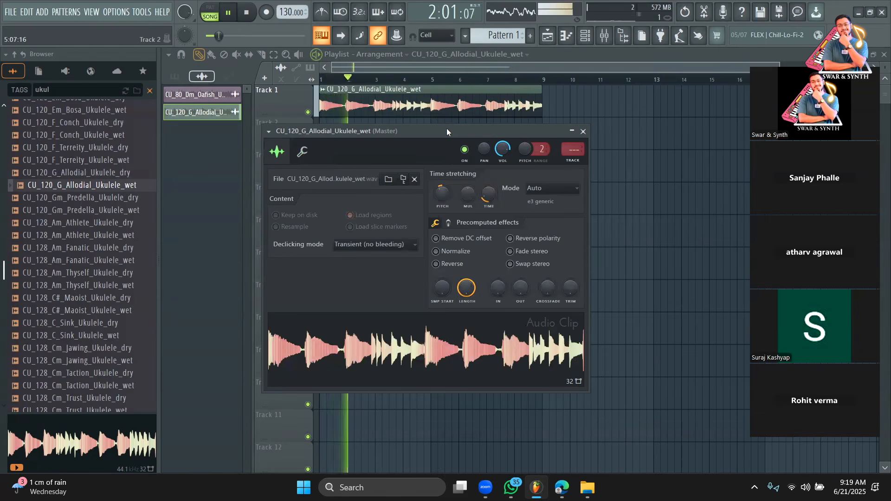
{"action": "key", "text": "space"}
{"action": "left_click_drag", "start_coordinate": [448, 193], "coordinate": [442, 178]}
{"action": "key", "text": "space"}
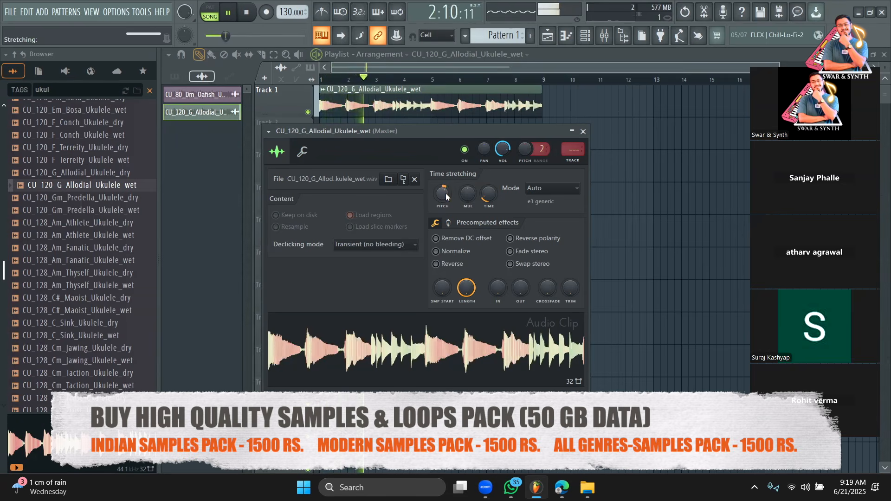
{"action": "key", "text": "space"}
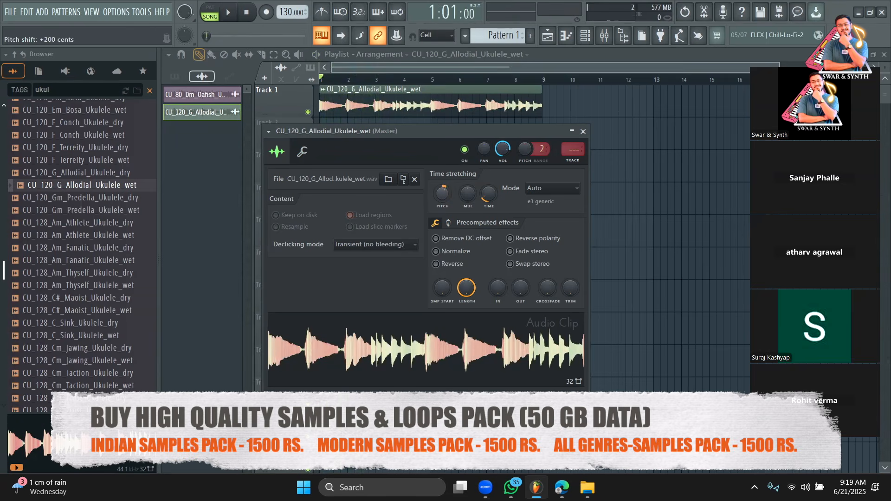
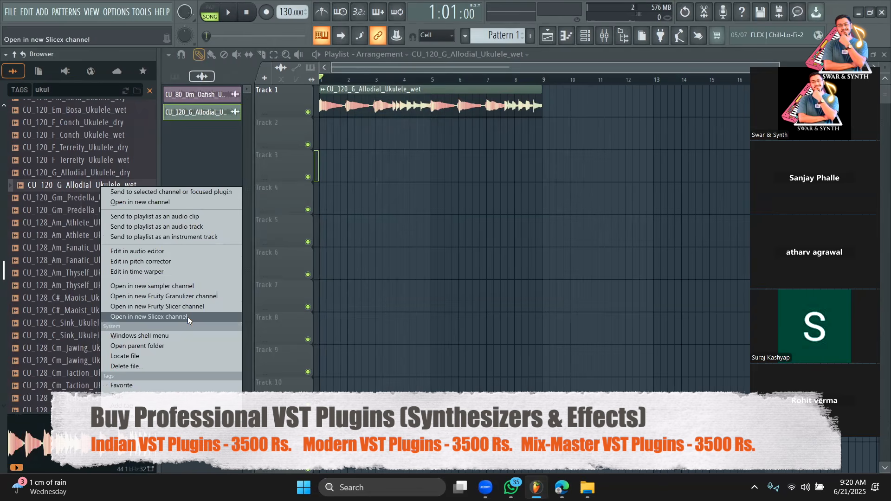
Step: Open the CU_120_G_Allodial_Ukulele_wet loop in a new Slicex channel and audition slices such as Marker #22 and Marker #1
{"action": "left_click", "coordinate": [188, 317]}
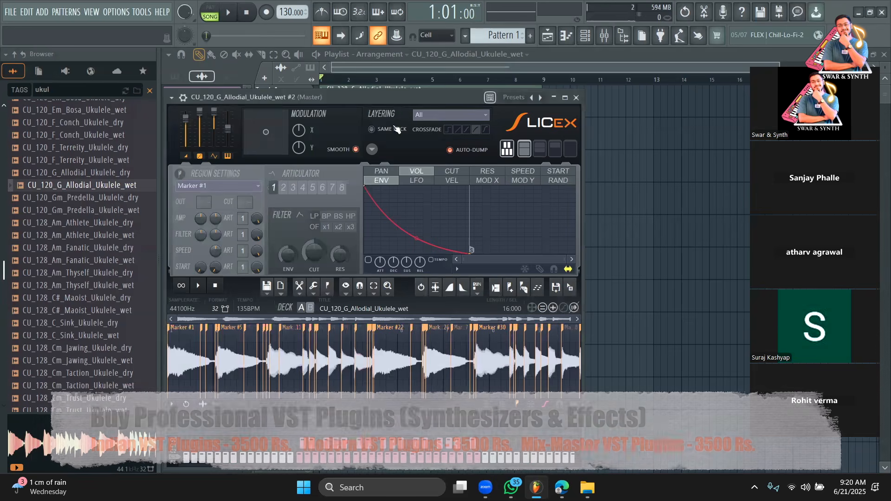
{"action": "left_click_drag", "start_coordinate": [416, 101], "coordinate": [418, 69]}
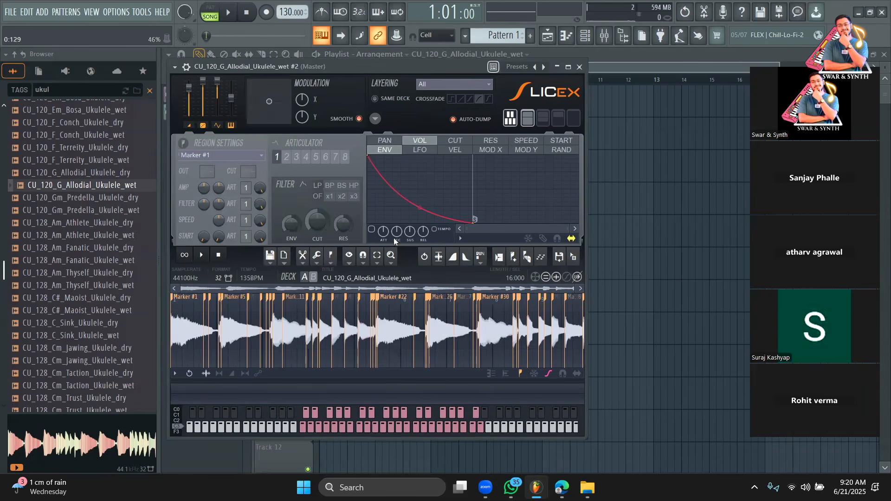
{"action": "left_click", "coordinate": [390, 340]}
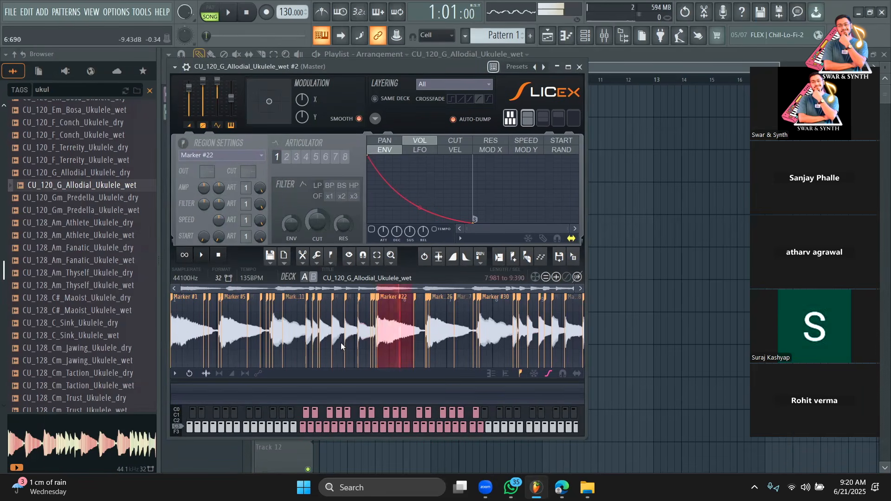
{"action": "left_click", "coordinate": [238, 340]}
{"action": "left_click", "coordinate": [197, 341]}
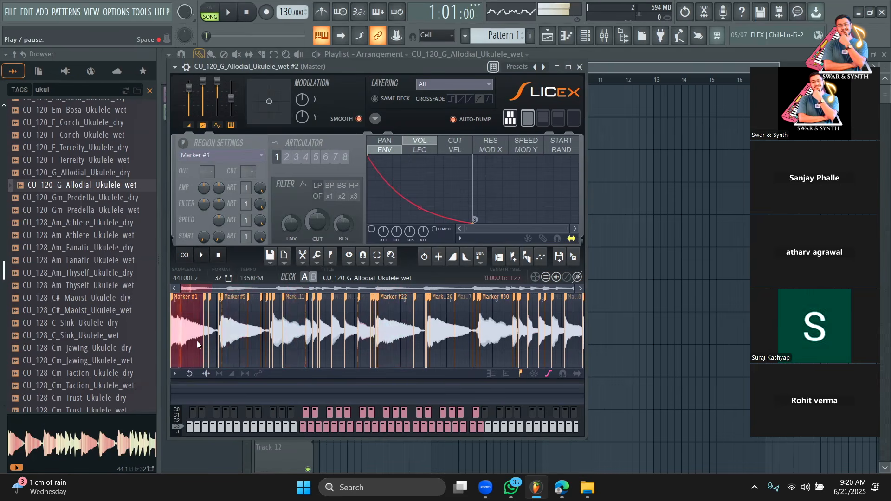
{"action": "left_click", "coordinate": [324, 268]}
{"action": "left_click", "coordinate": [328, 269]}
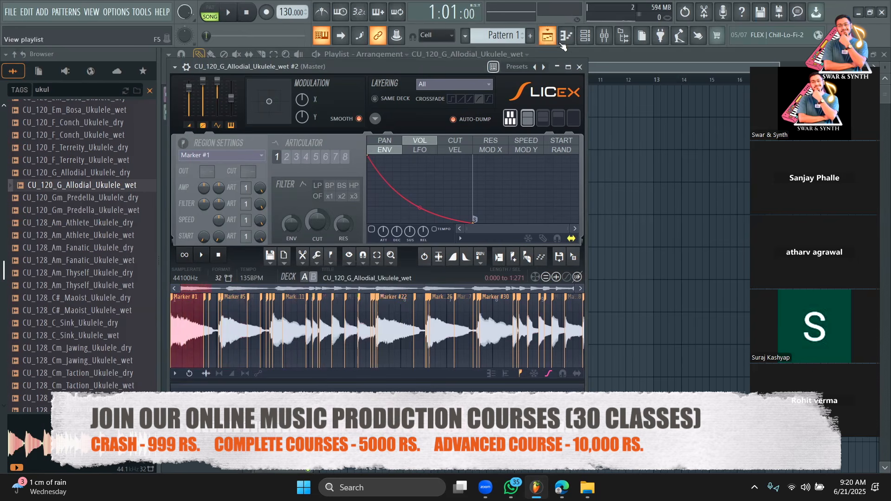
Step: Show the channel rack's piano roll overview and open the Slicex ukulele channel in the piano roll
{"action": "left_click", "coordinate": [583, 37]}
{"action": "right_click", "coordinate": [264, 161]}
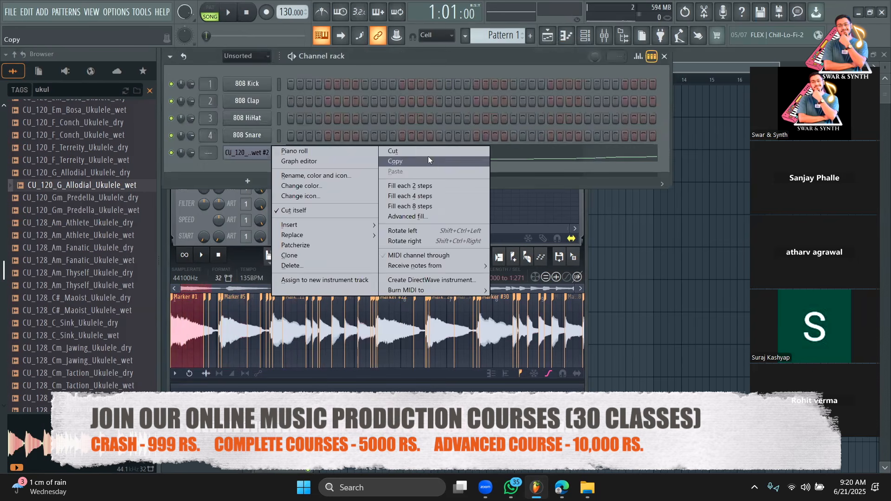
{"action": "left_click", "coordinate": [428, 155]}
{"action": "left_click", "coordinate": [652, 56]}
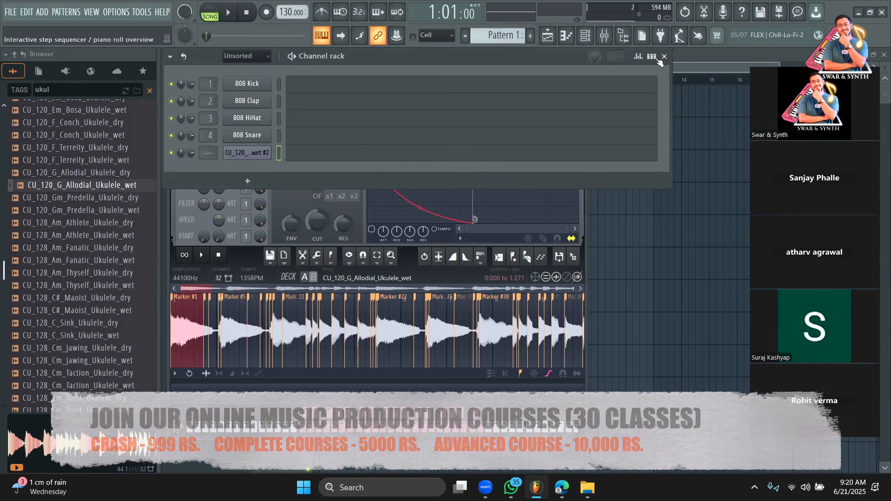
{"action": "left_click", "coordinate": [386, 154]}
Step: Audition the ukulele slices from Marker #1 to Marker #5 on the piano roll keys
{"action": "scroll", "coordinate": [179, 228], "scroll_direction": "up", "scroll_amount": 4}
{"action": "scroll", "coordinate": [179, 228], "scroll_direction": "down", "scroll_amount": 8}
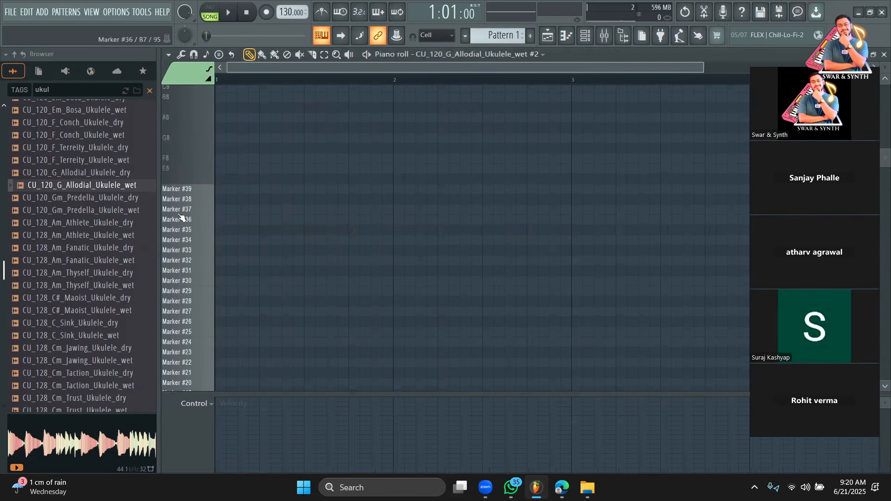
{"action": "left_click", "coordinate": [189, 218]}
{"action": "left_click", "coordinate": [222, 247]}
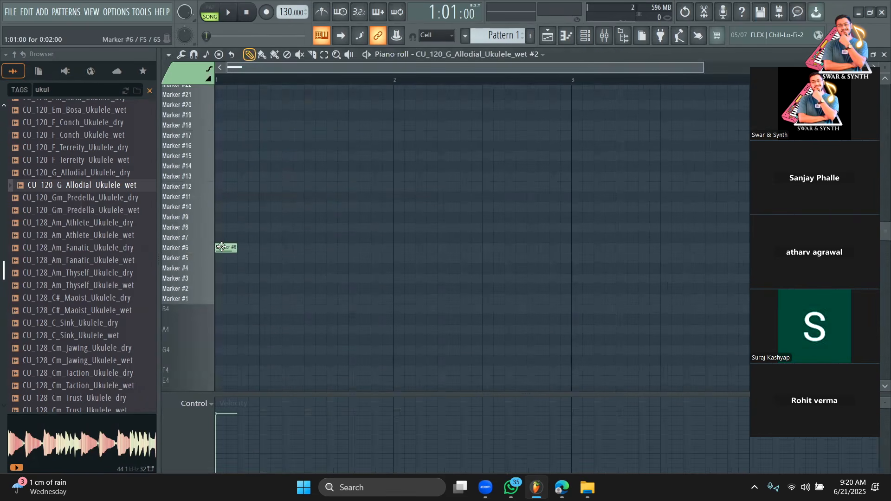
{"action": "left_click", "coordinate": [205, 301]}
{"action": "left_click", "coordinate": [205, 289]}
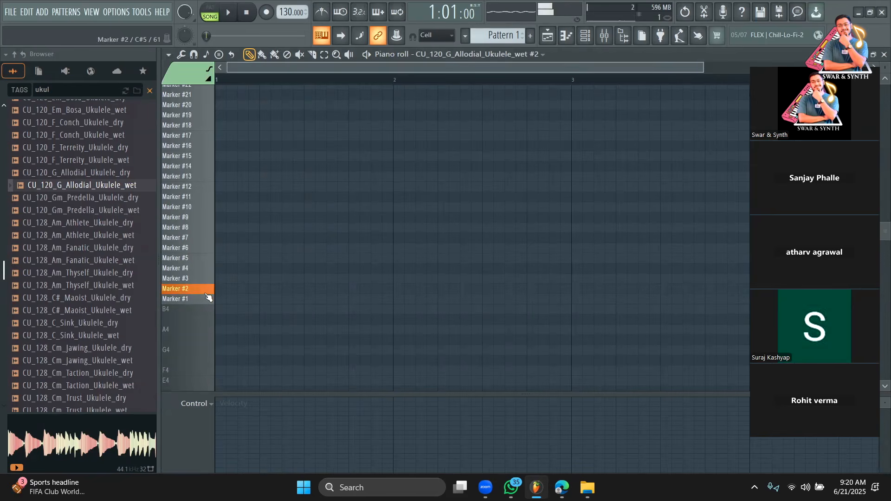
{"action": "left_click", "coordinate": [204, 281]}
{"action": "left_click", "coordinate": [206, 270]}
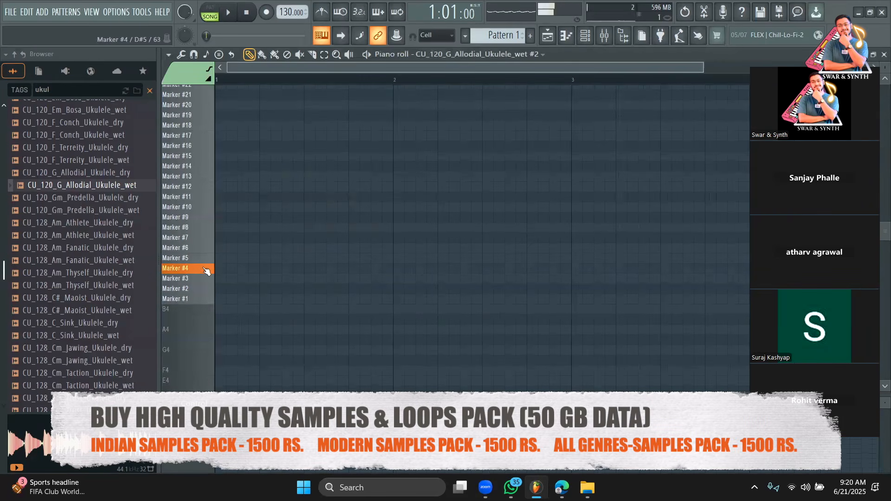
{"action": "left_click", "coordinate": [206, 259]}
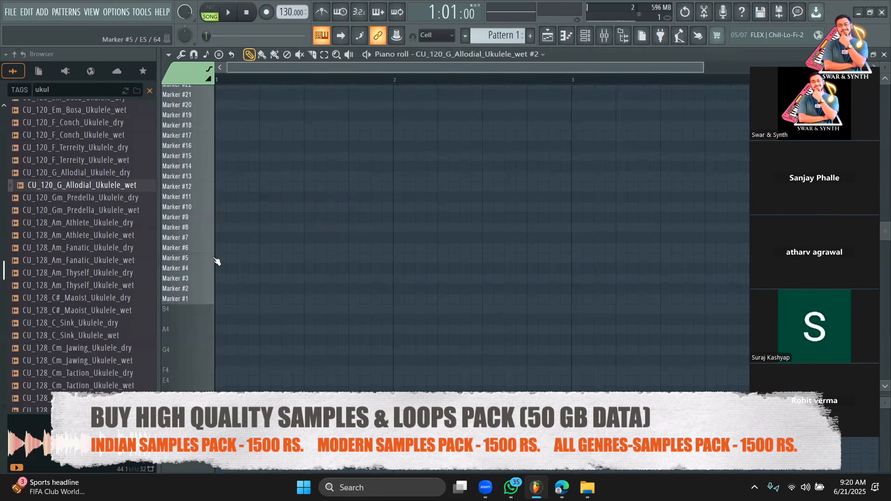
Step: Place Marker #5 notes on steps 1 and 5 of bar 1 and check them in pattern playback mode
{"action": "left_click", "coordinate": [217, 258]}
{"action": "key", "text": "space"}
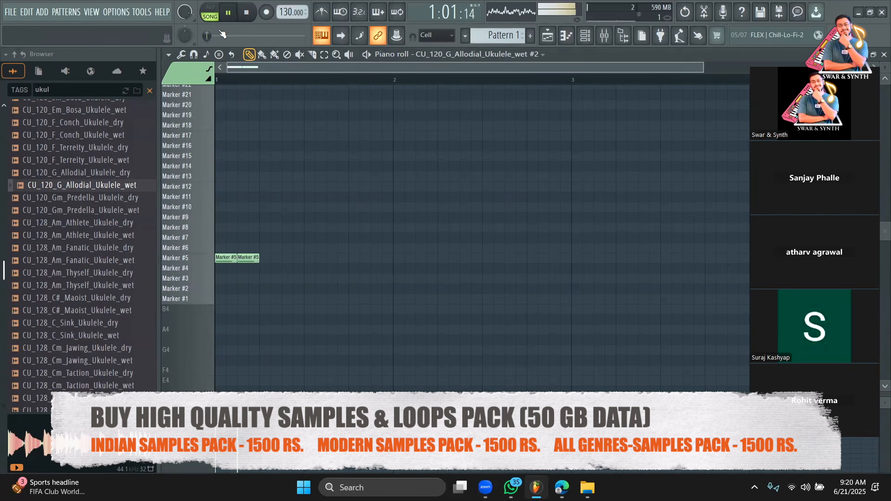
{"action": "key", "text": "space"}
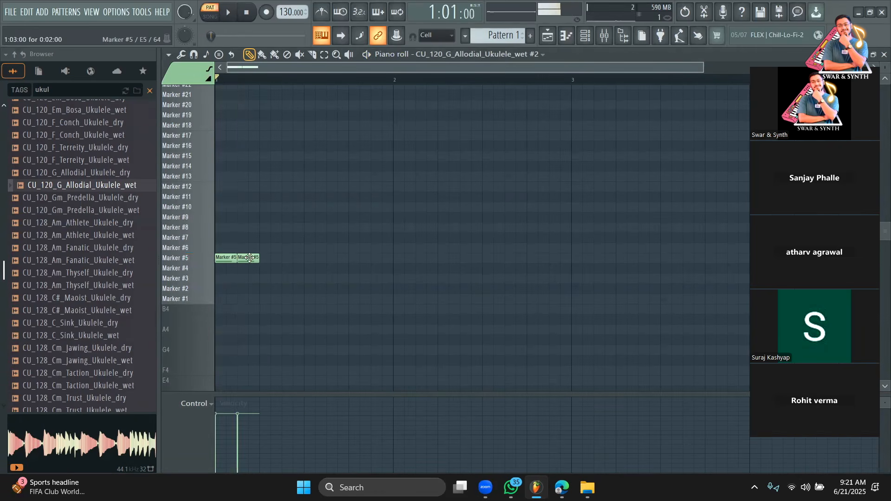
{"action": "key", "text": "space"}
{"action": "key", "text": "space"}
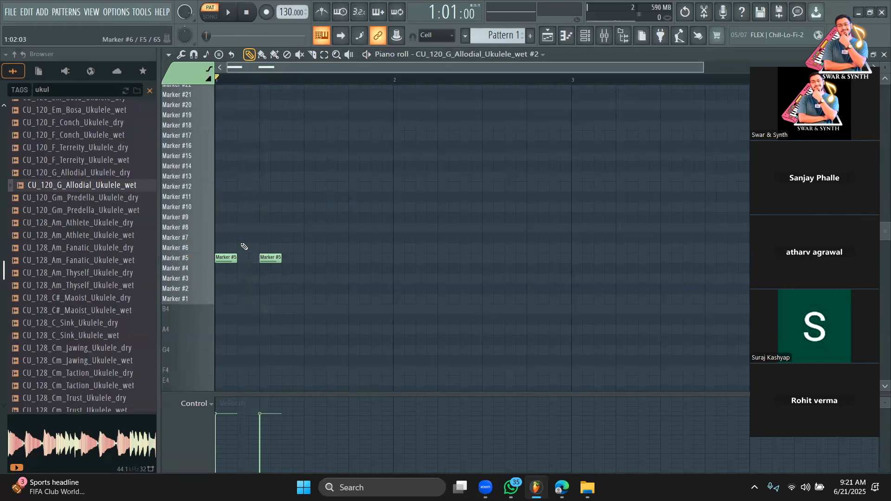
Step: Add Marker #6 on step 3, Marker #1 on step 9 and Marker #10 on step 7 while playing the pattern
{"action": "left_click", "coordinate": [244, 247]}
{"action": "key", "text": "space"}
{"action": "key", "text": "space"}
{"action": "key", "text": "space"}
{"action": "left_click", "coordinate": [314, 298]}
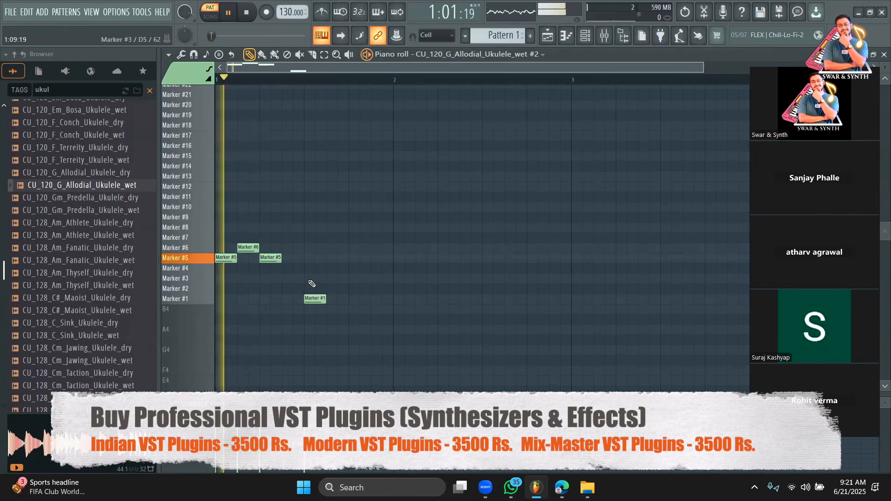
{"action": "left_click", "coordinate": [292, 207]}
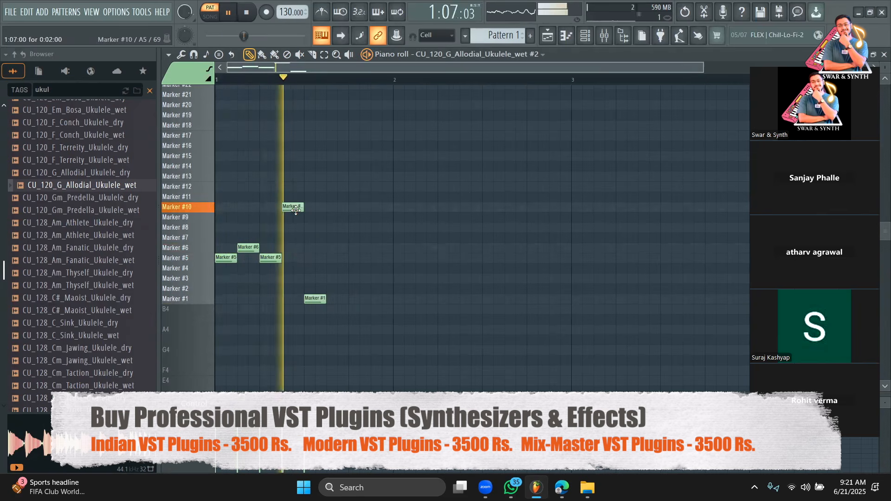
Step: Complete bar 1 with Marker #6 on step 11, Marker #1 on step 13 and Marker #3 on step 15
{"action": "left_click", "coordinate": [331, 227]}
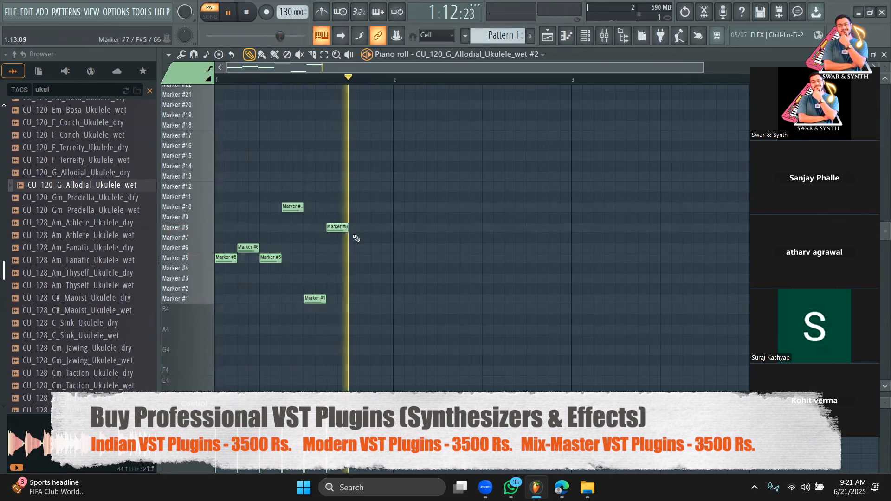
{"action": "left_click_drag", "start_coordinate": [338, 228], "coordinate": [338, 247]}
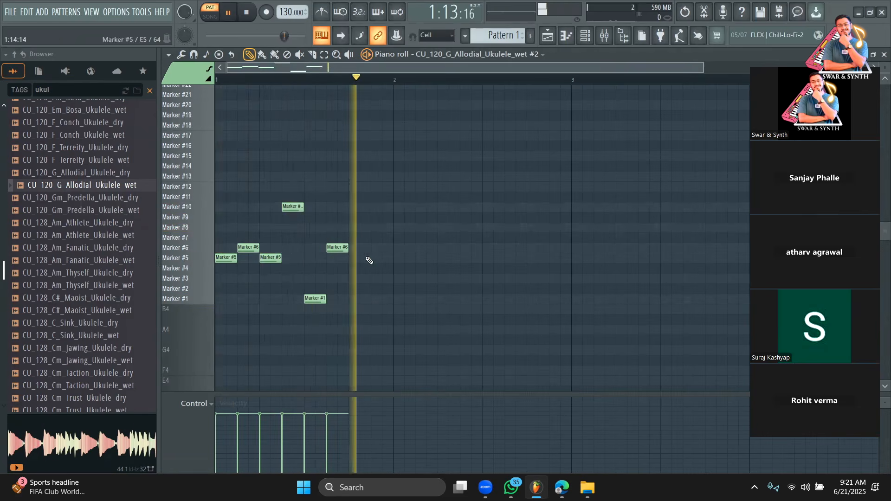
{"action": "left_click", "coordinate": [352, 299]}
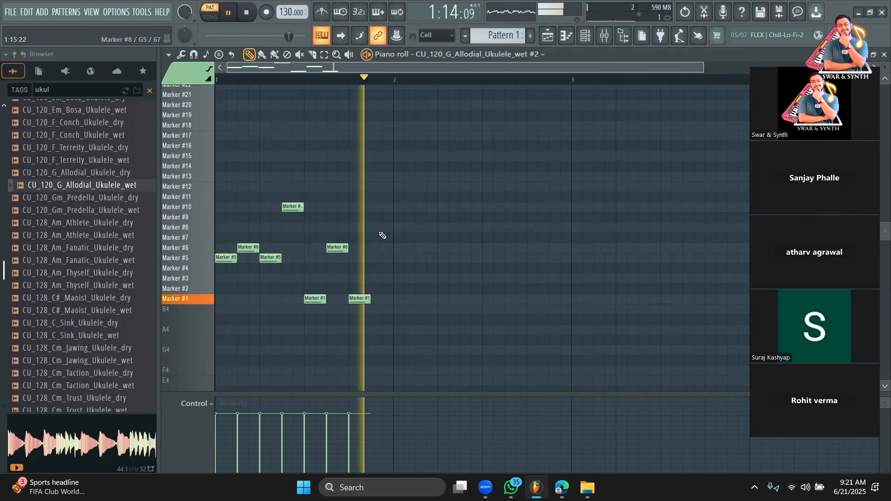
{"action": "left_click", "coordinate": [375, 258]}
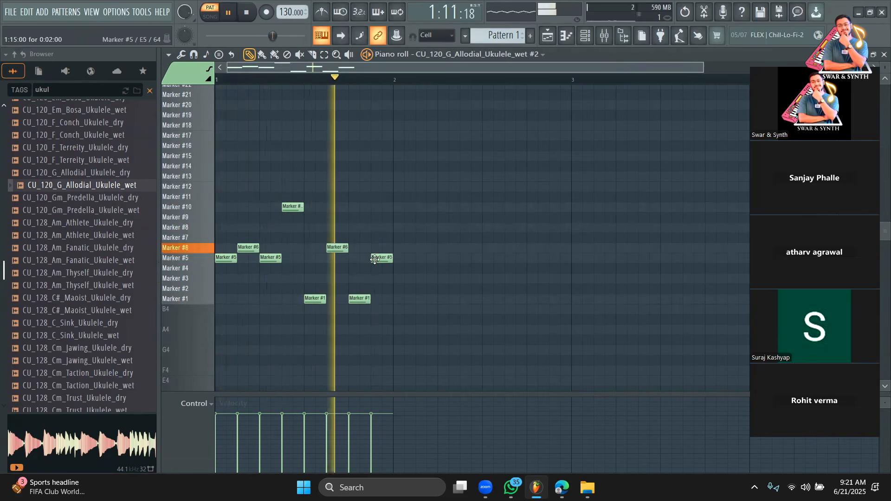
{"action": "key", "text": "space"}
{"action": "left_click_drag", "start_coordinate": [384, 257], "coordinate": [386, 277]}
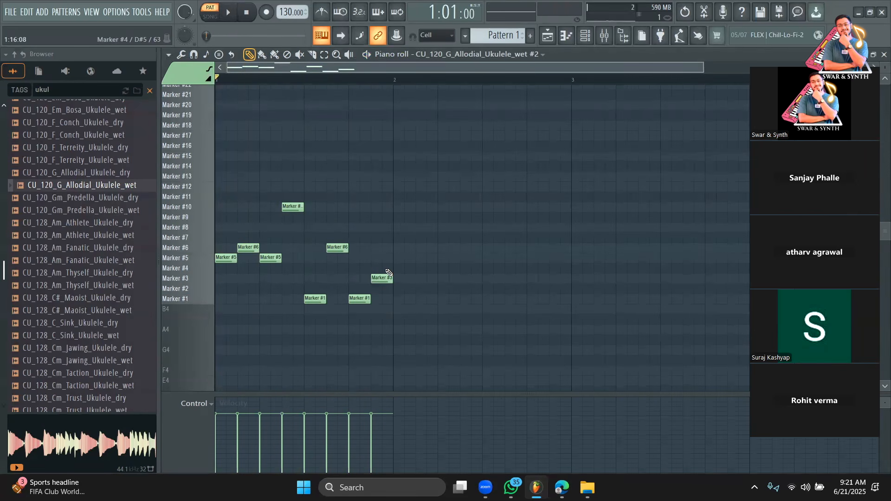
Step: Play the bar 1 slice pattern, then duplicate all its notes into bar 2
{"action": "key", "text": "space"}
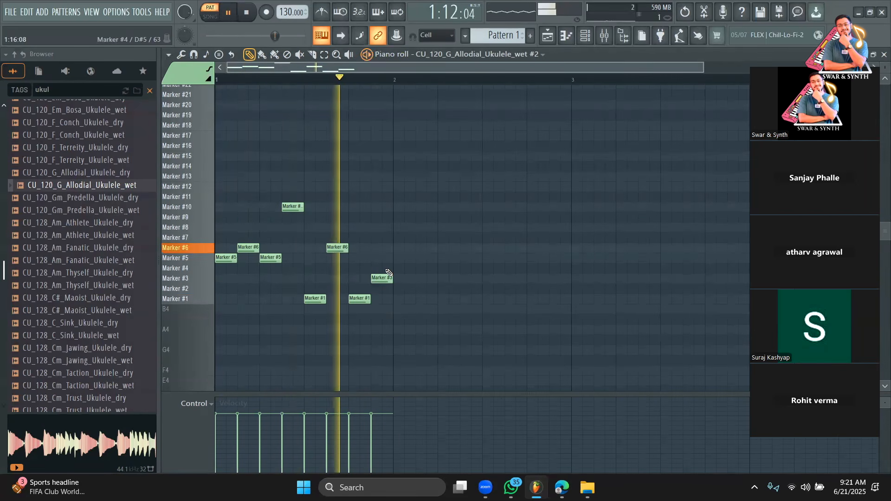
{"action": "key", "text": "space"}
{"action": "key", "text": "ctrl+a"}
{"action": "left_click_drag", "start_coordinate": [226, 259], "coordinate": [404, 259]}
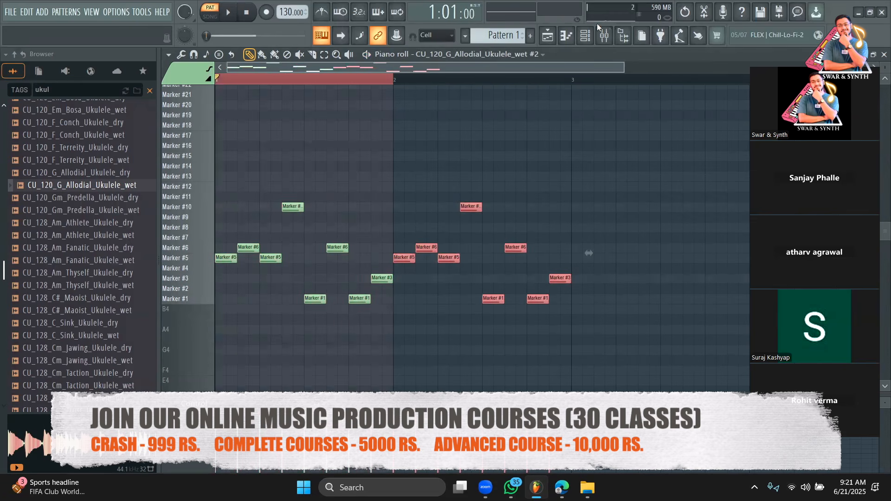
Step: Place Pattern 1 in the playlist on Track 3, starting at bar 1
{"action": "left_click", "coordinate": [585, 35]}
{"action": "left_click", "coordinate": [547, 35]}
{"action": "left_click", "coordinate": [471, 176]}
{"action": "right_click", "coordinate": [471, 176]}
{"action": "left_click", "coordinate": [499, 35]}
{"action": "left_click", "coordinate": [378, 204]}
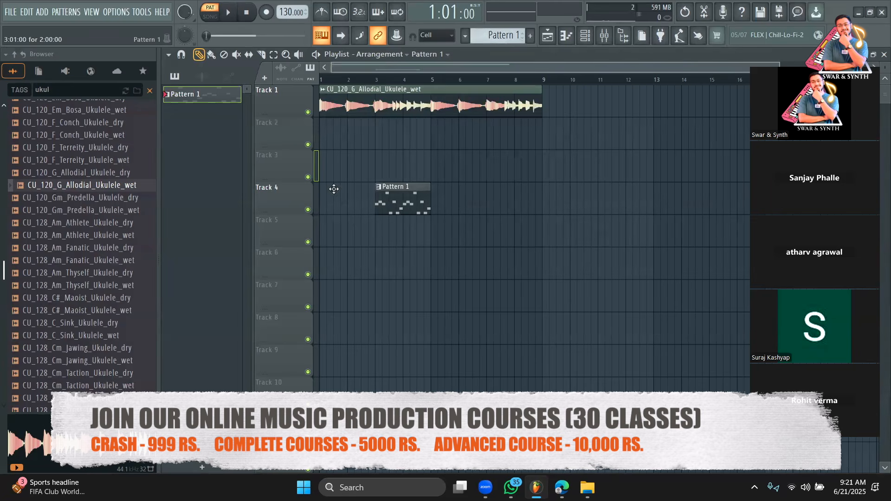
{"action": "left_click_drag", "start_coordinate": [334, 189], "coordinate": [325, 167]}
Step: Mute Track 1 with the original ukulele loop and switch playback to song mode
{"action": "left_click", "coordinate": [307, 111]}
{"action": "key", "text": "l"}
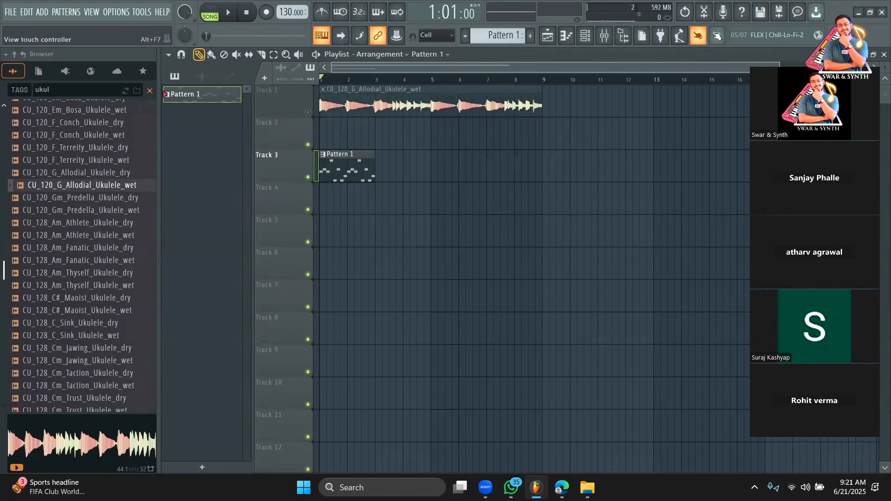
Step: Program a beat in Pattern 3 with kick on steps 1, 5, 9 and 13, clap on 5 and 13, and off-beat hi-hats from step 3
{"action": "left_click", "coordinate": [585, 36]}
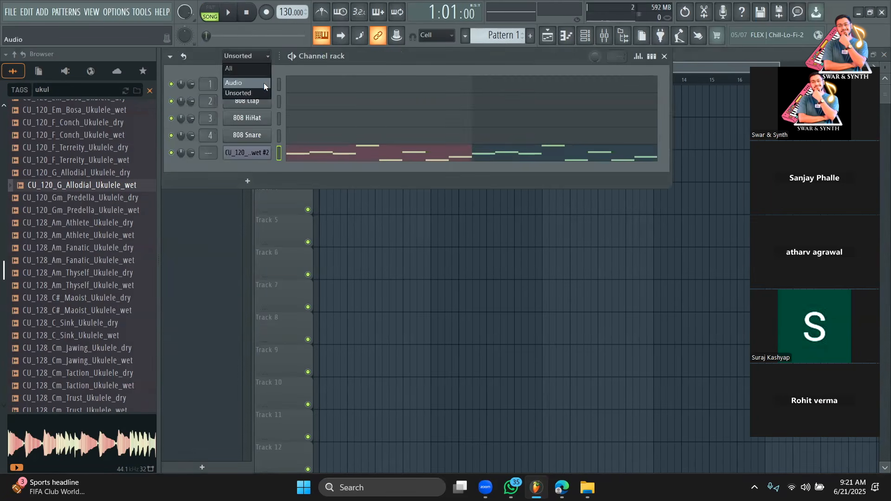
{"action": "left_click", "coordinate": [268, 92]}
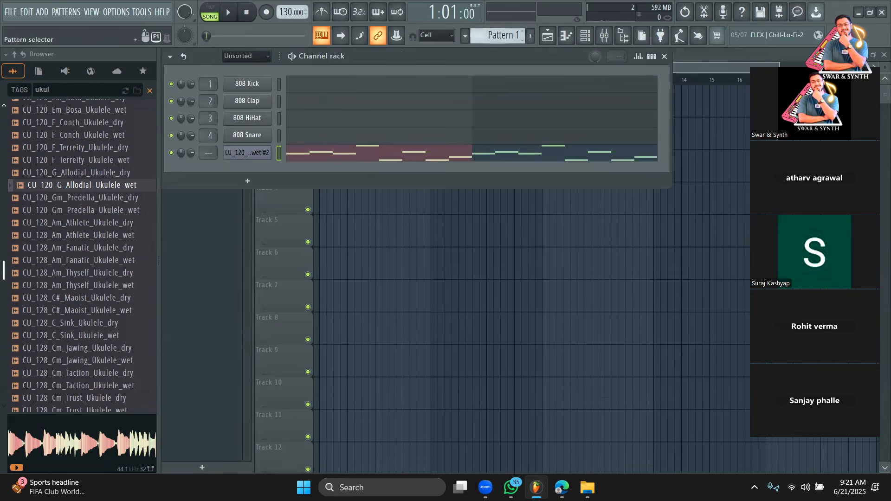
{"action": "scroll", "coordinate": [496, 36], "scroll_direction": "down", "scroll_amount": 2}
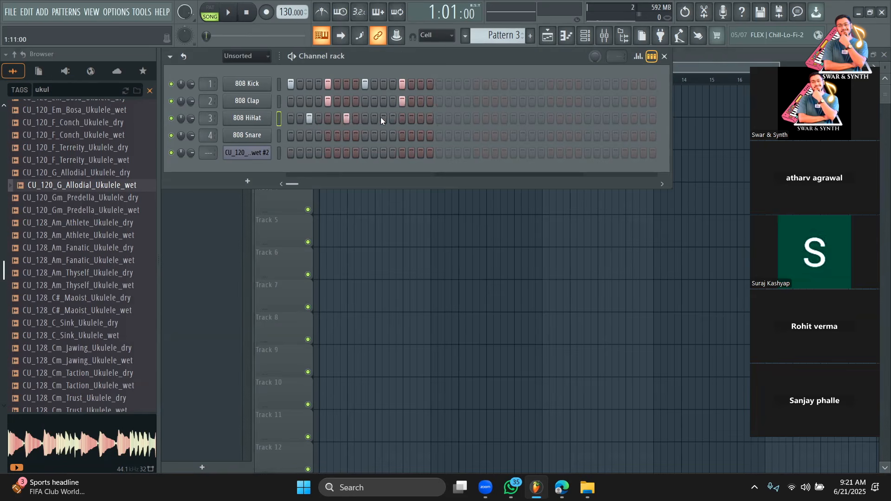
Step: Place Pattern 3 clips on Track 4 in bars 1 to 4 and start playing the song
{"action": "left_click", "coordinate": [237, 210]}
{"action": "left_click", "coordinate": [377, 166]}
{"action": "left_click_drag", "start_coordinate": [383, 192], "coordinate": [329, 210]}
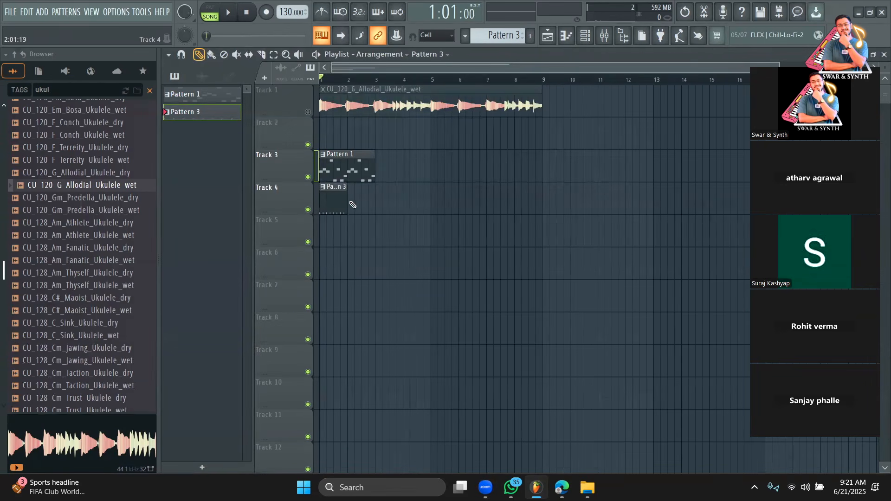
{"action": "left_click", "coordinate": [353, 204]}
{"action": "key", "text": "space"}
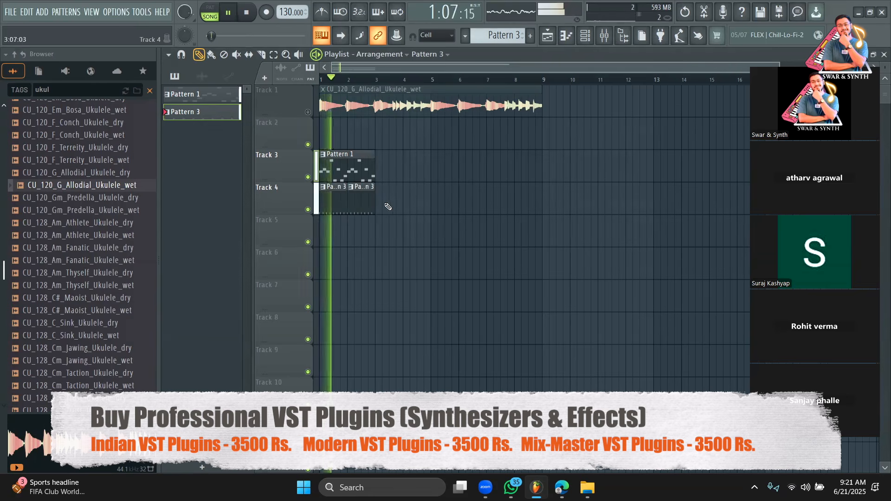
{"action": "left_click", "coordinate": [388, 204]}
{"action": "left_click", "coordinate": [408, 200]}
Step: Repeat Pattern 1 on Track 3 at bars 3, 5 and 7
{"action": "left_click", "coordinate": [371, 168]}
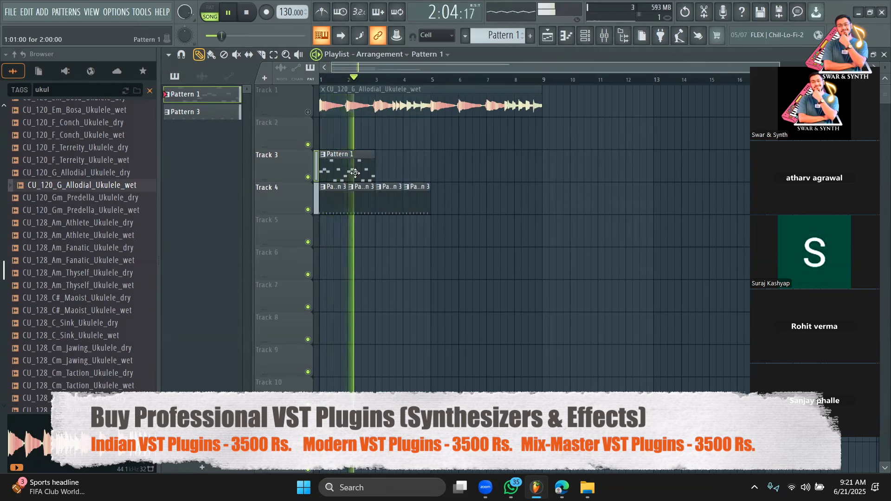
{"action": "left_click", "coordinate": [384, 168]}
{"action": "left_click", "coordinate": [442, 178]}
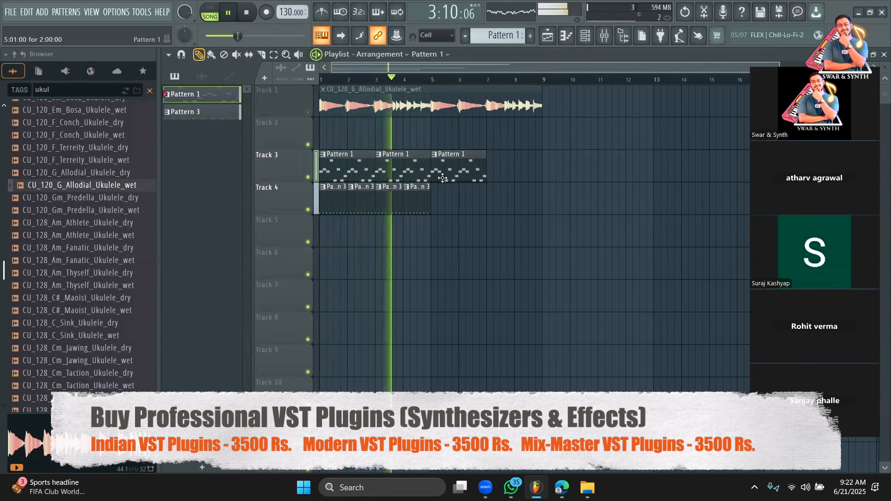
{"action": "left_click", "coordinate": [491, 170]}
Step: Continue the Pattern 3 clips on Track 4 through bars 5 to 8 and stop playback
{"action": "left_click", "coordinate": [423, 203]}
{"action": "left_click", "coordinate": [436, 201]}
{"action": "left_click", "coordinate": [463, 204]}
{"action": "left_click", "coordinate": [492, 205]}
{"action": "left_click", "coordinate": [520, 207]}
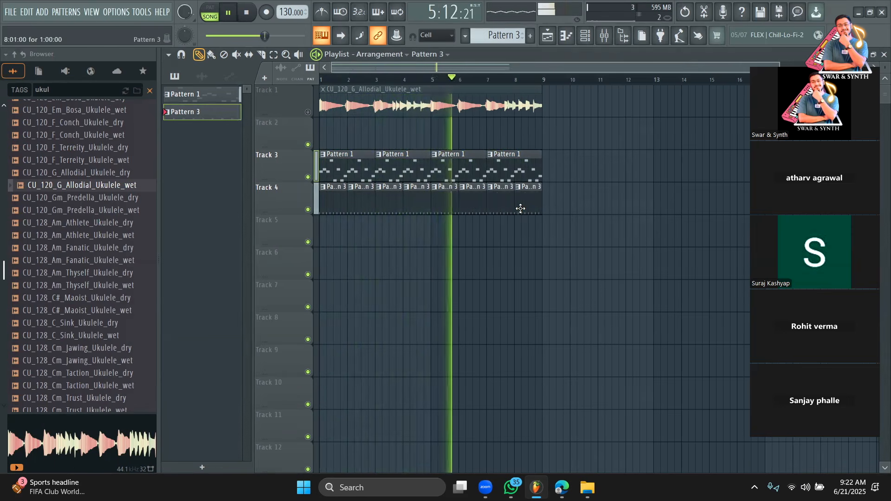
{"action": "key", "text": "space"}
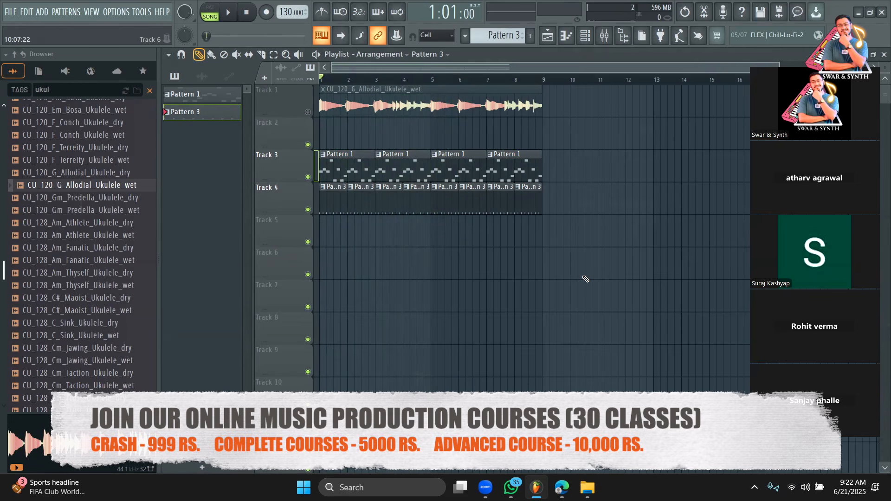
Step: Play the arrangement from the start to hear the rearranged ukulele with the drums
{"action": "key", "text": "space"}
{"action": "key", "text": "space"}
{"action": "left_click", "coordinate": [134, 189]}
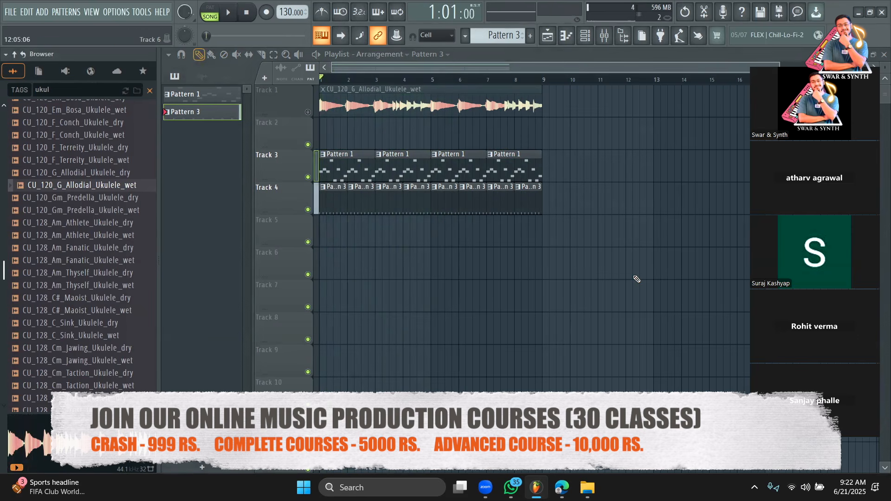
{"action": "key", "text": "space"}
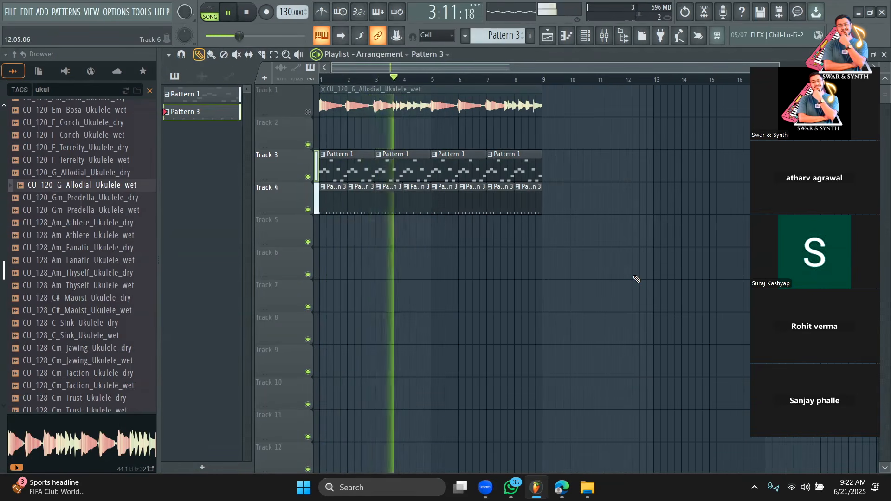
{"action": "key", "text": "space"}
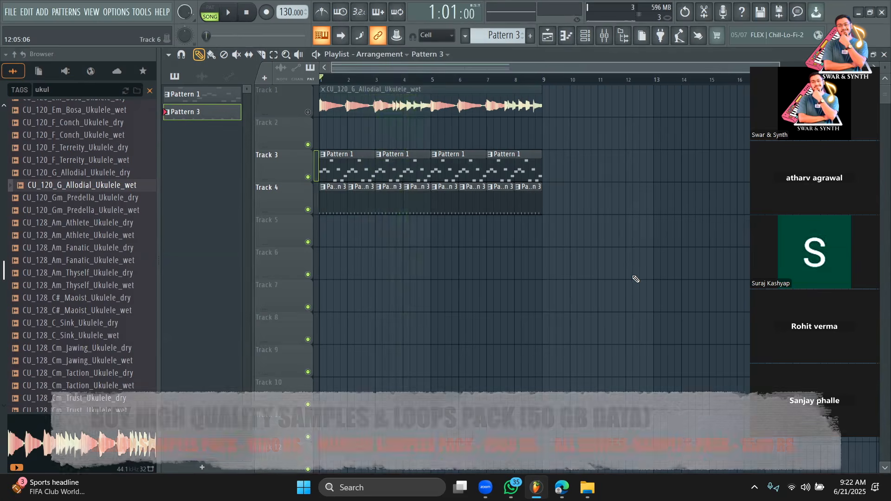
Step: Open Pattern 1 in the piano roll and audition the ukulele slices between Marker #22 and Marker #27
{"action": "double_click", "coordinate": [401, 169]}
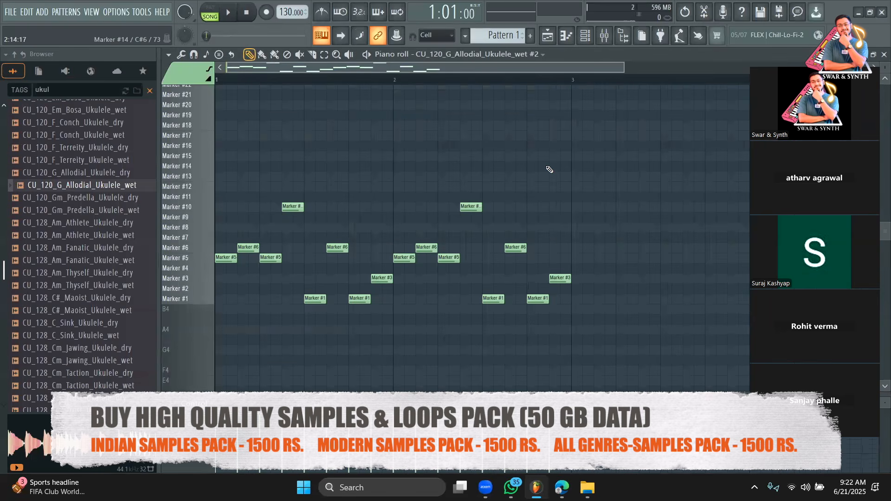
{"action": "scroll", "coordinate": [549, 169], "scroll_direction": "up", "scroll_amount": 2}
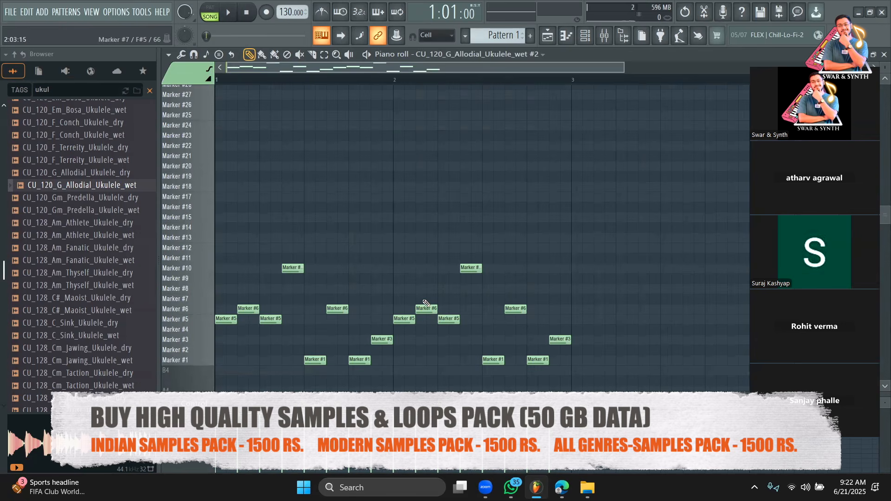
{"action": "scroll", "coordinate": [208, 216], "scroll_direction": "up", "scroll_amount": 2}
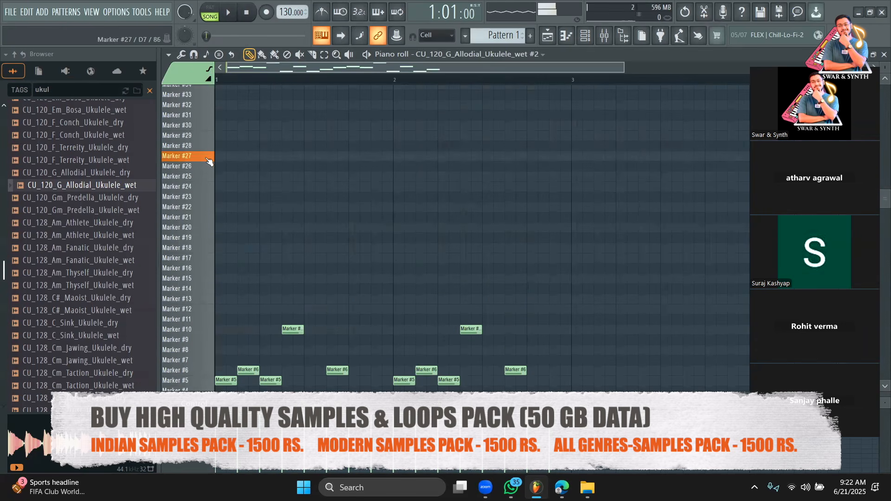
{"action": "left_click", "coordinate": [207, 209]}
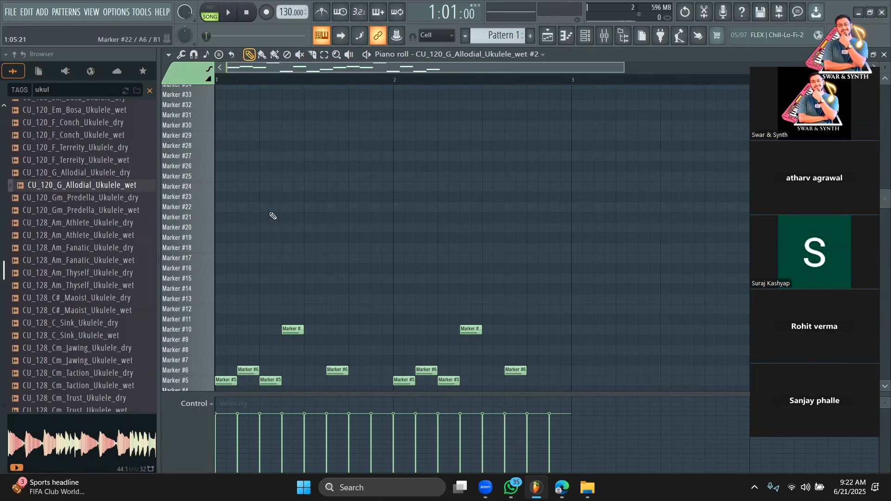
{"action": "left_click", "coordinate": [204, 210]}
{"action": "scroll", "coordinate": [69, 279], "scroll_direction": "down", "scroll_amount": 6}
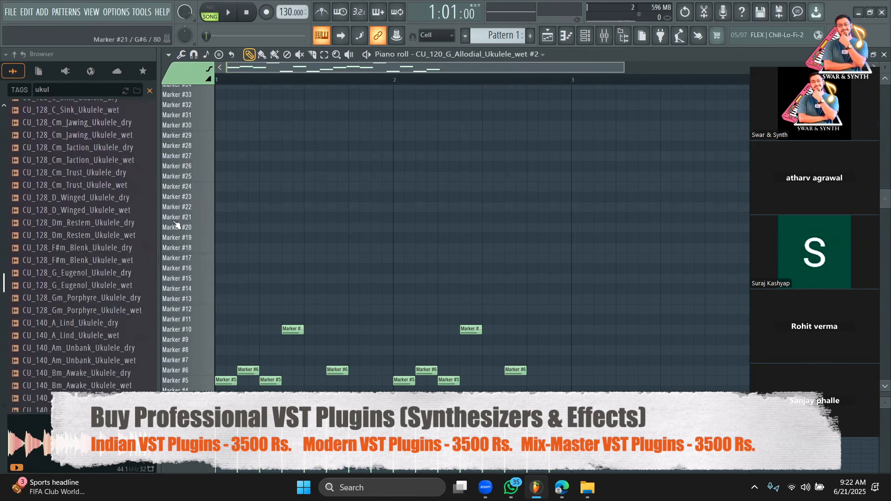
{"action": "left_click", "coordinate": [204, 207]}
{"action": "left_click", "coordinate": [204, 197]}
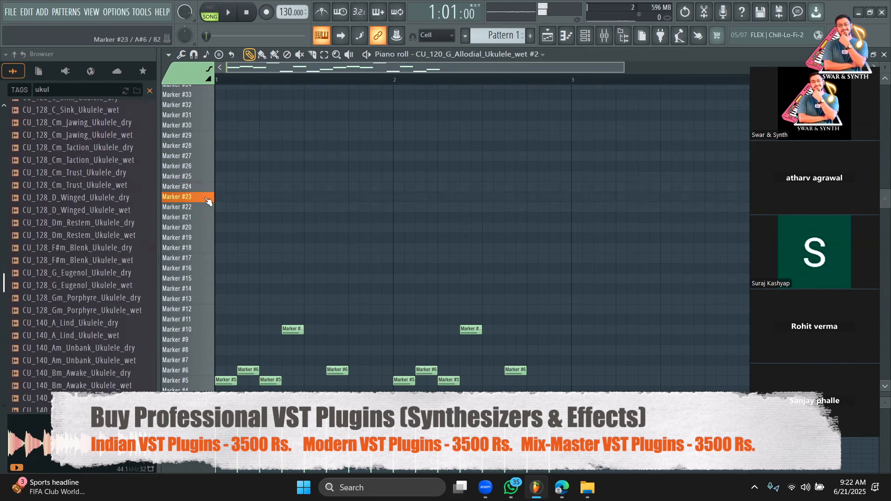
{"action": "left_click", "coordinate": [208, 189]}
{"action": "left_click", "coordinate": [207, 167]}
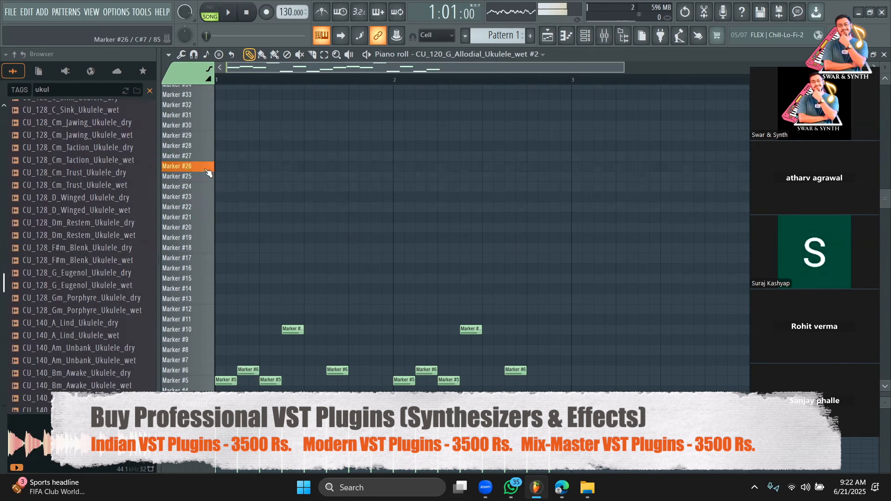
{"action": "left_click", "coordinate": [207, 170]}
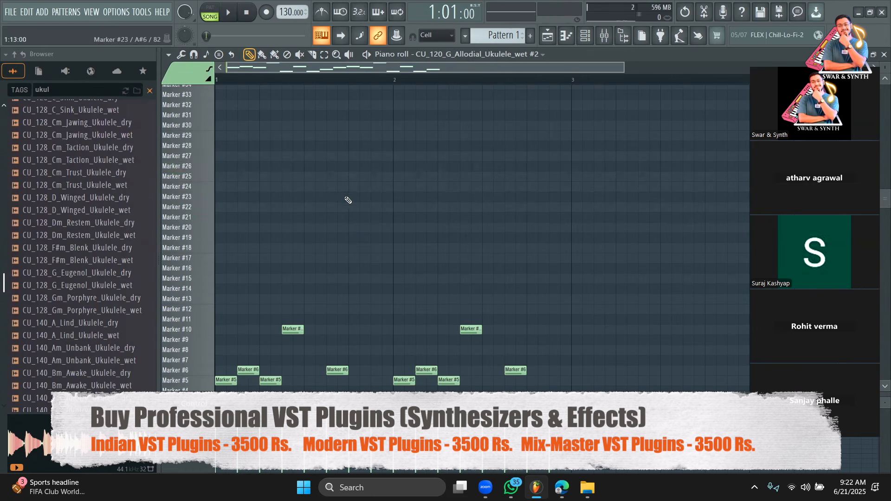
Step: Add a Marker #25 note on step 9 of bar 1 and audition other slices for comparison
{"action": "left_click", "coordinate": [312, 185]}
{"action": "left_click_drag", "start_coordinate": [312, 177], "coordinate": [313, 167]}
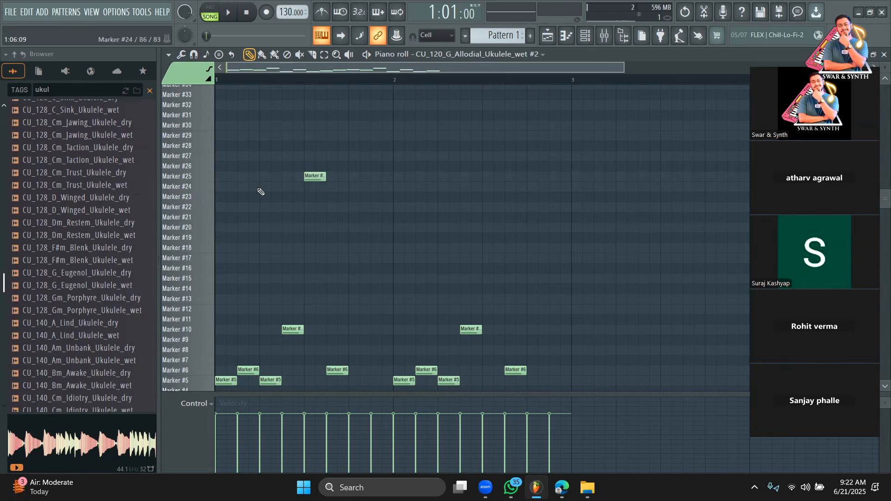
{"action": "left_click", "coordinate": [185, 175]}
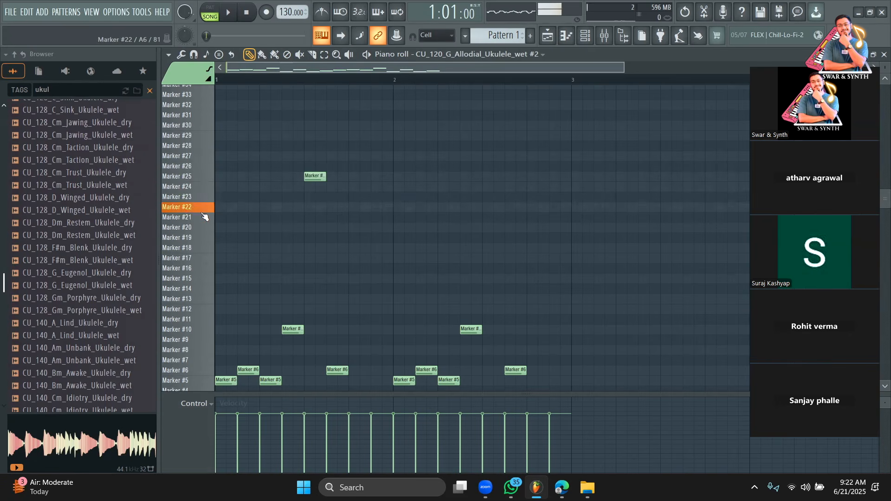
{"action": "scroll", "coordinate": [221, 272], "scroll_direction": "down", "scroll_amount": 3}
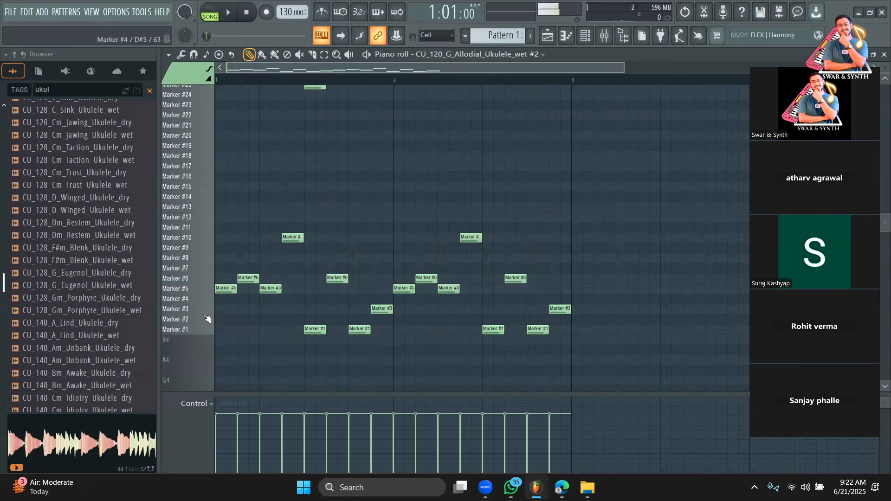
{"action": "scroll", "coordinate": [208, 316], "scroll_direction": "up", "scroll_amount": 9}
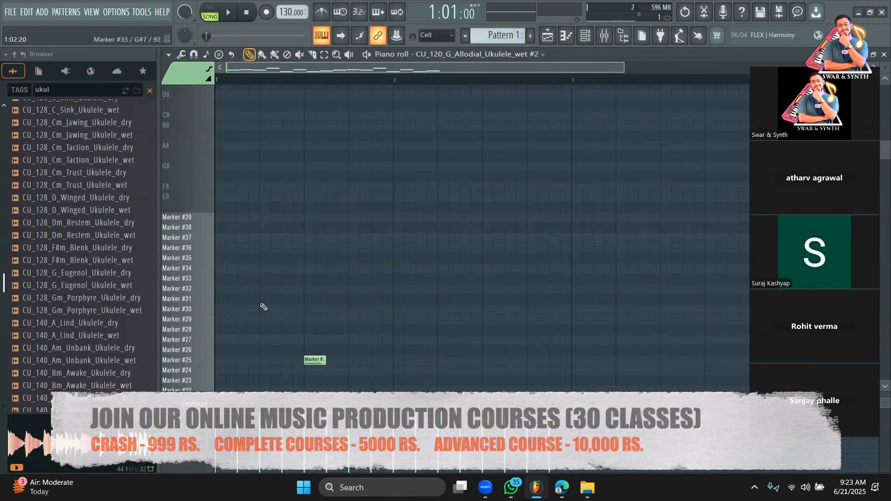
Step: Move the Marker #25 note up to Marker #37 and delete the Marker #1 note on step 9 of bar 1, checking playback
{"action": "left_click_drag", "start_coordinate": [311, 360], "coordinate": [311, 238]}
{"action": "key", "text": "space"}
{"action": "scroll", "coordinate": [406, 282], "scroll_direction": "down", "scroll_amount": 3}
{"action": "scroll", "coordinate": [406, 283], "scroll_direction": "down", "scroll_amount": 7}
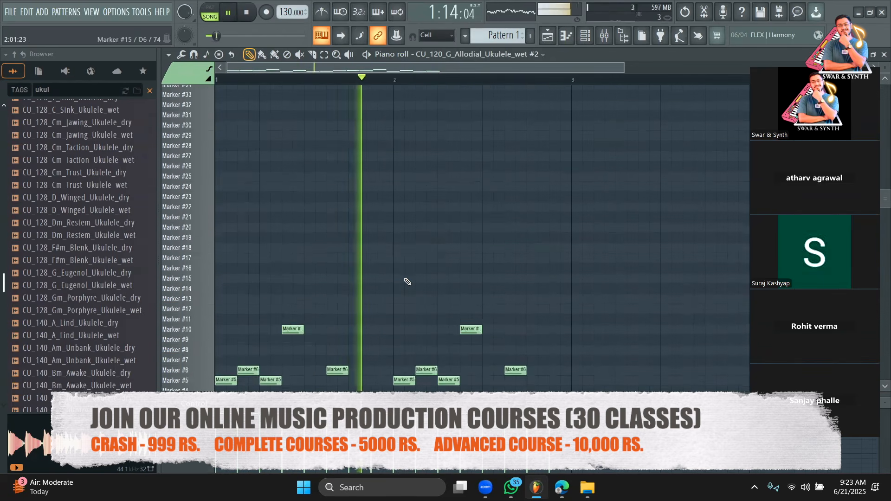
{"action": "scroll", "coordinate": [430, 280], "scroll_direction": "up", "scroll_amount": 1}
{"action": "key", "text": "space"}
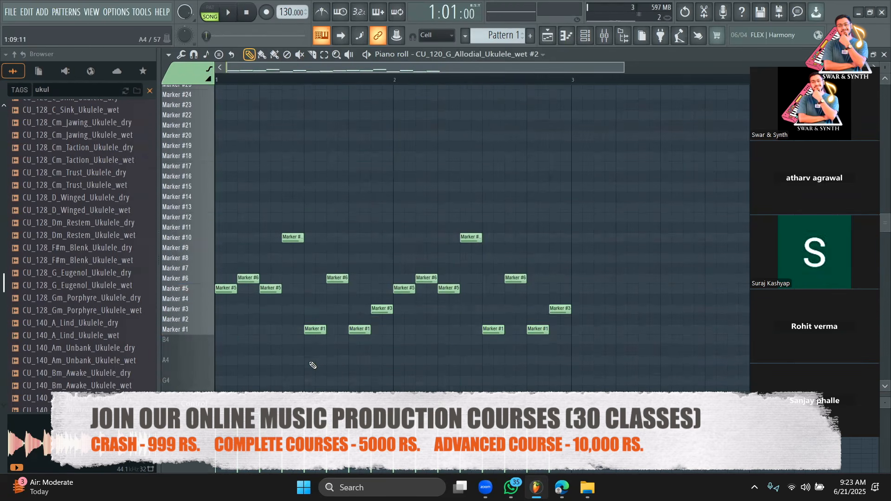
{"action": "right_click", "coordinate": [319, 331]}
{"action": "key", "text": "space"}
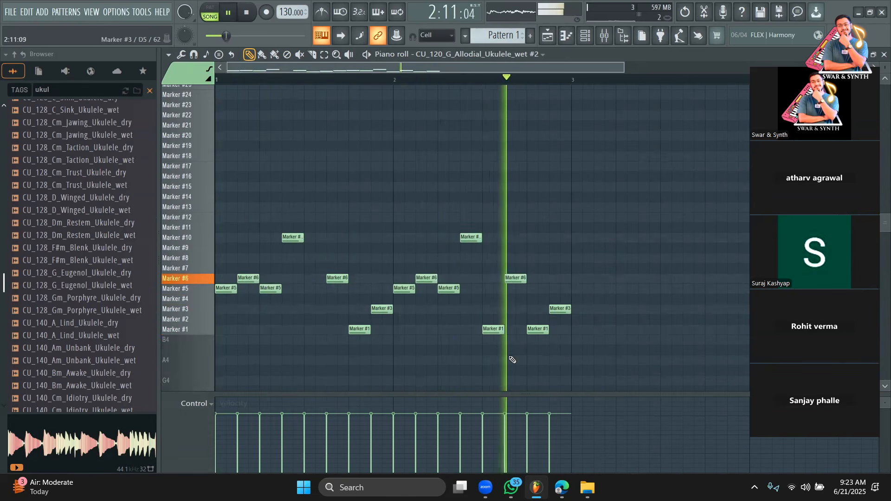
Step: Shorten the Marker #37 note to one step and add a one-step Marker #35 note on step 10 of bar 1
{"action": "scroll", "coordinate": [343, 274], "scroll_direction": "up", "scroll_amount": 8}
{"action": "key", "text": "space"}
{"action": "left_click", "coordinate": [320, 228]}
{"action": "key", "text": "space"}
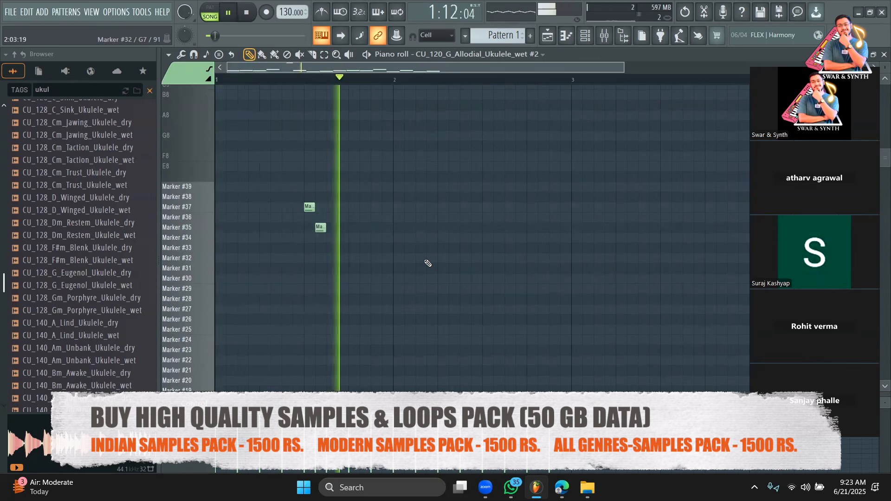
Step: Add one-step Marker #37 notes on steps 4 and 7 of bar 1 and replay the song
{"action": "scroll", "coordinate": [427, 260], "scroll_direction": "down", "scroll_amount": 5}
{"action": "scroll", "coordinate": [300, 200], "scroll_direction": "up", "scroll_amount": 3}
{"action": "key", "text": "space"}
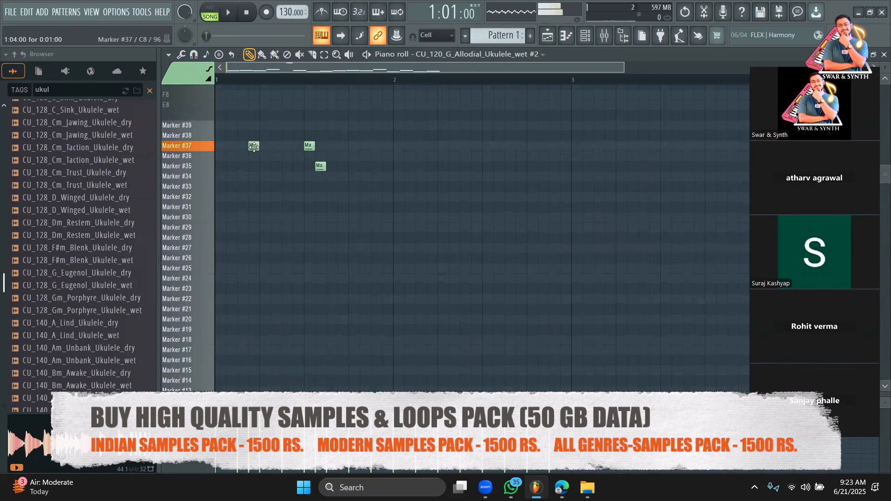
{"action": "key", "text": "space"}
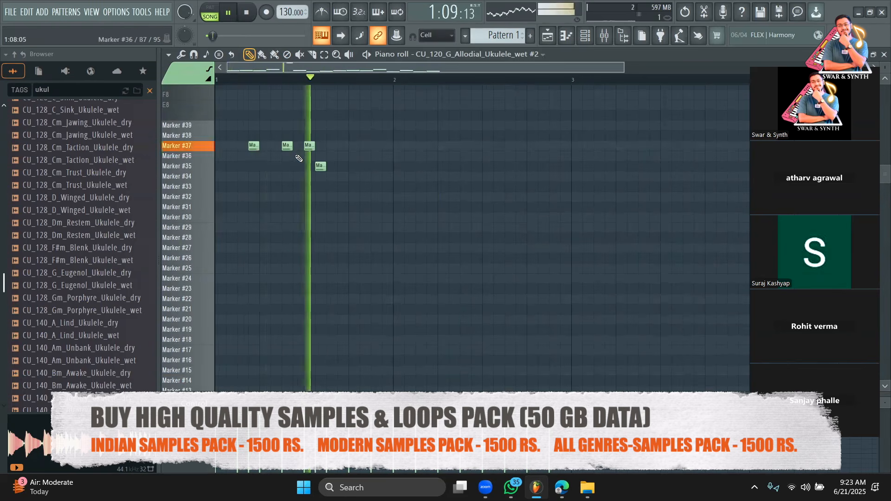
Step: Add one-step Marker #37 notes on steps 3 and 5 of bar 2 and a Marker #36 note on step 6
{"action": "left_click", "coordinate": [420, 145]}
{"action": "left_click", "coordinate": [443, 145]}
{"action": "left_click", "coordinate": [464, 156]}
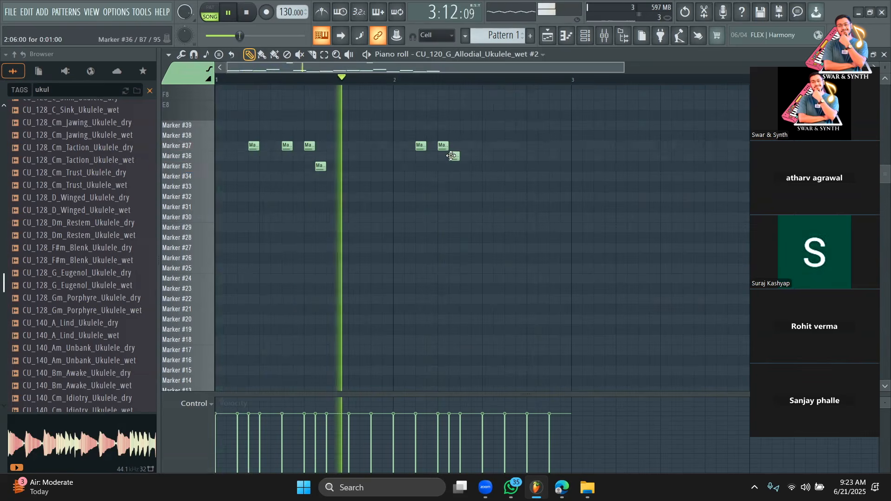
Step: Delete the Marker #36, Marker #35 and step 9 Marker #37 notes, and add a one-step Marker #37 note on step 12 of bar 1
{"action": "right_click", "coordinate": [465, 157]}
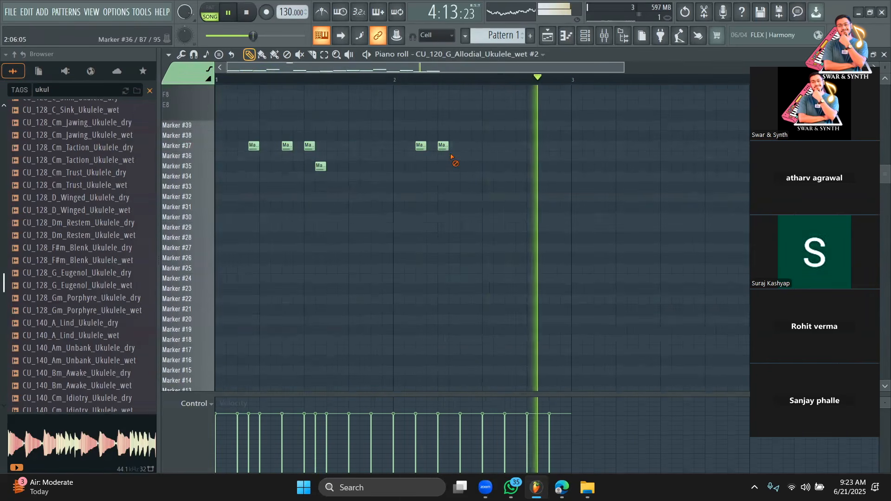
{"action": "right_click", "coordinate": [321, 165]}
{"action": "right_click", "coordinate": [310, 145]}
{"action": "left_click", "coordinate": [343, 146]}
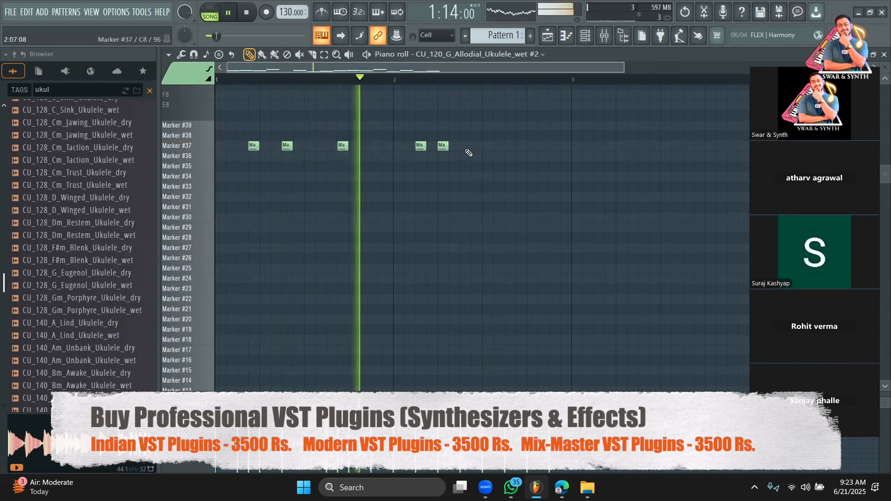
Step: Add one-step Marker #37 notes on steps 8 and 12 of bar 2 and delete the one on step 5
{"action": "left_click", "coordinate": [517, 146]}
{"action": "right_click", "coordinate": [443, 145]}
{"action": "left_click", "coordinate": [470, 147]}
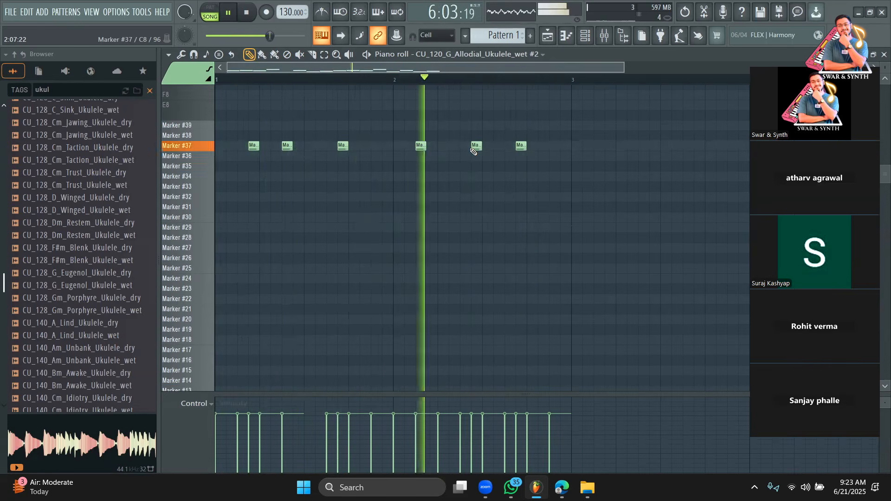
Step: Stop playback and delete all the Marker #37 notes in both bars
{"action": "key", "text": "space"}
{"action": "mouse_move", "coordinate": [636, 191]}
{"action": "left_mouse_down"}
{"action": "mouse_move", "coordinate": [214, 134]}
{"action": "mouse_move", "coordinate": [178, 138]}
{"action": "left_mouse_up"}
{"action": "key", "text": "Delete"}
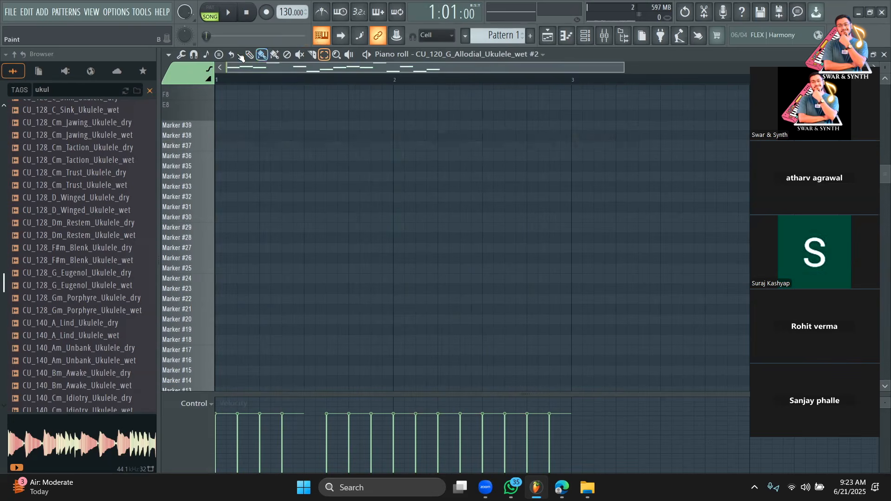
Step: Cut all the remaining slice notes of the CU_120 ukulele channel from Pattern 1
{"action": "scroll", "coordinate": [241, 255], "scroll_direction": "down", "scroll_amount": 7}
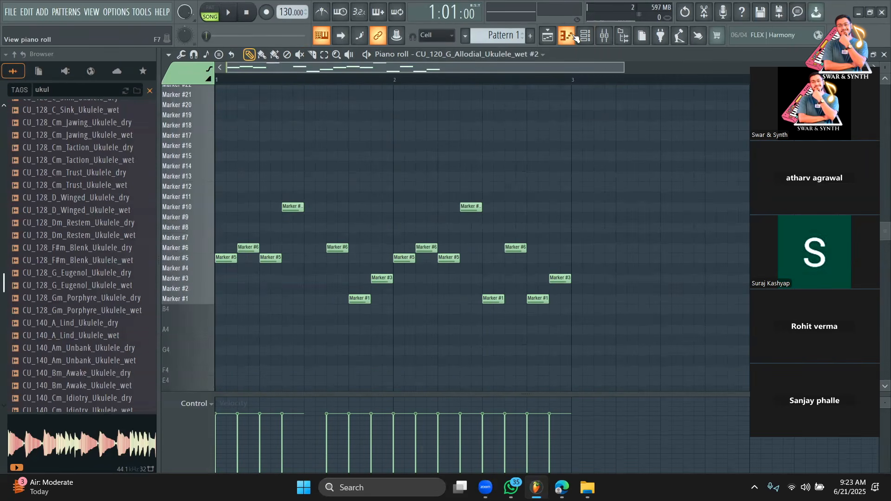
{"action": "left_click", "coordinate": [585, 35]}
{"action": "right_click", "coordinate": [261, 156]}
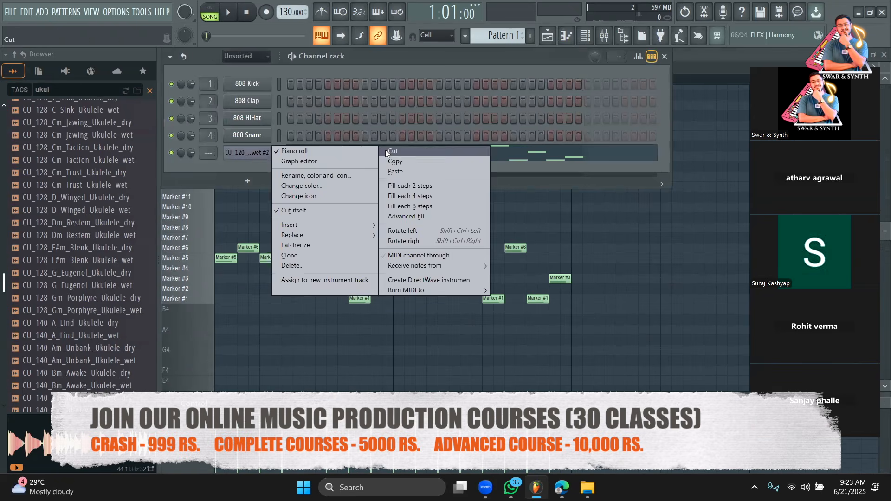
{"action": "left_click", "coordinate": [392, 151]}
Step: Audition the ukulele loops from 140 down to 110 BPM, looking for another one to slice
{"action": "scroll", "coordinate": [74, 239], "scroll_direction": "up", "scroll_amount": 1}
{"action": "scroll", "coordinate": [74, 238], "scroll_direction": "down", "scroll_amount": 4}
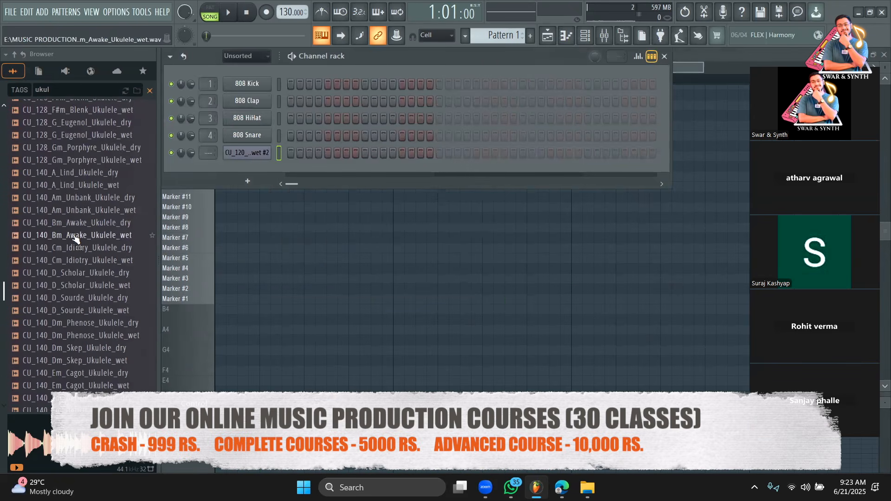
{"action": "left_click", "coordinate": [84, 260]}
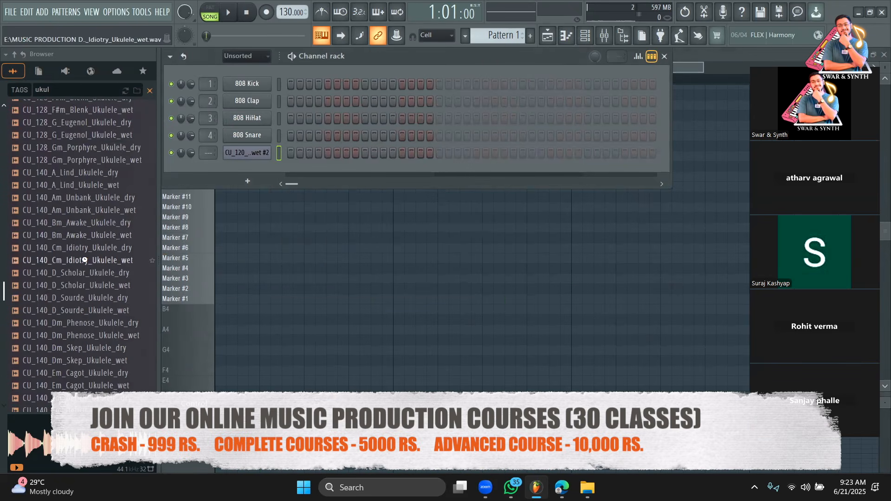
{"action": "scroll", "coordinate": [70, 242], "scroll_direction": "down", "scroll_amount": 4}
{"action": "left_click", "coordinate": [86, 246]}
{"action": "scroll", "coordinate": [83, 236], "scroll_direction": "up", "scroll_amount": 15}
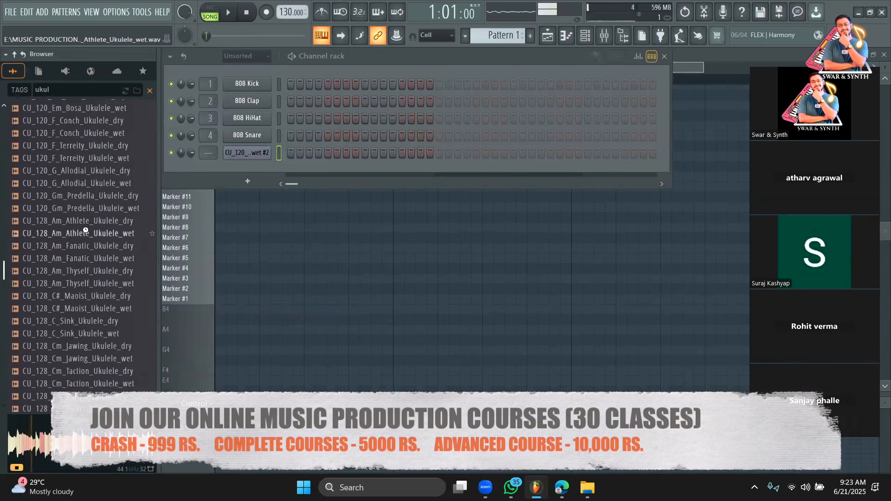
{"action": "left_click", "coordinate": [81, 237]}
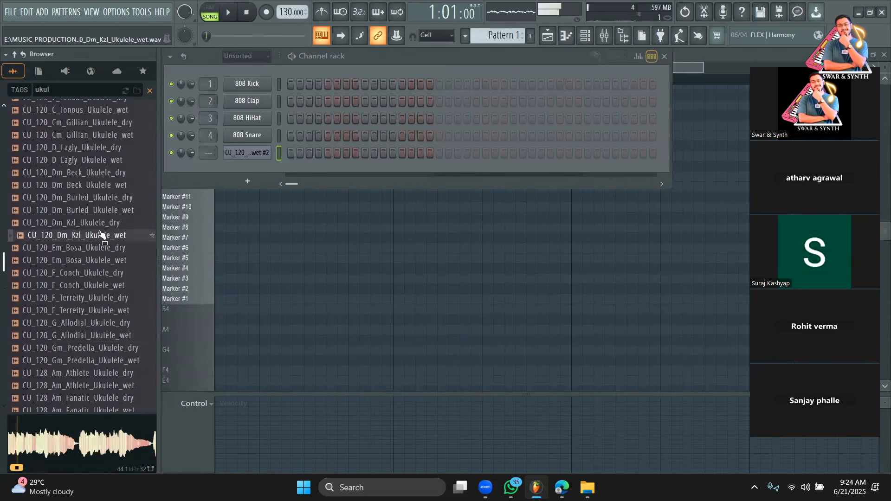
{"action": "left_click", "coordinate": [117, 198]}
{"action": "scroll", "coordinate": [116, 194], "scroll_direction": "up", "scroll_amount": 8}
{"action": "left_click", "coordinate": [112, 198]}
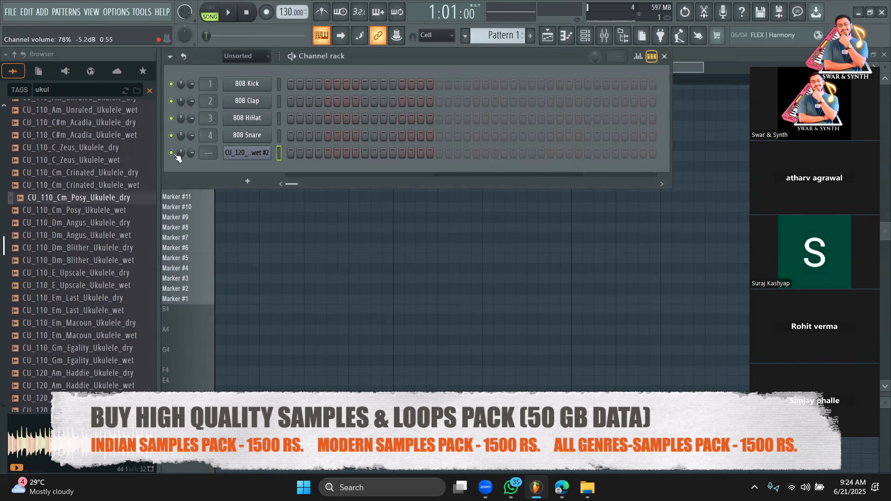
Step: Preview CU_110_Cm_Posy_Ukulele_dry again and audition further ukulele loops down to the 90 BPM ones
{"action": "left_click", "coordinate": [93, 198]}
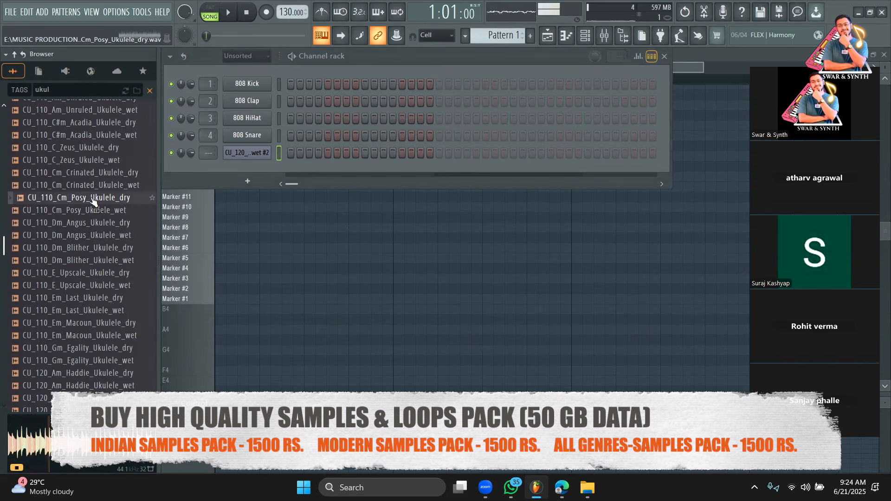
{"action": "scroll", "coordinate": [95, 174], "scroll_direction": "up", "scroll_amount": 4}
{"action": "left_click", "coordinate": [112, 176]}
{"action": "scroll", "coordinate": [116, 218], "scroll_direction": "up", "scroll_amount": 4}
{"action": "left_click", "coordinate": [122, 202]}
{"action": "scroll", "coordinate": [108, 223], "scroll_direction": "up", "scroll_amount": 6}
{"action": "left_click", "coordinate": [122, 195]}
{"action": "scroll", "coordinate": [120, 232], "scroll_direction": "up", "scroll_amount": 2}
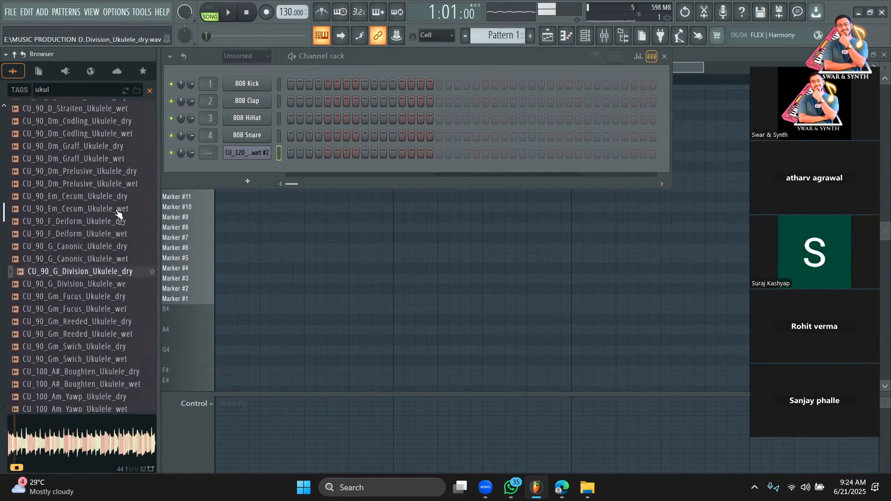
Step: Preview CU_90_F_Deiform_Ukulele_dry, CU_90_Am_Pillion_Ukulele_wet and CU_80_Dm_Medfly_Ukulele_dry, and stop the preview
{"action": "scroll", "coordinate": [116, 251], "scroll_direction": "up", "scroll_amount": 7}
{"action": "left_click", "coordinate": [113, 222]}
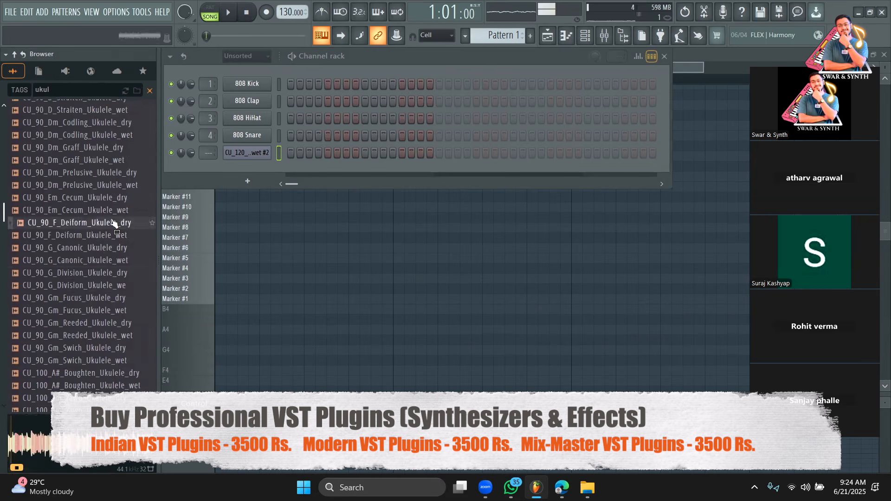
{"action": "scroll", "coordinate": [101, 274], "scroll_direction": "up", "scroll_amount": 2}
{"action": "left_click", "coordinate": [110, 235]}
{"action": "scroll", "coordinate": [112, 246], "scroll_direction": "up", "scroll_amount": 4}
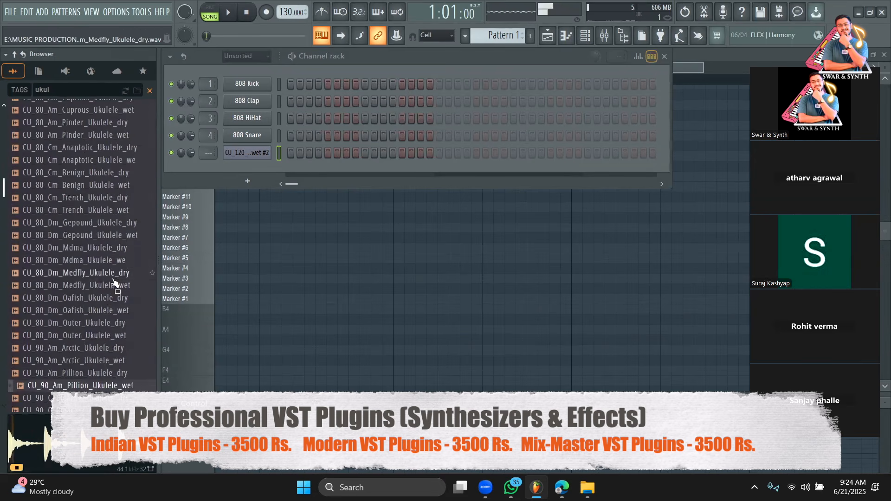
{"action": "left_click", "coordinate": [114, 274]}
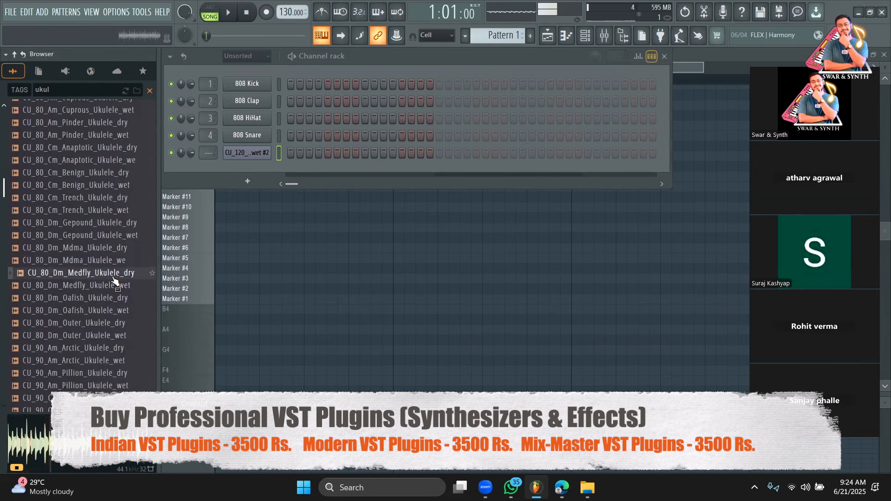
{"action": "left_click", "coordinate": [246, 19]}
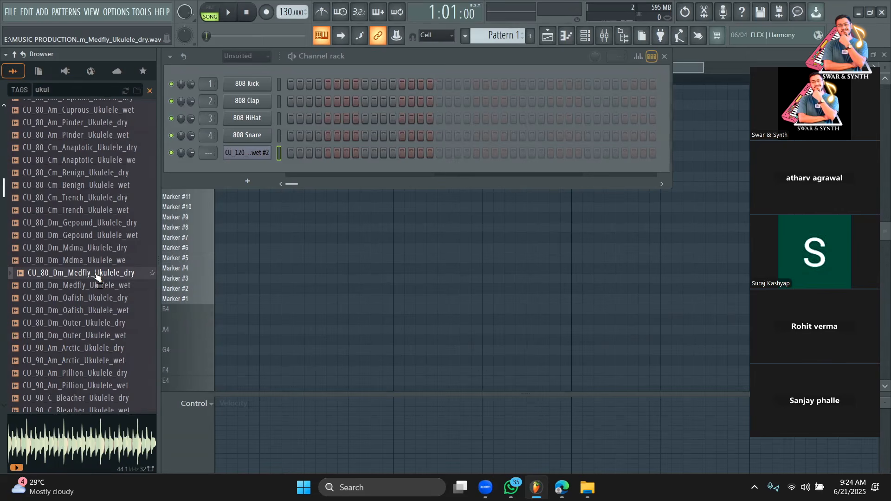
Step: Open CU_80_Dm_Medfly_Ukulele_dry in a new Fruity Slicer channel and play its pattern
{"action": "right_click", "coordinate": [96, 276]}
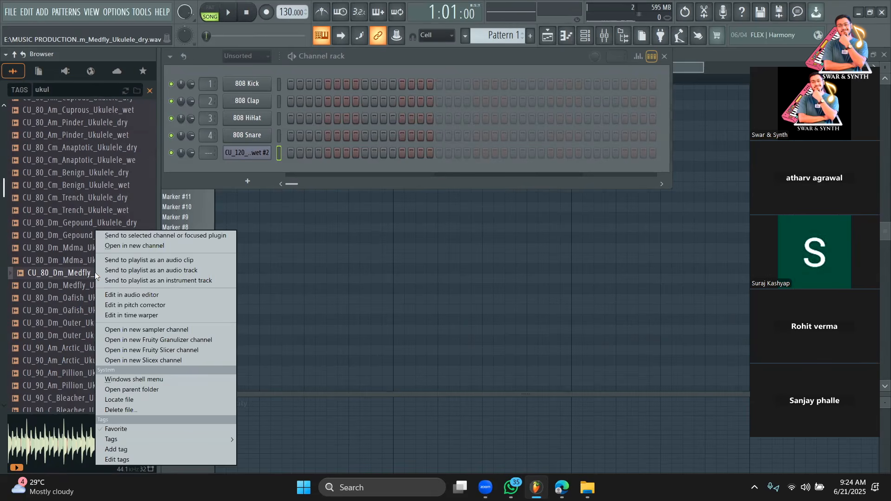
{"action": "left_click", "coordinate": [149, 349]}
{"action": "left_click_drag", "start_coordinate": [294, 112], "coordinate": [384, 110]}
{"action": "left_click", "coordinate": [219, 190]}
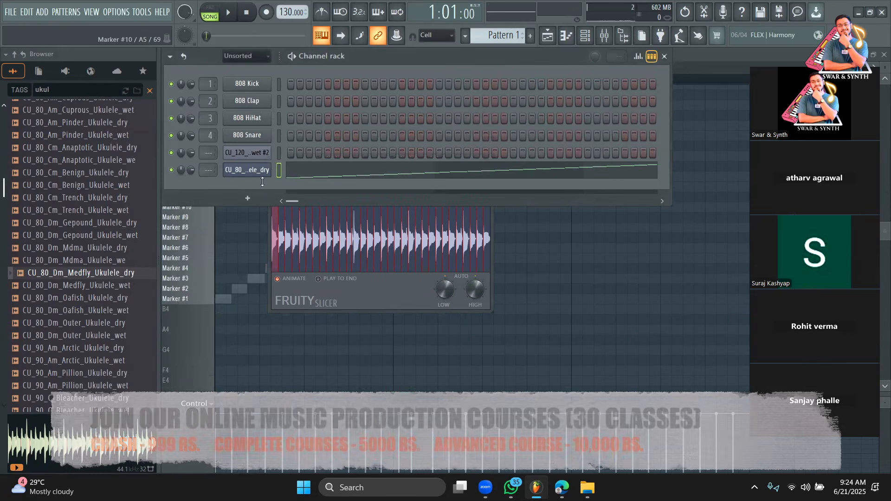
{"action": "left_click", "coordinate": [378, 300]}
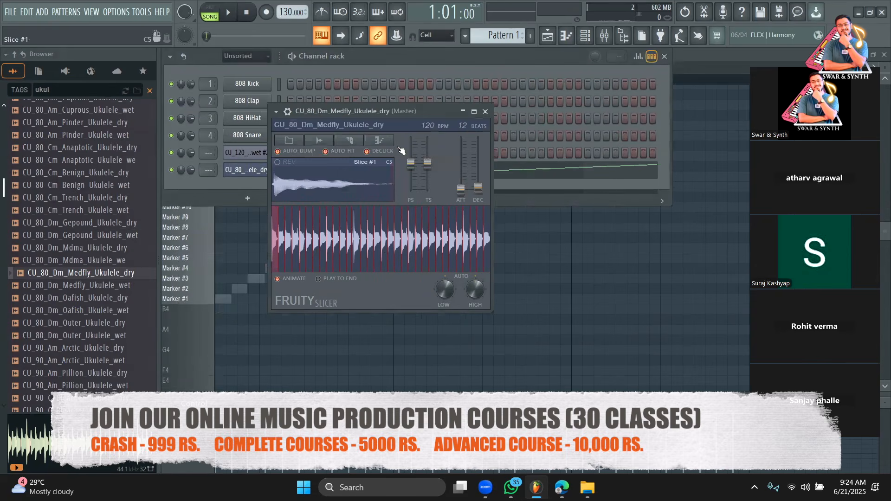
{"action": "key", "text": "space"}
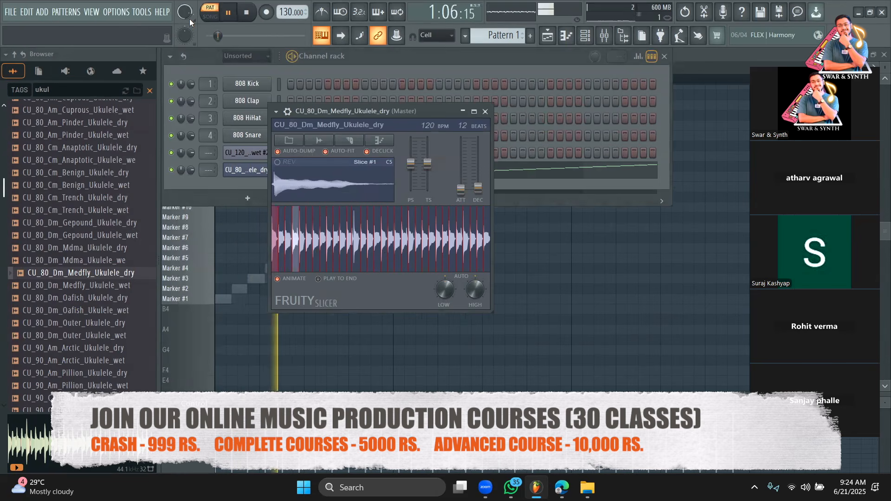
{"action": "left_click", "coordinate": [227, 13]}
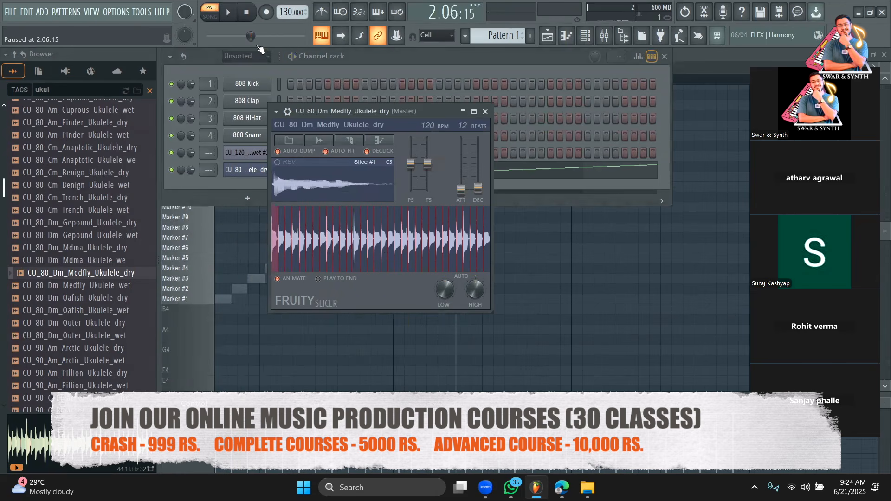
Step: Reverse the slice order of the Medfly ukulele loop in Fruity Slicer and listen to the pattern
{"action": "left_click", "coordinate": [385, 144]}
{"action": "left_click", "coordinate": [386, 163]}
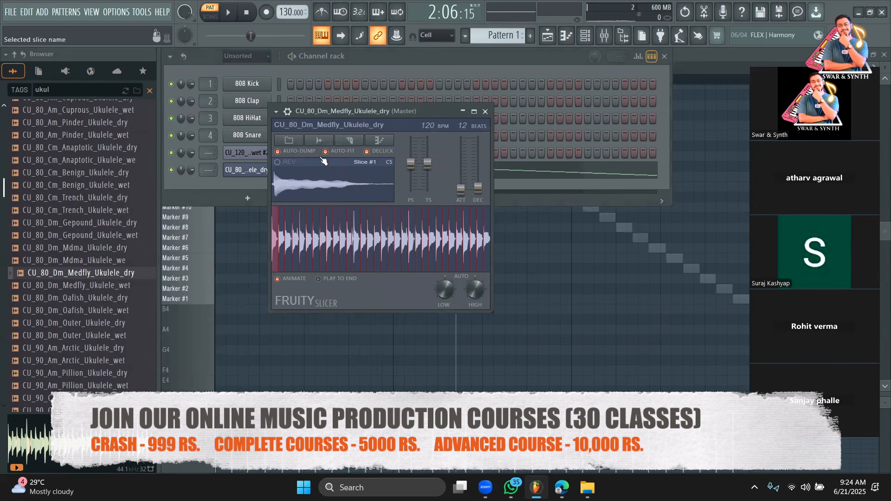
{"action": "key", "text": "space"}
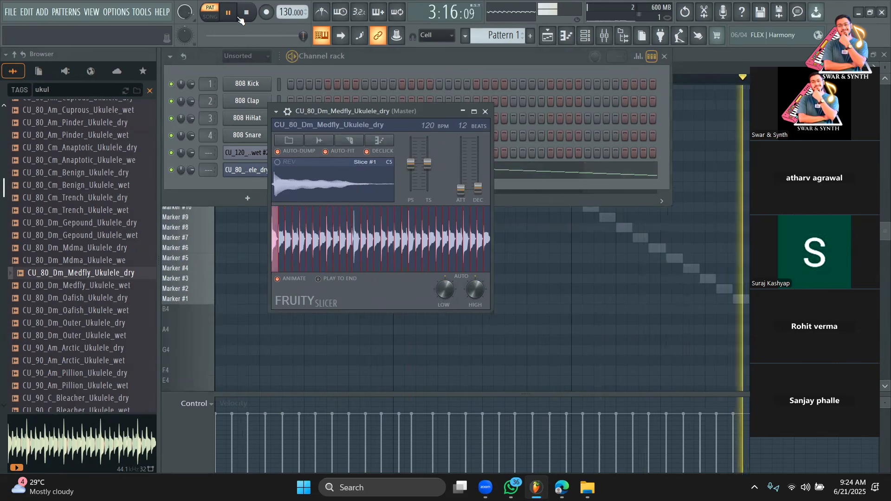
{"action": "left_click", "coordinate": [230, 12]}
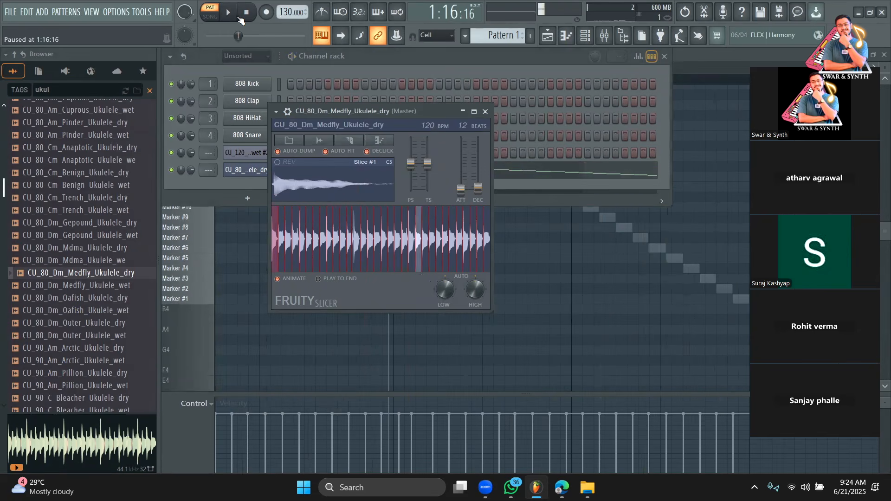
Step: Randomize the slice order of the Medfly ukulele loop and listen to the pattern
{"action": "left_click", "coordinate": [376, 140]}
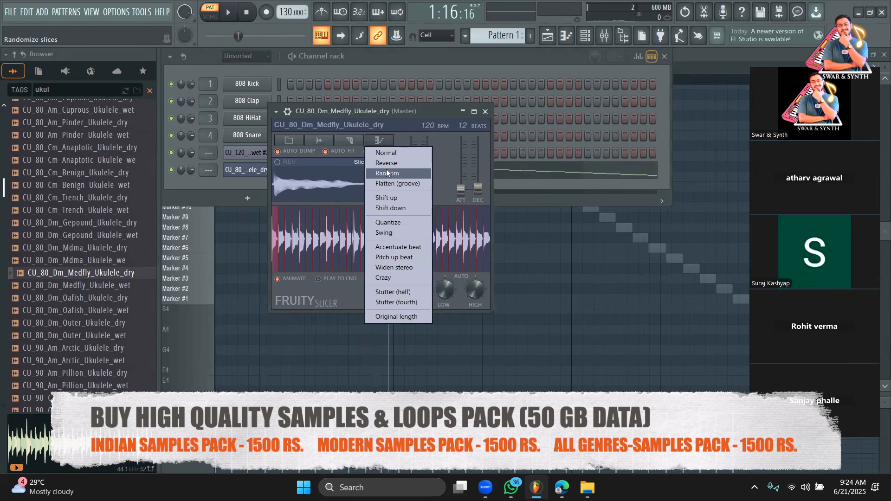
{"action": "left_click", "coordinate": [386, 173]}
{"action": "key", "text": "space"}
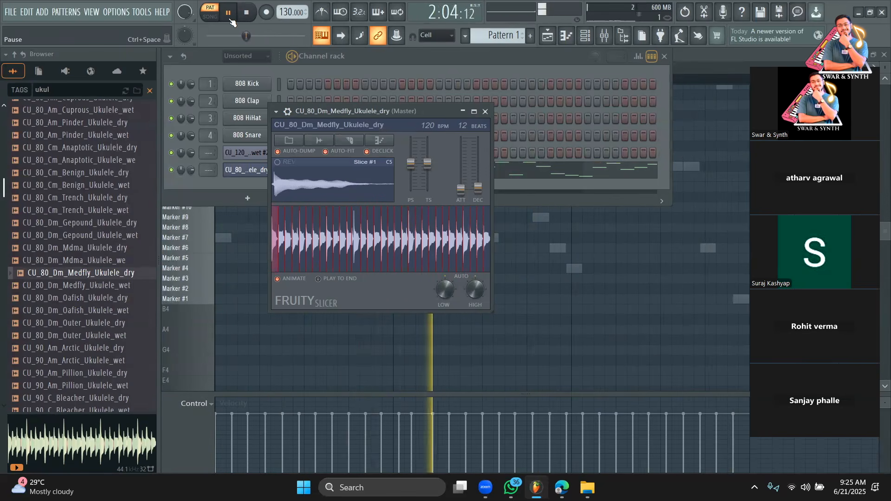
{"action": "left_click", "coordinate": [228, 13]}
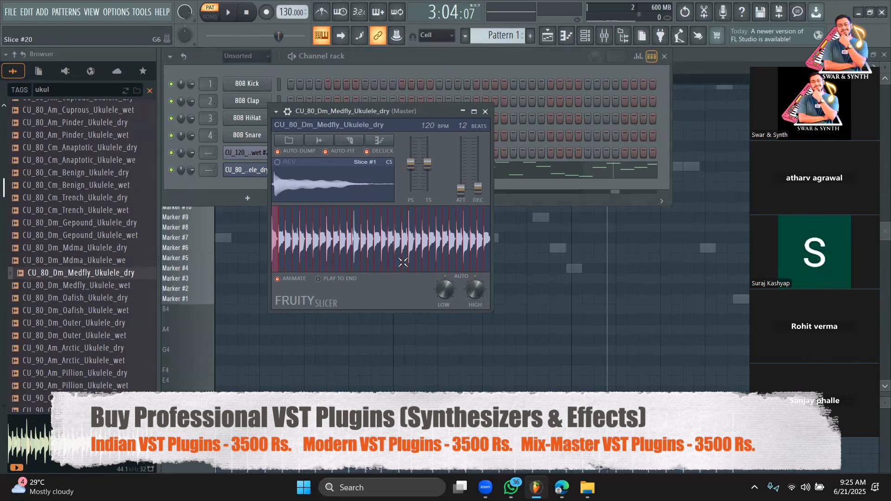
Step: Apply the Reverse slice order to the Medfly ukulele loop in place of the random one
{"action": "left_click", "coordinate": [381, 140]}
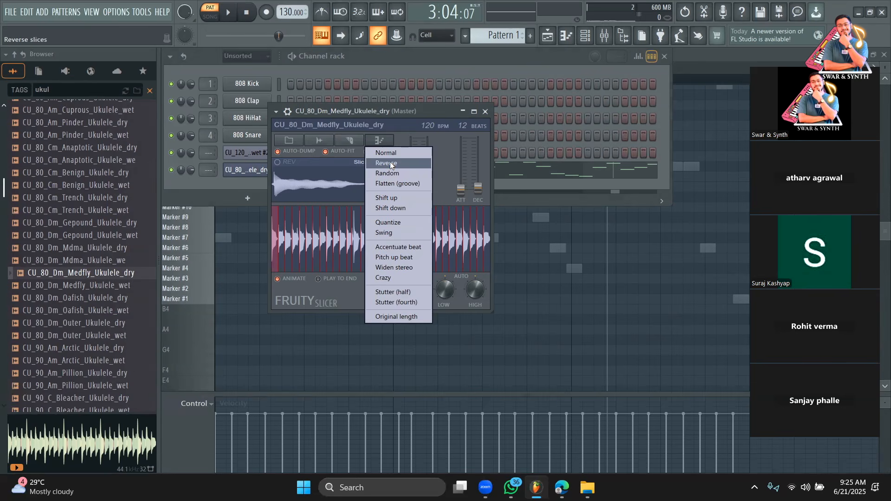
{"action": "left_click", "coordinate": [390, 163]}
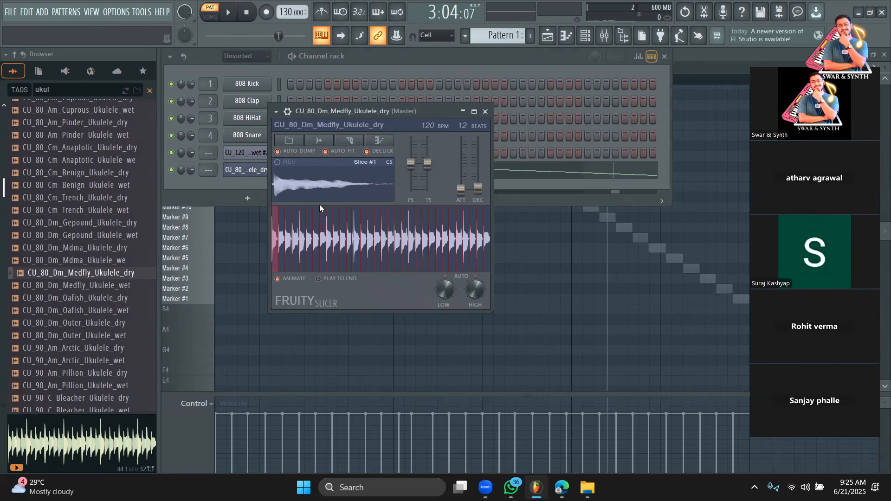
Step: Search the sample browser for "piano" and expand the Krucial Keys Piano 3 folder
{"action": "scroll", "coordinate": [130, 229], "scroll_direction": "up", "scroll_amount": 10}
{"action": "left_click", "coordinate": [31, 85]}
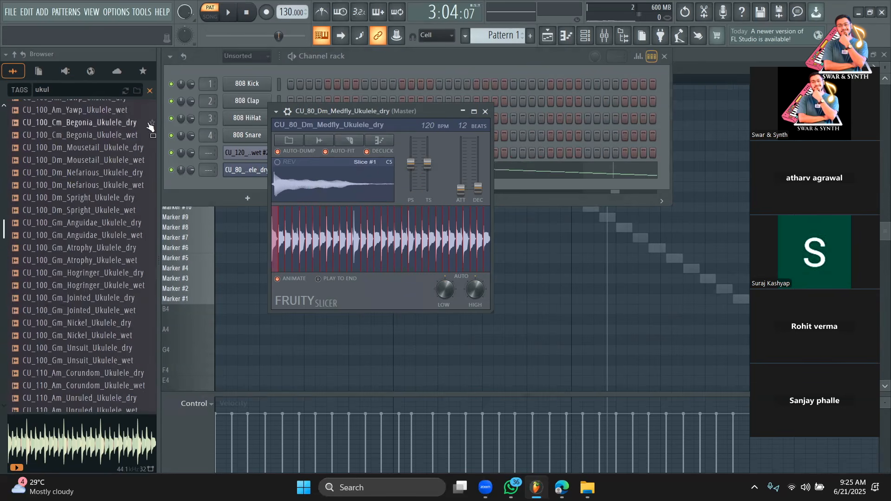
{"action": "type", "text": "piano"}
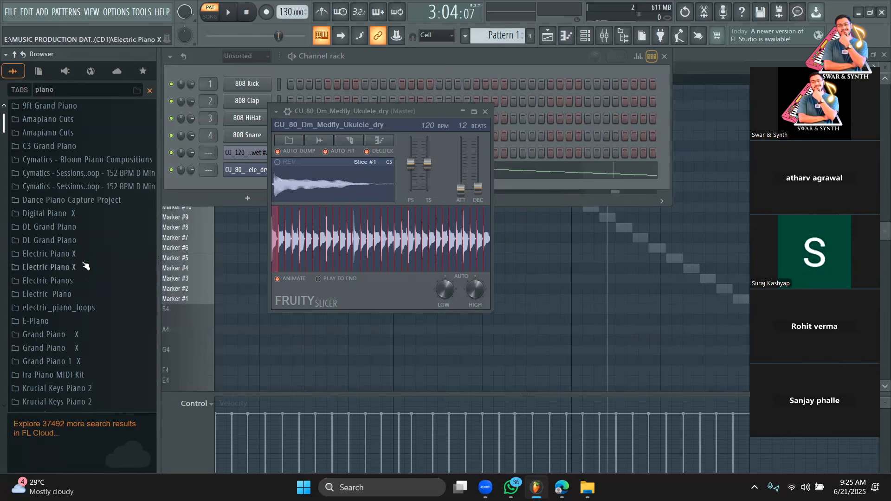
{"action": "scroll", "coordinate": [92, 211], "scroll_direction": "down", "scroll_amount": 5}
{"action": "left_click", "coordinate": [93, 205]}
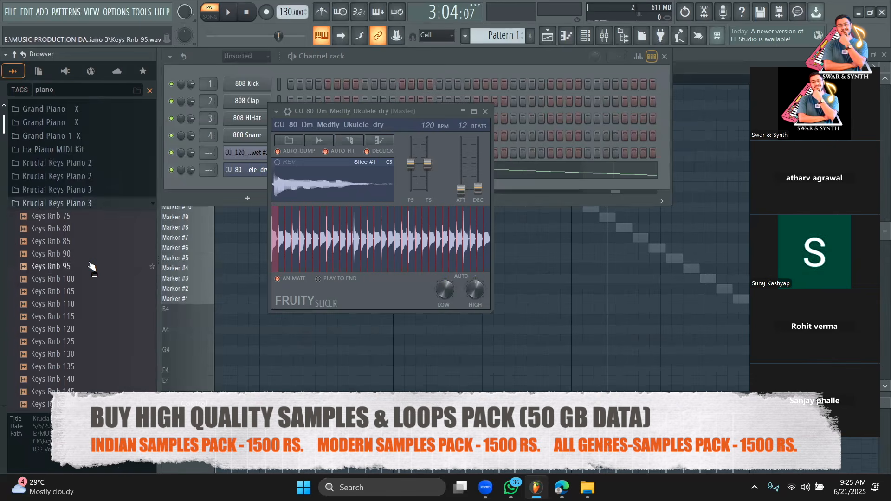
Step: Audition the Keys Rnb 95 sample and open it in a new Fruity Slicer channel
{"action": "left_click", "coordinate": [96, 266]}
{"action": "scroll", "coordinate": [96, 232], "scroll_direction": "down", "scroll_amount": 4}
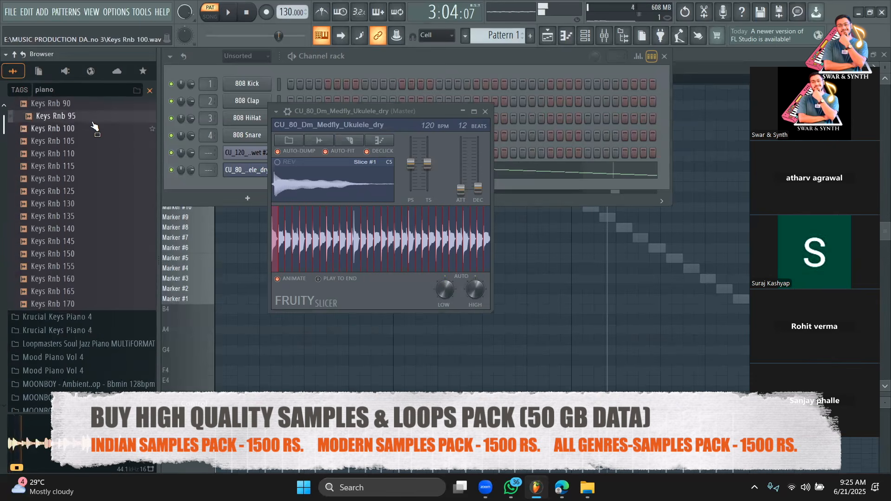
{"action": "right_click", "coordinate": [93, 120]}
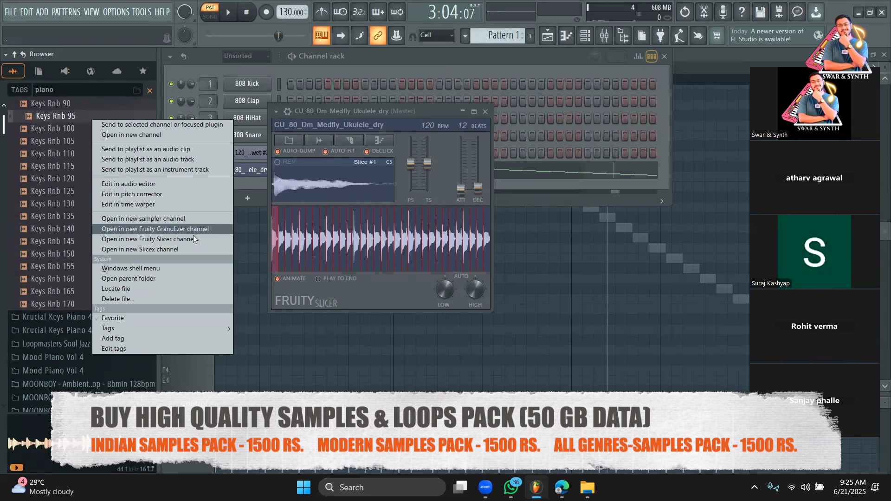
{"action": "left_click", "coordinate": [75, 118]}
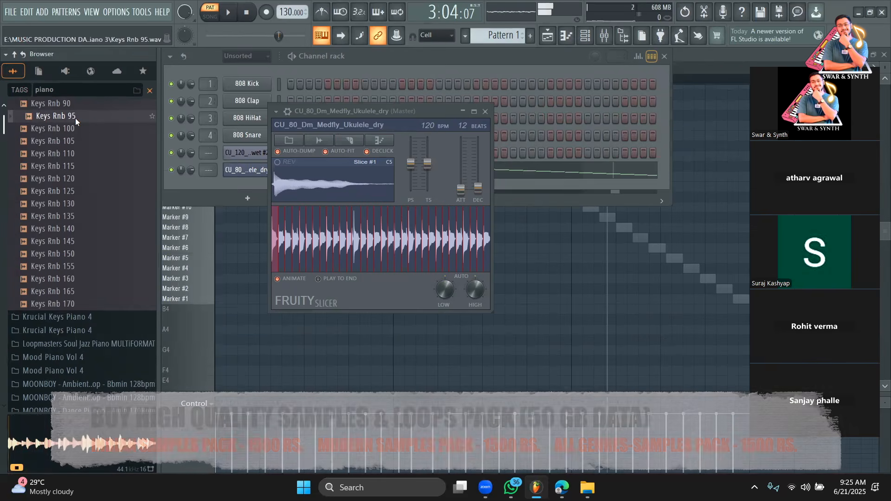
{"action": "right_click", "coordinate": [75, 117]}
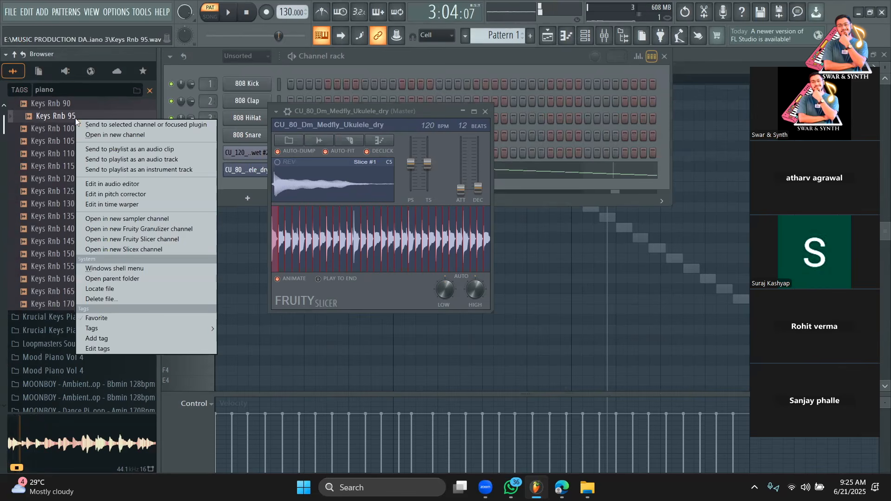
{"action": "left_click", "coordinate": [126, 239]}
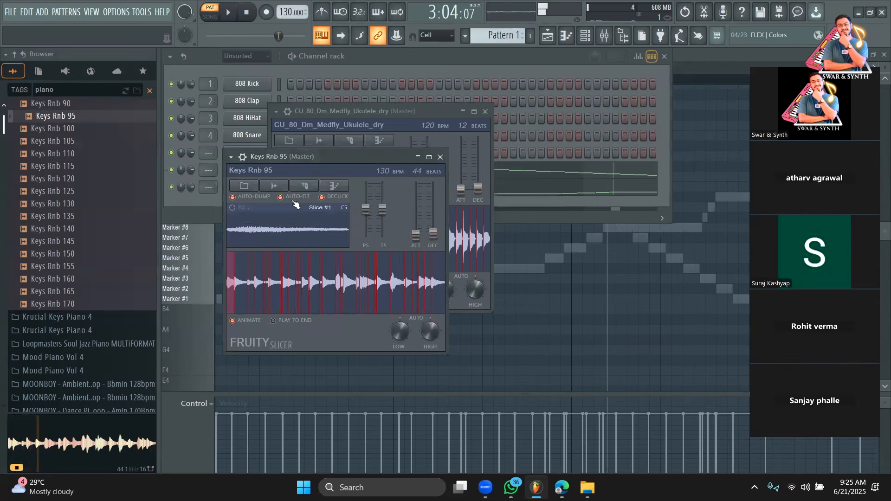
Step: Mute the Medfly ukulele channel and adjust Keys Rnb 95's automatic slicing to fewer slices while the pattern plays
{"action": "left_click", "coordinate": [172, 171]}
{"action": "key", "text": "space"}
{"action": "left_click", "coordinate": [313, 339]}
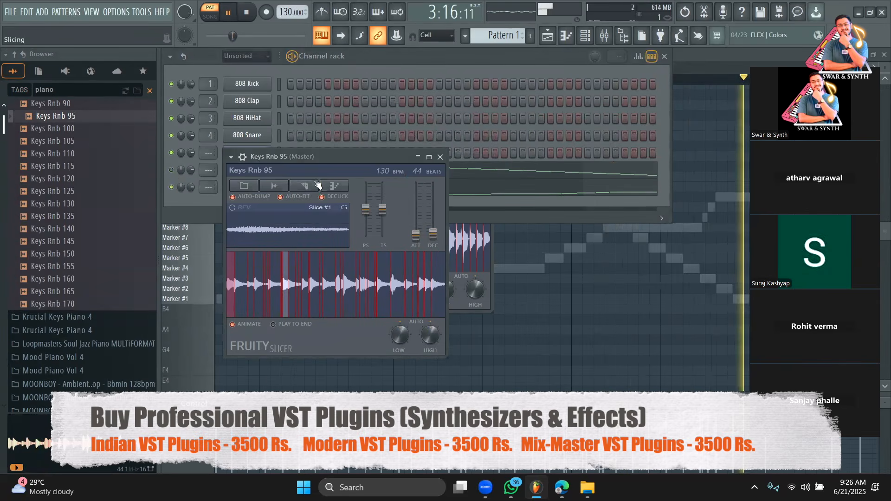
{"action": "left_click_drag", "start_coordinate": [331, 153], "coordinate": [382, 135]}
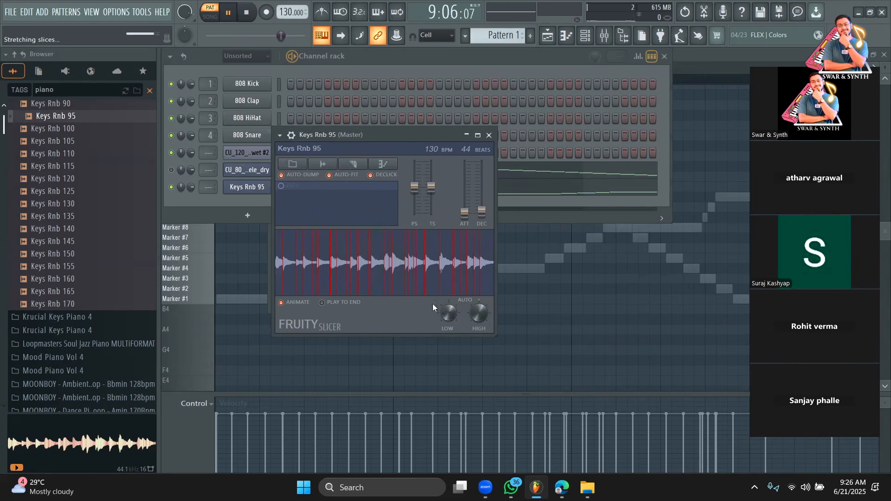
{"action": "left_click_drag", "start_coordinate": [478, 313], "coordinate": [478, 306]}
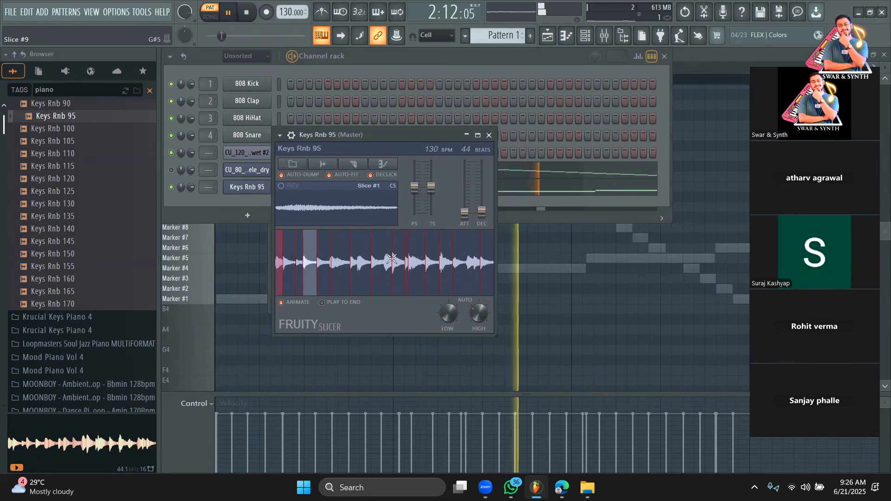
Step: Randomize the slice order of the Keys Rnb 95 loop and listen to the pattern from the start
{"action": "left_click", "coordinate": [382, 163]}
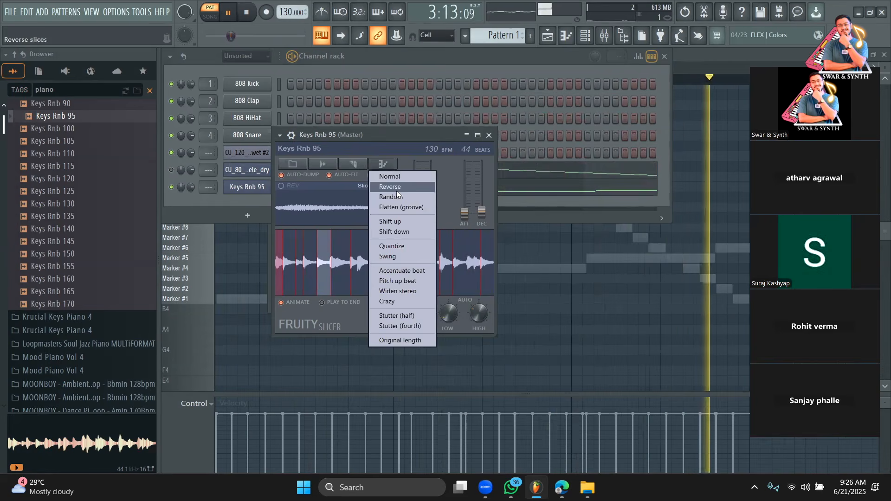
{"action": "left_click", "coordinate": [396, 197]}
{"action": "left_click", "coordinate": [246, 14]}
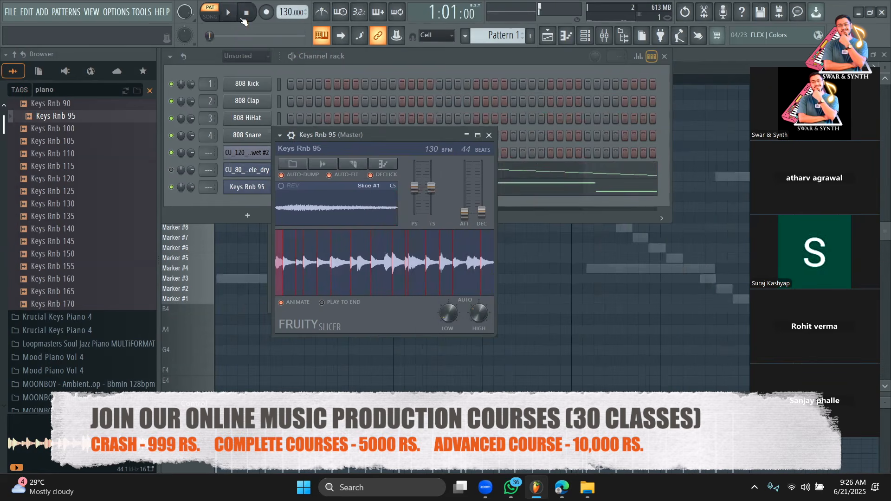
{"action": "key", "text": "space"}
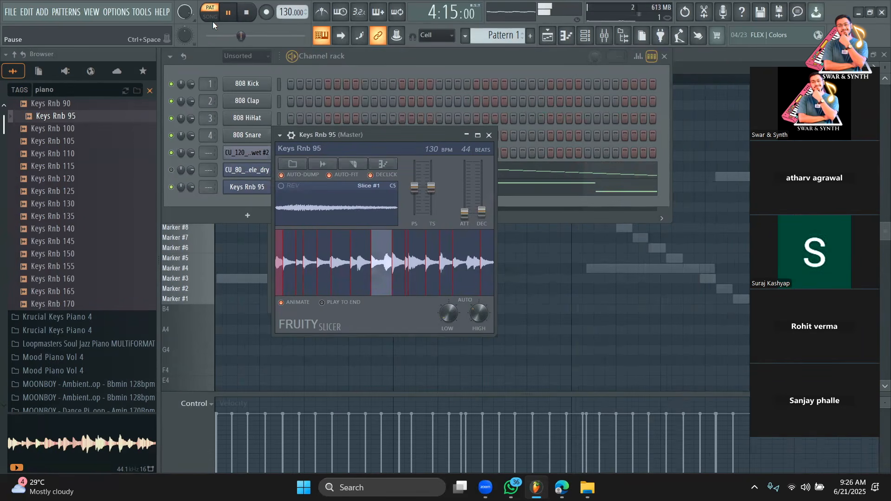
{"action": "key", "text": "space"}
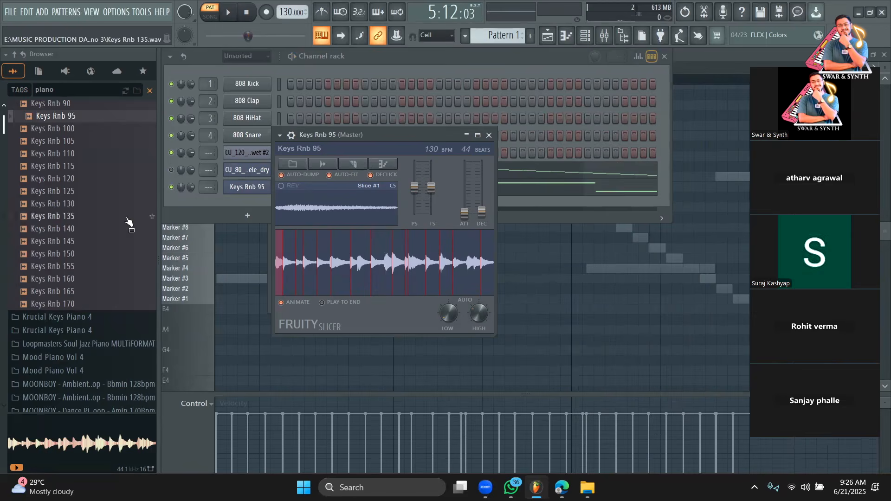
Step: Find the STEMS folder of the Gmin 170Bpm loop in MOONBOY - Dance Piano Loops and audition its piano stem
{"action": "scroll", "coordinate": [68, 274], "scroll_direction": "down", "scroll_amount": 3}
{"action": "scroll", "coordinate": [69, 273], "scroll_direction": "down", "scroll_amount": 6}
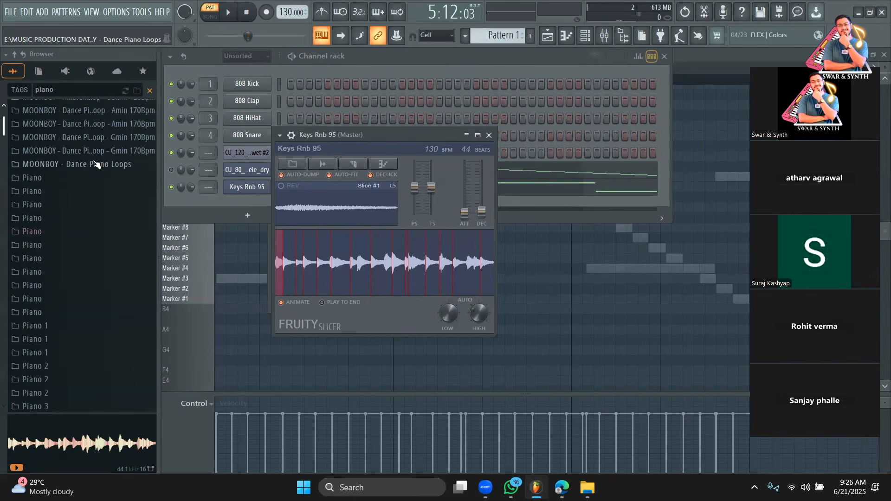
{"action": "left_click", "coordinate": [89, 168]}
{"action": "left_click", "coordinate": [90, 191]}
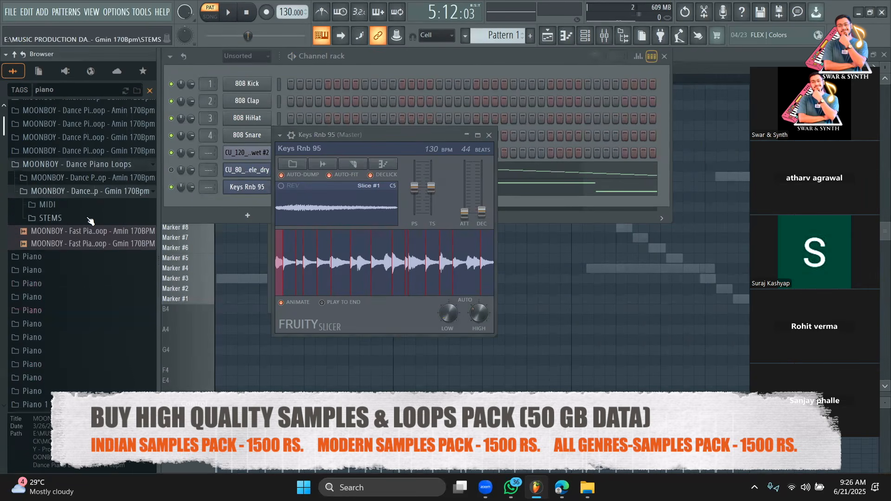
{"action": "left_click", "coordinate": [91, 219]}
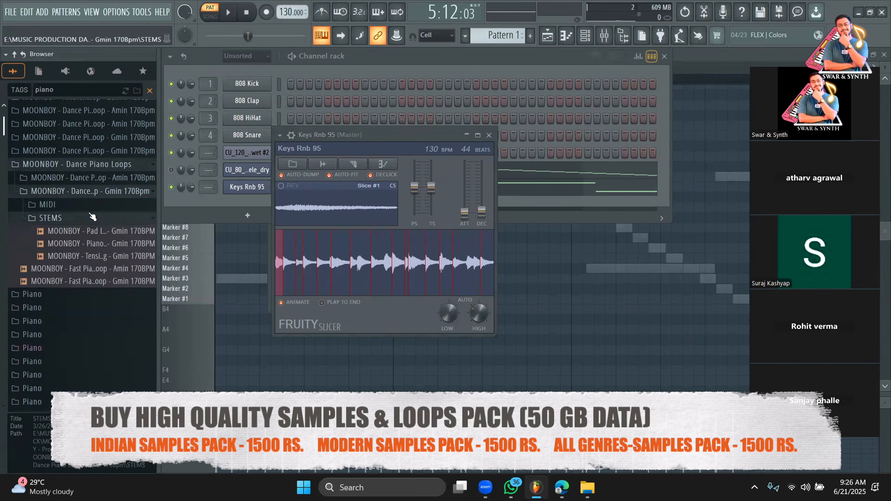
{"action": "left_click", "coordinate": [89, 242]}
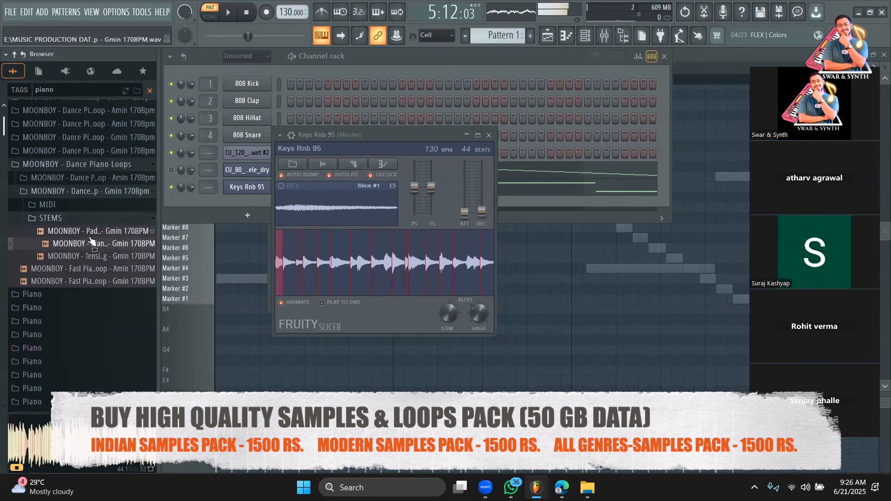
Step: Look further through the piano search results and expand the Ultra House Pianos folder
{"action": "scroll", "coordinate": [79, 246], "scroll_direction": "down", "scroll_amount": 15}
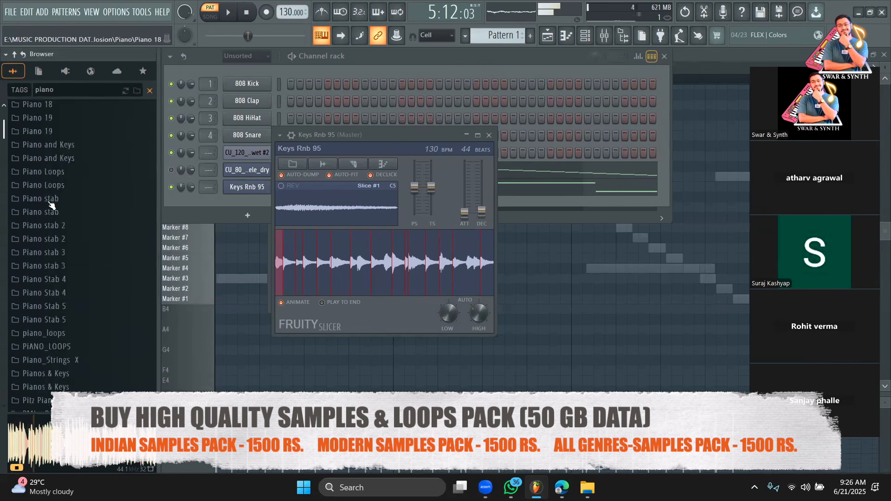
{"action": "left_click", "coordinate": [52, 201]}
{"action": "scroll", "coordinate": [76, 246], "scroll_direction": "up", "scroll_amount": 4}
{"action": "left_click", "coordinate": [79, 235]}
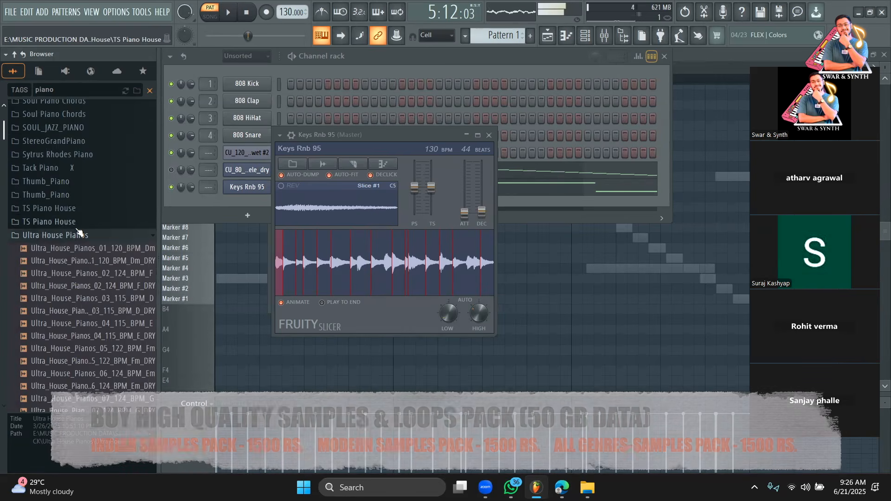
{"action": "left_click", "coordinate": [251, 19]}
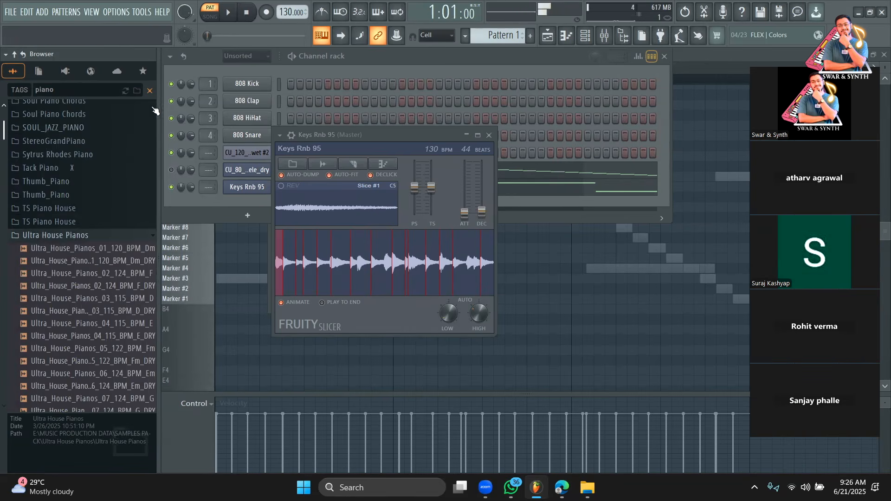
Step: Expand the Soul Piano Chords folder and audition its samples, from 01 Lead to 02 Keys
{"action": "left_click", "coordinate": [55, 114]}
{"action": "left_click", "coordinate": [58, 151]}
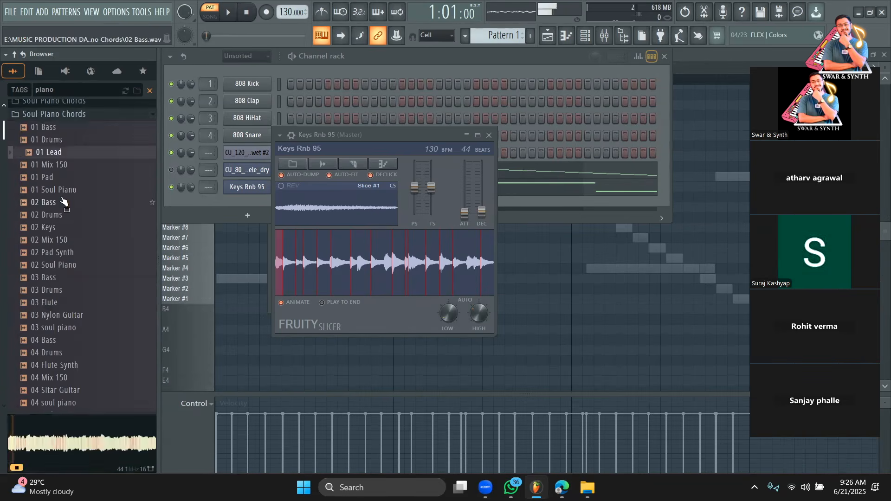
{"action": "left_click", "coordinate": [62, 214]}
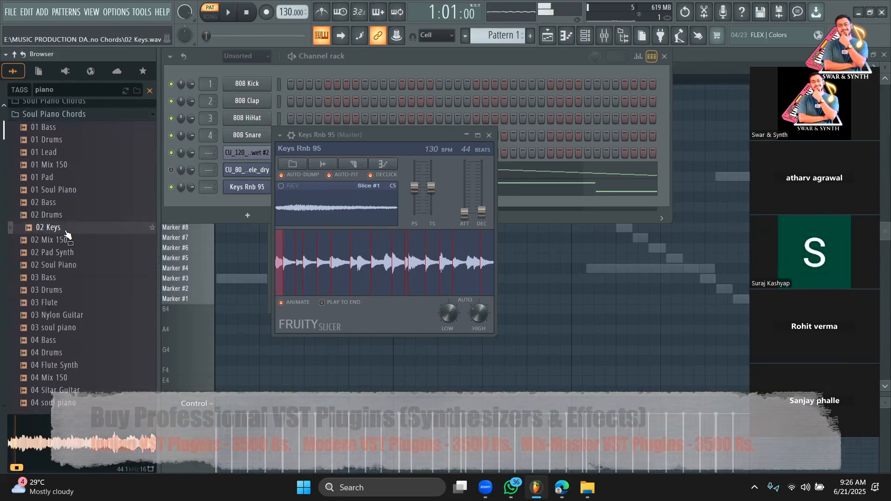
Step: Open the 02 Keys sample in a new Fruity Slicer channel and move its window clear of the browser
{"action": "right_click", "coordinate": [65, 227]}
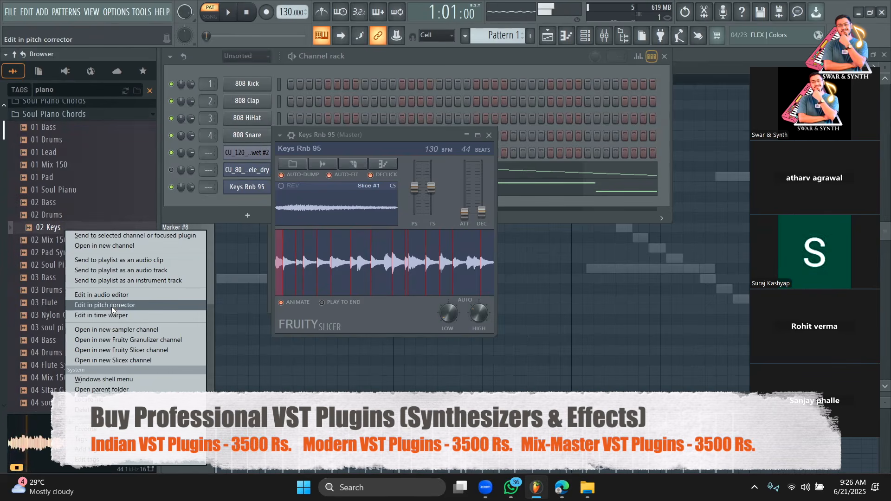
{"action": "left_click", "coordinate": [150, 347]}
{"action": "left_click_drag", "start_coordinate": [323, 141], "coordinate": [381, 122]}
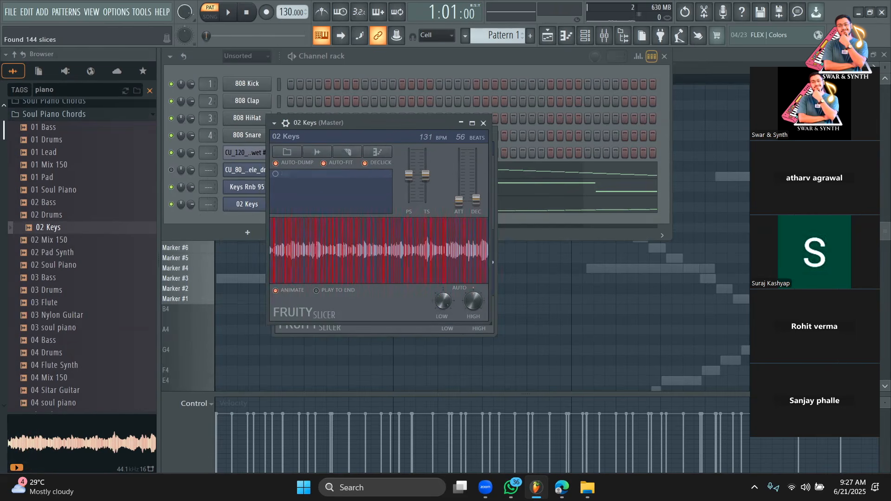
Step: Mute the Keys Rnb 95 channel and play the pattern with the 02 Keys slicer window in view
{"action": "left_click_drag", "start_coordinate": [349, 123], "coordinate": [631, 139]}
{"action": "left_click", "coordinate": [170, 187]}
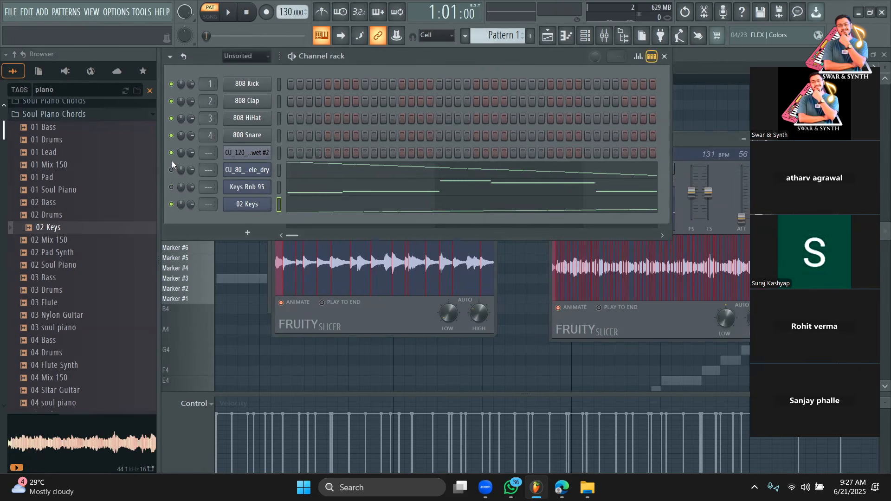
{"action": "key", "text": "space"}
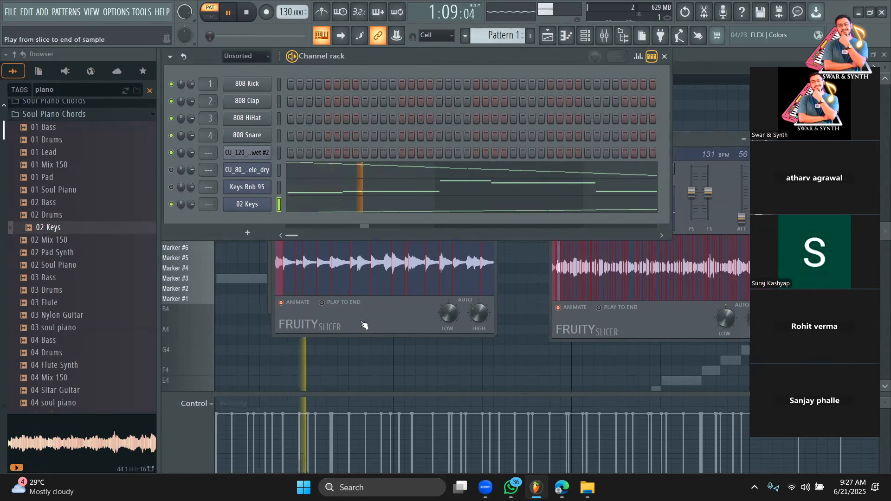
{"action": "left_click", "coordinate": [392, 326]}
{"action": "left_click_drag", "start_coordinate": [709, 140], "coordinate": [410, 112]}
{"action": "left_click", "coordinate": [387, 328]}
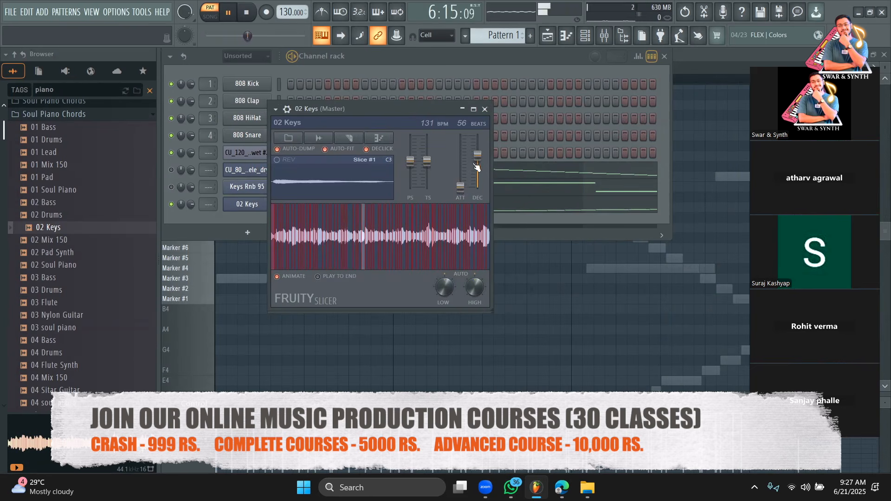
Step: Raise the attack of 02 Keys and try out its time stretch and pitch shift during playback
{"action": "left_click_drag", "start_coordinate": [460, 185], "coordinate": [460, 172]}
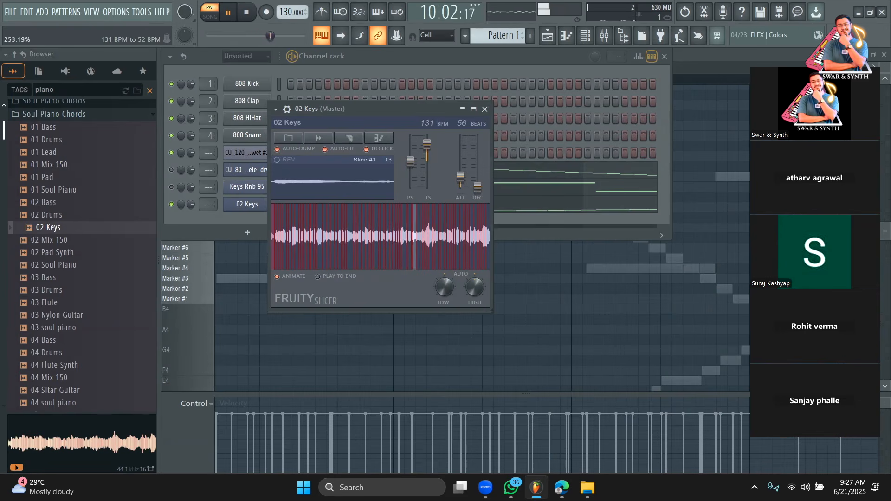
{"action": "left_click_drag", "start_coordinate": [427, 160], "coordinate": [427, 171]}
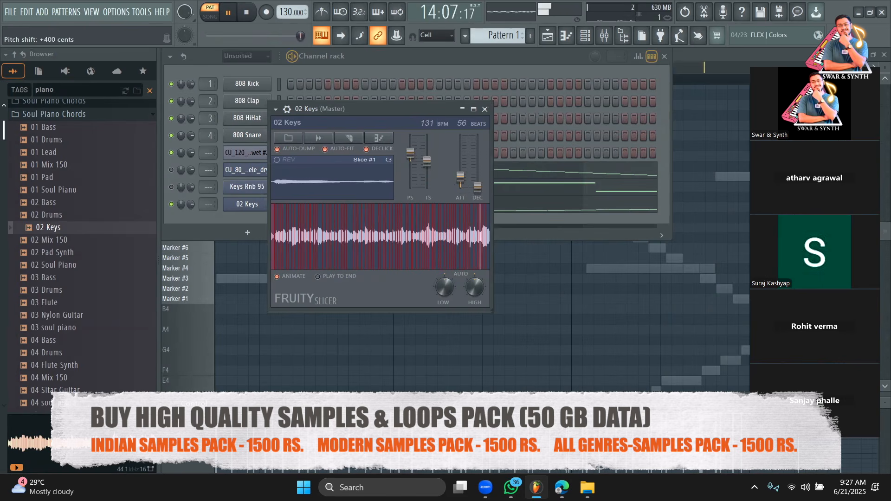
{"action": "left_click_drag", "start_coordinate": [414, 154], "coordinate": [412, 161]}
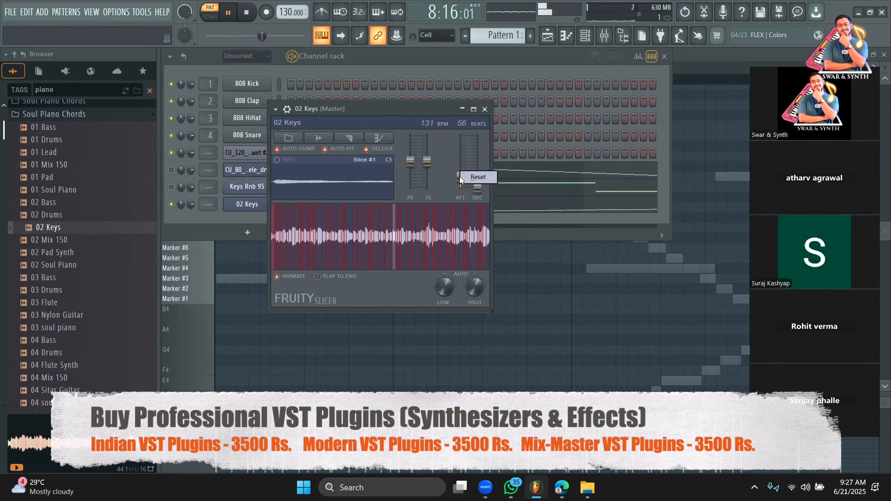
{"action": "left_click_drag", "start_coordinate": [459, 176], "coordinate": [470, 184]}
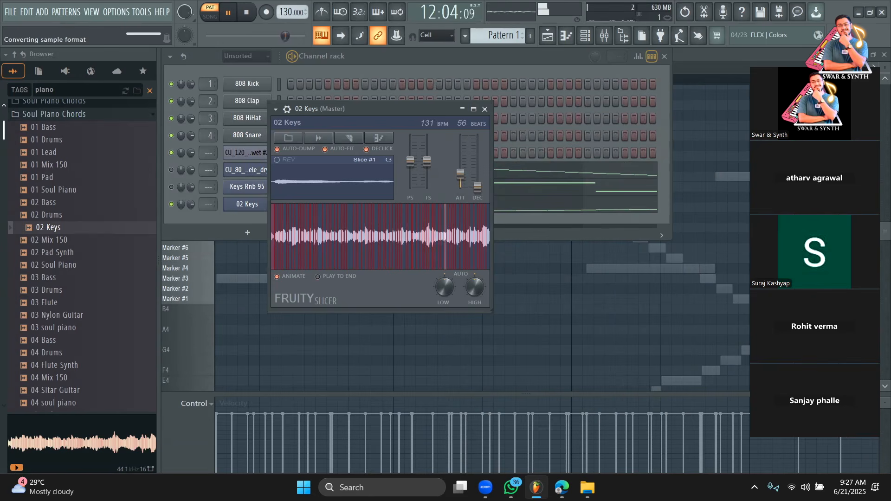
{"action": "left_click_drag", "start_coordinate": [463, 168], "coordinate": [463, 174]}
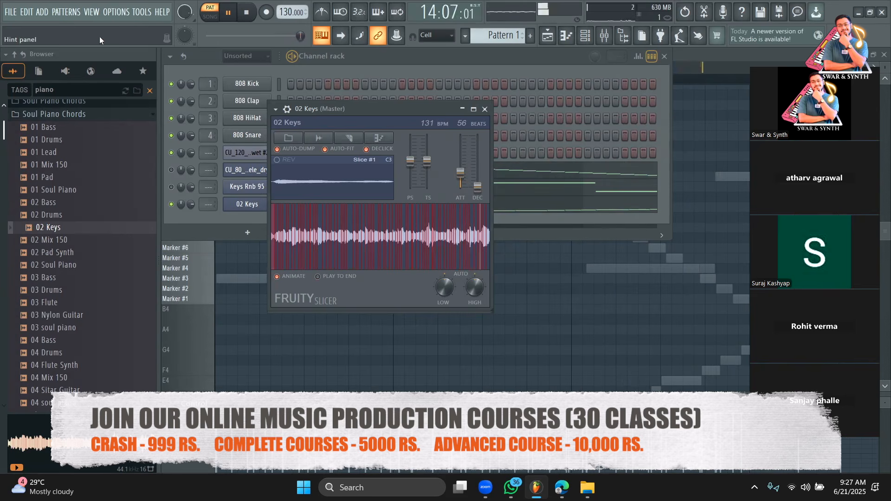
Step: Stop playback and reverse the slice order of the 02 Keys loop
{"action": "left_click", "coordinate": [248, 19]}
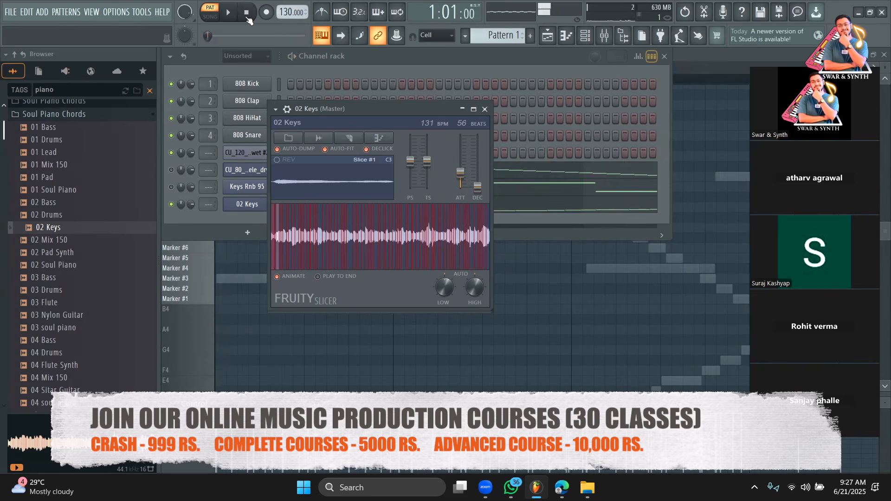
{"action": "left_click", "coordinate": [381, 137]}
{"action": "left_click", "coordinate": [391, 161]}
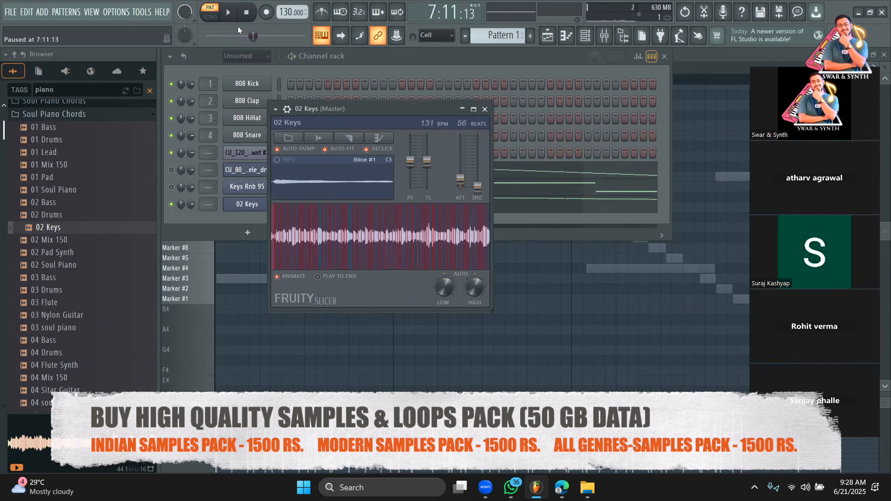
Step: Randomize the slice order of the 02 Keys loop and listen to the pattern
{"action": "left_click", "coordinate": [388, 138]}
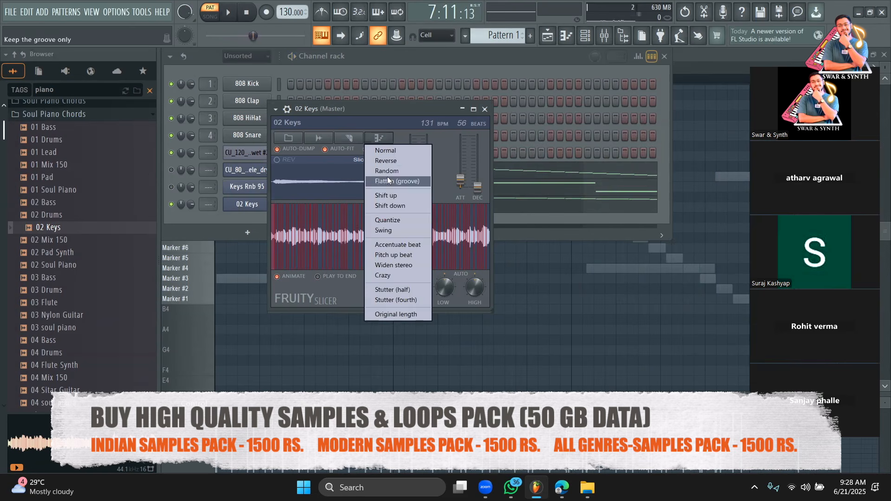
{"action": "left_click", "coordinate": [386, 170]}
{"action": "key", "text": "space"}
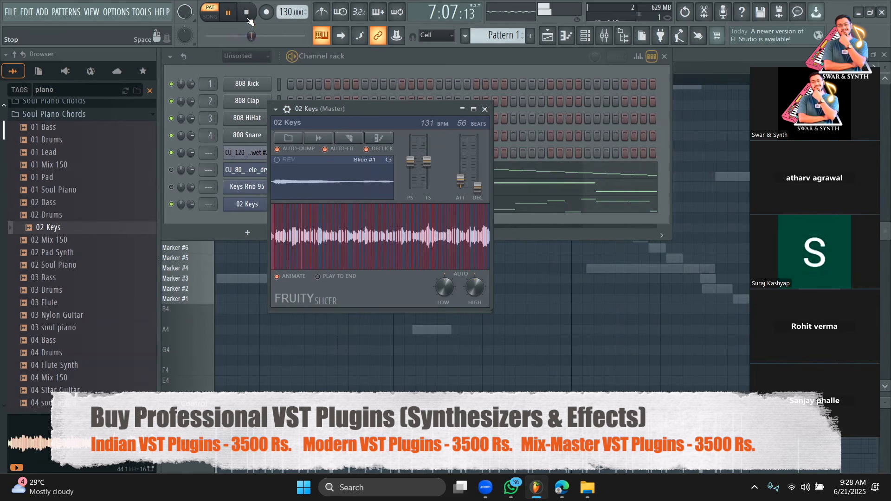
Step: Stop playback, bring up the 02 Keys notes in the piano roll and delete all of them
{"action": "left_click", "coordinate": [246, 217]}
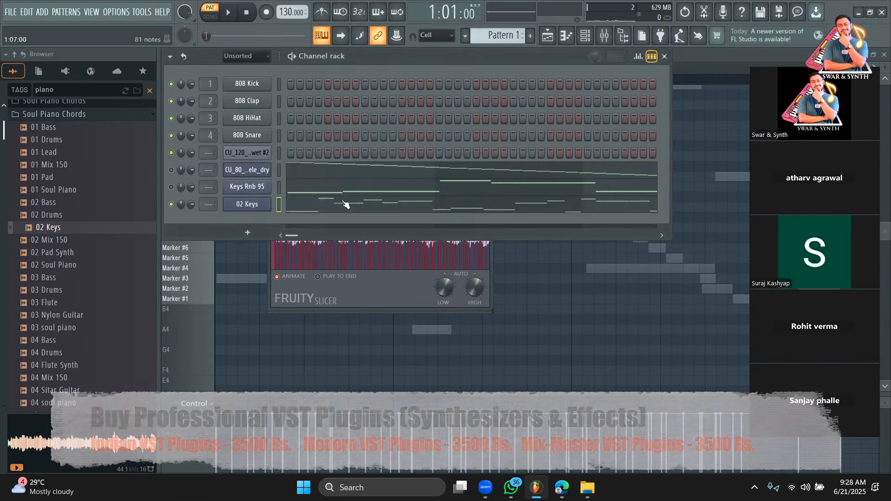
{"action": "left_click", "coordinate": [343, 201]}
{"action": "key", "text": "ctrl+a"}
{"action": "key", "text": "Delete"}
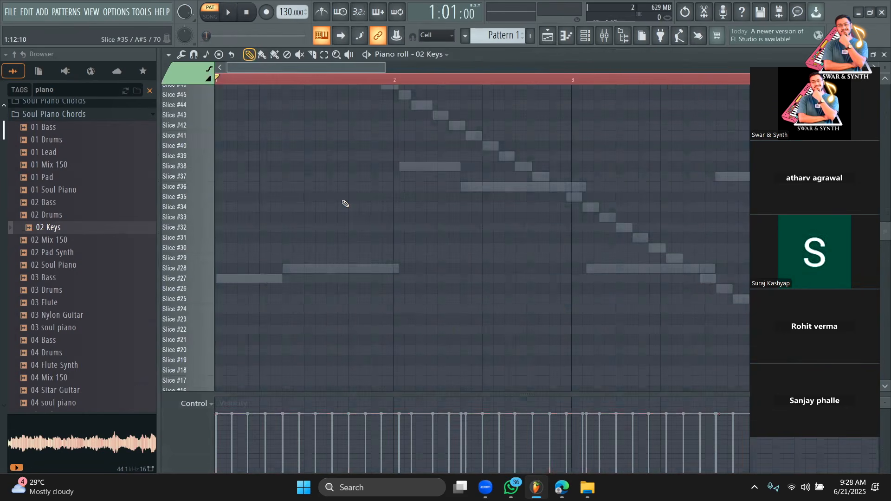
Step: Draw four-step notes on Slice #33 at the start of bar 1 and Slice #36 at step 5, auditioning them in playback
{"action": "scroll", "coordinate": [277, 241], "scroll_direction": "down", "scroll_amount": 5}
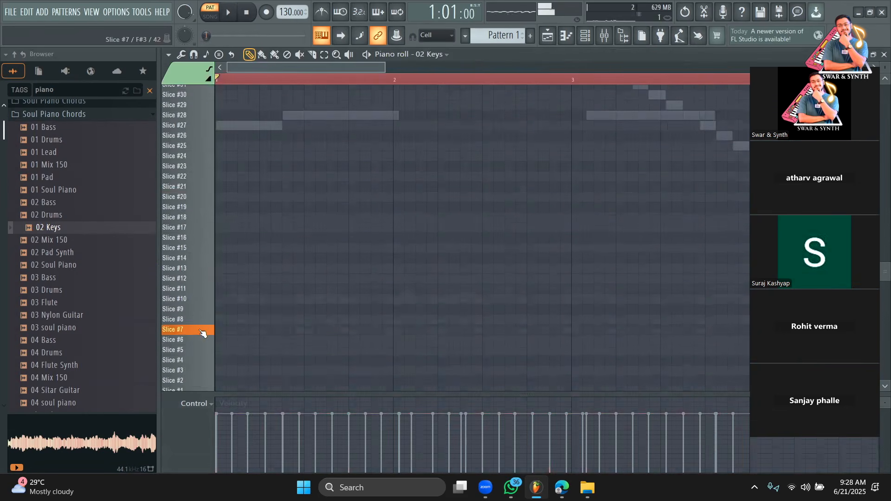
{"action": "scroll", "coordinate": [202, 333], "scroll_direction": "down", "scroll_amount": 2}
{"action": "scroll", "coordinate": [190, 185], "scroll_direction": "up", "scroll_amount": 4}
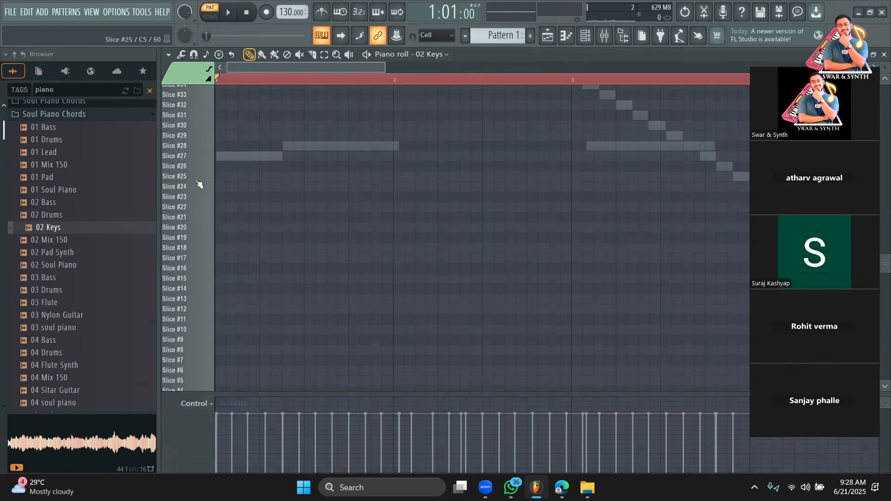
{"action": "scroll", "coordinate": [198, 161], "scroll_direction": "up", "scroll_amount": 5}
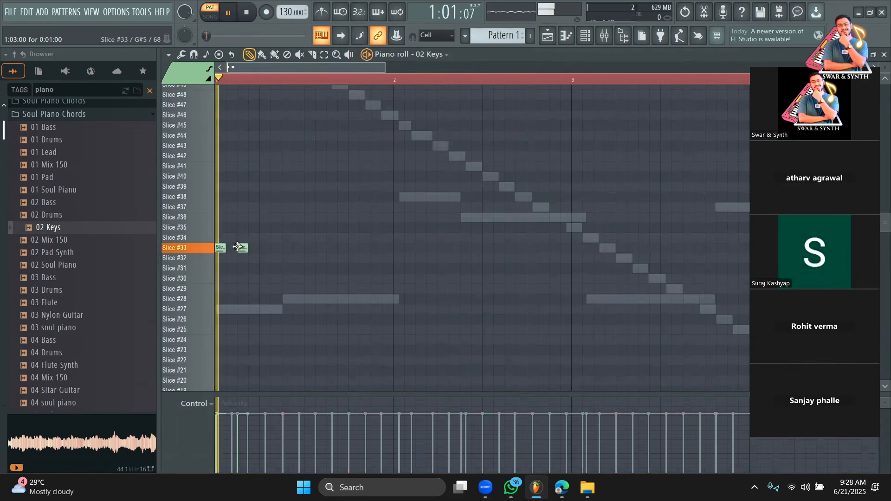
{"action": "key", "text": "space"}
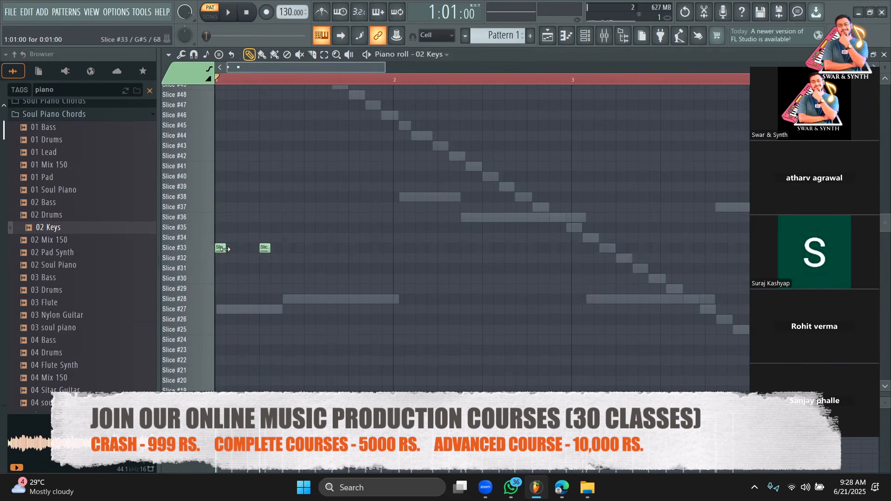
{"action": "key", "text": "space"}
{"action": "key", "text": "space"}
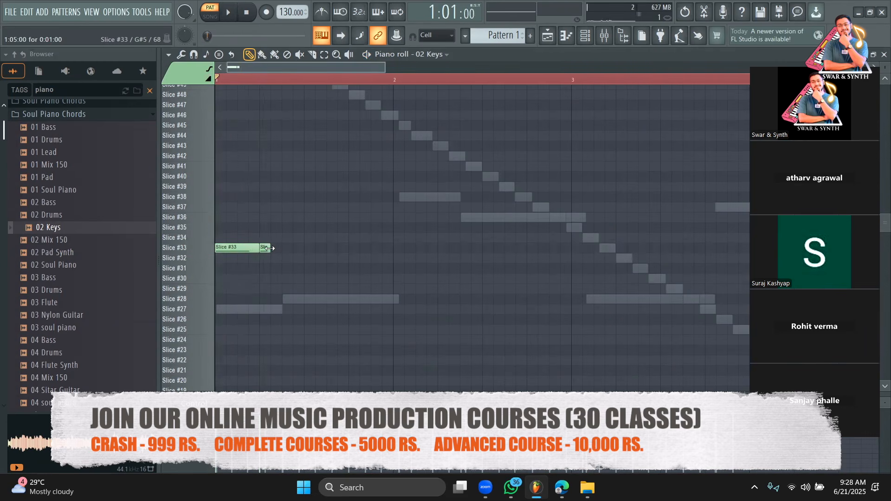
{"action": "key", "text": "space"}
{"action": "key", "text": "space"}
{"action": "left_click_drag", "start_coordinate": [279, 247], "coordinate": [278, 216]}
{"action": "key", "text": "space"}
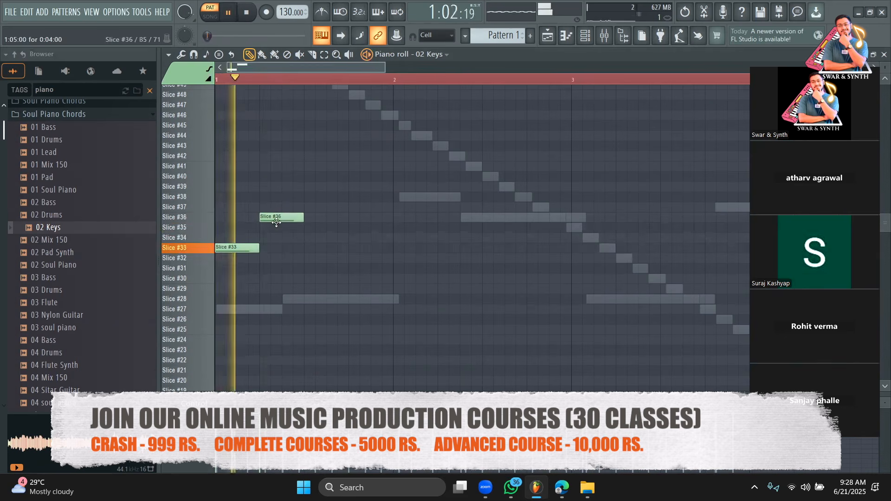
{"action": "key", "text": "space"}
Step: Add four-step notes on Slice #30 at step 9 and Slice #32 at step 13 of bar 1, playing them back
{"action": "left_click", "coordinate": [306, 238]}
{"action": "key", "text": "space"}
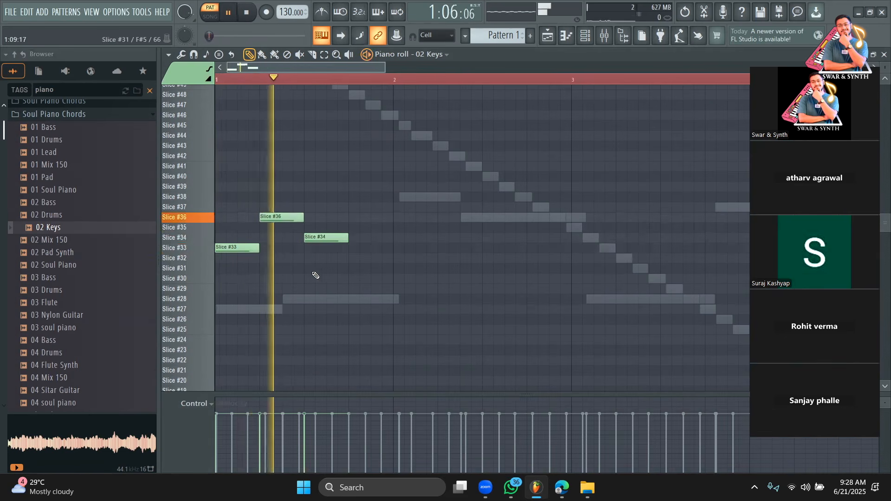
{"action": "key", "text": "space"}
{"action": "left_click_drag", "start_coordinate": [307, 239], "coordinate": [307, 279]}
{"action": "key", "text": "space"}
{"action": "left_click", "coordinate": [357, 255]}
{"action": "key", "text": "space"}
{"action": "key", "text": "space"}
Step: Shorten the Slice #36 and Slice #32 notes to two steps, following them with two-step notes on Slice #41 and Slice #38 respectively
{"action": "left_click_drag", "start_coordinate": [303, 217], "coordinate": [281, 216]}
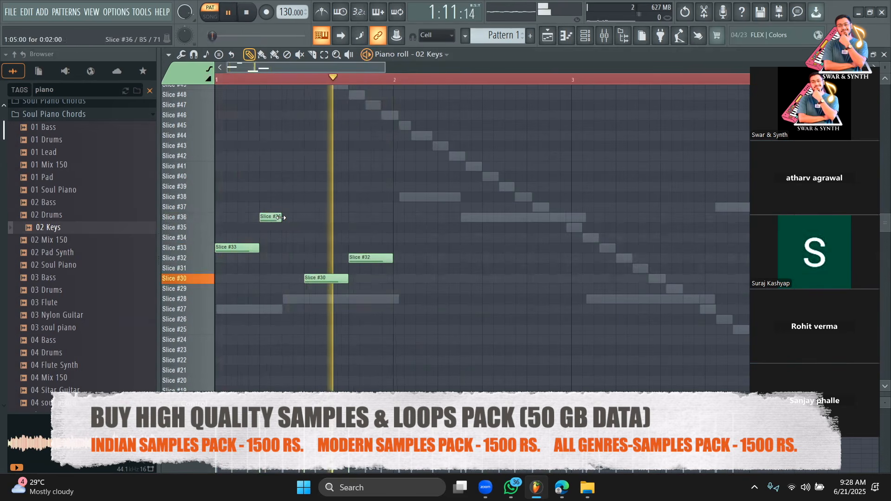
{"action": "left_click", "coordinate": [286, 237]}
{"action": "left_click_drag", "start_coordinate": [287, 234], "coordinate": [293, 162]}
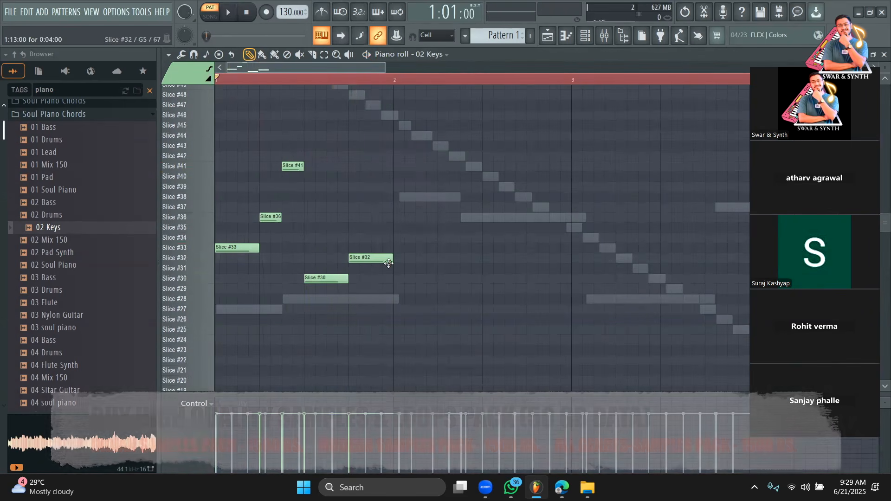
{"action": "left_click_drag", "start_coordinate": [389, 261], "coordinate": [370, 261]}
{"action": "left_click", "coordinate": [371, 197]}
{"action": "left_click_drag", "start_coordinate": [372, 197], "coordinate": [384, 196]}
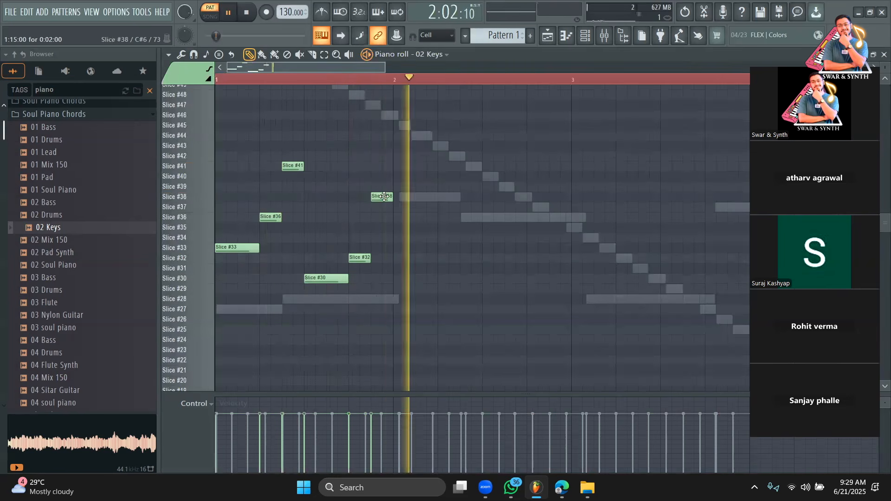
Step: Add two-step notes in bar 2 on Slice #34 at step 1, #29 at step 5, #27 at step 7 and #25 at step 9
{"action": "left_click", "coordinate": [396, 238]}
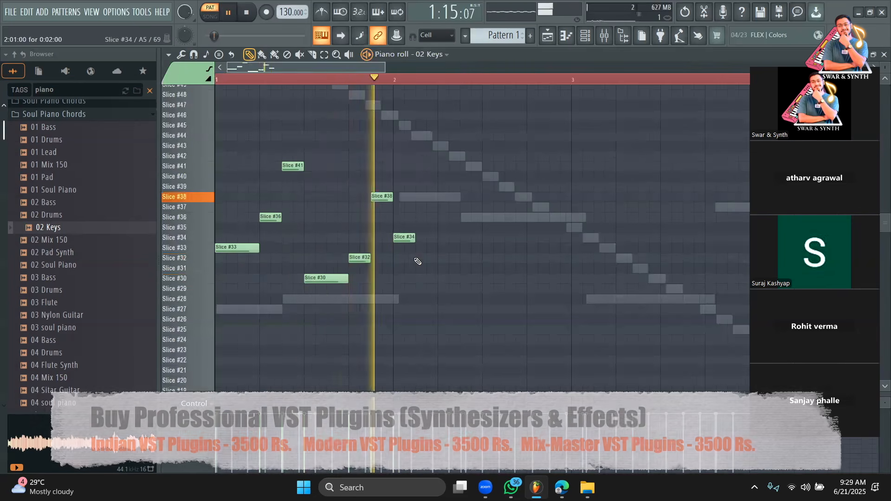
{"action": "left_click", "coordinate": [441, 289]}
{"action": "left_click", "coordinate": [464, 309]}
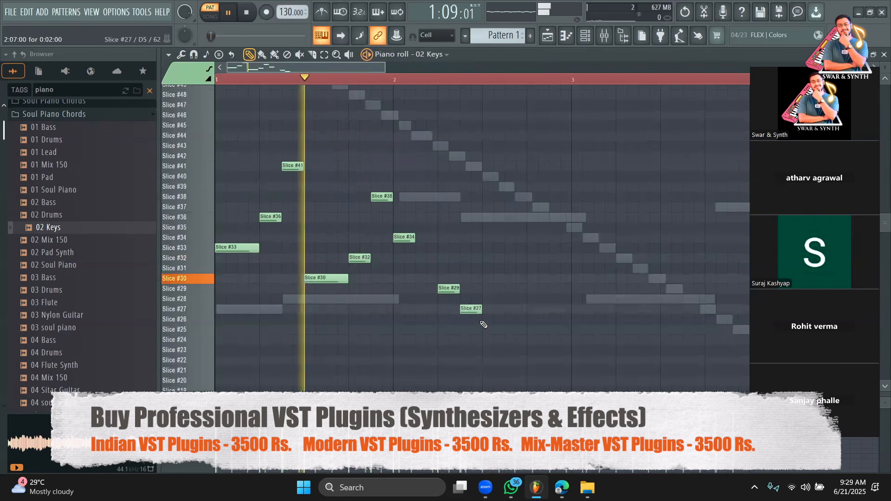
{"action": "left_click", "coordinate": [490, 330]}
{"action": "key", "text": "space"}
{"action": "key", "text": "space"}
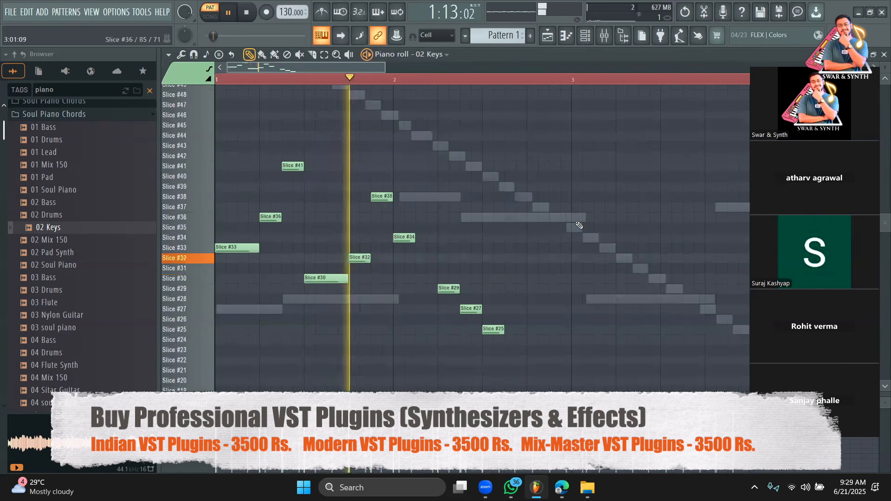
Step: Complete bar 2 with two-step notes on Slice #32, Slice #34 and Slice #36, and stop playback
{"action": "left_click", "coordinate": [508, 257]}
{"action": "left_click", "coordinate": [533, 247]}
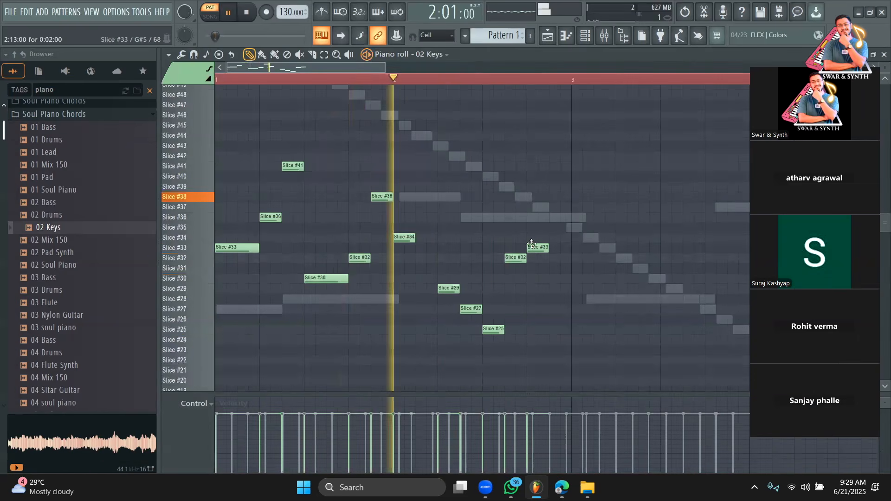
{"action": "left_click_drag", "start_coordinate": [533, 236], "coordinate": [534, 237]}
{"action": "left_click", "coordinate": [560, 216]}
{"action": "key", "text": "space"}
Step: Select all the 02 Keys notes and listen to the two-bar phrase
{"action": "scroll", "coordinate": [564, 72], "scroll_direction": "right", "scroll_amount": 3}
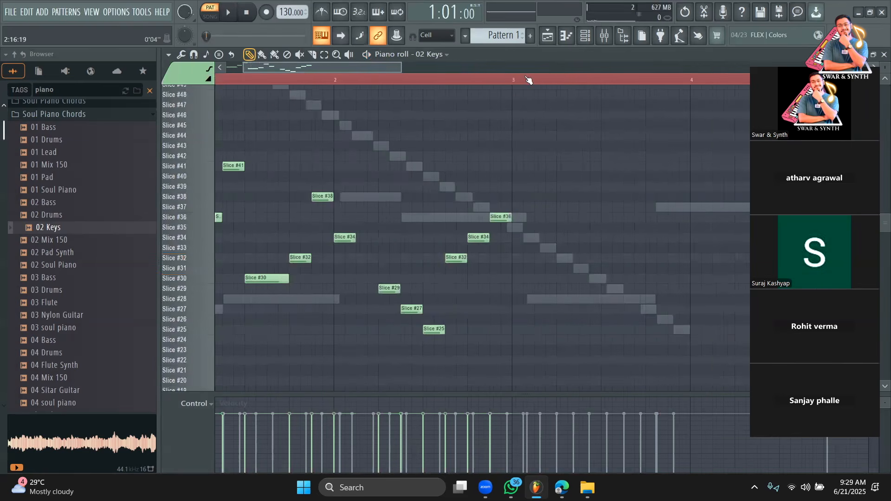
{"action": "left_click", "coordinate": [496, 80]}
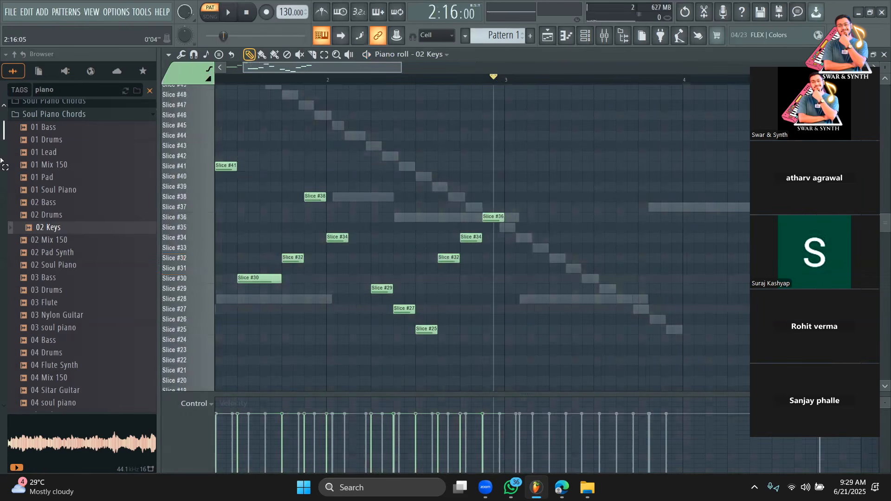
{"action": "key", "text": "ctrl+a"}
{"action": "key", "text": "space"}
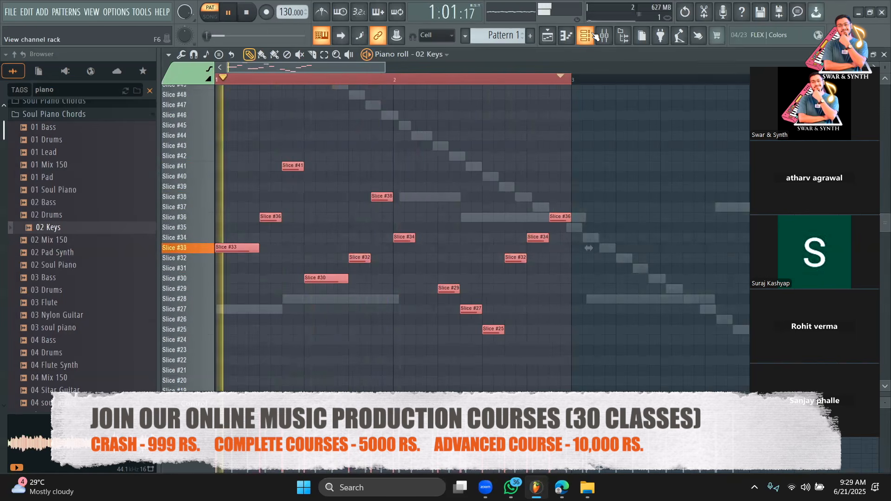
{"action": "key", "text": "space"}
Step: In the playlist, place Pattern 1 on Track 5 with Track 3 muted, and play the arrangement in song mode
{"action": "left_click", "coordinate": [547, 36]}
{"action": "left_click_drag", "start_coordinate": [392, 267], "coordinate": [323, 236]}
{"action": "left_click", "coordinate": [307, 177]}
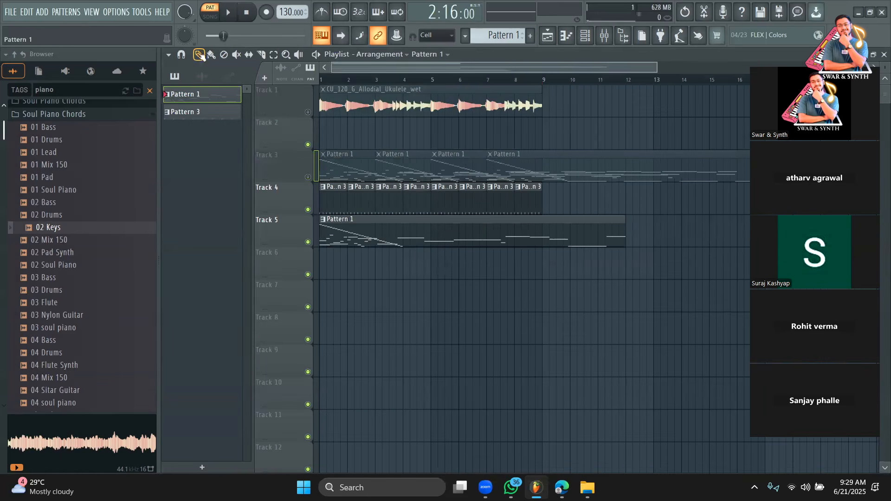
{"action": "left_click", "coordinate": [221, 22]}
{"action": "key", "text": "space"}
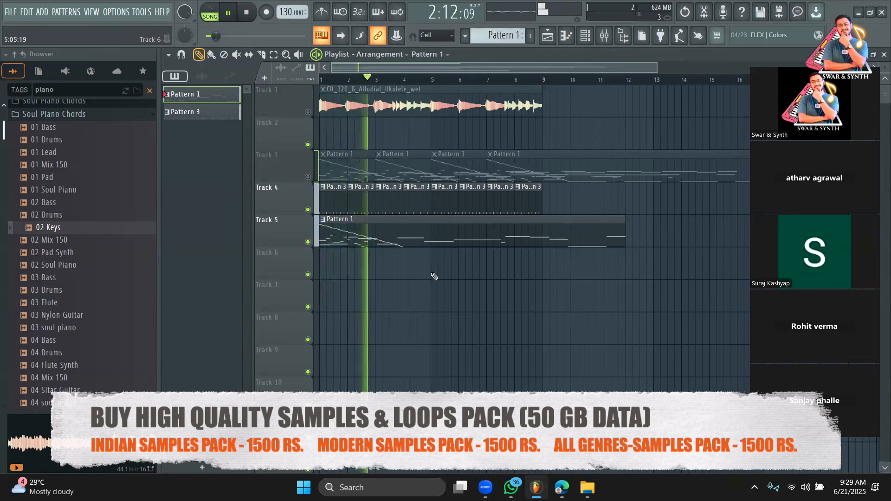
{"action": "key", "text": "space"}
Step: Trim the Track 5 Pattern 1 clip to two bars, repeat it up to bar 9 and play the arrangement
{"action": "left_click_drag", "start_coordinate": [624, 231], "coordinate": [375, 231]}
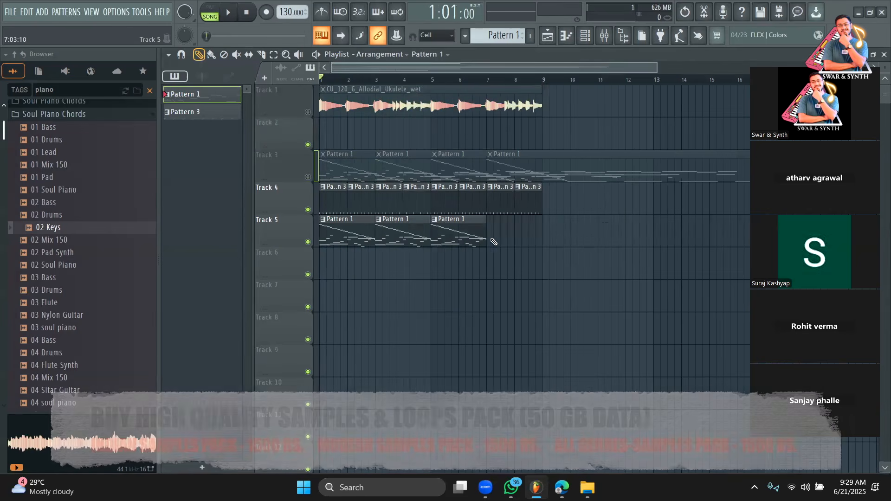
{"action": "left_click", "coordinate": [494, 237]}
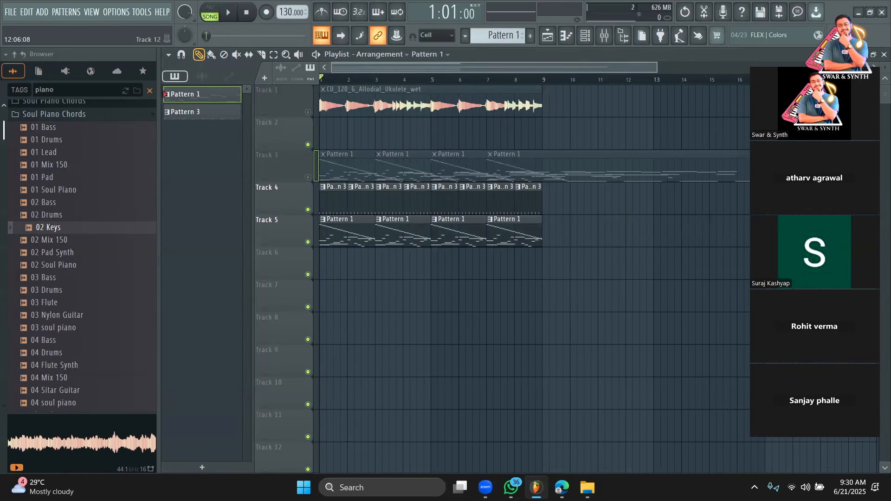
{"action": "key", "text": "space"}
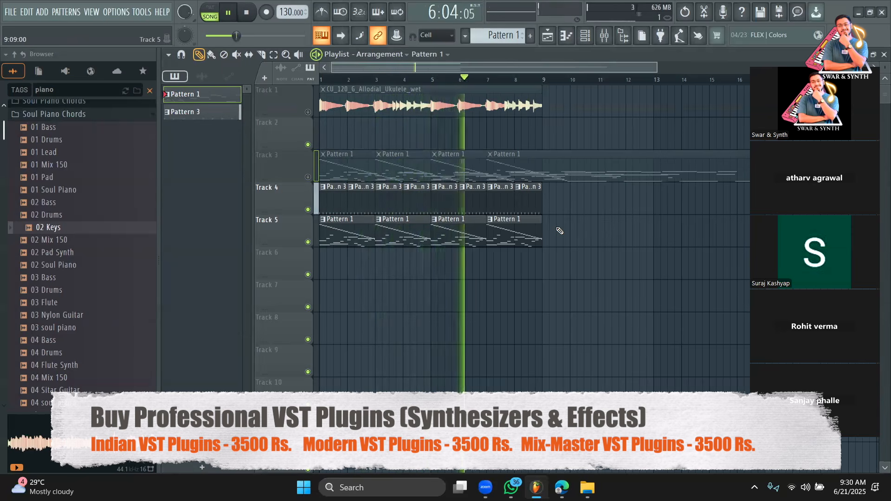
Step: Stop playback, delete the pattern clips from Tracks 3 to 5 and unmute Track 3
{"action": "key", "text": "space"}
{"action": "mouse_move", "coordinate": [558, 232]}
{"action": "left_mouse_down"}
{"action": "mouse_move", "coordinate": [311, 233]}
{"action": "mouse_move", "coordinate": [676, 193]}
{"action": "mouse_move", "coordinate": [472, 177]}
{"action": "left_mouse_up"}
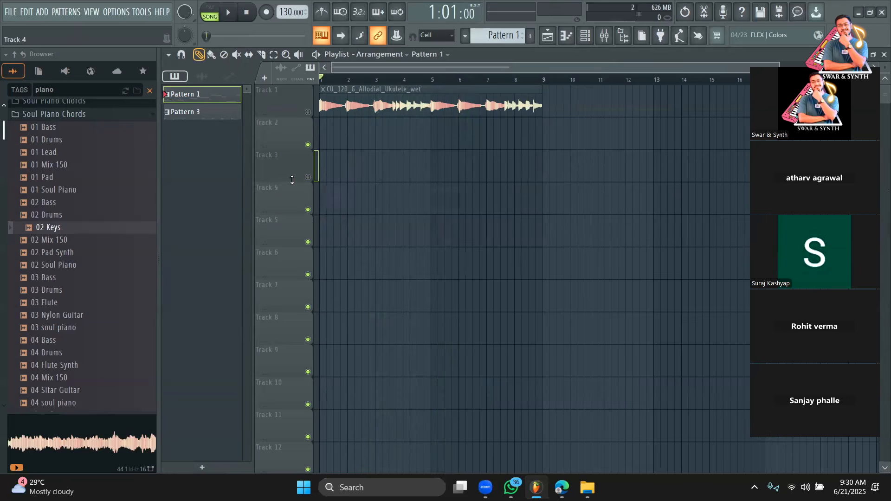
{"action": "left_click", "coordinate": [309, 178]}
Step: Open the Fruity Slicer windows of the Keys Rnb 95 and CU_80_Dm_Medfly_Ukulele_dry channels from the channel rack
{"action": "left_click", "coordinate": [585, 36]}
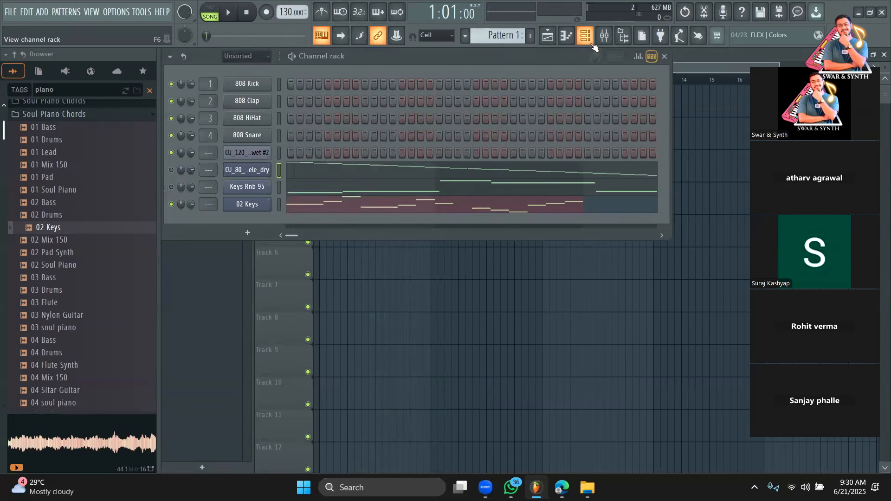
{"action": "left_click", "coordinate": [247, 186]}
{"action": "left_click", "coordinate": [247, 187]}
{"action": "left_click", "coordinate": [247, 187]}
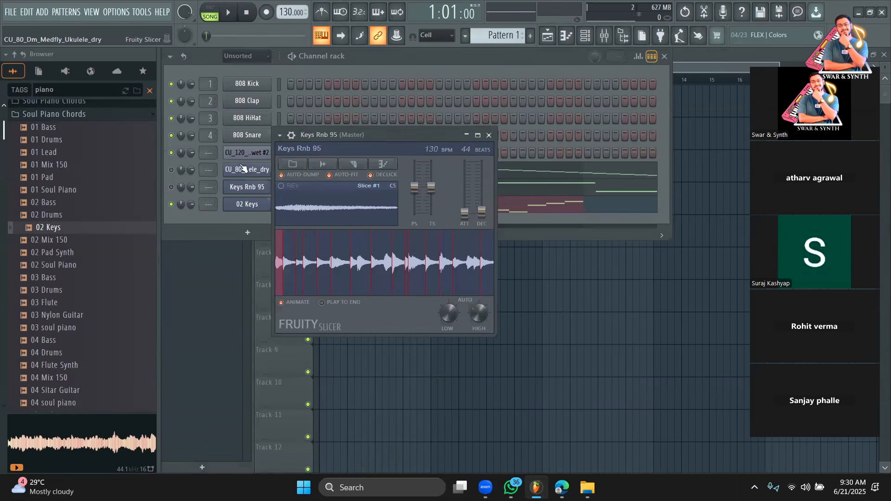
{"action": "left_click", "coordinate": [242, 170]}
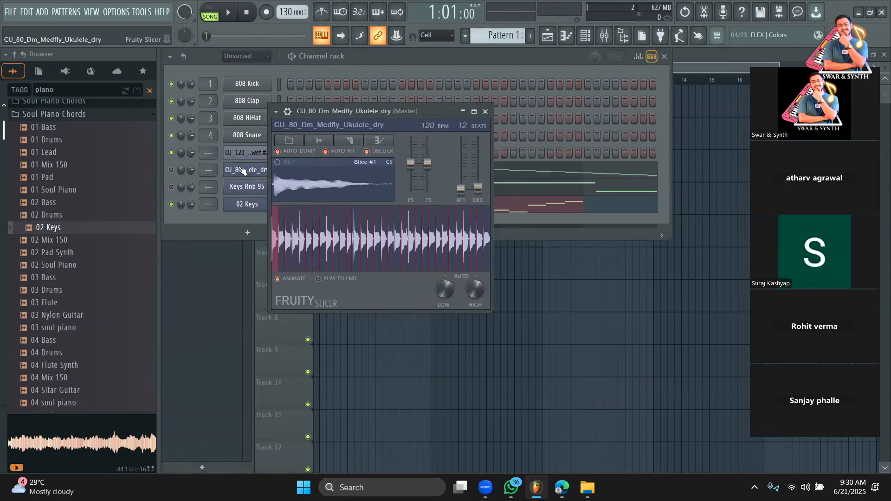
Step: Search the browser for "strum" and preview several of the Guitar Strums samples
{"action": "left_click", "coordinate": [150, 91]}
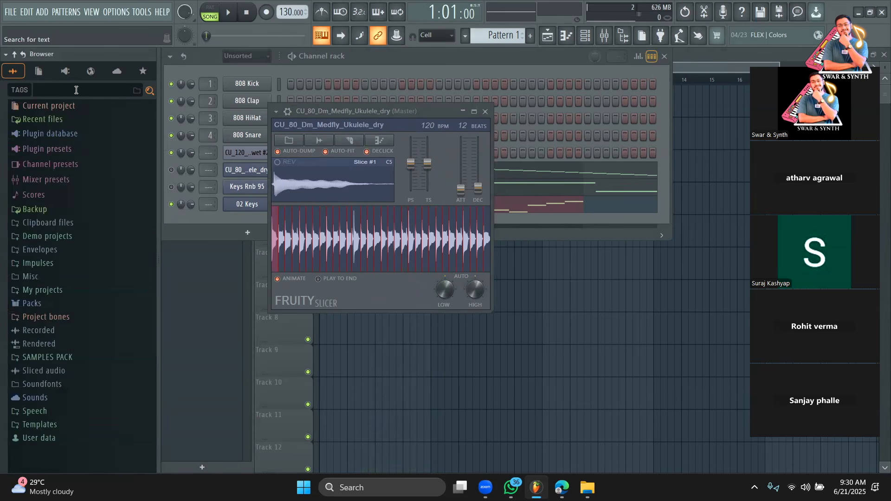
{"action": "type", "text": "strum"}
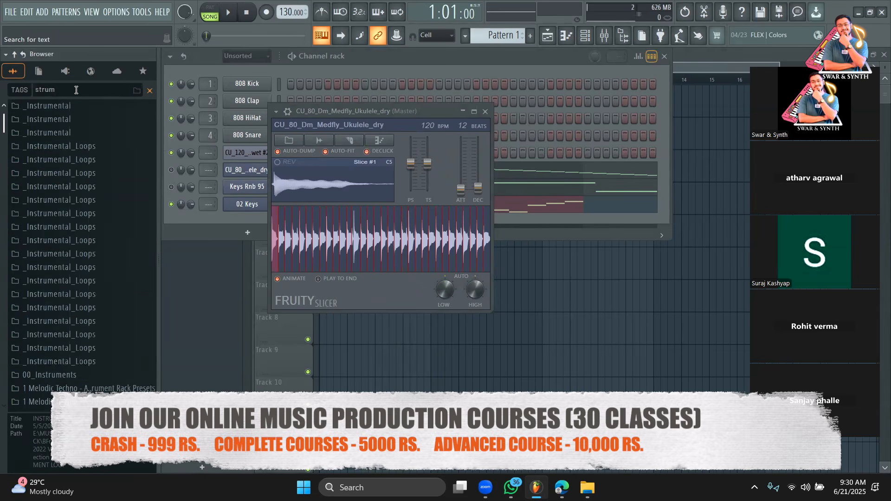
{"action": "scroll", "coordinate": [59, 224], "scroll_direction": "down", "scroll_amount": 8}
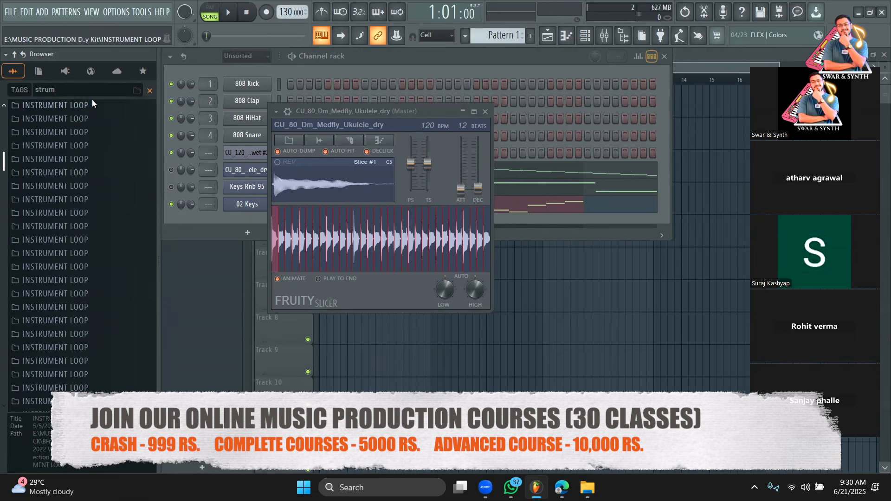
{"action": "left_click", "coordinate": [68, 285]}
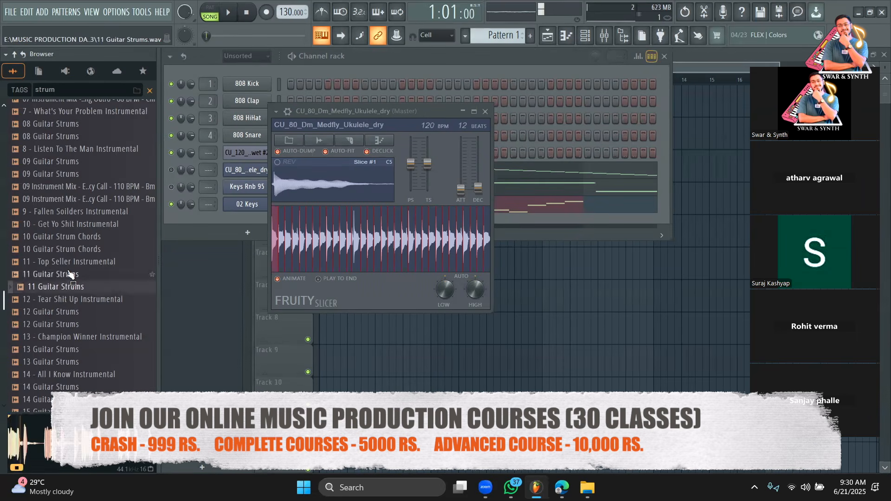
{"action": "left_click", "coordinate": [71, 275]}
{"action": "scroll", "coordinate": [75, 284], "scroll_direction": "down", "scroll_amount": 1}
{"action": "scroll", "coordinate": [77, 292], "scroll_direction": "down", "scroll_amount": 5}
{"action": "left_click", "coordinate": [74, 213]}
{"action": "left_click", "coordinate": [69, 312]}
{"action": "scroll", "coordinate": [80, 324], "scroll_direction": "down", "scroll_amount": 8}
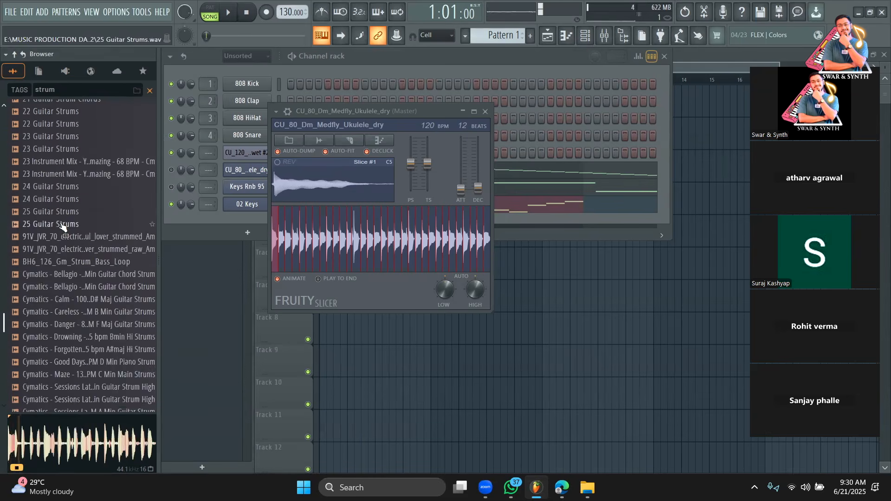
{"action": "left_click", "coordinate": [70, 200]}
Step: Look further through the strum samples and preview the KSHMR Classical Guitar Strum sounds
{"action": "scroll", "coordinate": [80, 241], "scroll_direction": "down", "scroll_amount": 10}
{"action": "scroll", "coordinate": [80, 280], "scroll_direction": "down", "scroll_amount": 10}
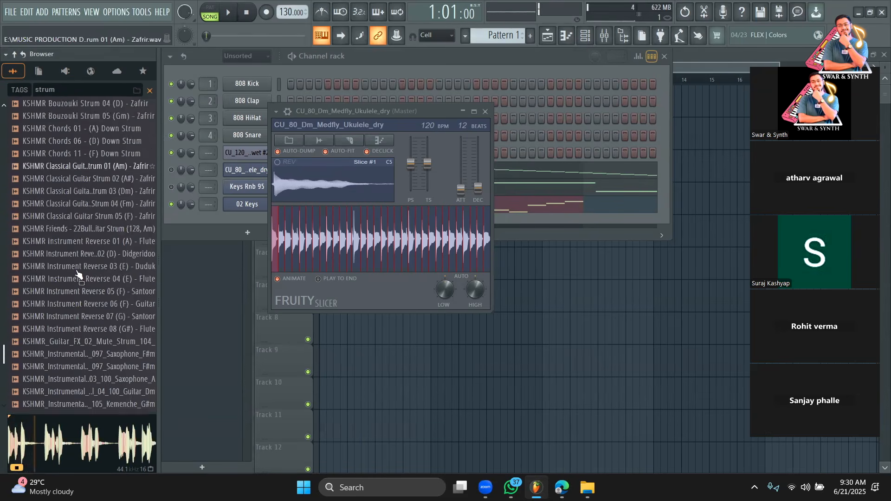
{"action": "left_click", "coordinate": [85, 149]}
{"action": "left_click", "coordinate": [89, 163]}
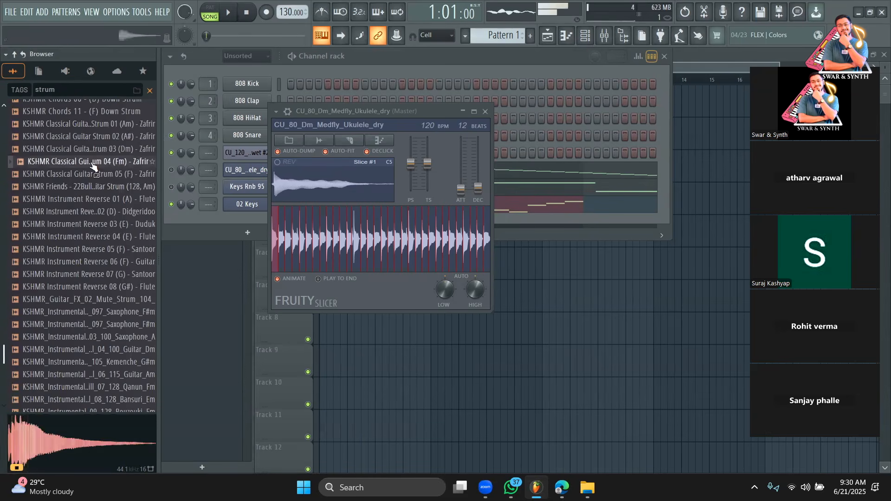
Step: Preview the KSHMR Classical Guitar Strum 05, Kemenche fill and Instrumental Fill 04 Guitar Dm samples among the strum results
{"action": "left_click", "coordinate": [91, 174]}
{"action": "left_click", "coordinate": [103, 224]}
{"action": "scroll", "coordinate": [103, 224], "scroll_direction": "down", "scroll_amount": 4}
{"action": "left_click", "coordinate": [92, 211]}
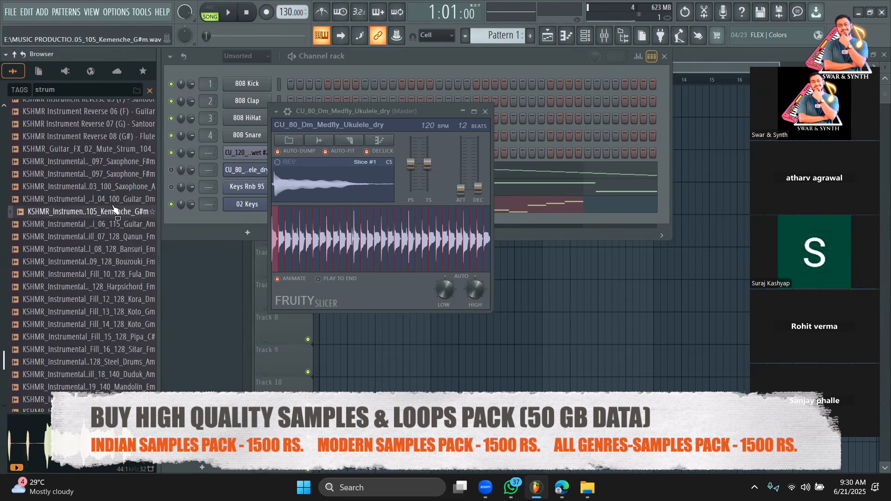
{"action": "left_click", "coordinate": [116, 199]}
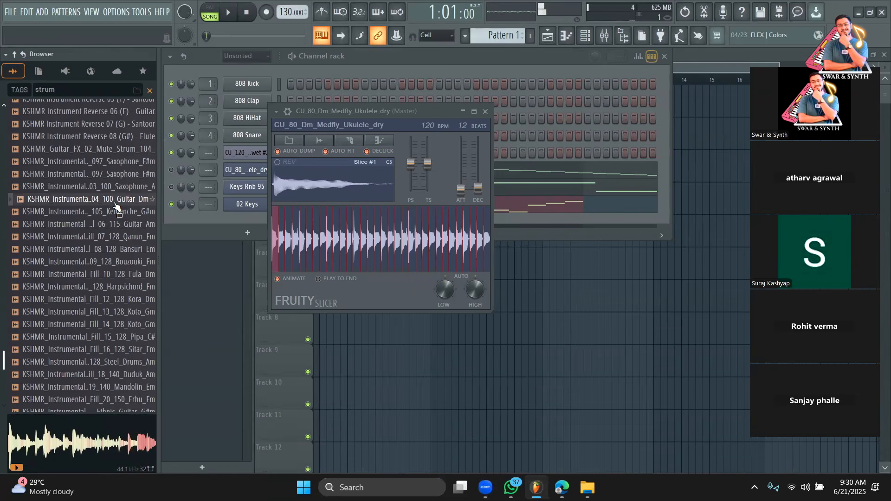
Step: Load KSHMR_Instrumental_Fill_04_100_Guitar_Dm from the browser into a new Slicex channel
{"action": "right_click", "coordinate": [115, 204]}
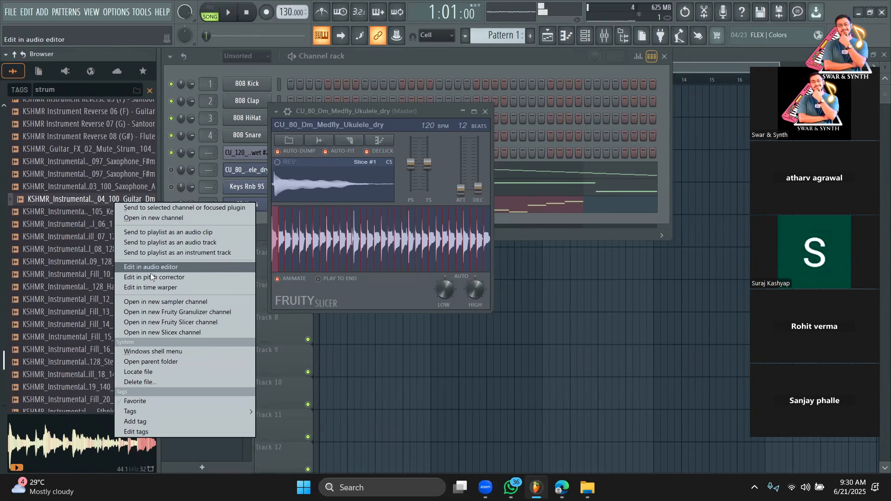
{"action": "left_click", "coordinate": [249, 26]}
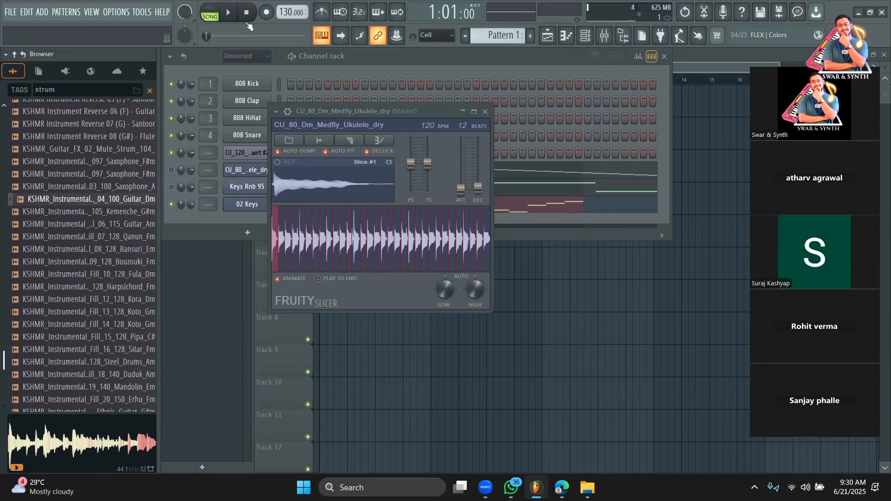
{"action": "right_click", "coordinate": [144, 202]}
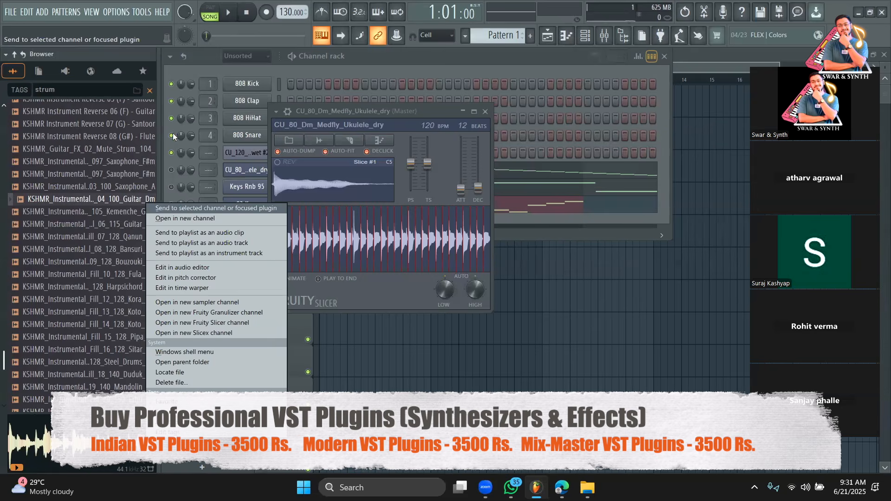
{"action": "left_click", "coordinate": [187, 75]}
{"action": "right_click", "coordinate": [117, 201]}
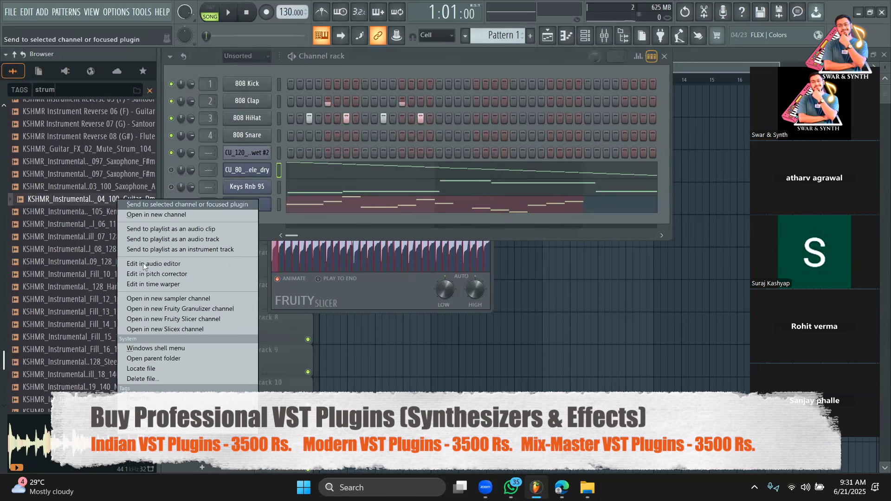
{"action": "left_click", "coordinate": [177, 330]}
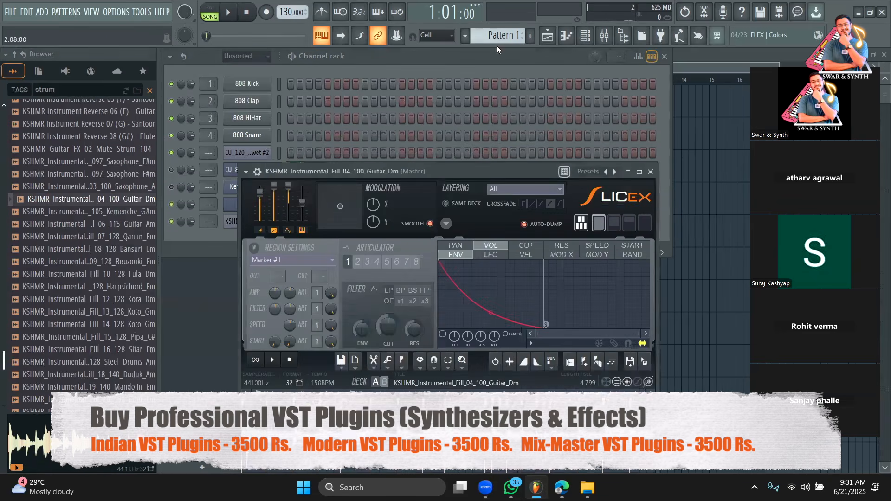
Step: Switch to Pattern 4 and open the piano roll of the new KSHMR guitar Slicex channel
{"action": "left_click", "coordinate": [214, 249]}
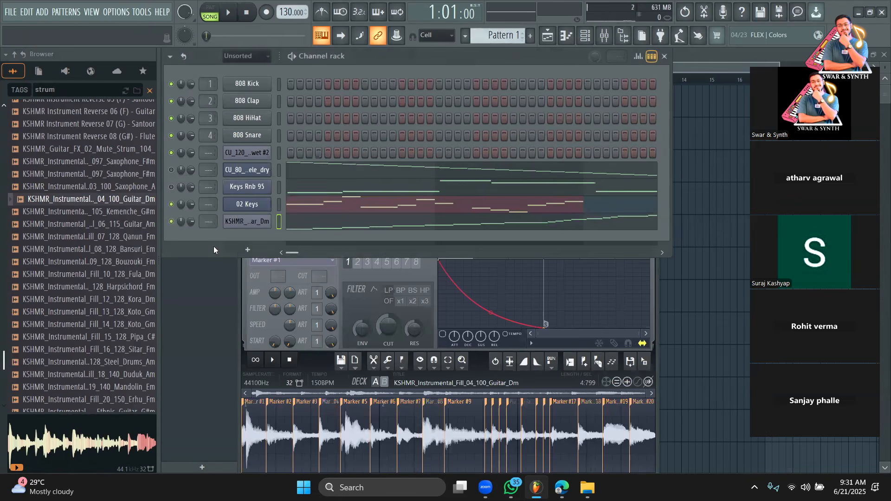
{"action": "scroll", "coordinate": [495, 44], "scroll_direction": "down", "scroll_amount": 2}
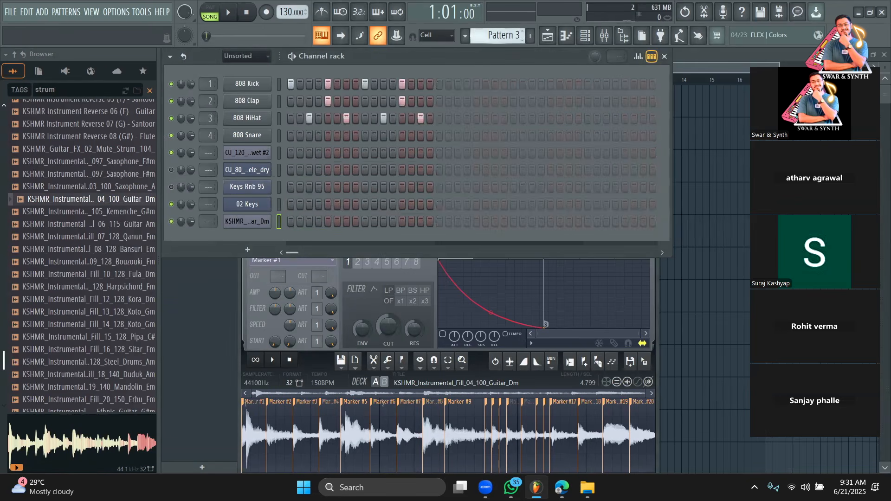
{"action": "scroll", "coordinate": [497, 36], "scroll_direction": "down", "scroll_amount": 1}
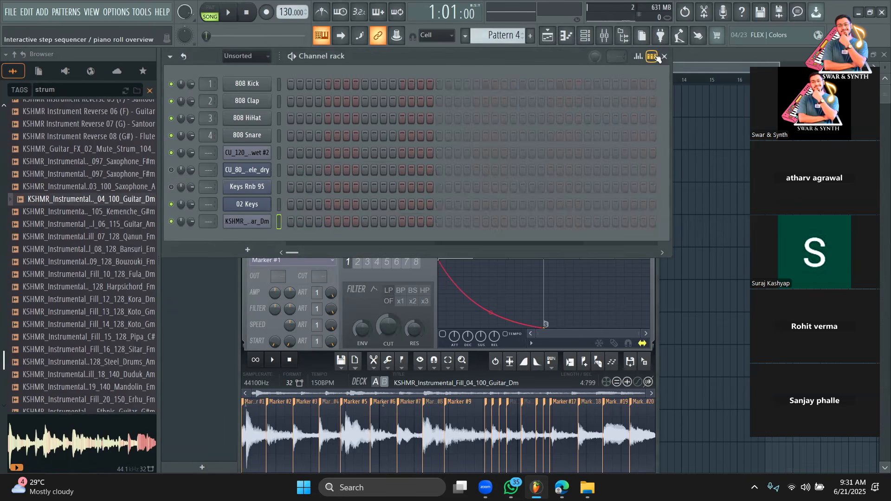
{"action": "left_click", "coordinate": [426, 217]}
Step: Audition the guitar slices one by one on the piano roll keys, from Marker #1 up to Marker #12
{"action": "left_click", "coordinate": [202, 270]}
{"action": "left_click", "coordinate": [204, 258]}
{"action": "left_click", "coordinate": [202, 253]}
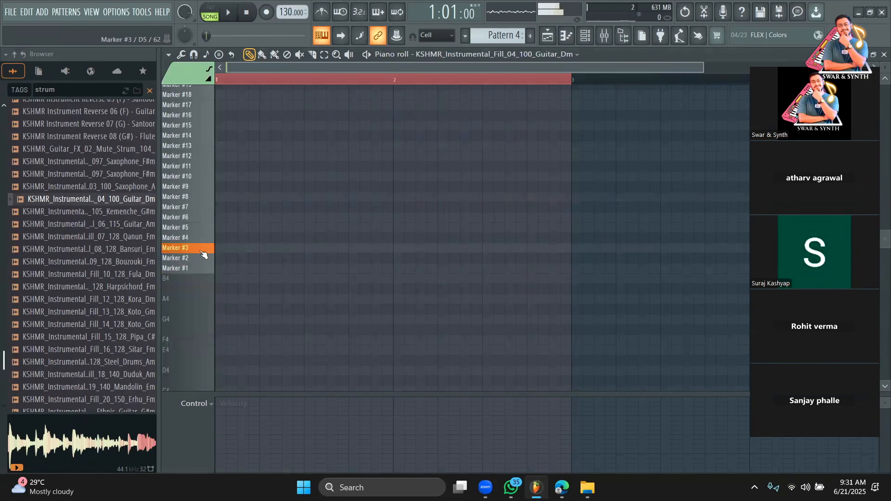
{"action": "left_click", "coordinate": [203, 239]}
{"action": "left_click", "coordinate": [204, 229]}
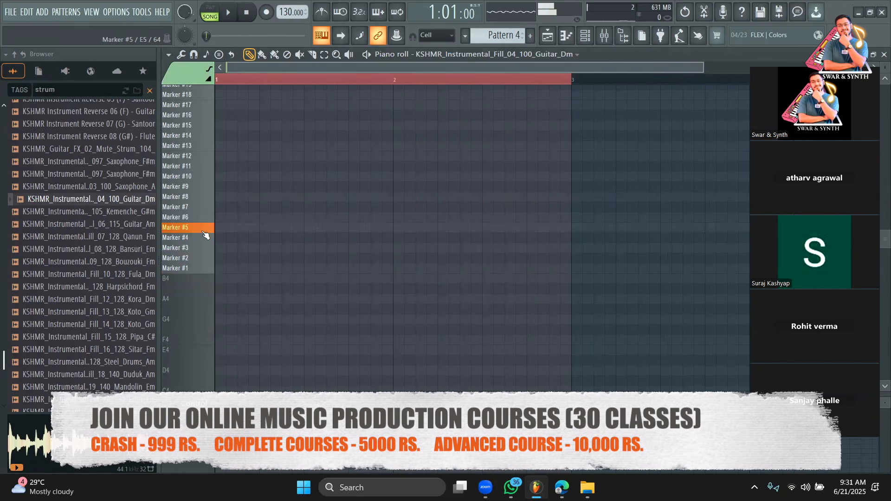
{"action": "left_click", "coordinate": [205, 220]}
{"action": "left_click", "coordinate": [204, 207]}
{"action": "left_click", "coordinate": [206, 197]}
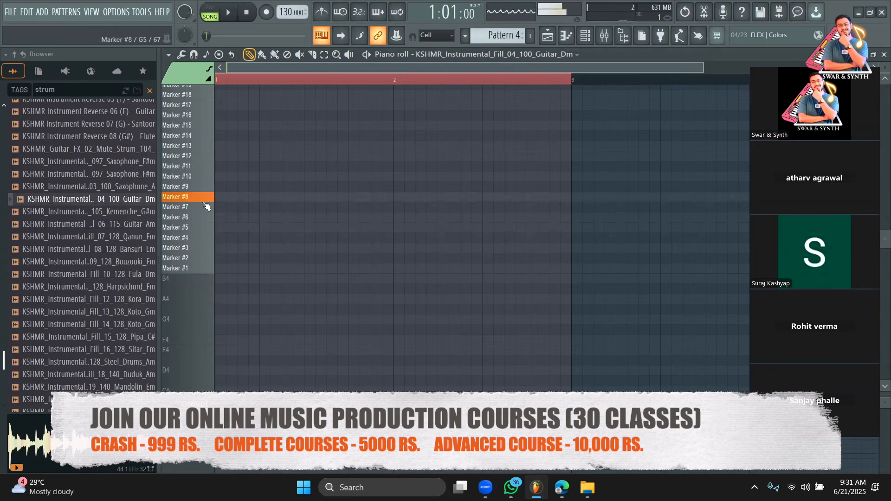
{"action": "left_click", "coordinate": [205, 187]}
{"action": "left_click", "coordinate": [206, 186]}
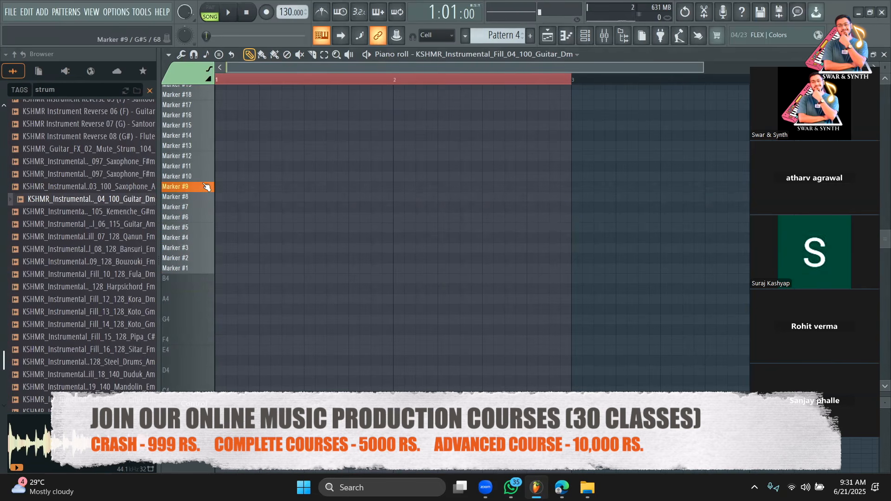
{"action": "left_click", "coordinate": [213, 181]}
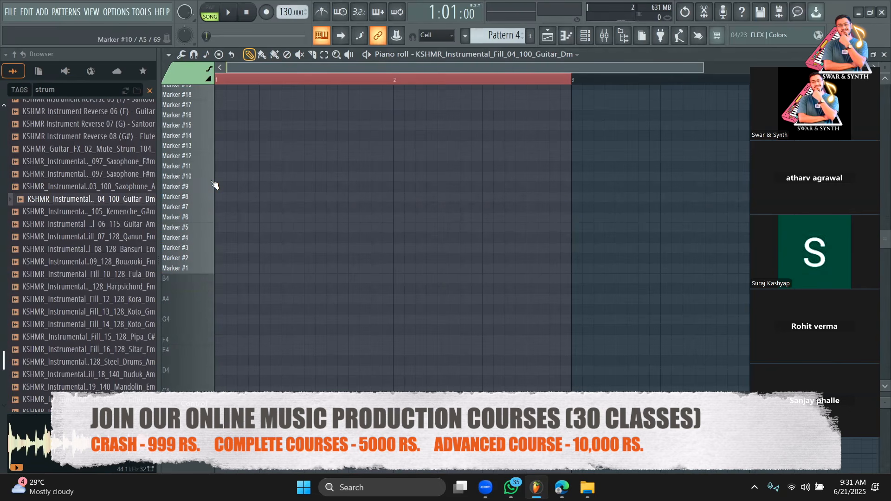
{"action": "scroll", "coordinate": [215, 184], "scroll_direction": "up", "scroll_amount": 5}
{"action": "left_click_drag", "start_coordinate": [215, 209], "coordinate": [211, 249]}
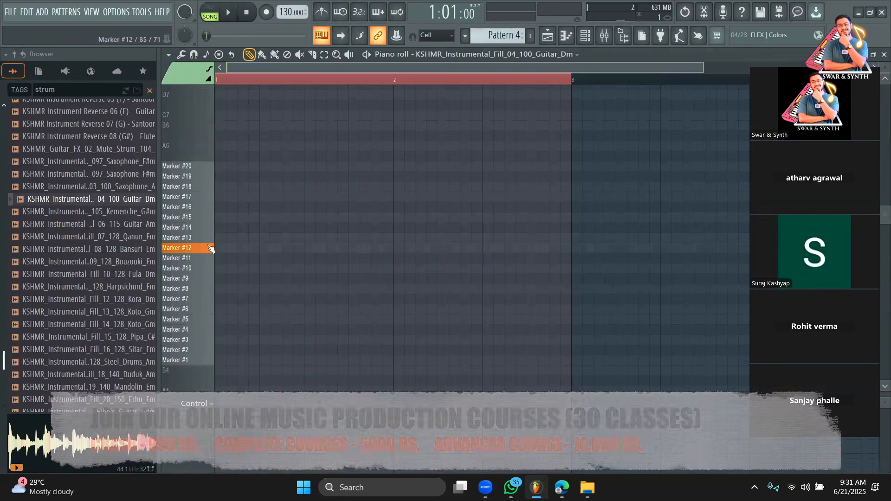
Step: Reopen the guitar channel's Slicex window, move it higher and select the slices Marker #1 to Marker #3 in the waveform
{"action": "key", "text": "F6"}
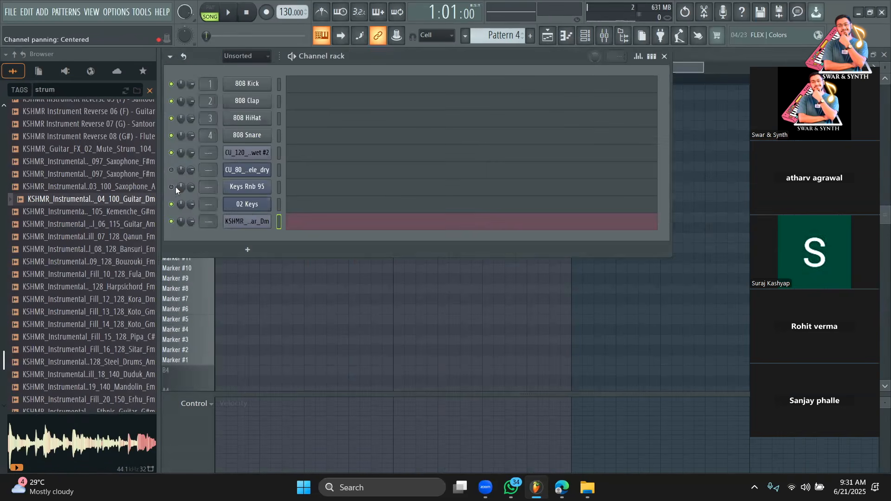
{"action": "left_click", "coordinate": [249, 221]}
{"action": "left_click_drag", "start_coordinate": [386, 172], "coordinate": [379, 80]}
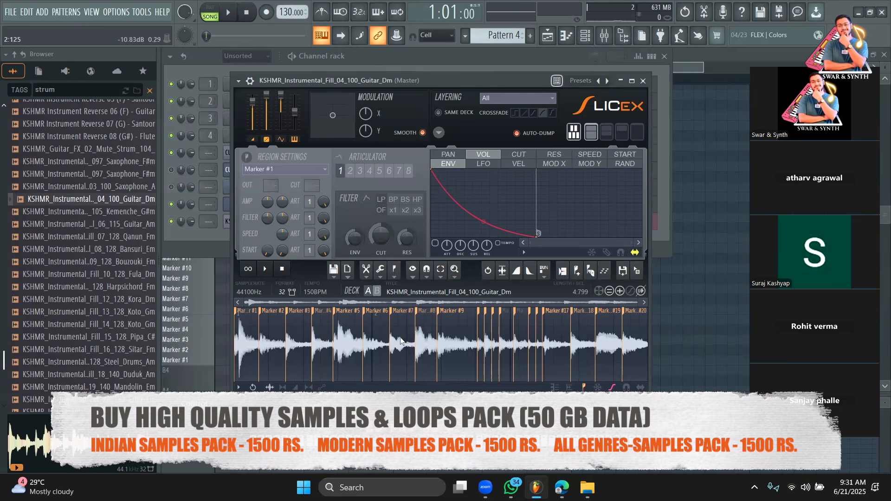
{"action": "left_click", "coordinate": [254, 350]}
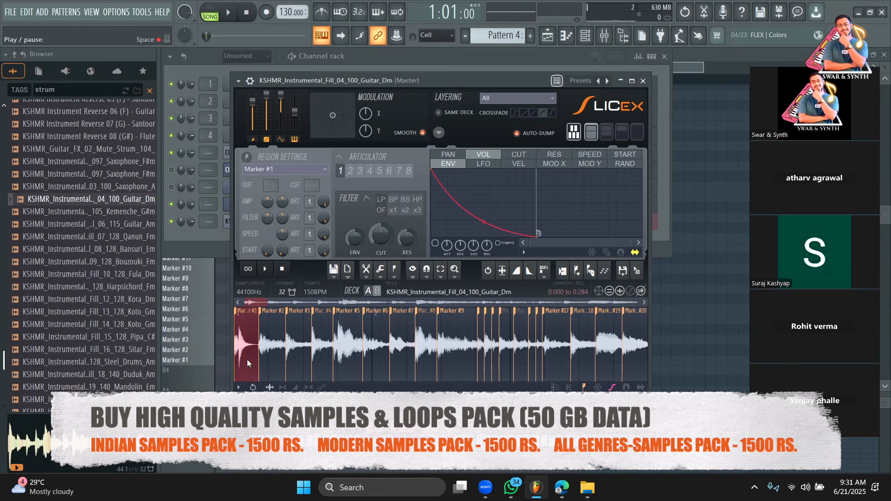
{"action": "left_click", "coordinate": [266, 351]}
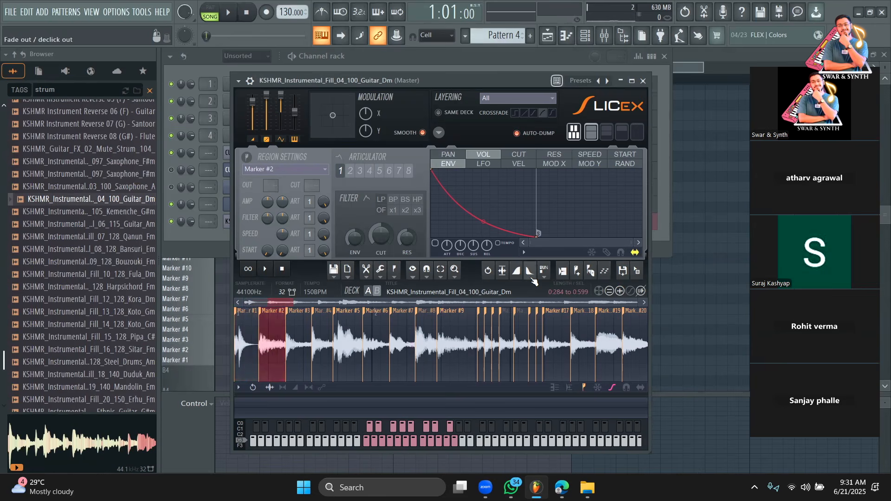
{"action": "left_click", "coordinate": [291, 348]}
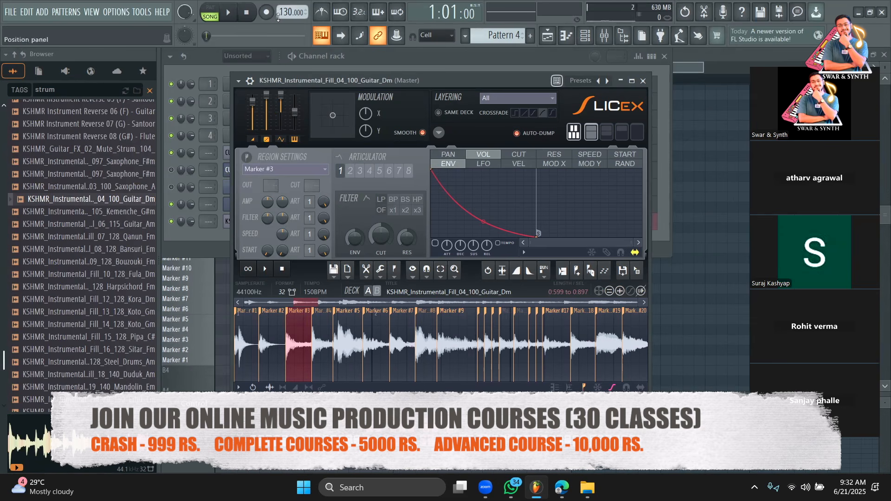
{"action": "key", "text": "l"}
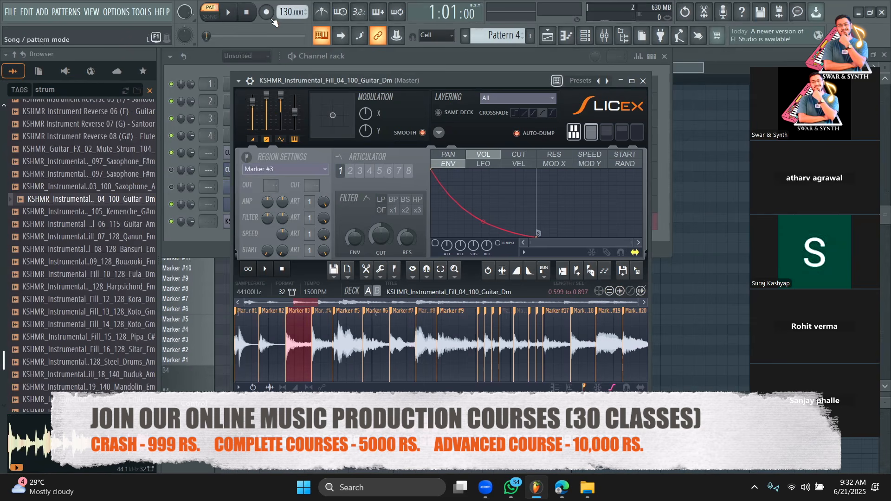
{"action": "left_click", "coordinate": [228, 15]}
{"action": "left_click", "coordinate": [228, 15]}
{"action": "left_click", "coordinate": [225, 223]}
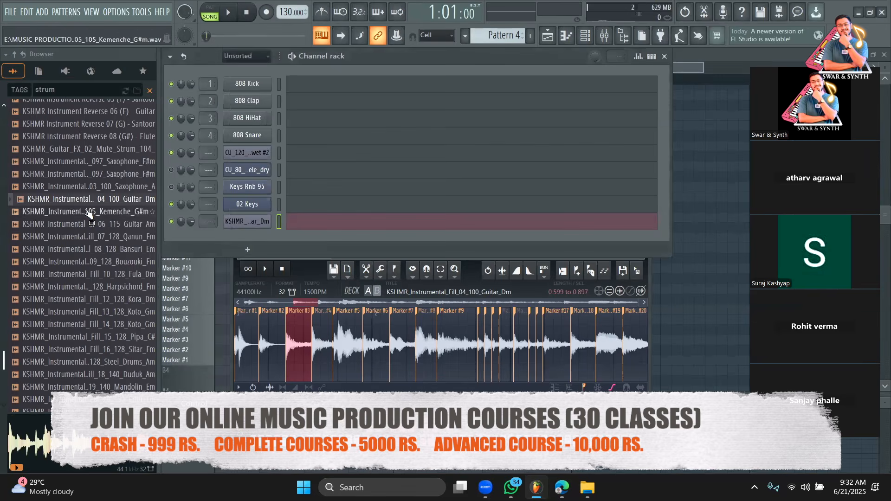
Step: Preview the KSHMR Kemenche and Guitar Am instrumental fills and several KSHMR Reverse Instrument samples
{"action": "left_click", "coordinate": [89, 213]}
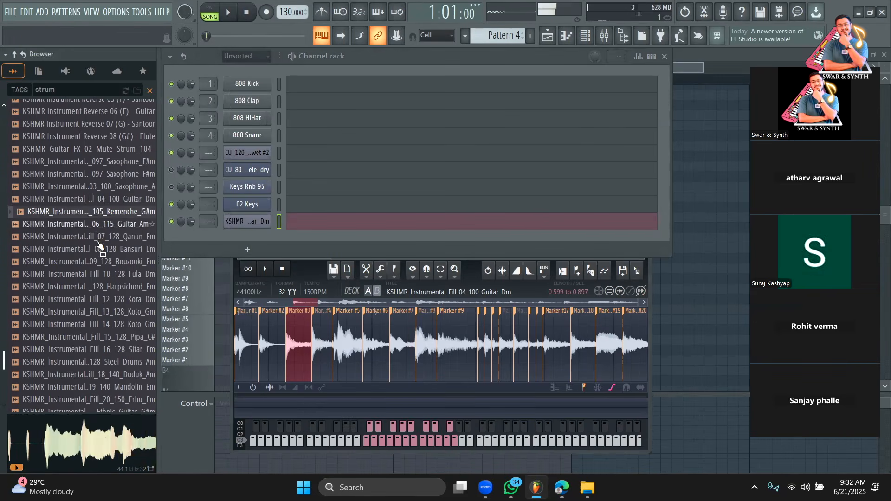
{"action": "left_click", "coordinate": [104, 224]}
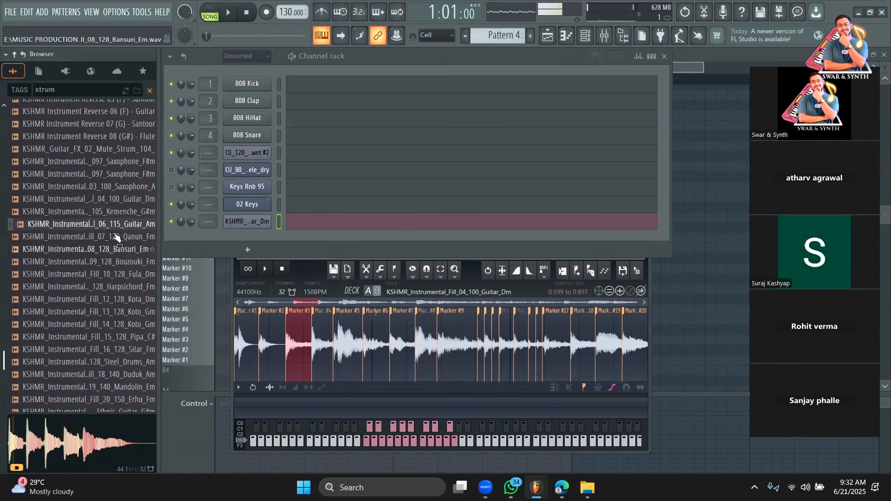
{"action": "scroll", "coordinate": [107, 209], "scroll_direction": "down", "scroll_amount": 8}
{"action": "left_click", "coordinate": [111, 186]}
{"action": "left_click", "coordinate": [113, 173]}
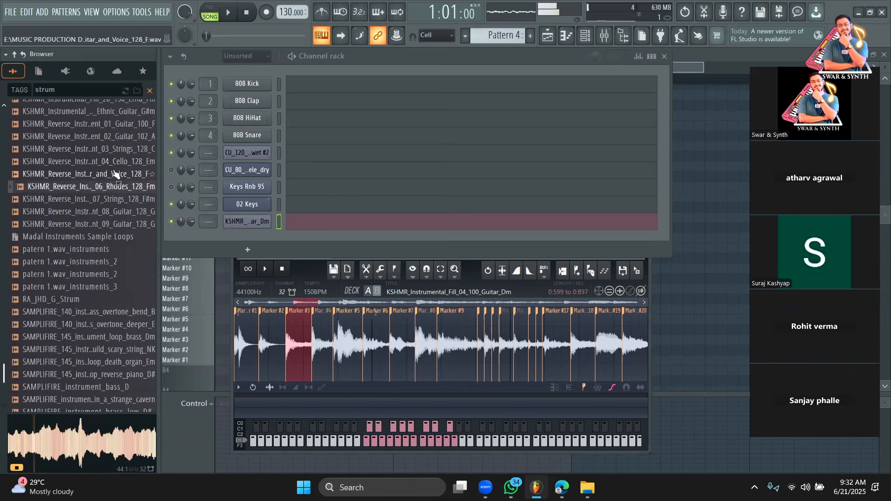
{"action": "left_click", "coordinate": [116, 149]}
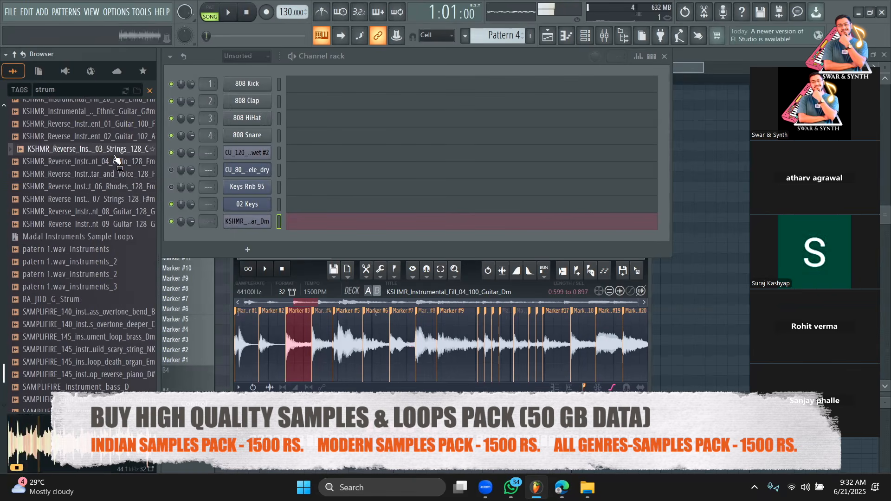
{"action": "left_click", "coordinate": [126, 137]}
Step: Preview several SAMPLIFIRE instrument samples further down the strum results, including the brass and horn vox sounds
{"action": "scroll", "coordinate": [130, 139], "scroll_direction": "down", "scroll_amount": 6}
{"action": "left_click", "coordinate": [112, 174]}
{"action": "left_click", "coordinate": [111, 186]}
{"action": "left_click", "coordinate": [111, 199]}
{"action": "left_click", "coordinate": [113, 212]}
{"action": "left_click", "coordinate": [111, 261]}
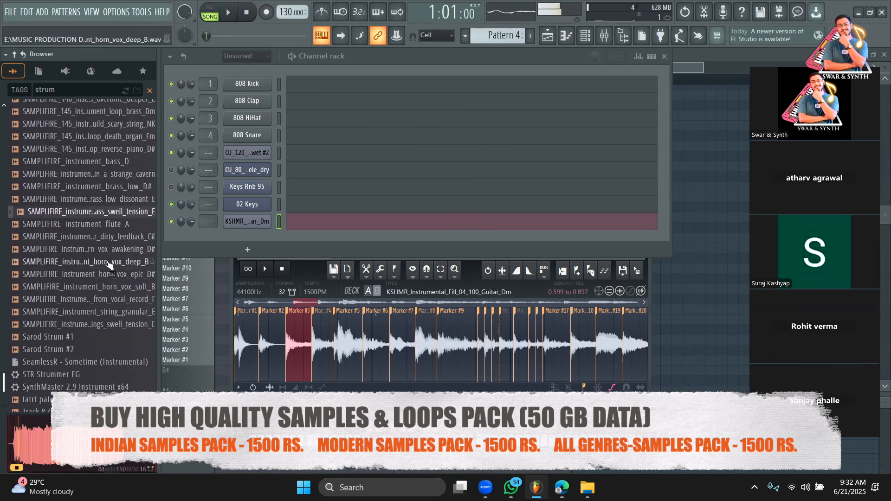
{"action": "scroll", "coordinate": [105, 219], "scroll_direction": "down", "scroll_amount": 4}
Step: Preview KSHMR Acoustic Guitar Strum 04 (D) and 02 (Bm), 21 Guitar Strum Chords and 22 Guitar Strums
{"action": "scroll", "coordinate": [104, 215], "scroll_direction": "up", "scroll_amount": 10}
{"action": "left_click", "coordinate": [88, 205]}
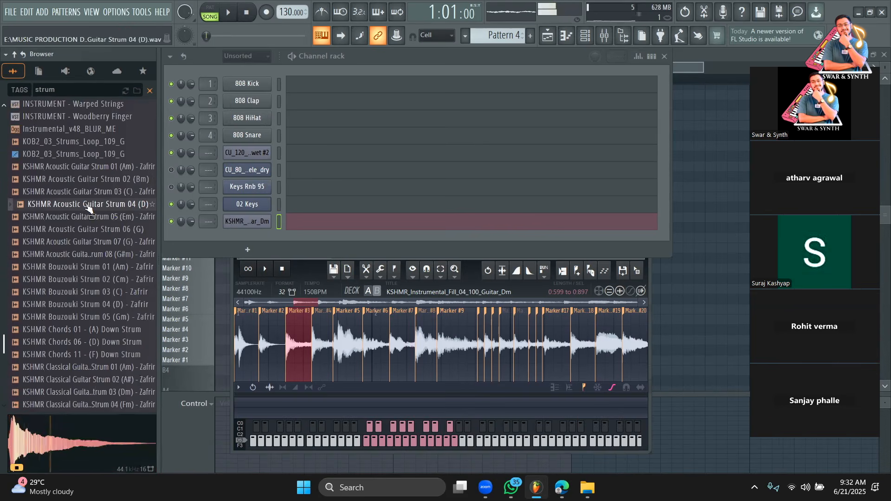
{"action": "left_click", "coordinate": [90, 180]}
{"action": "scroll", "coordinate": [92, 186], "scroll_direction": "up", "scroll_amount": 6}
{"action": "scroll", "coordinate": [92, 188], "scroll_direction": "up", "scroll_amount": 8}
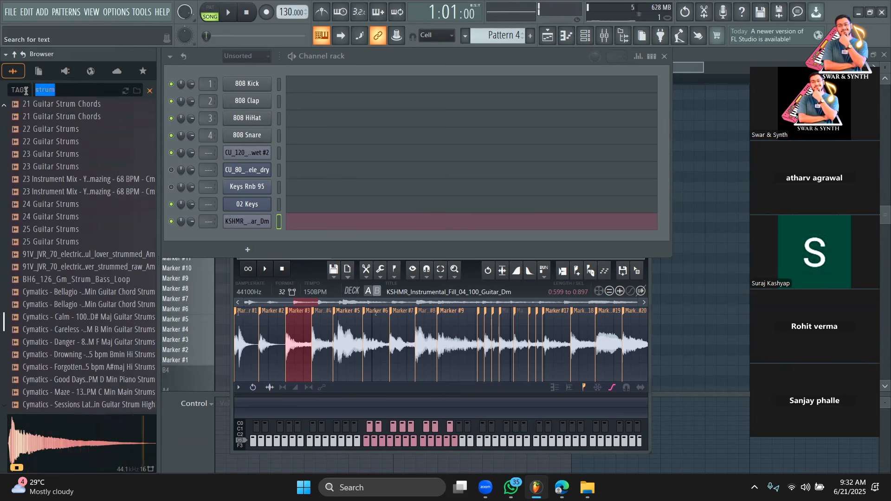
{"action": "left_click", "coordinate": [53, 116]}
{"action": "left_click", "coordinate": [54, 141]}
{"action": "scroll", "coordinate": [78, 182], "scroll_direction": "up", "scroll_amount": 18}
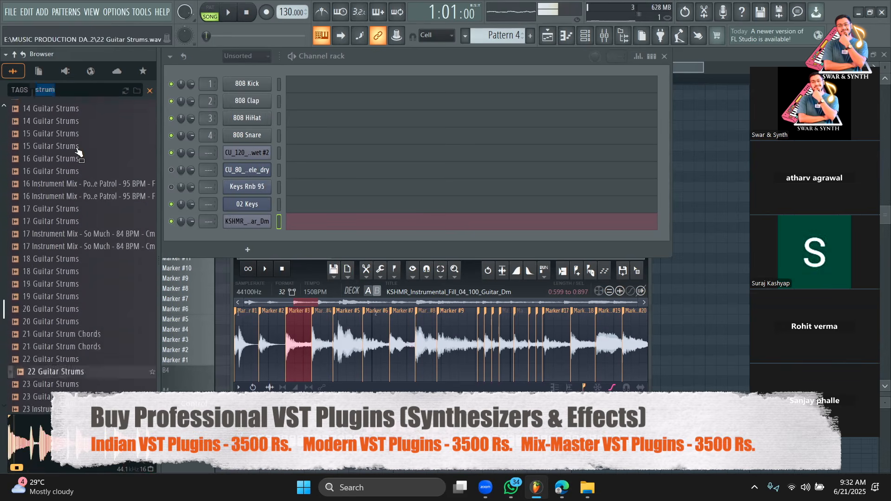
{"action": "scroll", "coordinate": [78, 182], "scroll_direction": "up", "scroll_amount": 15}
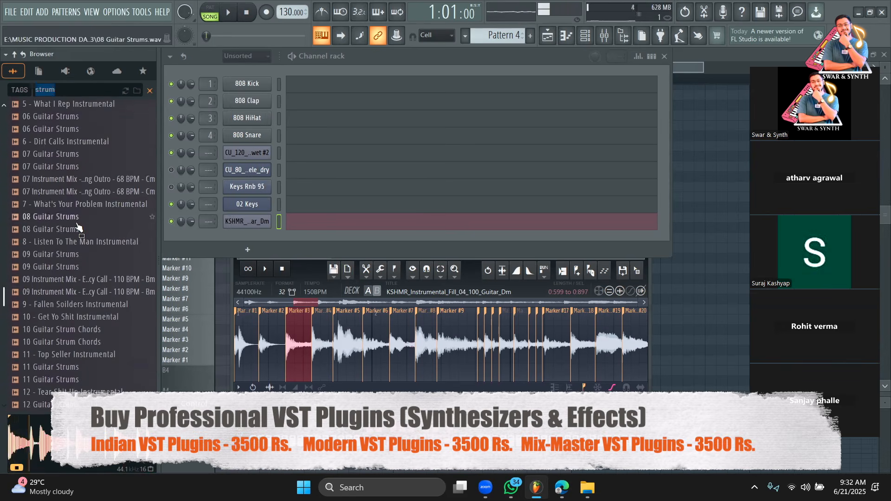
Step: Replace the browser search with "guitar" and expand the _(WAVs)_Guitar_Loops folder
{"action": "left_click", "coordinate": [150, 91]}
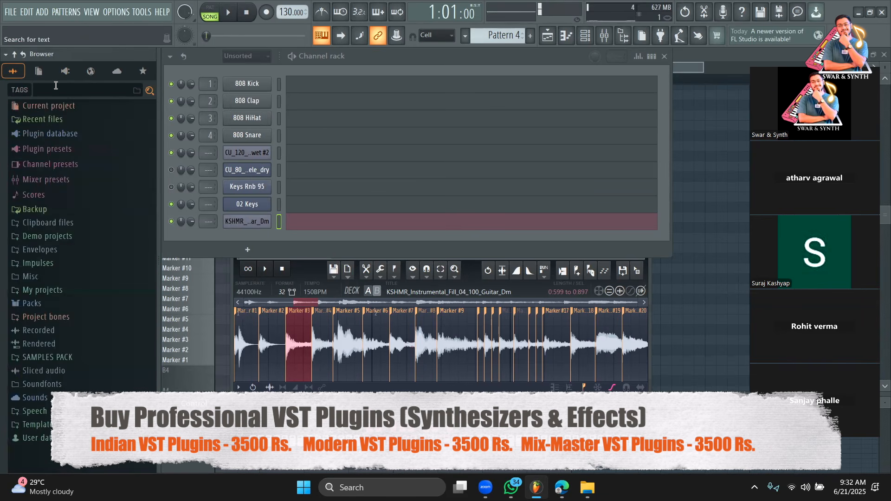
{"action": "type", "text": "guitar"}
{"action": "key", "text": "Return"}
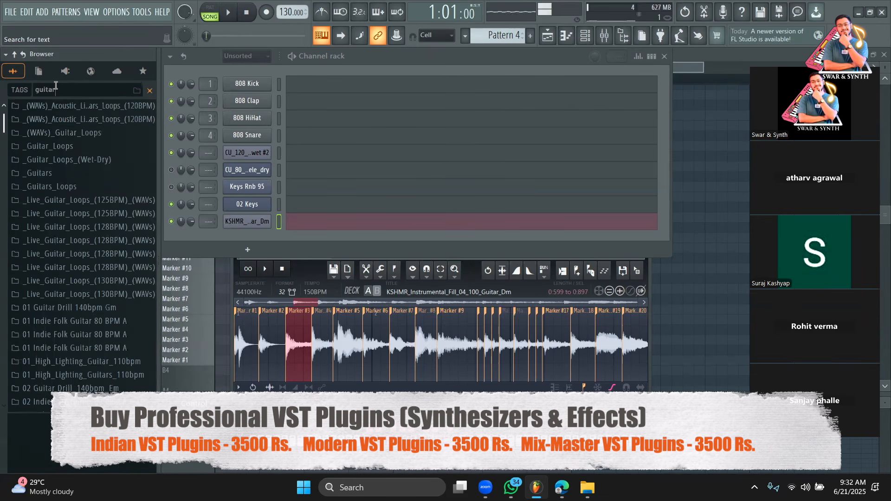
{"action": "left_click", "coordinate": [83, 138]}
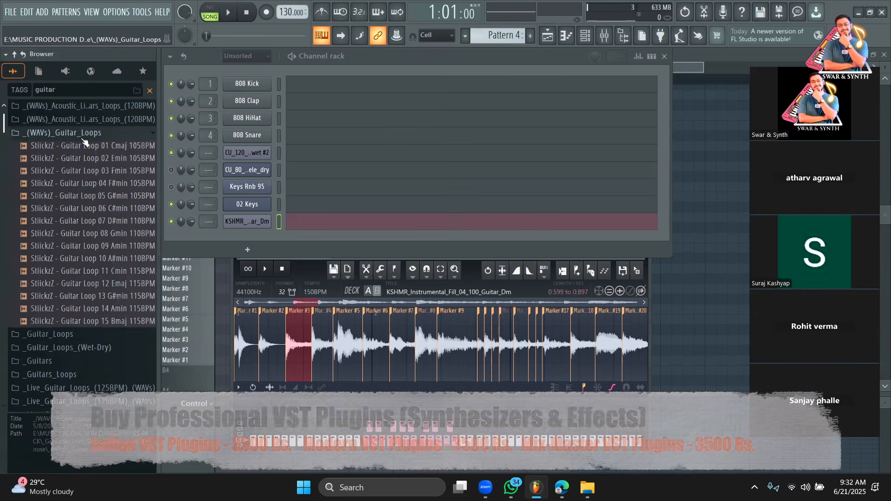
Step: Collapse the _(WAVs)_Guitar_Loops folder, expand _Guitar_Loops and preview several of its 120 BPM loops, including Amin_12, C#min_08 and Amin_11
{"action": "left_click", "coordinate": [83, 138]}
{"action": "left_click", "coordinate": [81, 147]}
{"action": "left_click", "coordinate": [80, 172]}
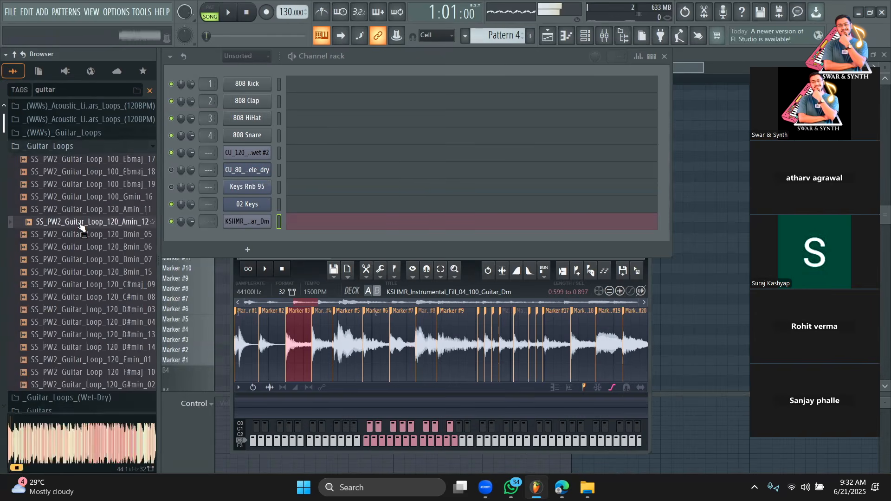
{"action": "scroll", "coordinate": [80, 181], "scroll_direction": "down", "scroll_amount": 4}
{"action": "left_click", "coordinate": [79, 184]}
{"action": "left_click", "coordinate": [99, 147]}
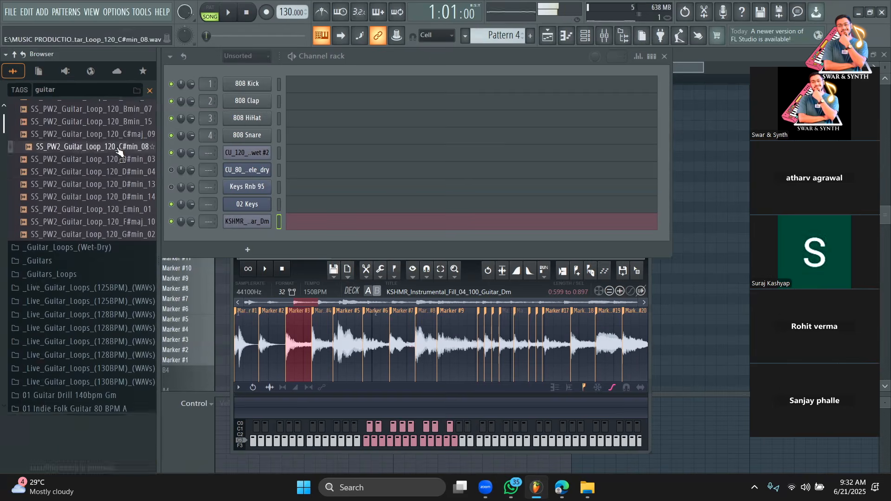
{"action": "scroll", "coordinate": [102, 185], "scroll_direction": "up", "scroll_amount": 4}
{"action": "left_click", "coordinate": [108, 209]}
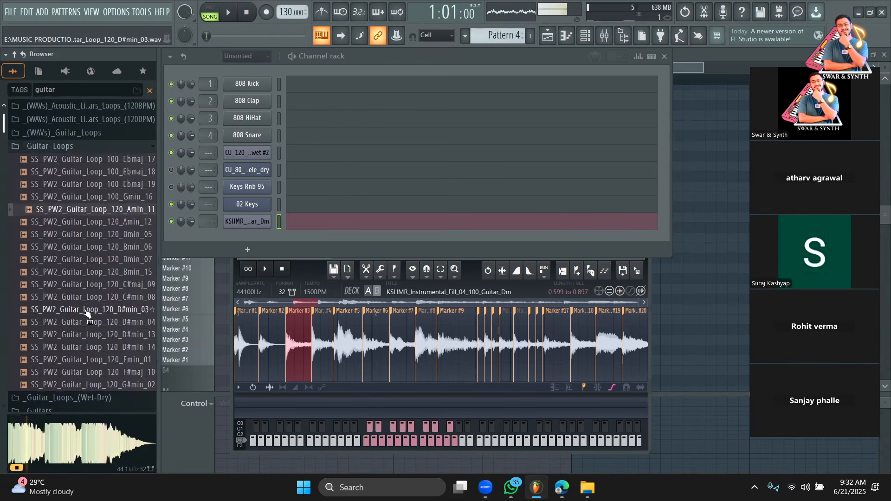
Step: Expand the 01 Indie Folk Guitar 80 BPM A folder and load 02 Acoustic Guitar - 80 BPM - A in a new Fruity Slicer channel
{"action": "scroll", "coordinate": [93, 195], "scroll_direction": "down", "scroll_amount": 8}
{"action": "left_click", "coordinate": [85, 185]}
{"action": "left_click", "coordinate": [81, 209]}
{"action": "right_click", "coordinate": [79, 214]}
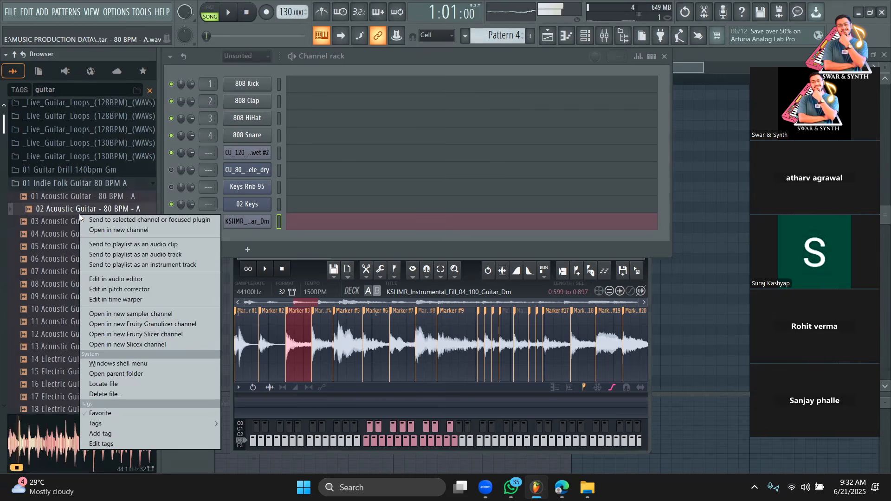
{"action": "left_click", "coordinate": [139, 334]}
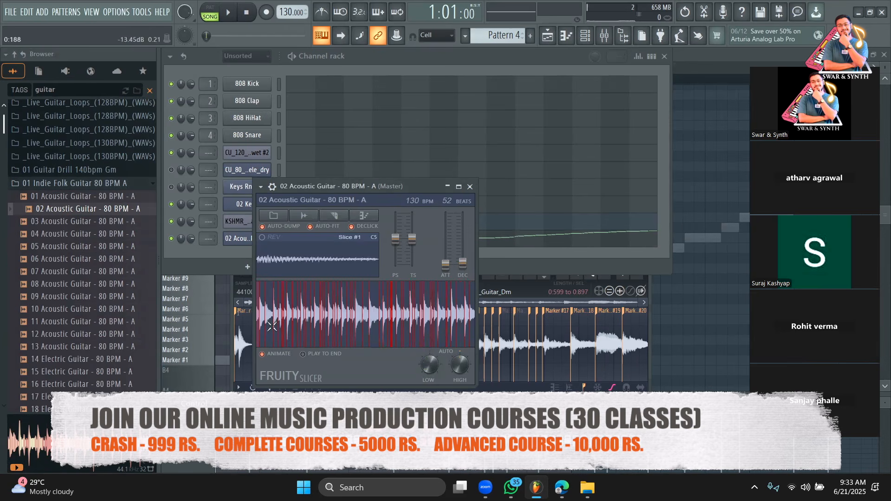
Step: Audition several slices of the acoustic guitar loop in Fruity Slicer
{"action": "left_click", "coordinate": [269, 319]}
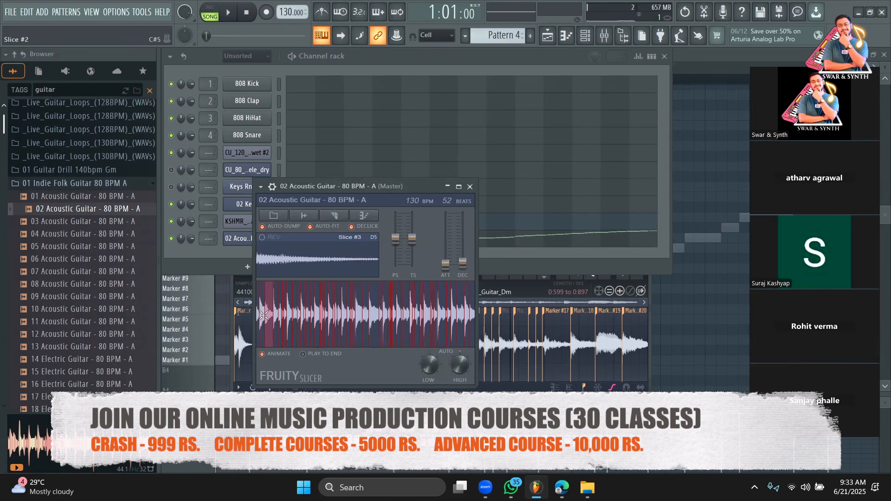
{"action": "left_click", "coordinate": [263, 315]}
{"action": "left_click", "coordinate": [268, 314]}
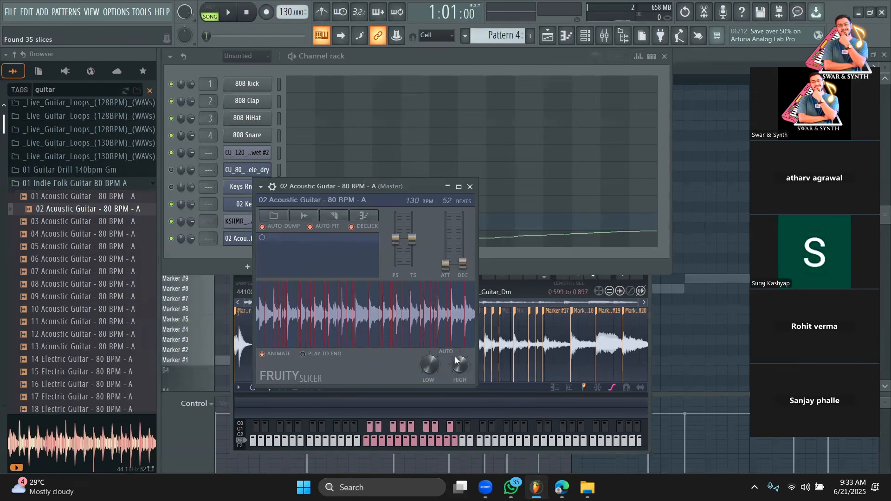
{"action": "left_click", "coordinate": [375, 307]}
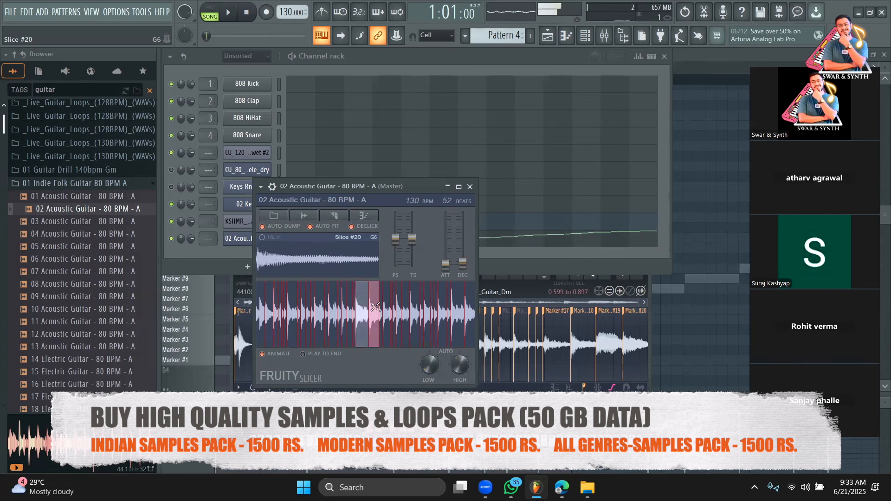
Step: Open the 02 Acoustic Guitar channel's piano roll and draw a one-beat Slice #12 note at the start of bar 1
{"action": "right_click", "coordinate": [248, 238]}
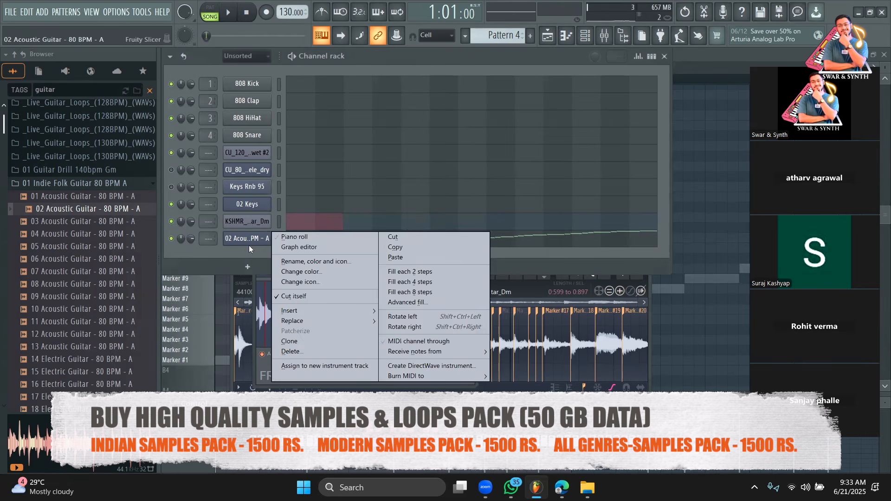
{"action": "left_click", "coordinate": [344, 240]}
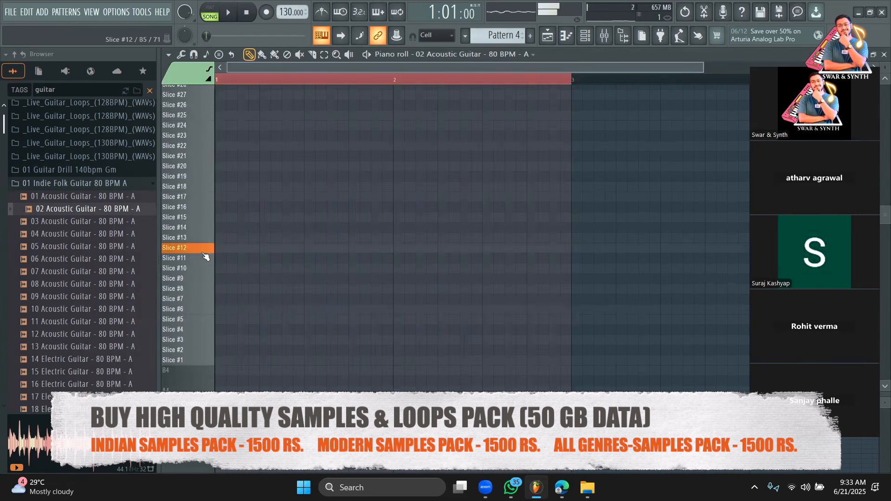
{"action": "left_click", "coordinate": [220, 251]}
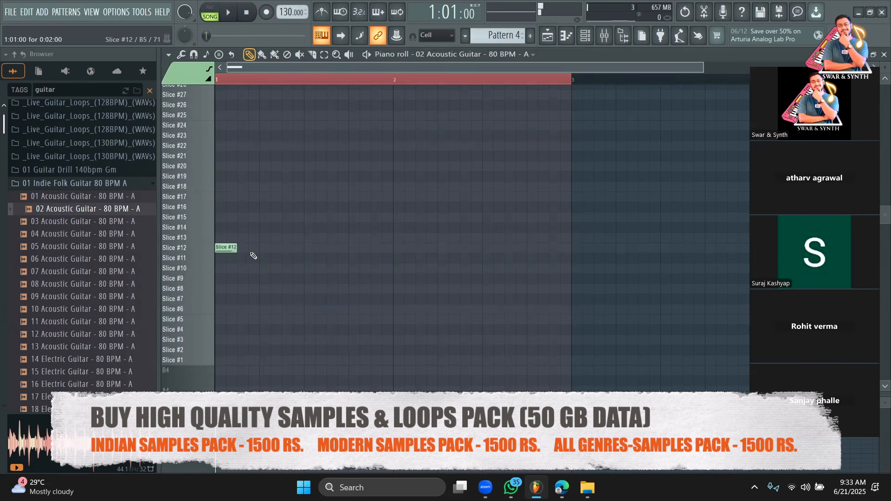
{"action": "left_click_drag", "start_coordinate": [249, 250], "coordinate": [260, 251]}
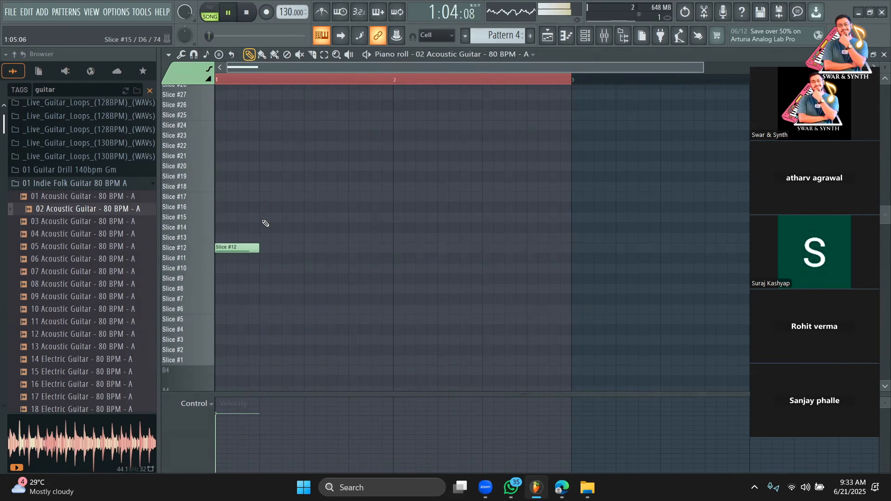
Step: Switch playback to pattern mode and follow the first note with half-beat Slice #13, #15 and #13 notes
{"action": "left_click", "coordinate": [269, 217]}
{"action": "left_click", "coordinate": [228, 12]}
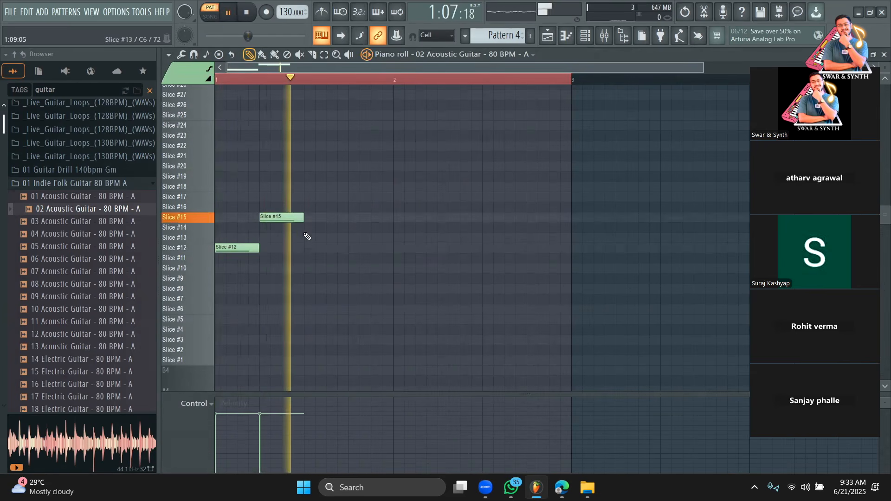
{"action": "left_click_drag", "start_coordinate": [303, 219], "coordinate": [263, 241]}
{"action": "key", "text": "space"}
{"action": "key", "text": "space"}
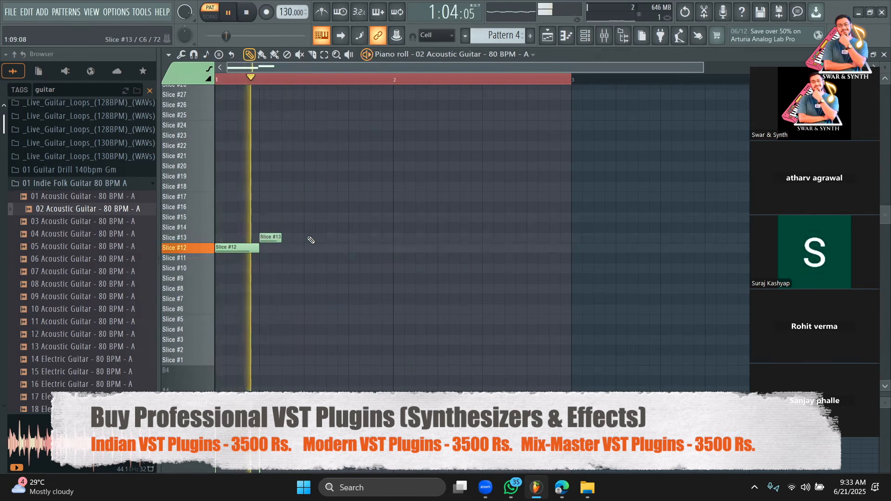
{"action": "left_click", "coordinate": [285, 214]}
{"action": "left_click", "coordinate": [307, 238]}
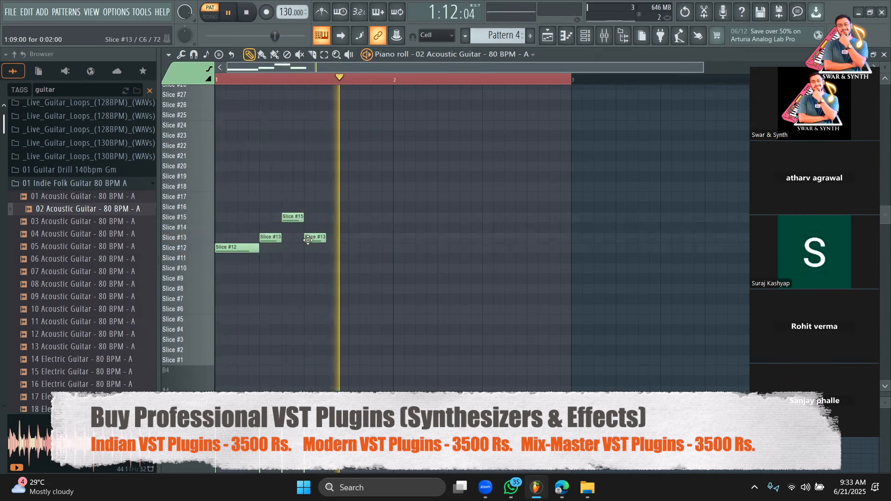
Step: Change the Slice #15 note to Slice #14 and complete bar 1 with half-beat Slice #17, #14 and #12 notes
{"action": "left_click_drag", "start_coordinate": [289, 218], "coordinate": [336, 195]}
{"action": "left_click", "coordinate": [326, 247]}
{"action": "left_click", "coordinate": [355, 217]}
{"action": "left_click", "coordinate": [373, 237]}
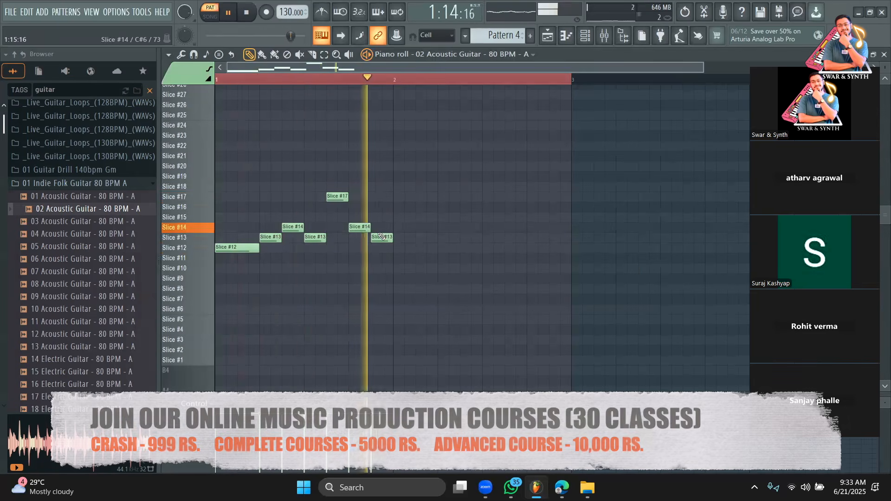
{"action": "left_click_drag", "start_coordinate": [385, 236], "coordinate": [378, 246]}
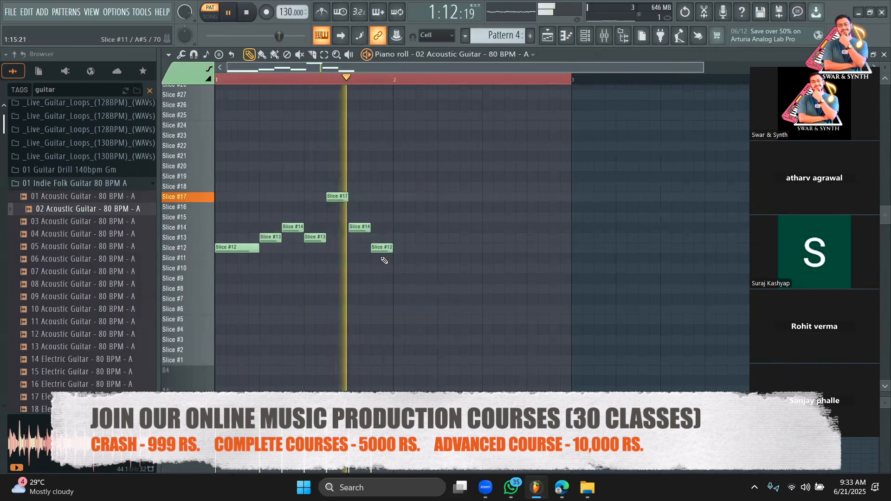
{"action": "key", "text": "space"}
Step: Duplicate all the bar 1 notes into bar 2 and extend the time selection across both bars
{"action": "key", "text": "ctrl+a"}
{"action": "left_click_drag", "start_coordinate": [240, 251], "coordinate": [419, 251]}
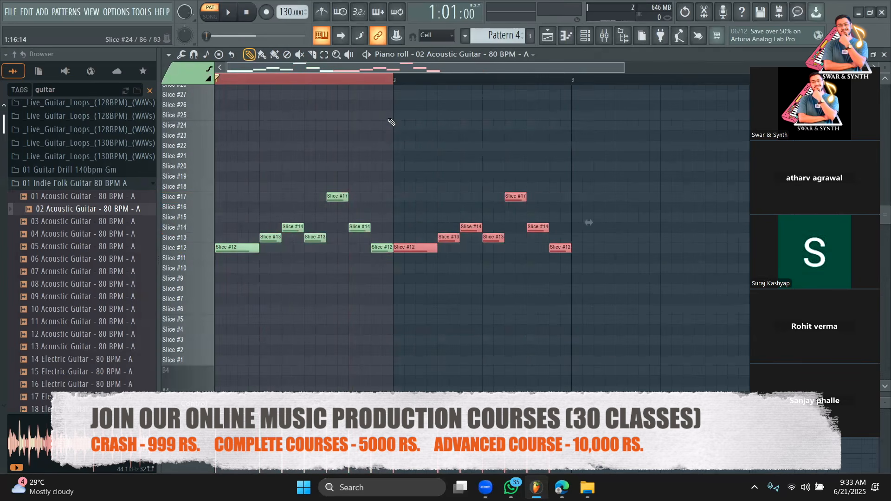
{"action": "left_click_drag", "start_coordinate": [387, 79], "coordinate": [573, 91]}
{"action": "left_click", "coordinate": [590, 112]}
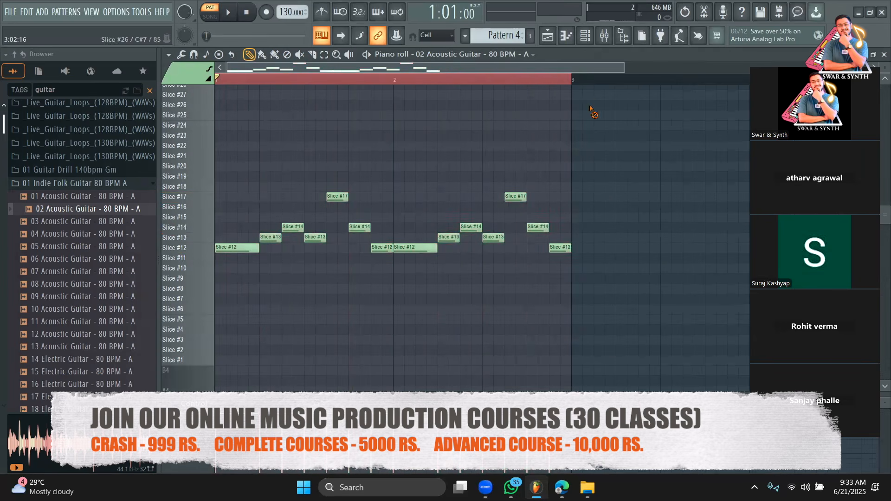
Step: Place Pattern 4 at bar 1 on playlist Track 5 and Pattern 3 twice beneath it on Track 6
{"action": "left_click", "coordinate": [551, 40]}
{"action": "left_click_drag", "start_coordinate": [406, 220], "coordinate": [319, 220]}
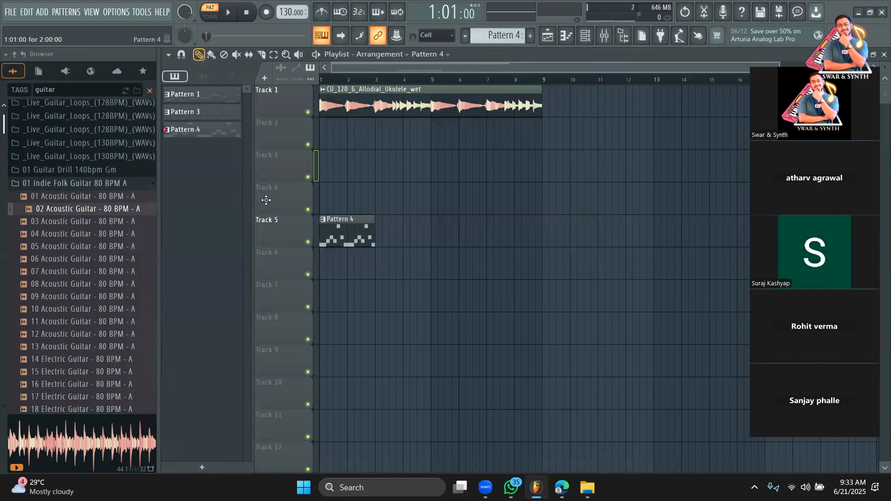
{"action": "left_click", "coordinate": [530, 36]}
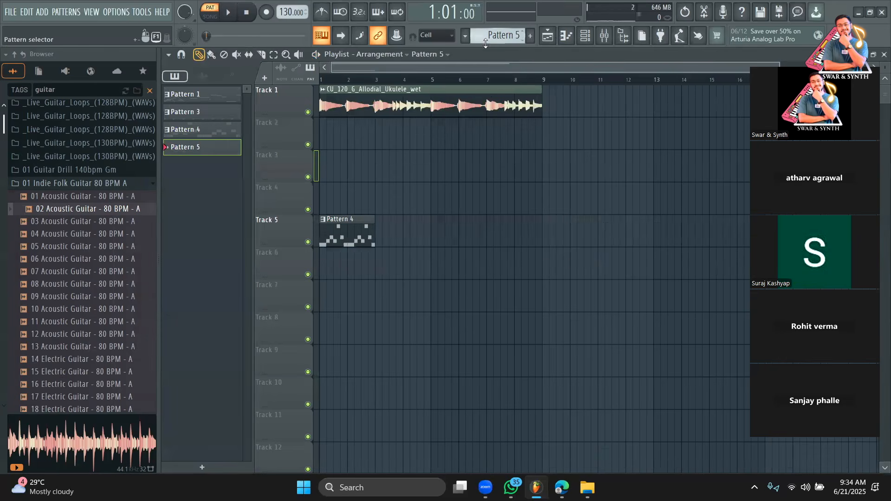
{"action": "left_click_drag", "start_coordinate": [194, 111], "coordinate": [355, 268]}
Step: Mute the ukulele on Track 1 and play bars 1 and 2 as a loop in song mode
{"action": "left_click", "coordinate": [314, 115]}
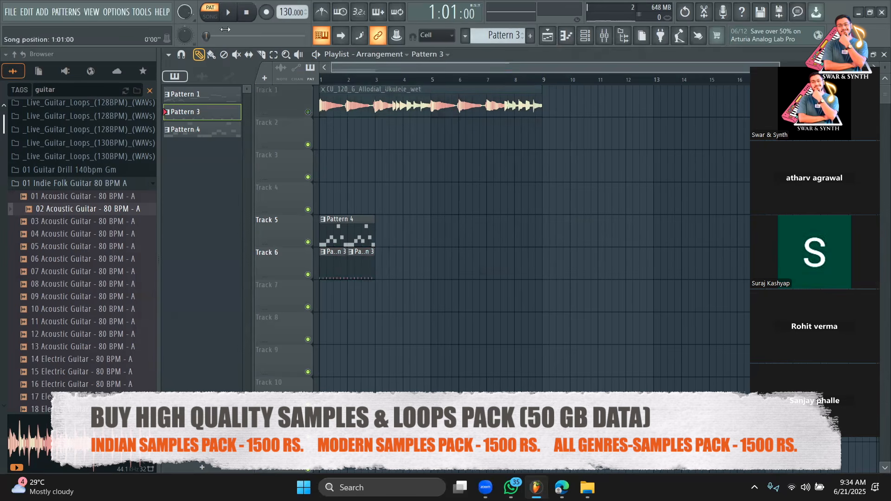
{"action": "left_click", "coordinate": [206, 18]}
{"action": "key", "text": "space"}
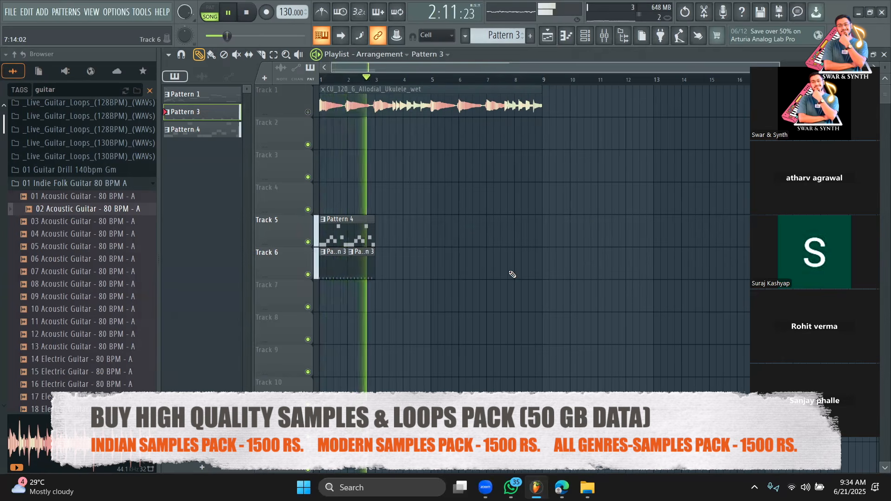
{"action": "key", "text": "space"}
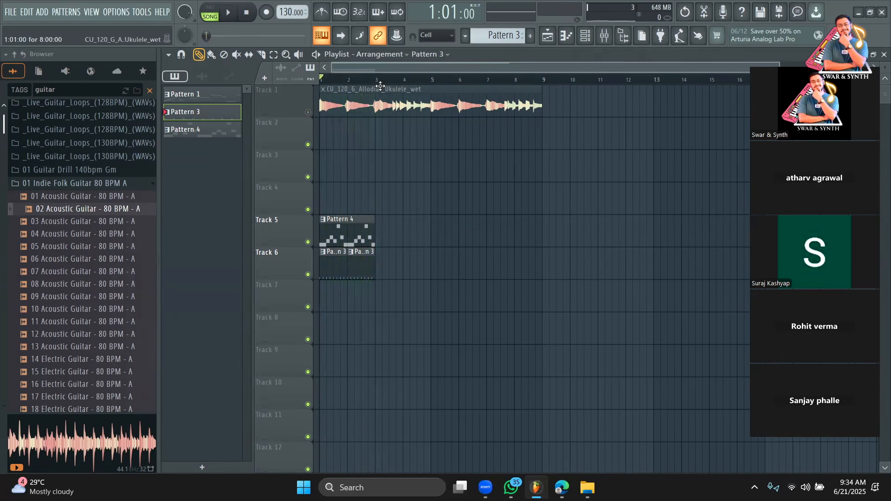
{"action": "left_click_drag", "start_coordinate": [376, 80], "coordinate": [322, 80]}
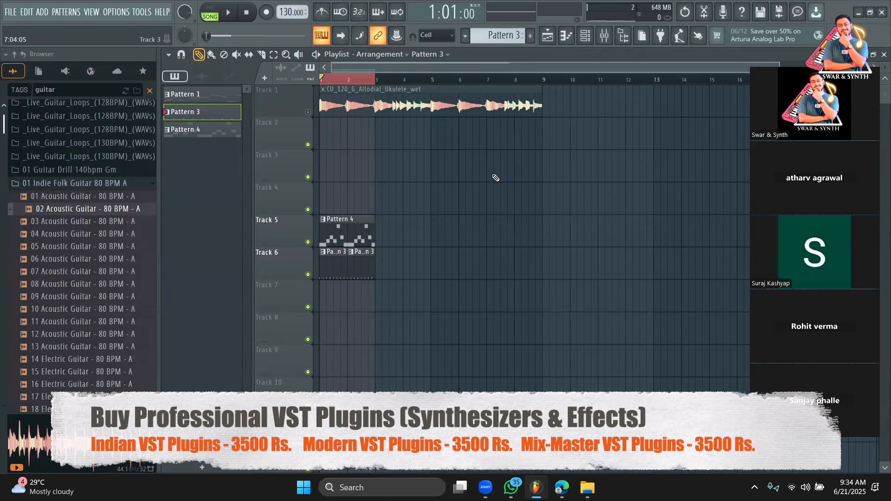
{"action": "key", "text": "space"}
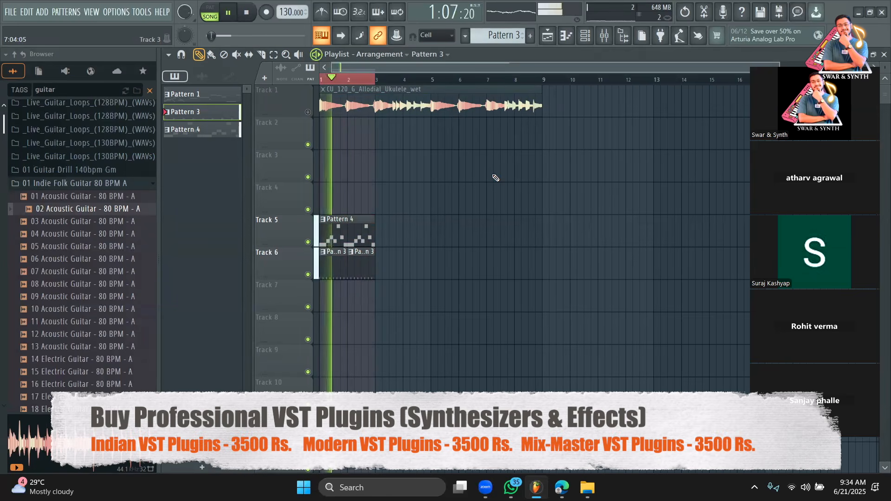
Step: Audition the higher slices in Pattern 4's piano roll and replace the Slice #13 note on beat 3 of bar 1 with Slice #27
{"action": "double_click", "coordinate": [352, 243]}
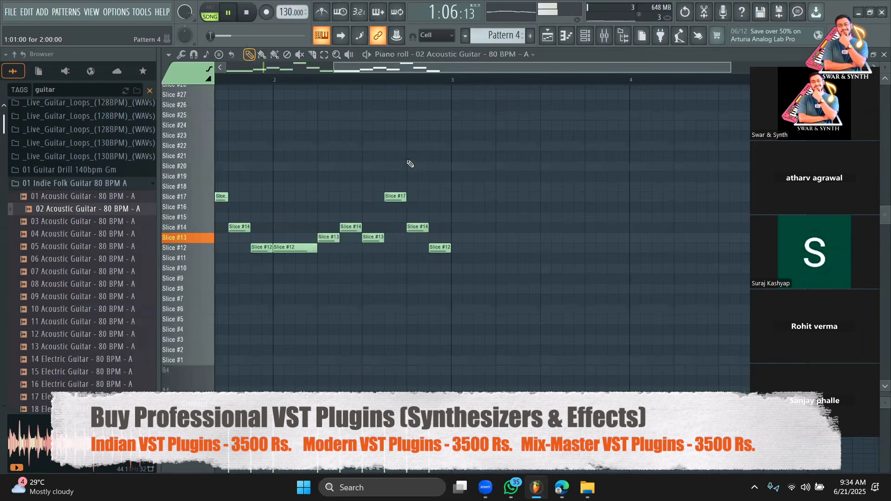
{"action": "key", "text": "space"}
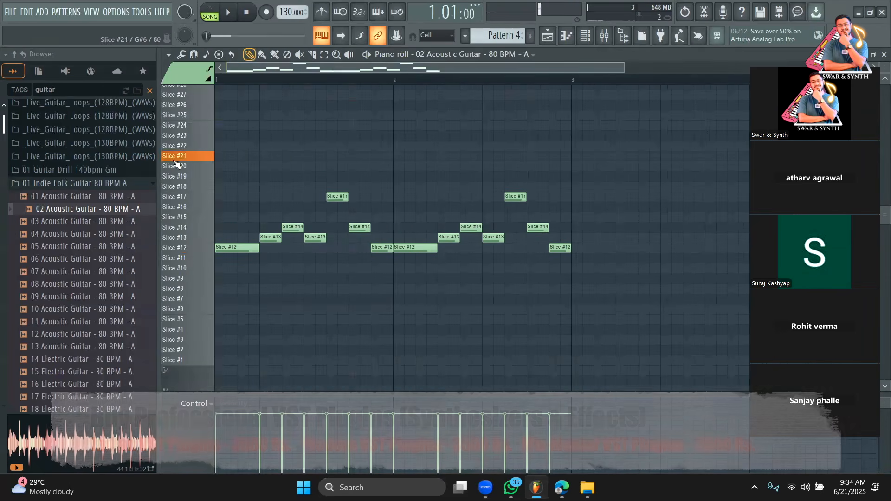
{"action": "scroll", "coordinate": [183, 181], "scroll_direction": "up", "scroll_amount": 5}
{"action": "left_click", "coordinate": [197, 197]}
{"action": "left_click", "coordinate": [211, 189]}
{"action": "left_click", "coordinate": [210, 190]}
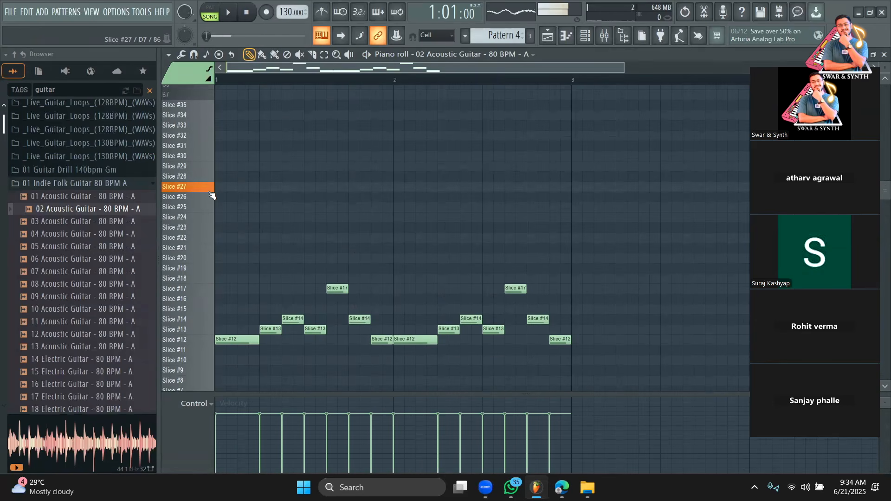
{"action": "left_click", "coordinate": [314, 184]}
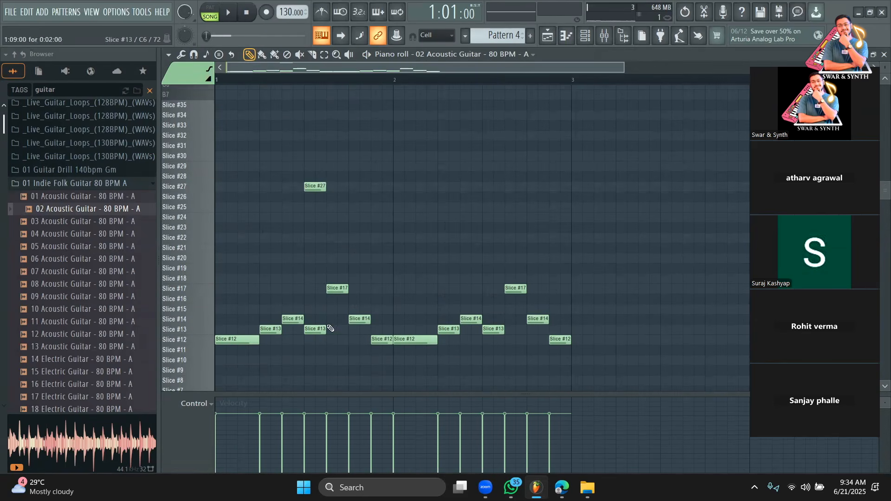
{"action": "key", "text": "space"}
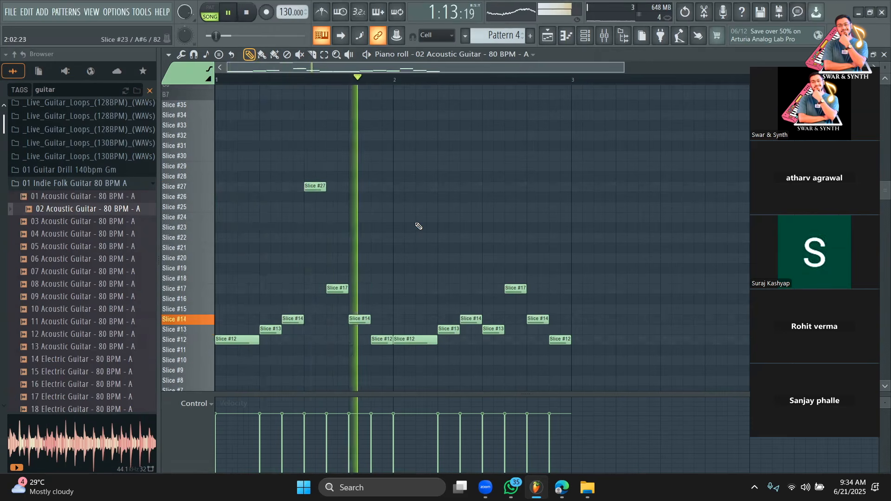
{"action": "key", "text": "space"}
Step: Move the Slice #17 note in bar 1 to Slice #24, play the result and return to the playlist
{"action": "left_click_drag", "start_coordinate": [338, 286], "coordinate": [335, 228]}
{"action": "key", "text": "space"}
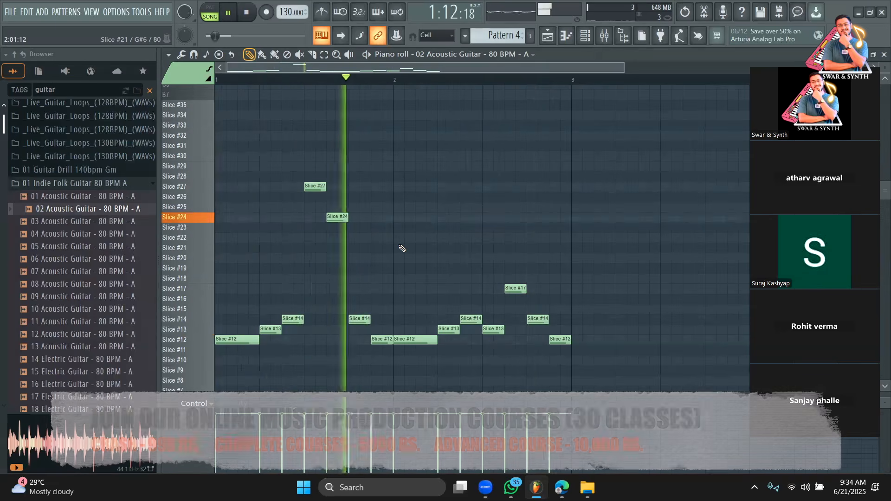
{"action": "key", "text": "space"}
{"action": "left_click", "coordinate": [553, 36]}
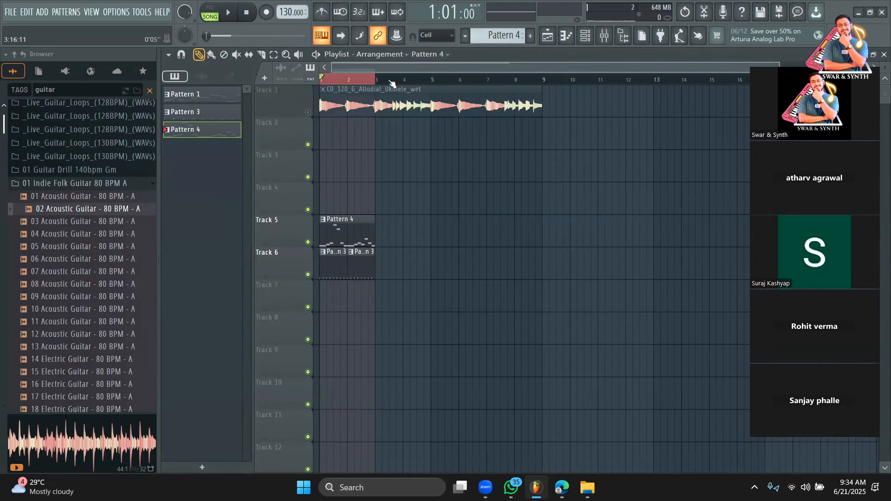
Step: Clear the playlist's time selection over bars 1 and 2 and play the arrangement from the start
{"action": "left_click", "coordinate": [339, 81]}
{"action": "left_click_drag", "start_coordinate": [336, 82], "coordinate": [321, 80]}
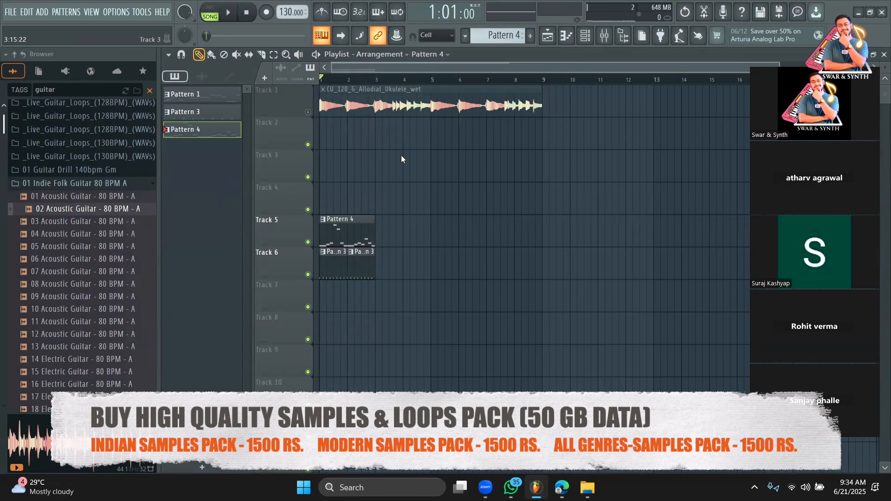
{"action": "key", "text": "space"}
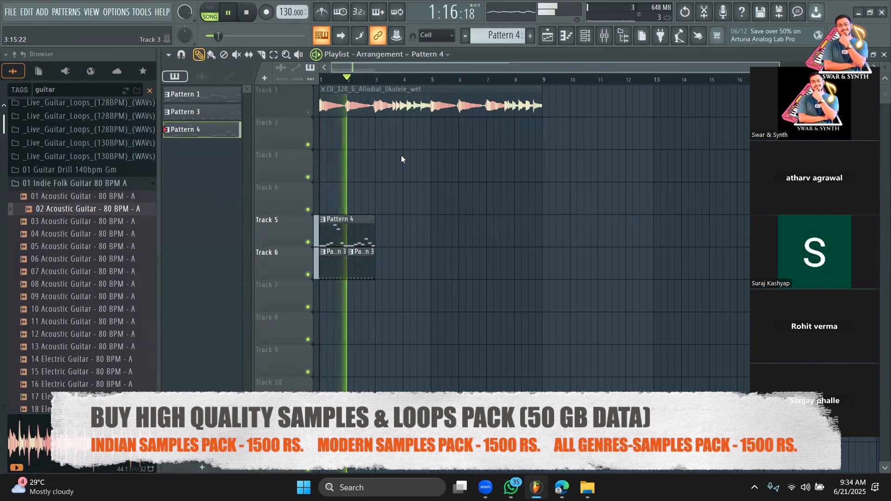
{"action": "key", "text": "space"}
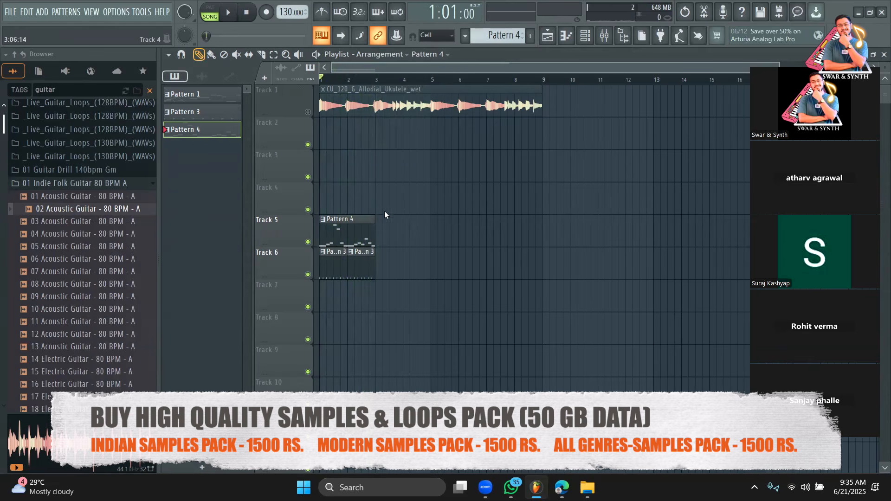
Step: Remove the Pattern 4 clip from Track 5 and clear the "guitar" search in the sample browser
{"action": "right_click", "coordinate": [352, 230]}
{"action": "left_click", "coordinate": [96, 185]}
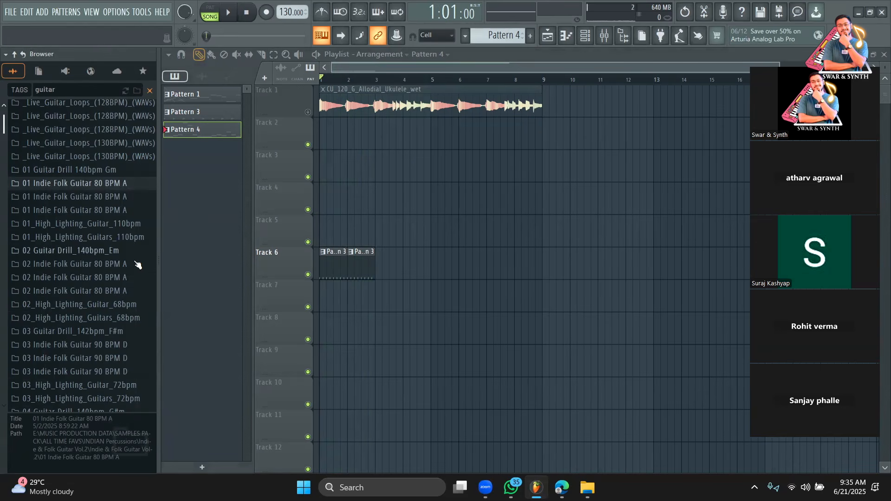
{"action": "left_click", "coordinate": [151, 91]}
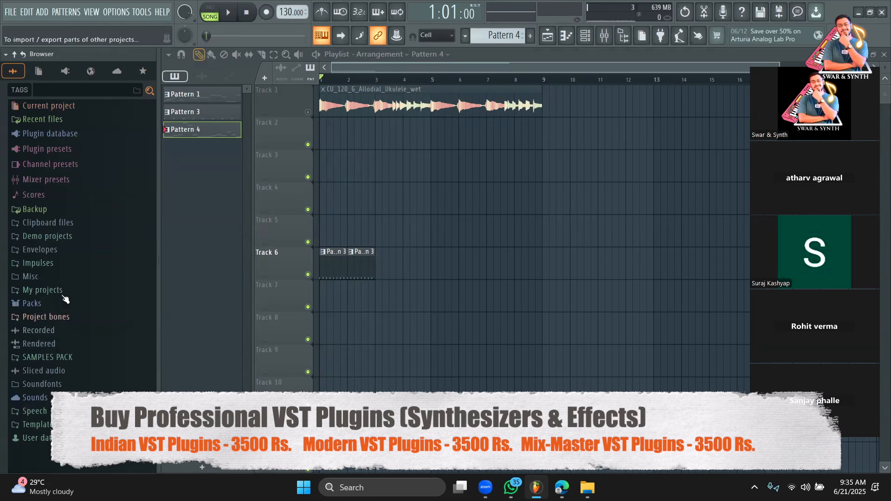
Step: Open the SAMPLES PACK folder and look inside the Poolside Tropical Club House pack
{"action": "left_click", "coordinate": [74, 137]}
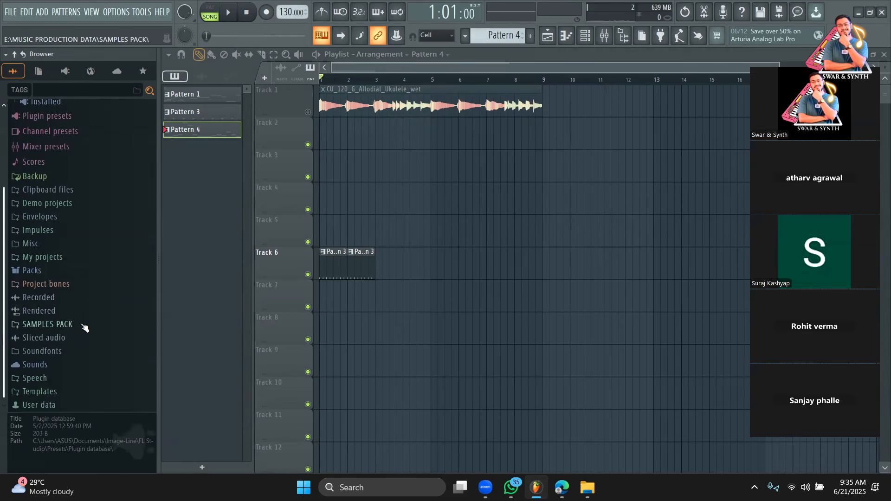
{"action": "left_click", "coordinate": [85, 327]}
{"action": "scroll", "coordinate": [88, 320], "scroll_direction": "down", "scroll_amount": 10}
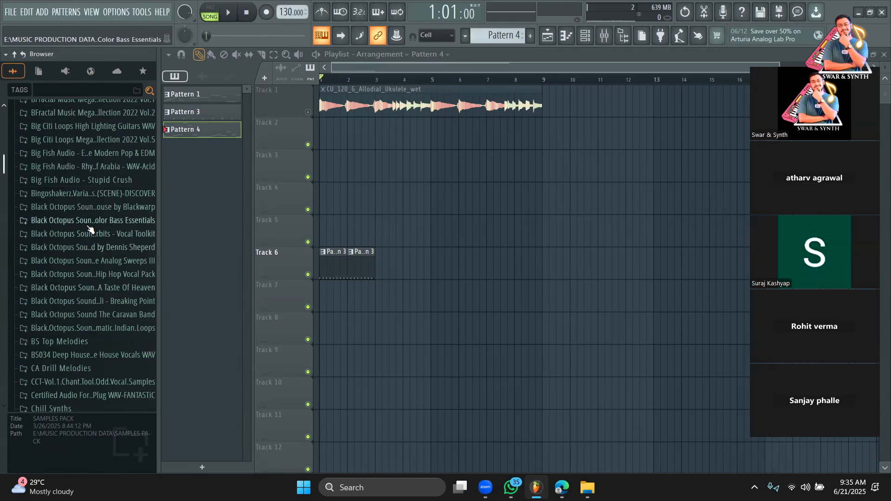
{"action": "scroll", "coordinate": [90, 228], "scroll_direction": "down", "scroll_amount": 4}
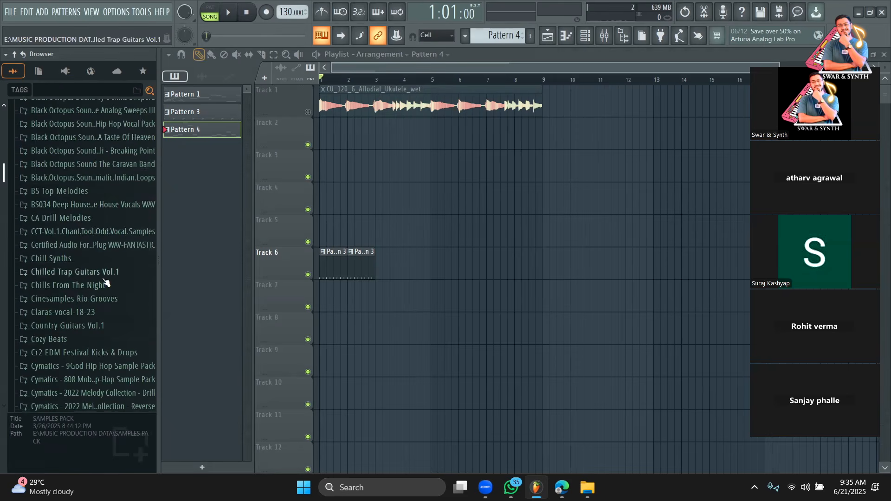
{"action": "scroll", "coordinate": [106, 282], "scroll_direction": "down", "scroll_amount": 15}
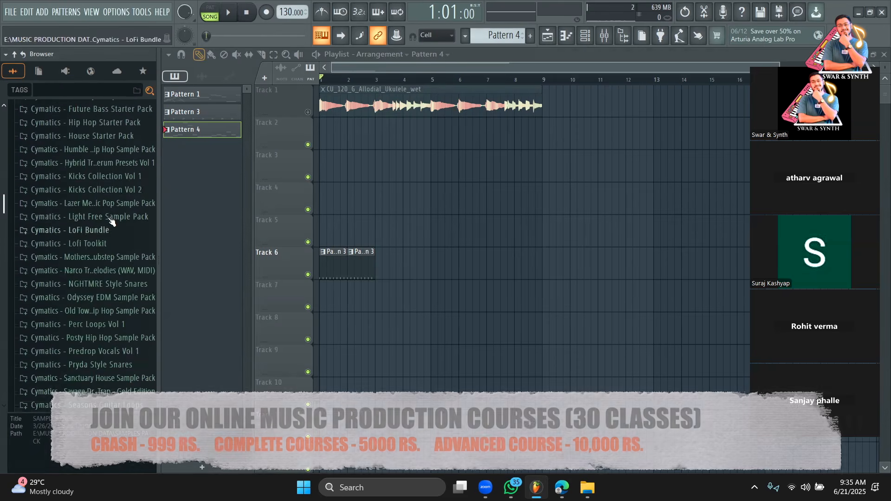
{"action": "scroll", "coordinate": [105, 279], "scroll_direction": "down", "scroll_amount": 10}
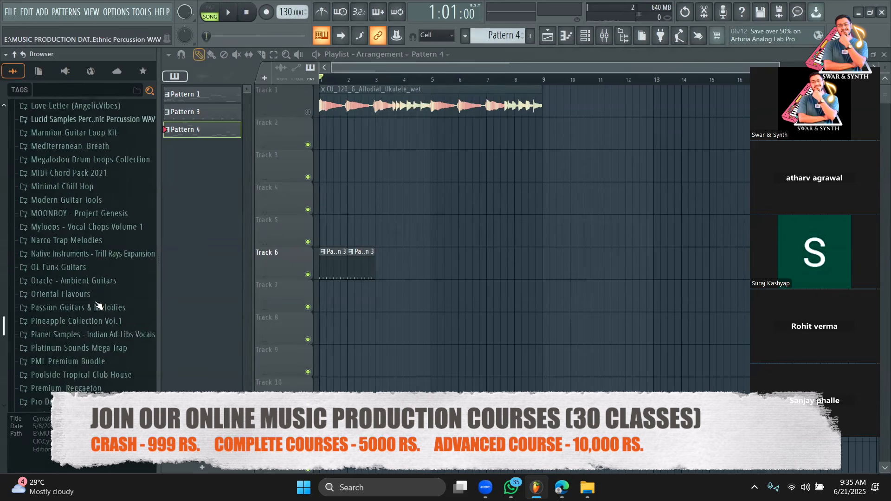
{"action": "scroll", "coordinate": [98, 305], "scroll_direction": "down", "scroll_amount": 3}
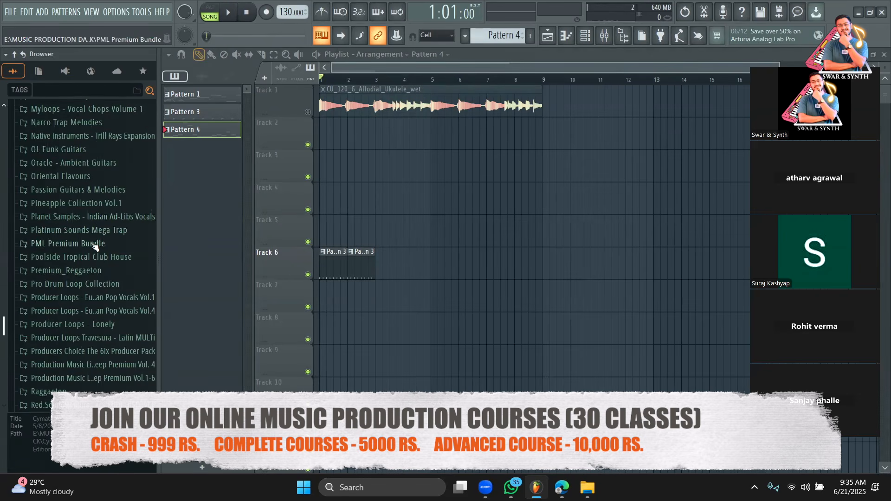
{"action": "left_click", "coordinate": [95, 260]}
{"action": "left_click", "coordinate": [97, 271]}
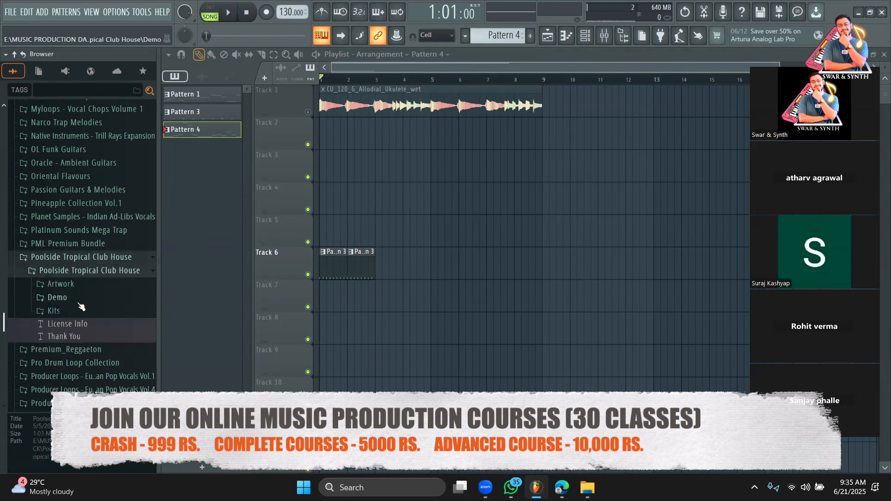
Step: Open _Instrumental_Loops in the Reggaeton 2021 Volume 2 pack and preview the SS_R2V2_Away_90_D#min_Pad loop
{"action": "scroll", "coordinate": [90, 272], "scroll_direction": "down", "scroll_amount": 5}
{"action": "left_click", "coordinate": [98, 239]}
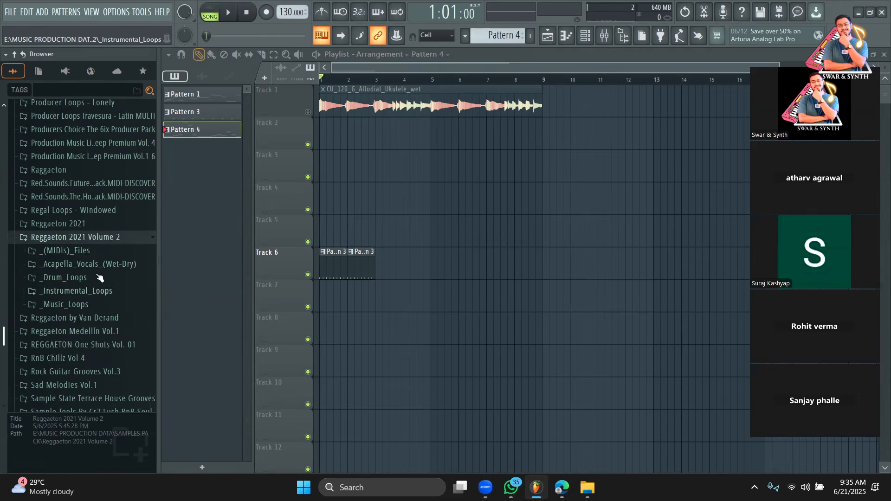
{"action": "left_click", "coordinate": [70, 291]}
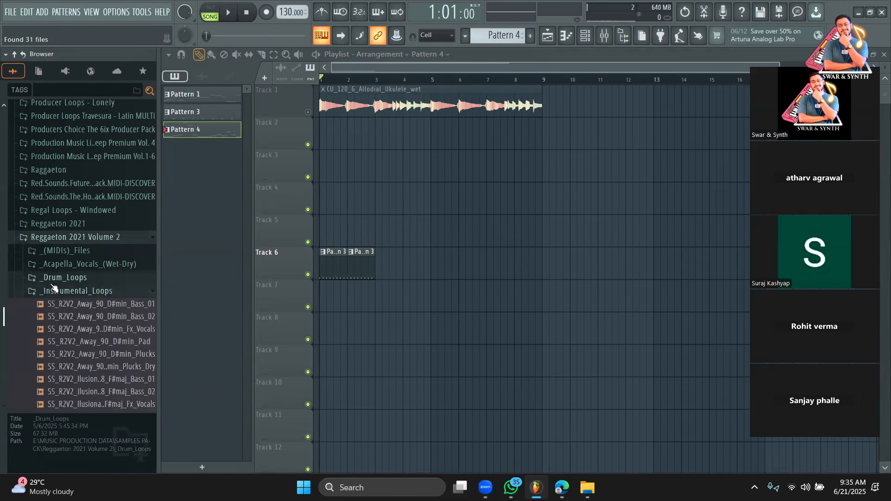
{"action": "left_click", "coordinate": [79, 342]}
{"action": "scroll", "coordinate": [79, 317], "scroll_direction": "down", "scroll_amount": 4}
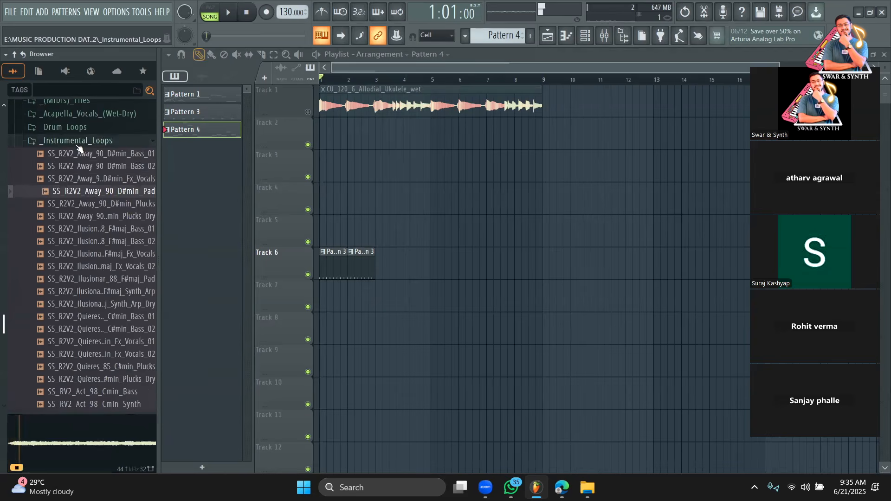
Step: Preview loops in the _Drum_Loops folder and open SS_R2V2_Ilusionar_88_F#maj_Drum in a new Slicex channel
{"action": "left_click", "coordinate": [65, 138]}
{"action": "left_click", "coordinate": [88, 152]}
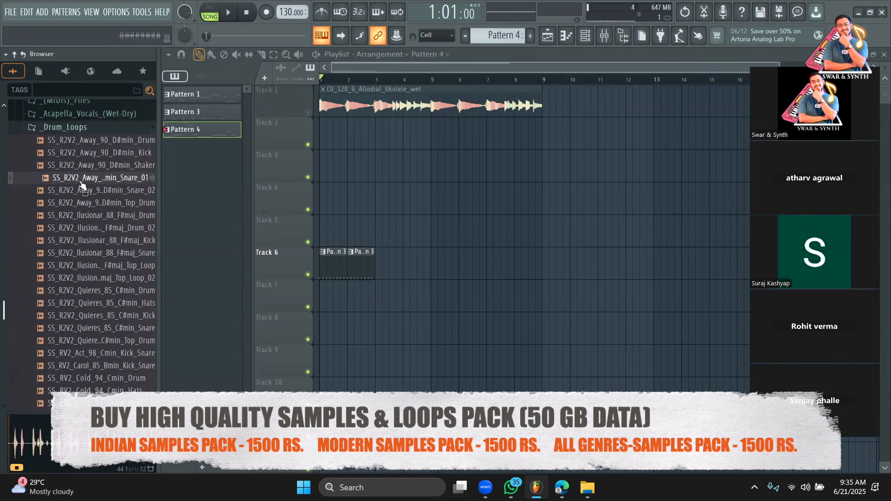
{"action": "left_click", "coordinate": [99, 217]}
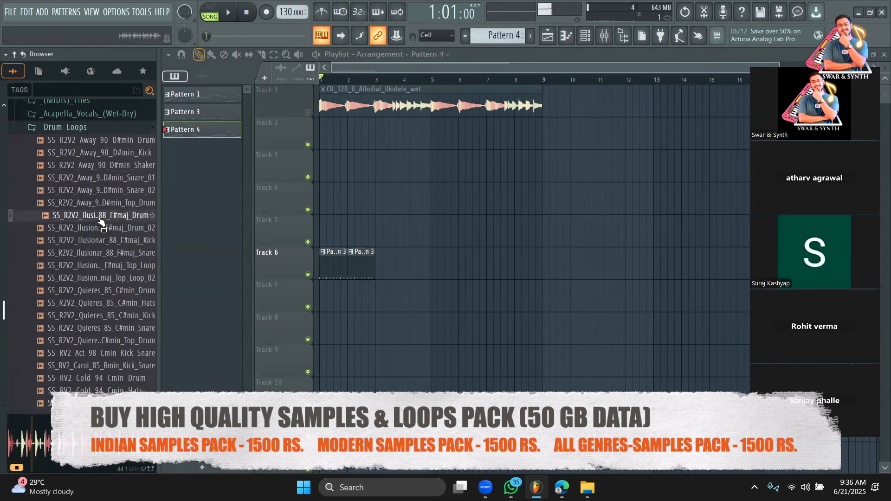
{"action": "right_click", "coordinate": [119, 215]}
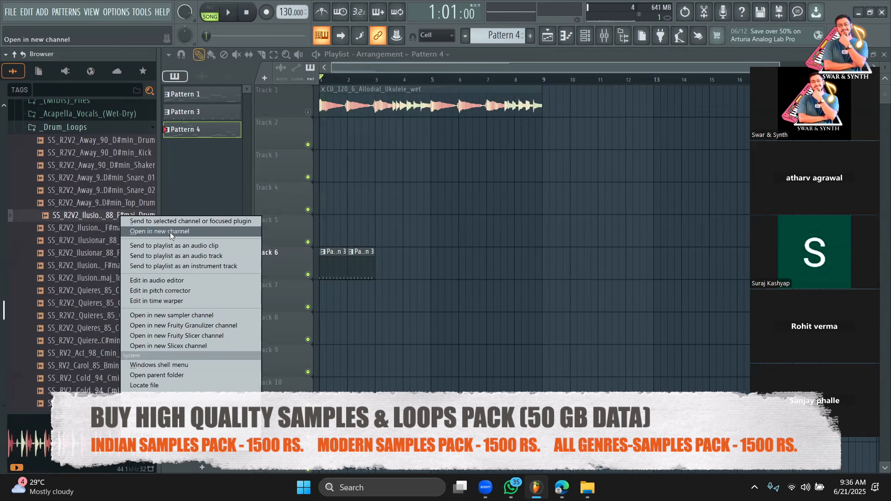
{"action": "left_click", "coordinate": [187, 349]}
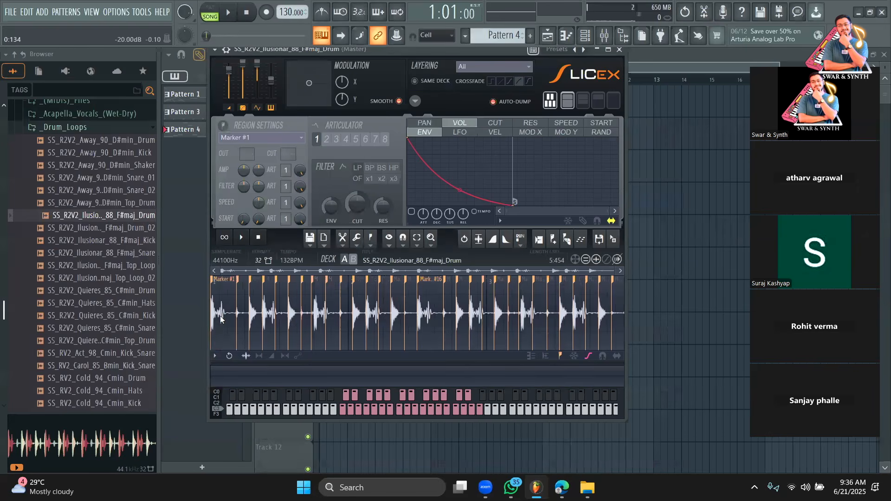
Step: Audition several slices of the drum loop in Slicex, including Marker #3, Marker #6 and Marker #11
{"action": "left_click", "coordinate": [220, 319]}
{"action": "left_click", "coordinate": [253, 316]}
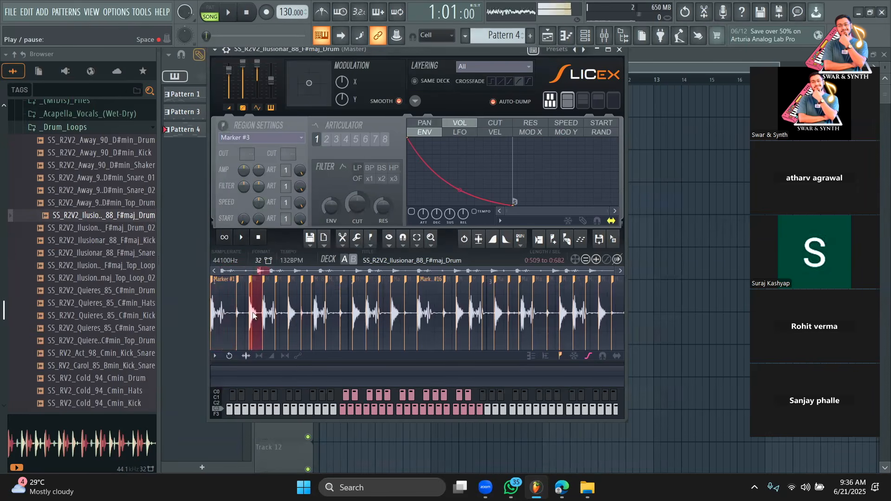
{"action": "left_click", "coordinate": [288, 314]}
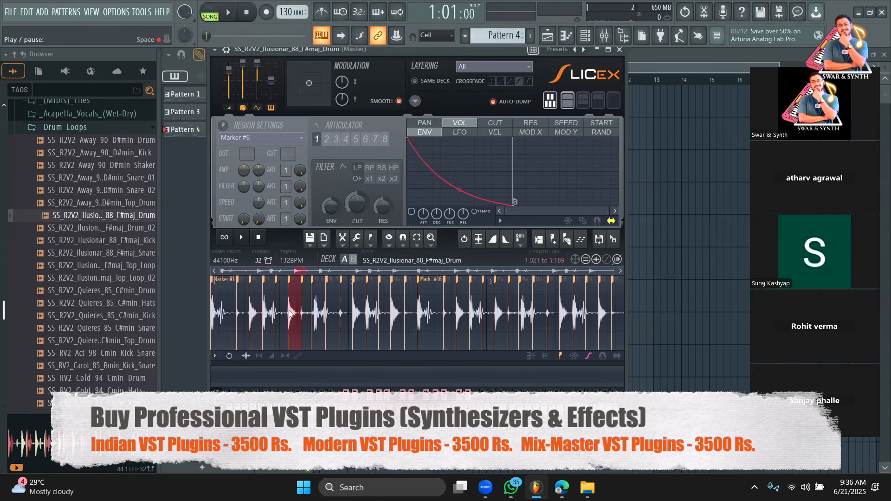
{"action": "left_click", "coordinate": [364, 315]}
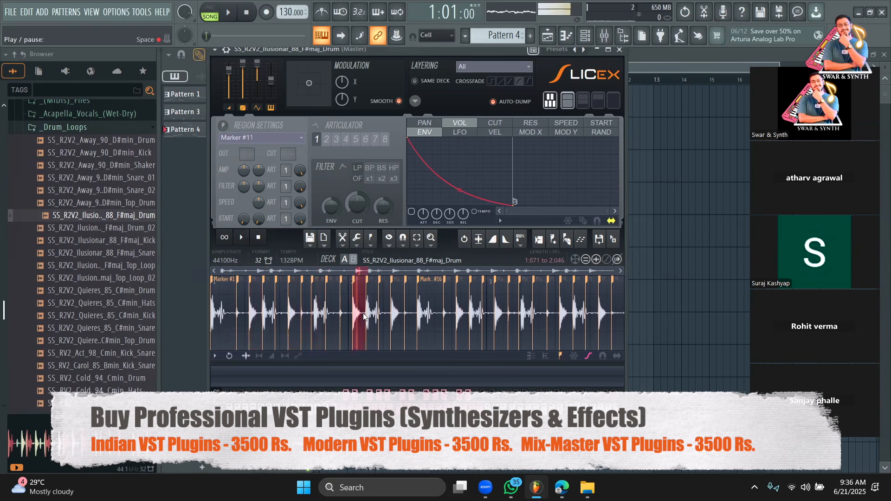
Step: Clear the automatically dumped slice notes from the SS_R2V2_Ilusionar_88_F#maj_Drum channel and open its empty piano roll
{"action": "left_click", "coordinate": [585, 35]}
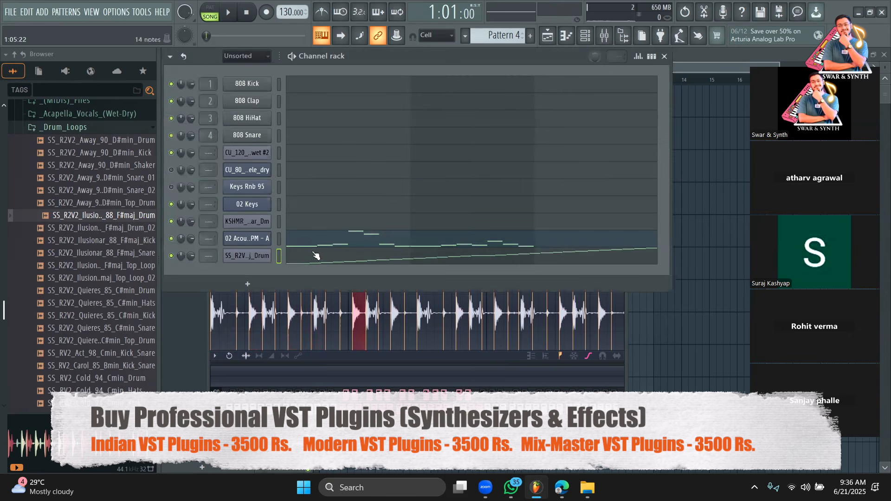
{"action": "right_click", "coordinate": [248, 255]}
{"action": "left_click", "coordinate": [353, 255]}
{"action": "right_click", "coordinate": [237, 246]}
{"action": "left_click", "coordinate": [425, 239]}
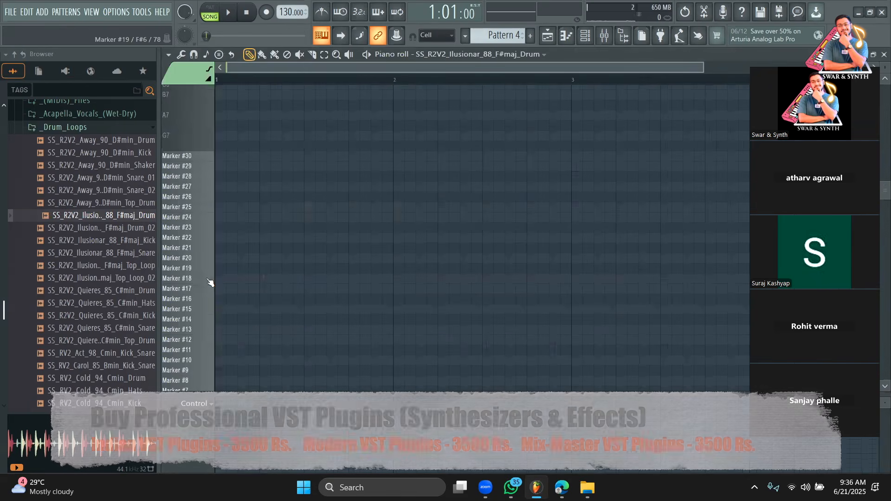
Step: Place Marker #4 notes on the first and second beats of bar 1 and play the pattern
{"action": "scroll", "coordinate": [209, 281], "scroll_direction": "down", "scroll_amount": 3}
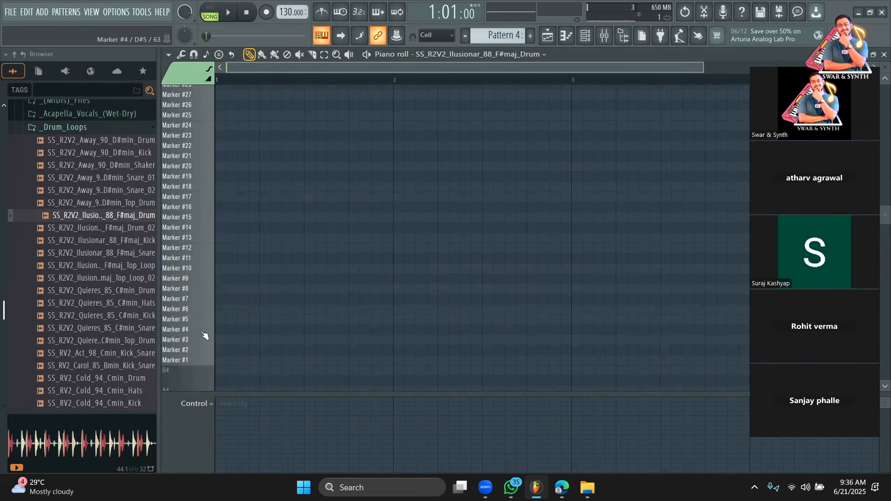
{"action": "mouse_move", "coordinate": [228, 329]}
{"action": "left_mouse_down"}
{"action": "mouse_move", "coordinate": [198, 339]}
{"action": "mouse_move", "coordinate": [198, 320]}
{"action": "left_mouse_up"}
{"action": "key", "text": "space"}
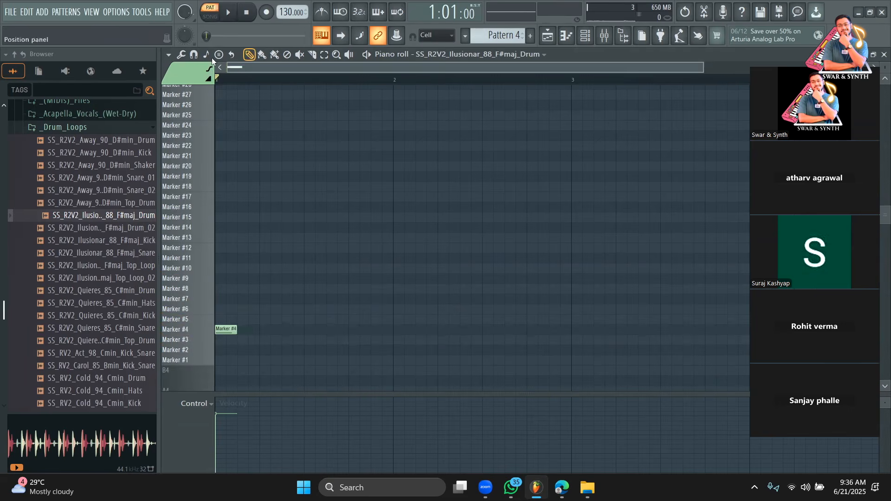
{"action": "left_click", "coordinate": [263, 329]}
{"action": "key", "text": "space"}
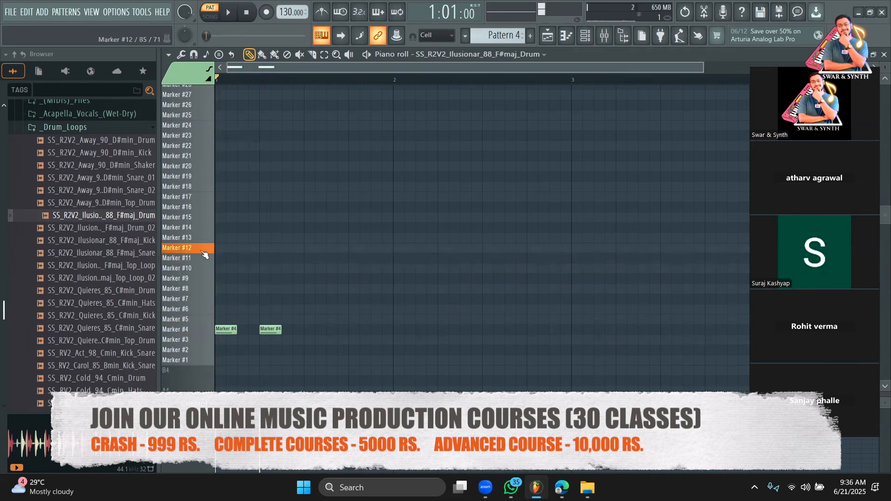
Step: Add two Marker #11 notes on the fourth and seventh steps of bar 1, playing the pattern in between
{"action": "left_click", "coordinate": [250, 258]}
{"action": "key", "text": "space"}
{"action": "key", "text": "space"}
{"action": "left_click", "coordinate": [283, 258]}
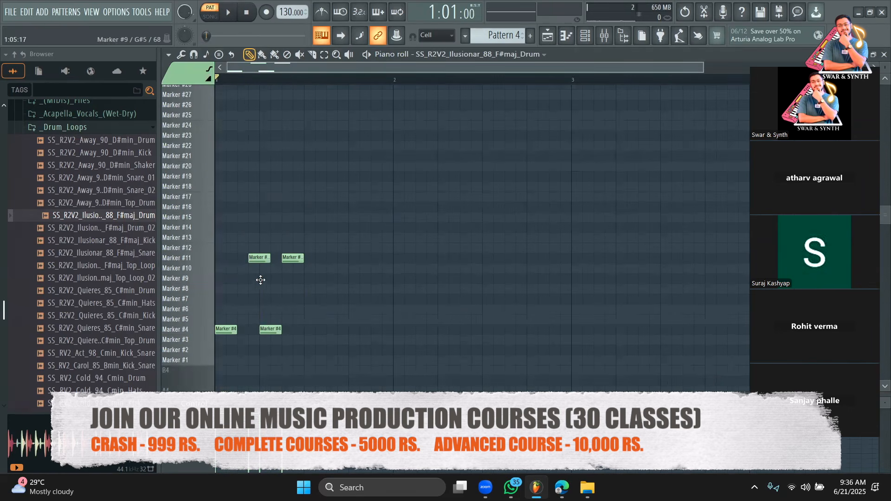
Step: Remove the second Marker #4 and first Marker #11 notes, and move the remaining Marker #11 note to beat 2
{"action": "right_click", "coordinate": [270, 329]}
{"action": "right_click", "coordinate": [259, 258]}
{"action": "left_click_drag", "start_coordinate": [281, 259], "coordinate": [267, 259]}
{"action": "key", "text": "space"}
{"action": "key", "text": "space"}
{"action": "key", "text": "space"}
{"action": "key", "text": "space"}
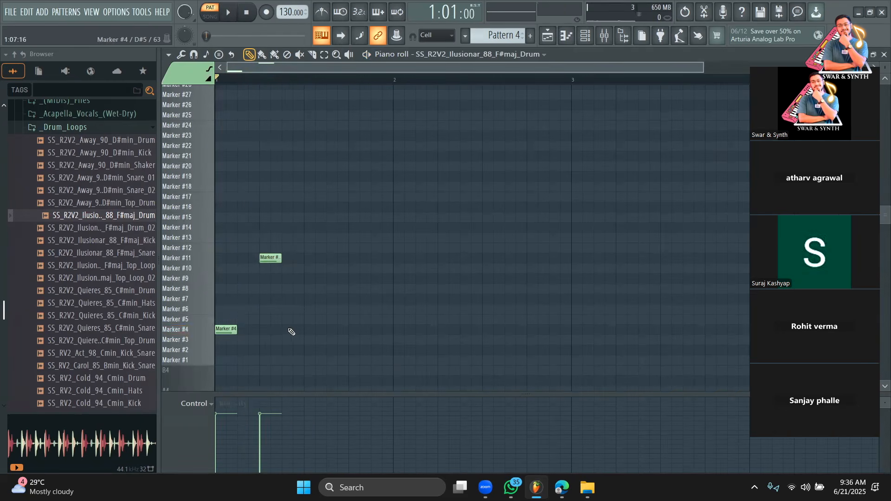
Step: Add a Marker #4 note on the seventh step of bar 1 and try a Marker #11 note on beat 3
{"action": "key", "text": "space"}
{"action": "key", "text": "space"}
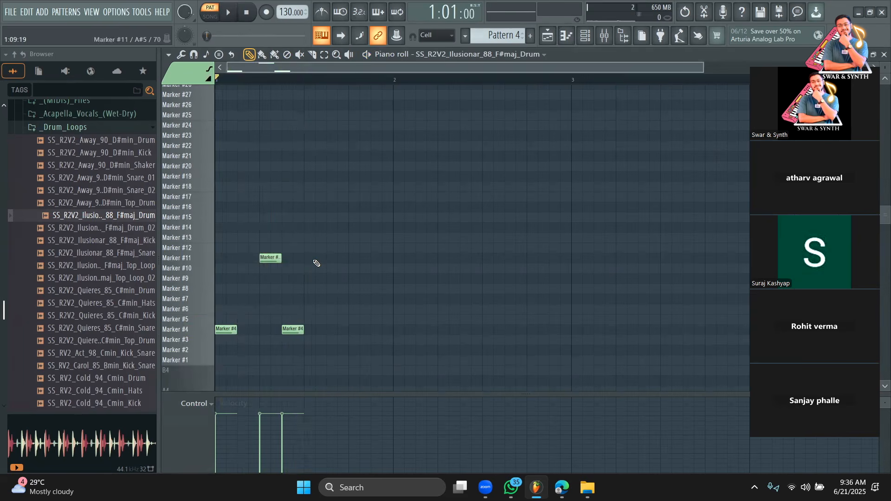
{"action": "left_click", "coordinate": [308, 258]}
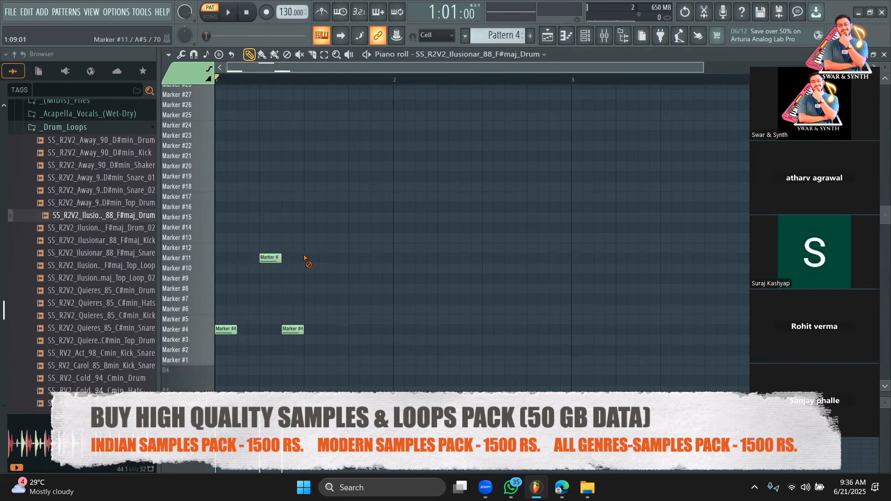
Step: Audition the Marker #12 slice and remove the Marker #11 note from beat 2
{"action": "left_click", "coordinate": [194, 251]}
{"action": "left_click", "coordinate": [195, 251]}
{"action": "left_click", "coordinate": [201, 252]}
{"action": "left_click", "coordinate": [211, 253]}
{"action": "left_click", "coordinate": [211, 253]}
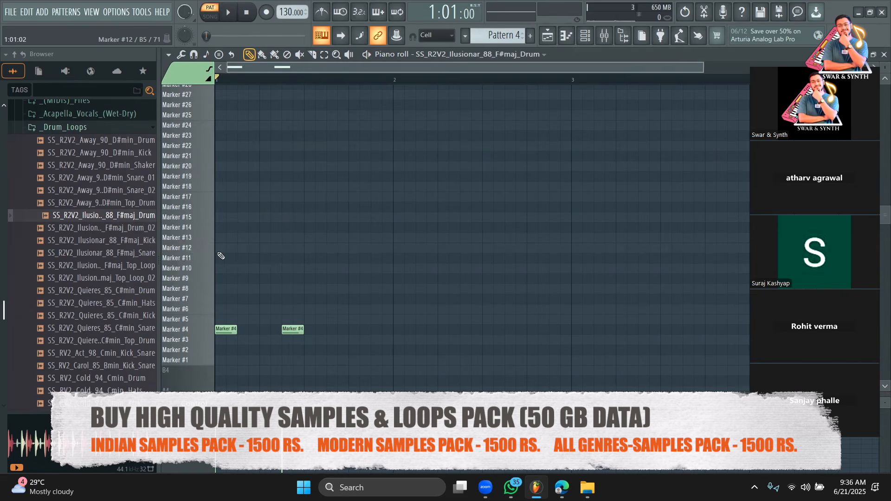
Step: Replace the Marker #4 notes with Marker #12 notes on beats 1 and 3 of bar 1
{"action": "left_click", "coordinate": [220, 248]}
{"action": "right_click", "coordinate": [291, 328]}
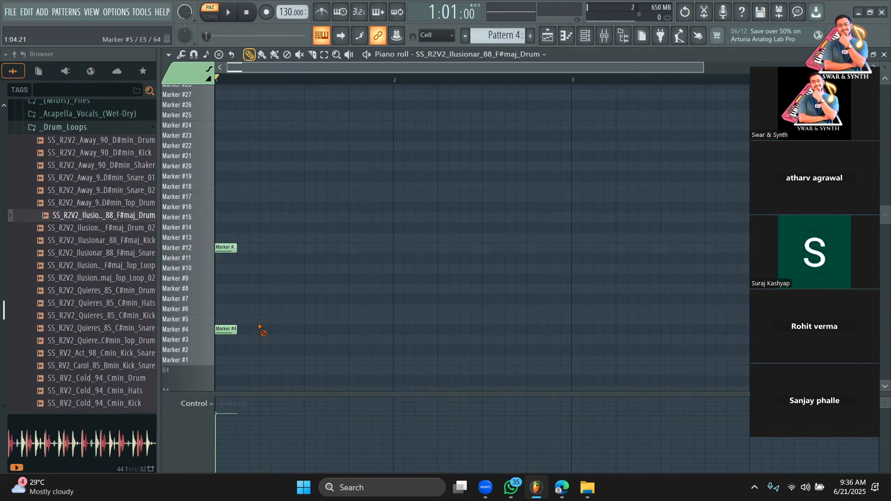
{"action": "right_click", "coordinate": [228, 329]}
{"action": "left_click", "coordinate": [227, 247]}
{"action": "left_click", "coordinate": [307, 247]}
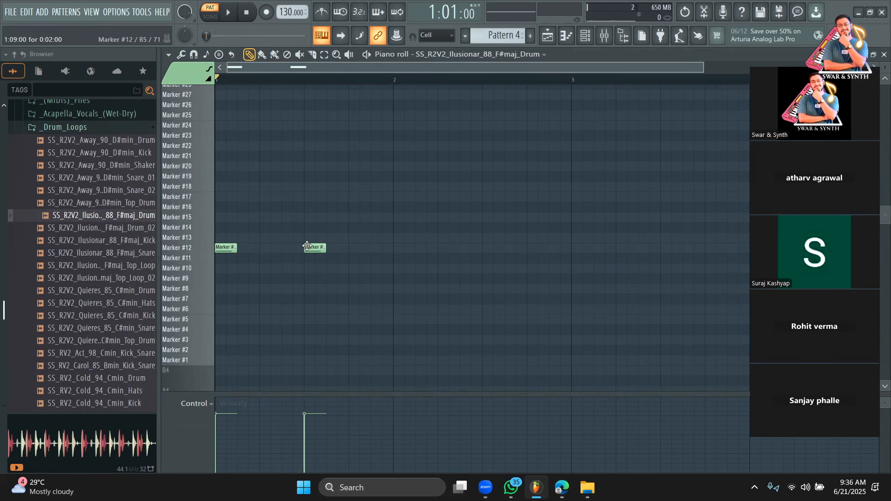
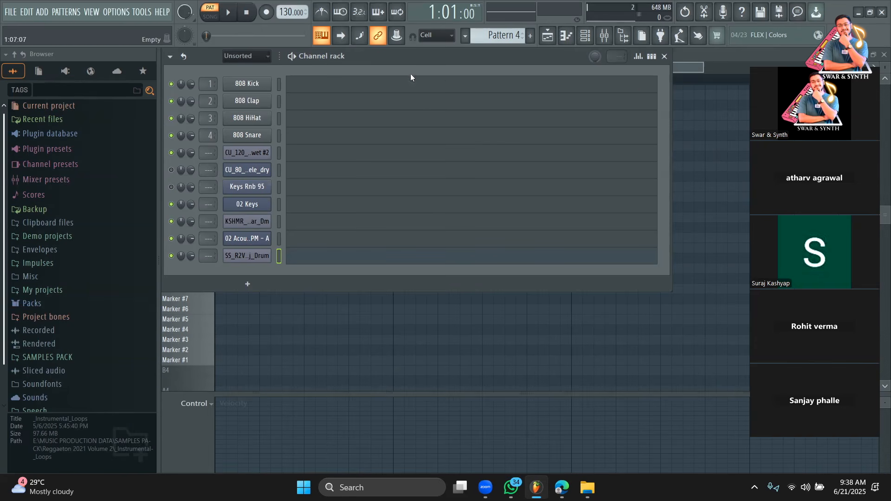
Step: Switch to Pattern 7 and delete the CU_120 ukulele wet #2, CU_80 dry, Keys Rnb 95 and 02 Keys channels
{"action": "left_click_drag", "start_coordinate": [500, 39], "coordinate": [500, 28]}
{"action": "right_click", "coordinate": [239, 155]}
{"action": "left_click", "coordinate": [284, 264]}
{"action": "right_click", "coordinate": [238, 153]}
{"action": "left_click", "coordinate": [300, 271]}
{"action": "right_click", "coordinate": [245, 152]}
{"action": "left_click", "coordinate": [285, 266]}
{"action": "right_click", "coordinate": [248, 149]}
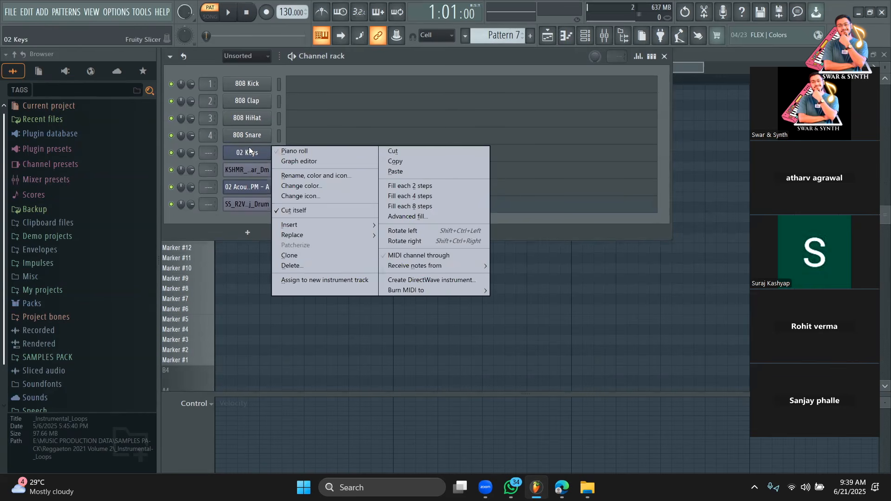
{"action": "left_click", "coordinate": [288, 259]}
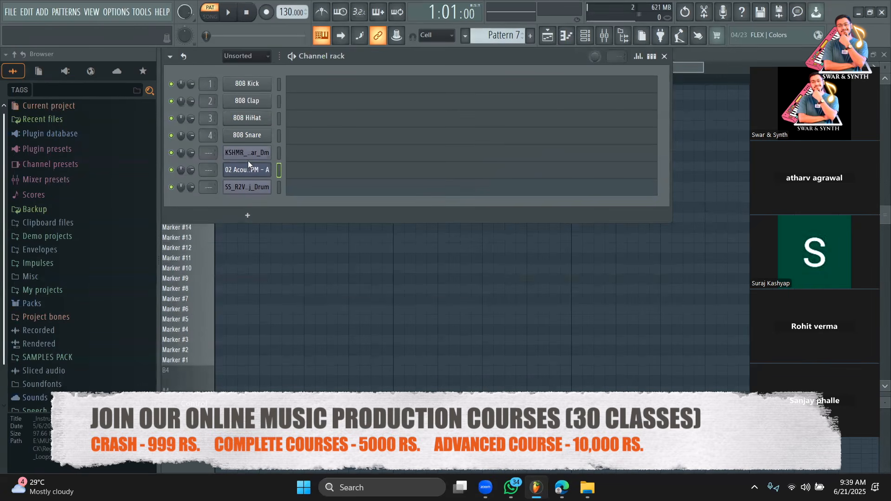
Step: Delete the remaining KSHMR, 02 Acoustic Guitar and SS_R2V drum channels, leaving only the four 808 channels
{"action": "right_click", "coordinate": [250, 153]}
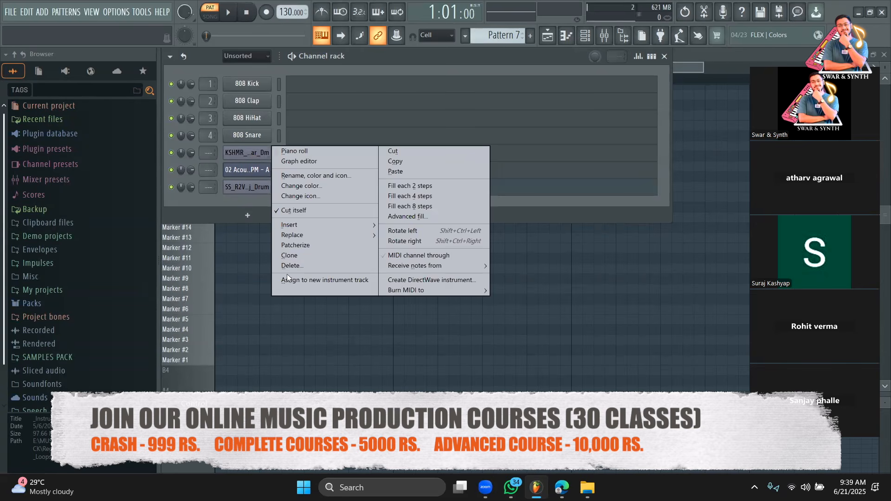
{"action": "left_click", "coordinate": [292, 264]}
{"action": "right_click", "coordinate": [251, 149]}
{"action": "right_click", "coordinate": [250, 148]}
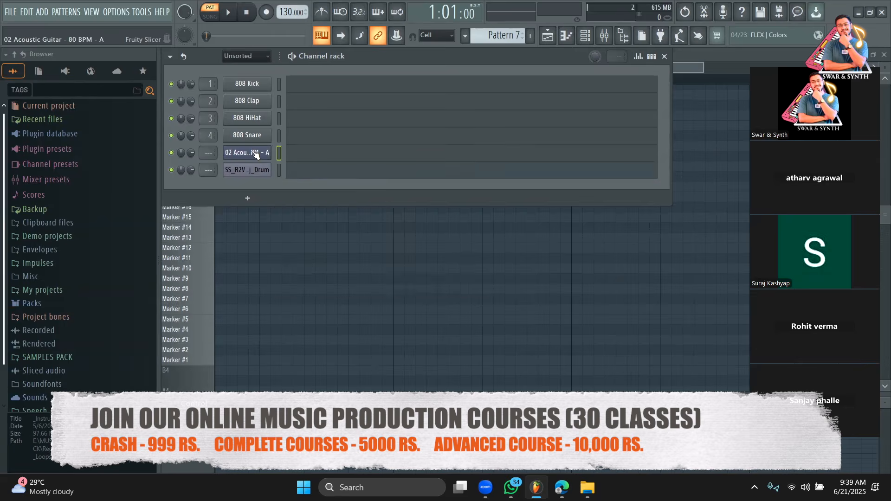
{"action": "left_click", "coordinate": [292, 266]}
{"action": "right_click", "coordinate": [261, 159]}
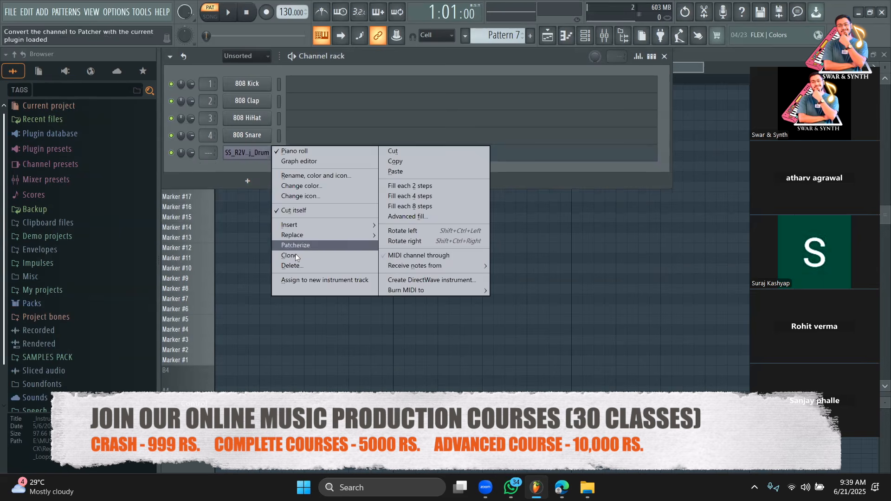
{"action": "left_click", "coordinate": [295, 267]}
Step: Clear the Pattern 3 clips from Track 6 of the playlist and bring back the channel rack
{"action": "left_click", "coordinate": [395, 257]}
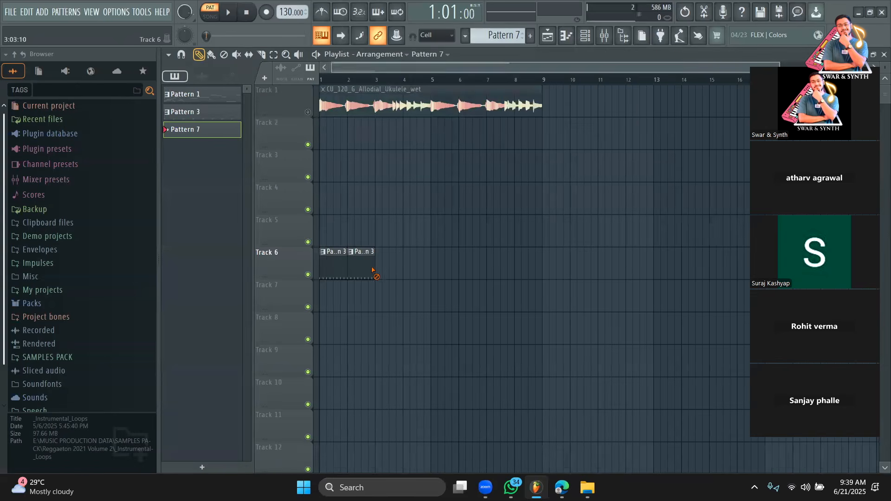
{"action": "right_click", "coordinate": [361, 259]}
{"action": "left_click", "coordinate": [586, 36]}
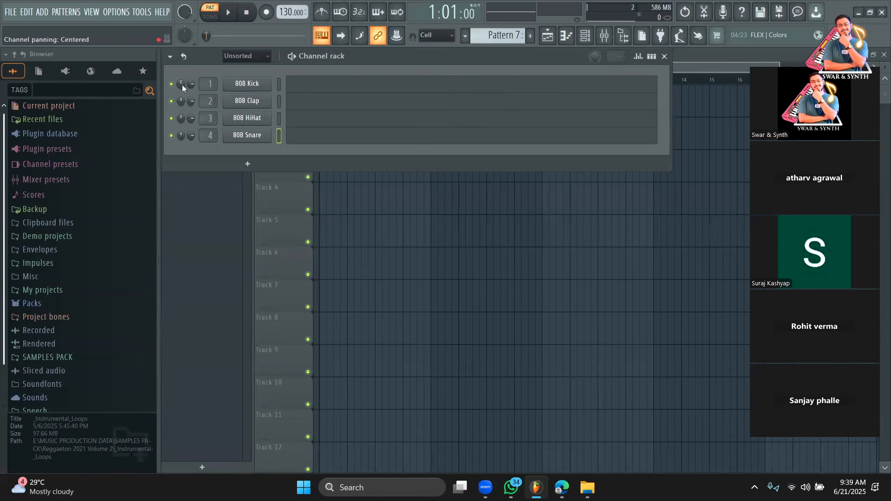
{"action": "left_click", "coordinate": [257, 57]}
{"action": "left_click", "coordinate": [204, 70]}
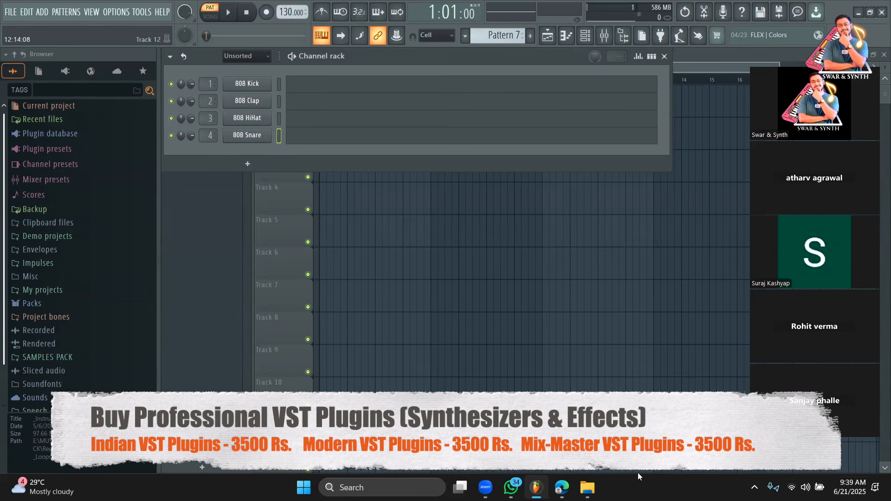
Step: Switch to the web browser to view the Native Instruments Kontakt 8 download page, and return to FL Studio
{"action": "mouse_move", "coordinate": [561, 487]}
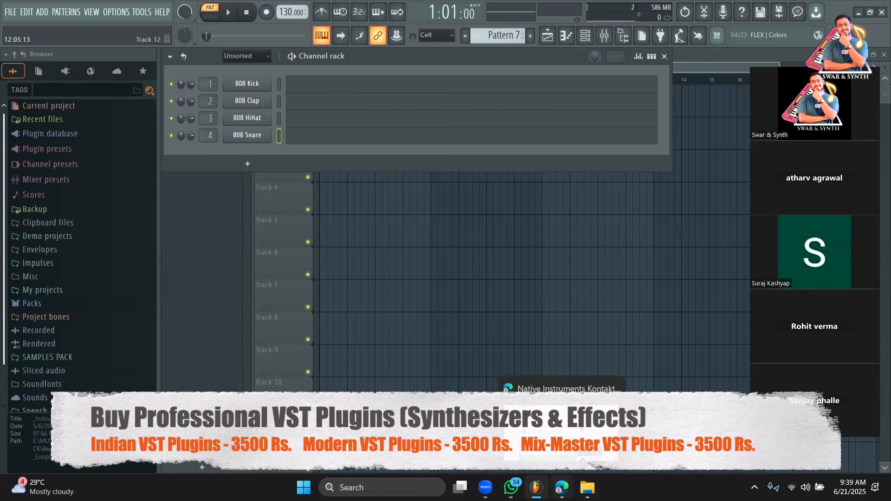
{"action": "left_click", "coordinate": [561, 432]}
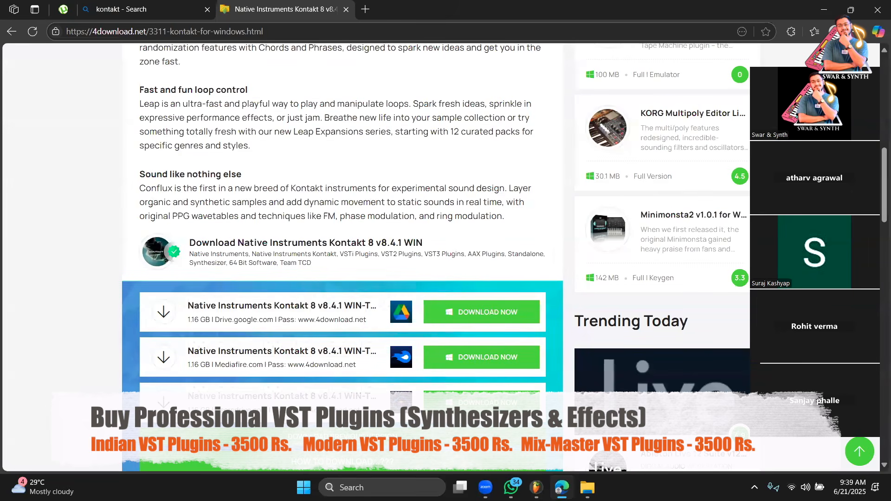
{"action": "key", "text": "alt+Tab"}
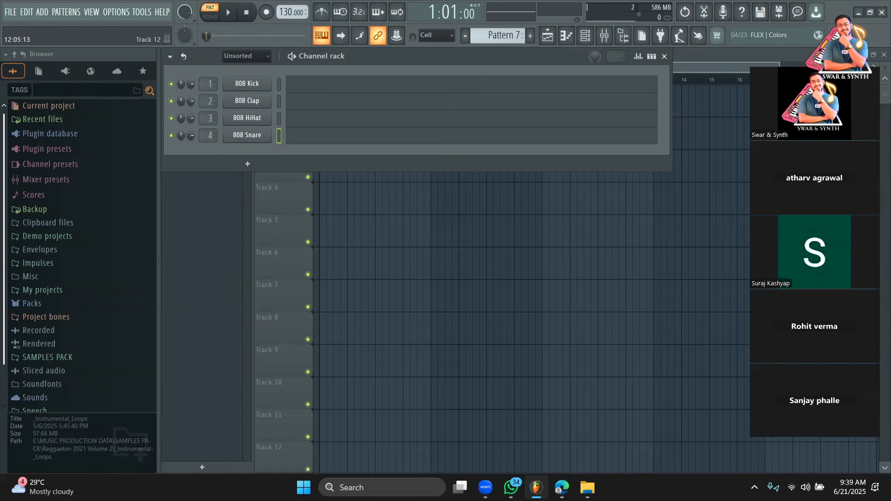
{"action": "key", "text": "c"}
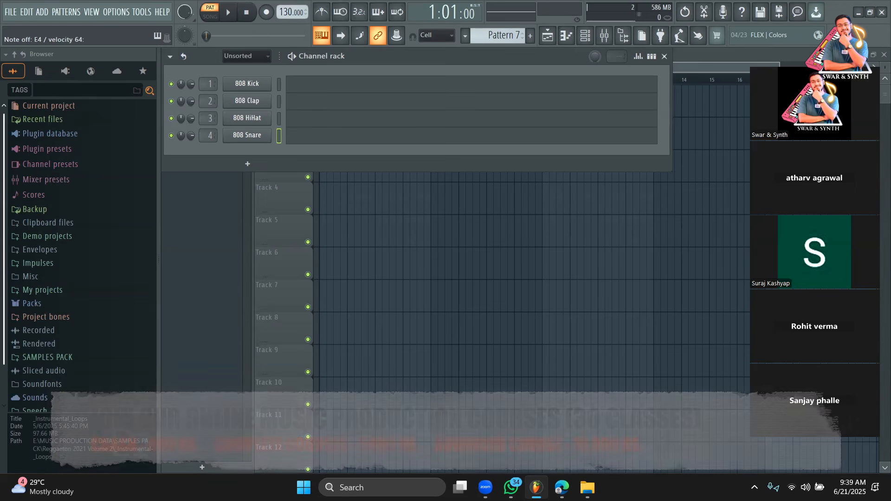
{"action": "key", "text": "bracketright"}
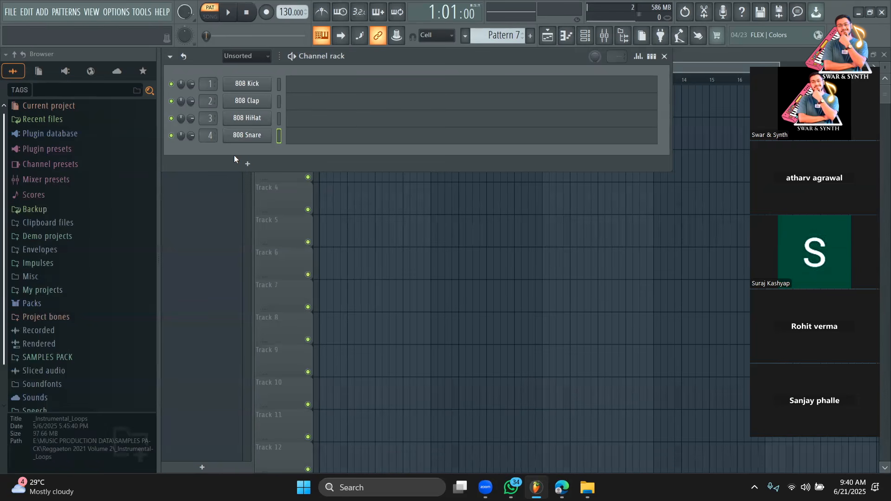
{"action": "left_click", "coordinate": [55, 135]}
{"action": "left_click", "coordinate": [55, 135]}
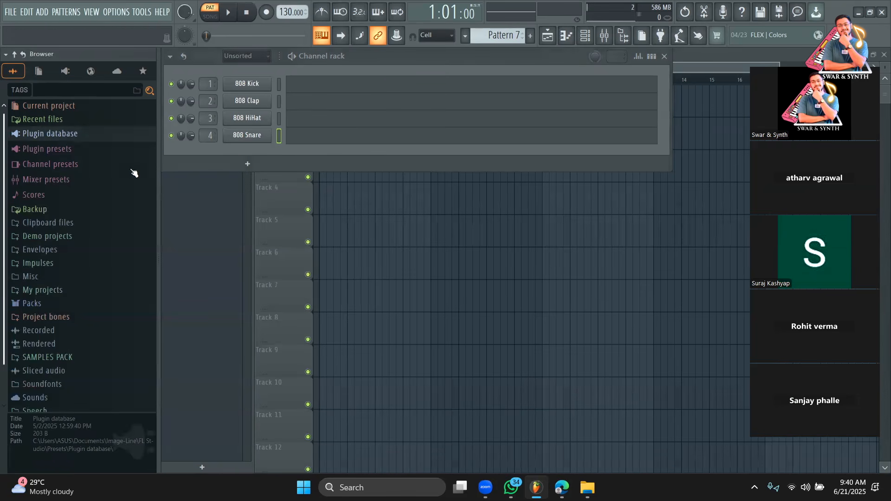
Step: Add an FL Keys instrument channel to the channel rack and switch to the empty Pattern 4
{"action": "left_click", "coordinate": [238, 171]}
{"action": "left_click", "coordinate": [585, 35]}
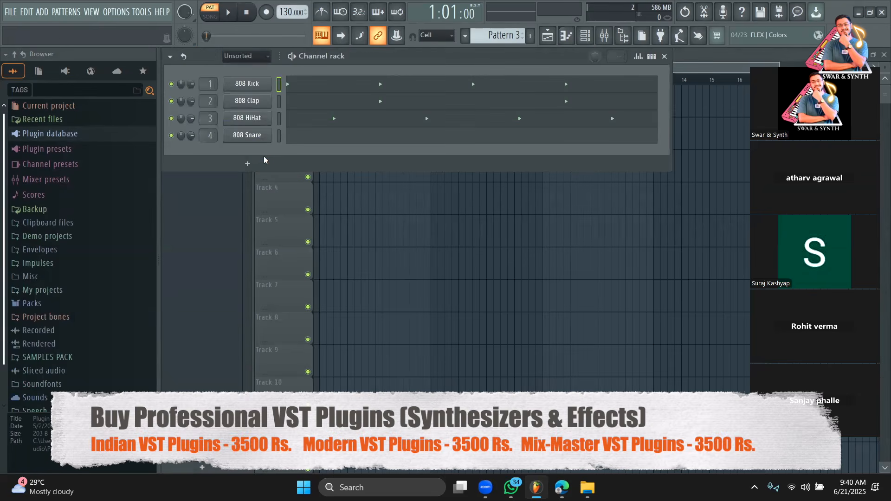
{"action": "left_click", "coordinate": [258, 164]}
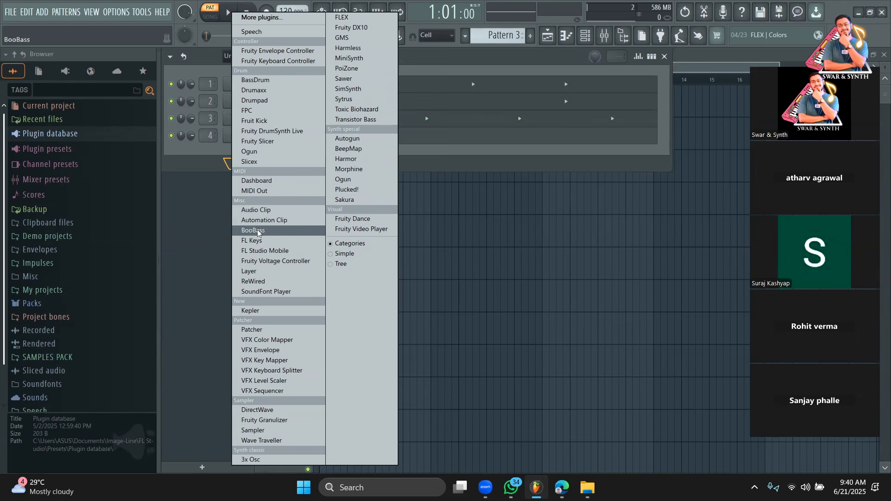
{"action": "left_click", "coordinate": [252, 241]}
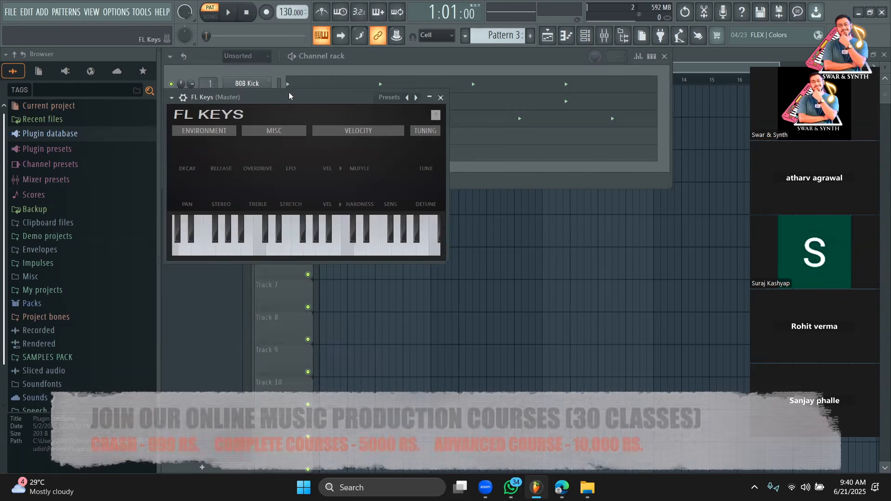
{"action": "scroll", "coordinate": [506, 37], "scroll_direction": "down", "scroll_amount": 1}
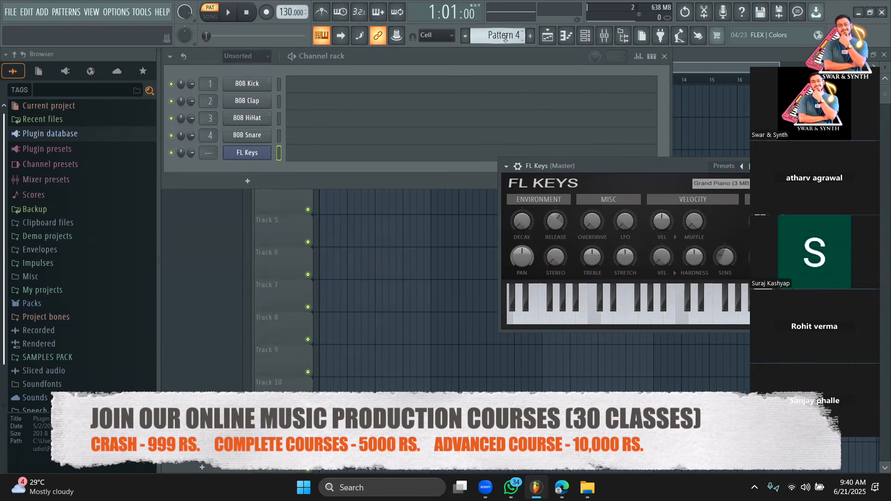
{"action": "left_click_drag", "start_coordinate": [569, 170], "coordinate": [244, 76]}
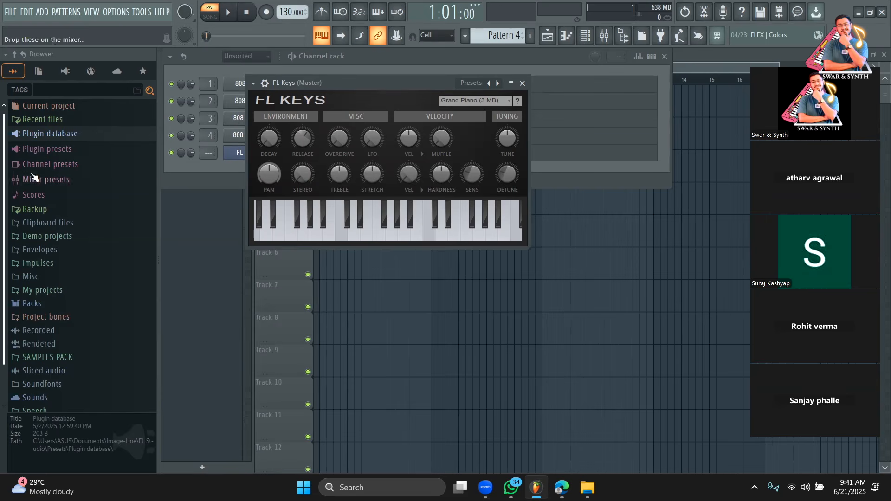
{"action": "left_click", "coordinate": [229, 167]}
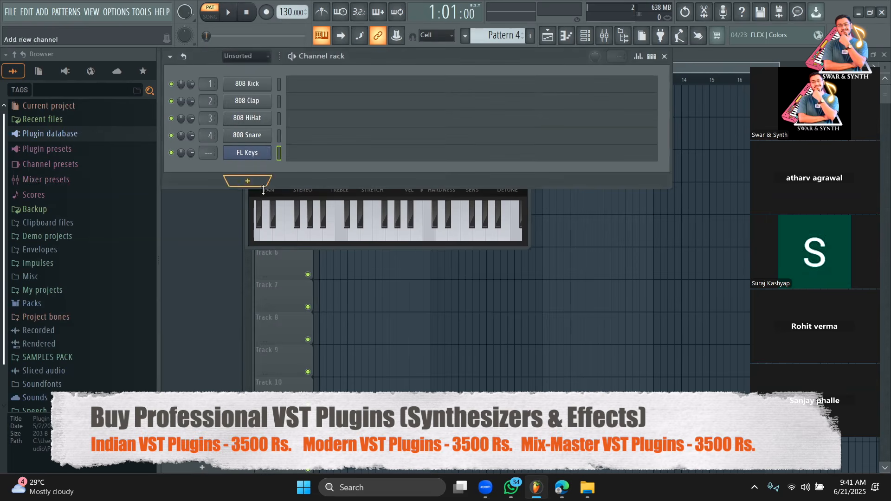
{"action": "left_click", "coordinate": [306, 195]}
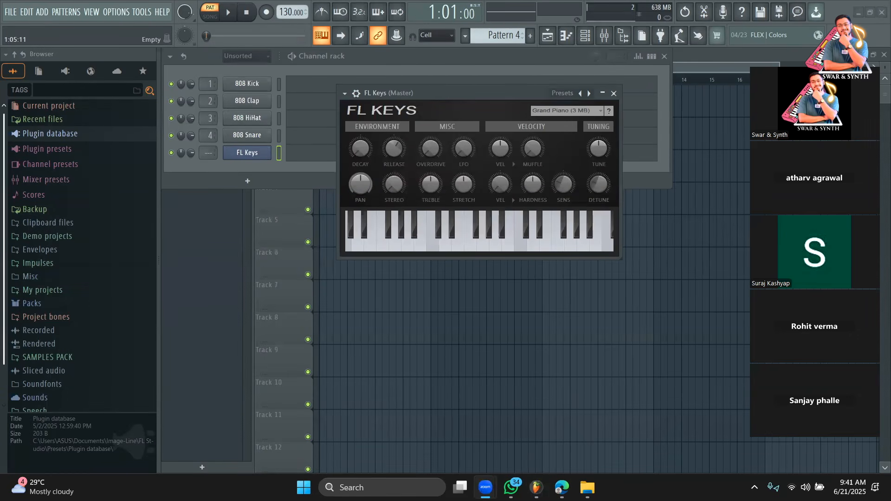
{"action": "left_click", "coordinate": [268, 171]}
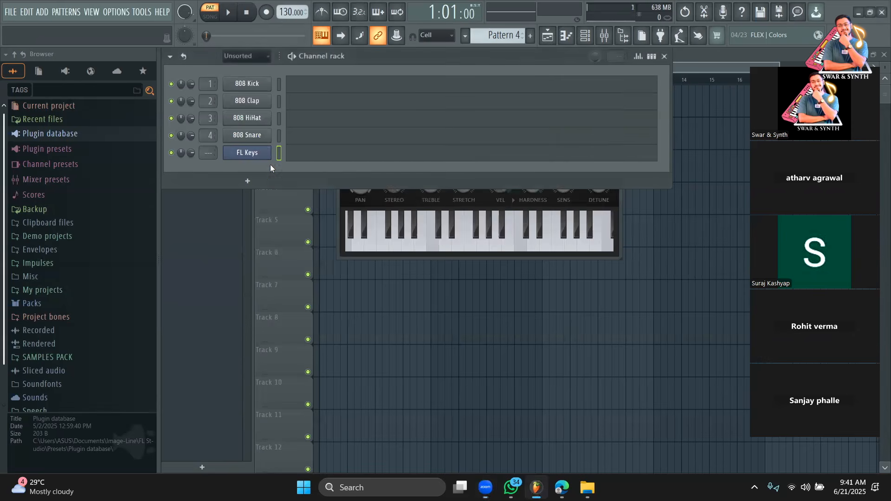
{"action": "left_click", "coordinate": [270, 154]}
{"action": "left_click", "coordinate": [270, 154]}
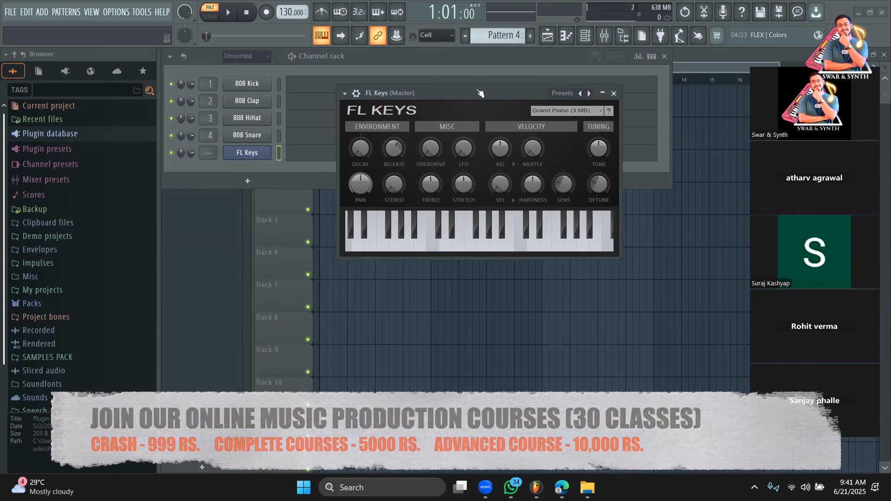
{"action": "left_click", "coordinate": [277, 169]}
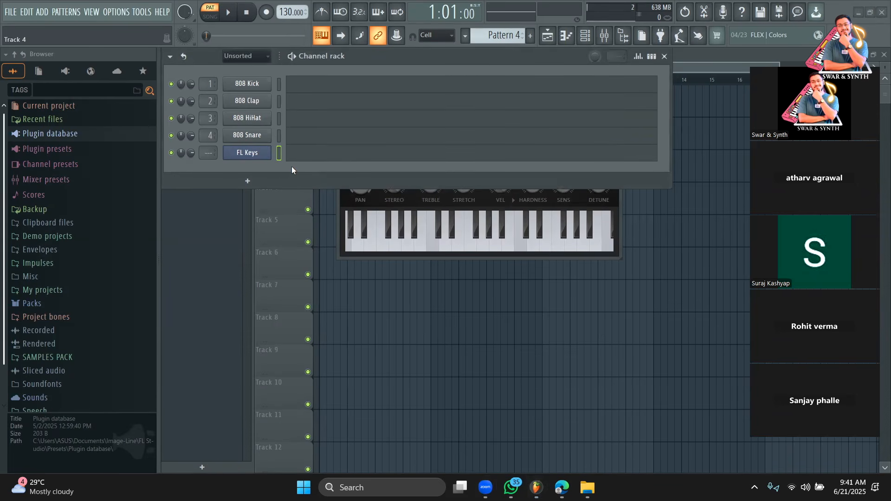
{"action": "left_click", "coordinate": [614, 212]}
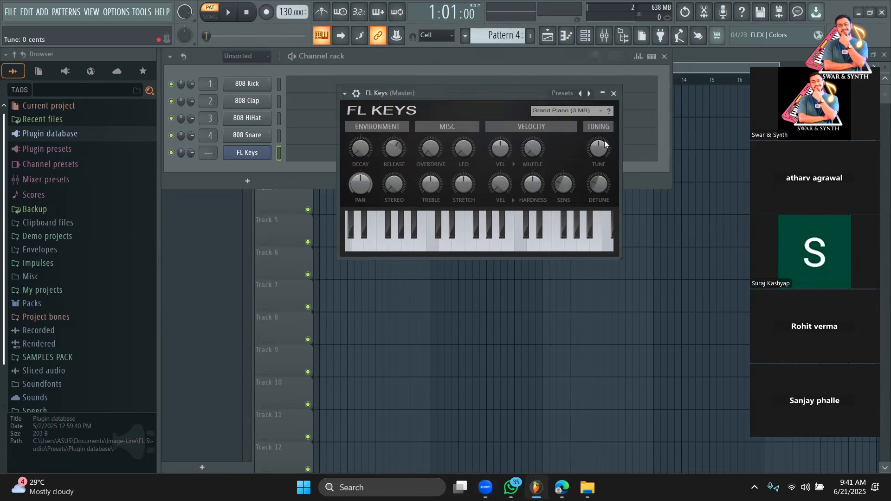
{"action": "left_click", "coordinate": [602, 93]}
{"action": "left_click", "coordinate": [612, 94]}
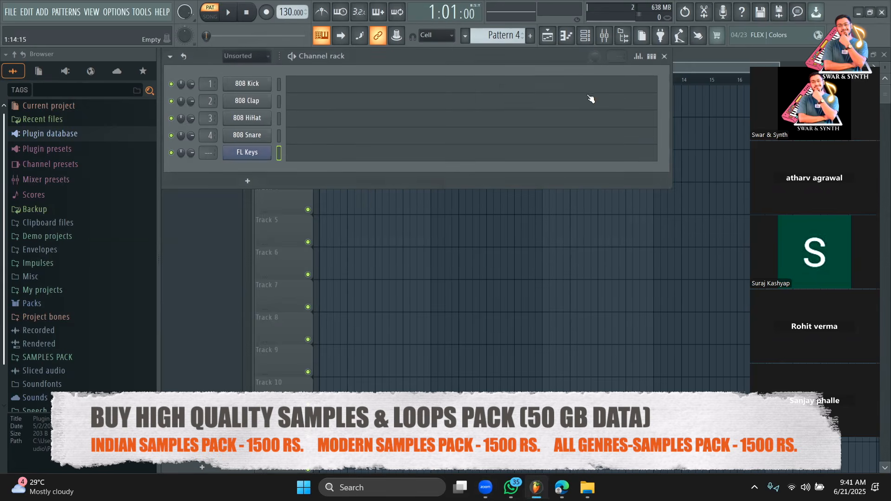
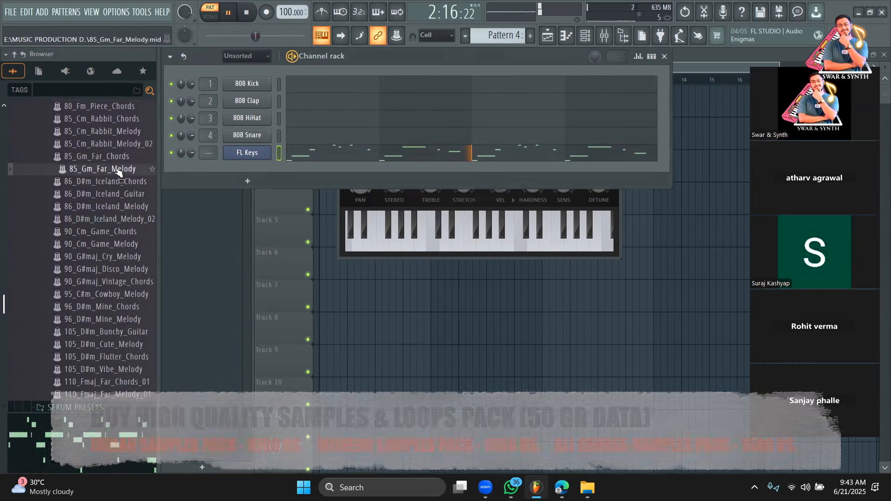
Step: Load the 85_Gm_Far_Melody MIDI file onto the FL Keys channel, listen to it and stop playback
{"action": "left_click_drag", "start_coordinate": [254, 152], "coordinate": [254, 153]}
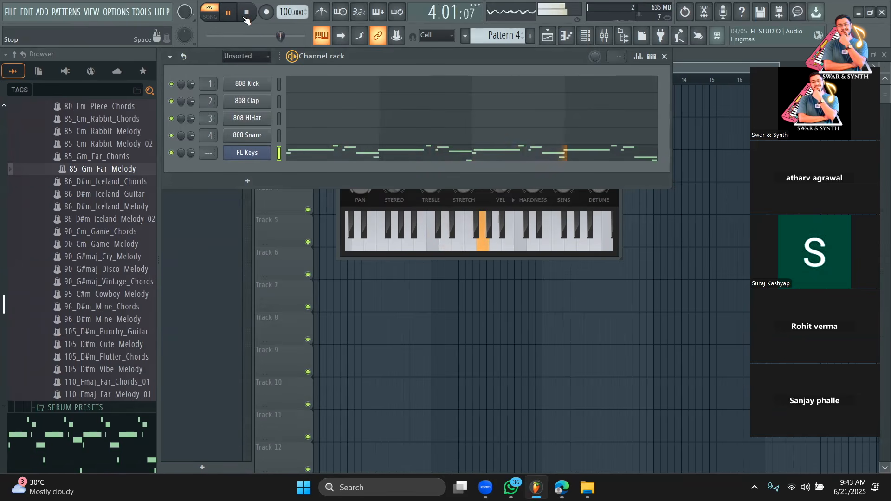
{"action": "left_click", "coordinate": [246, 12]}
Step: Load the 105_D#m_Vibe_Melody MIDI file onto the FL Keys channel and play the pattern to audition it
{"action": "scroll", "coordinate": [93, 279], "scroll_direction": "down", "scroll_amount": 4}
{"action": "left_click_drag", "start_coordinate": [109, 181], "coordinate": [272, 175]}
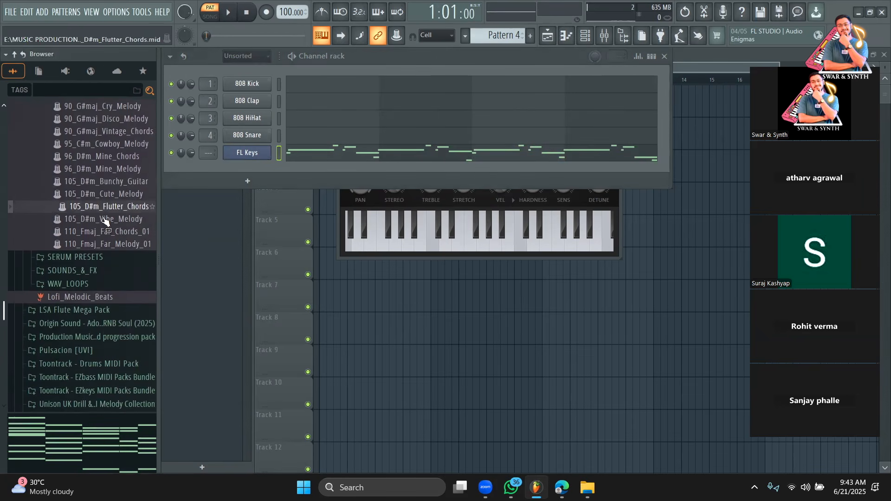
{"action": "left_click", "coordinate": [105, 221]}
{"action": "left_click_drag", "start_coordinate": [243, 155], "coordinate": [243, 155]}
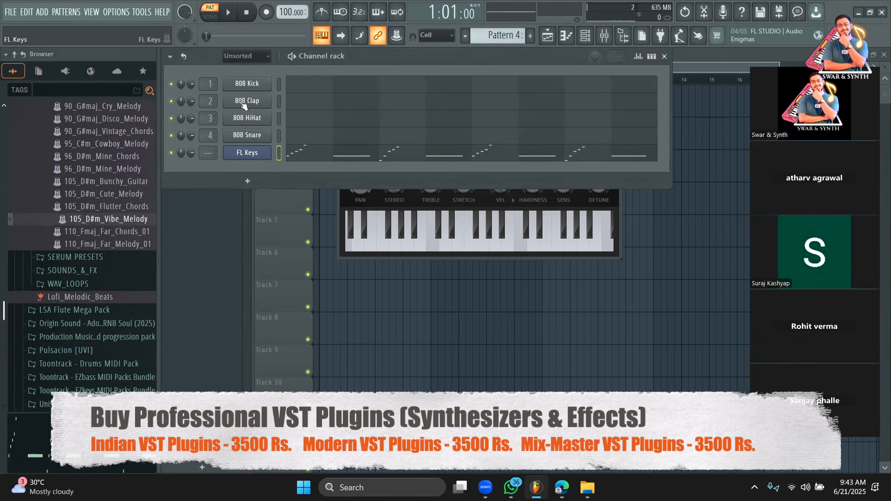
{"action": "key", "text": "space"}
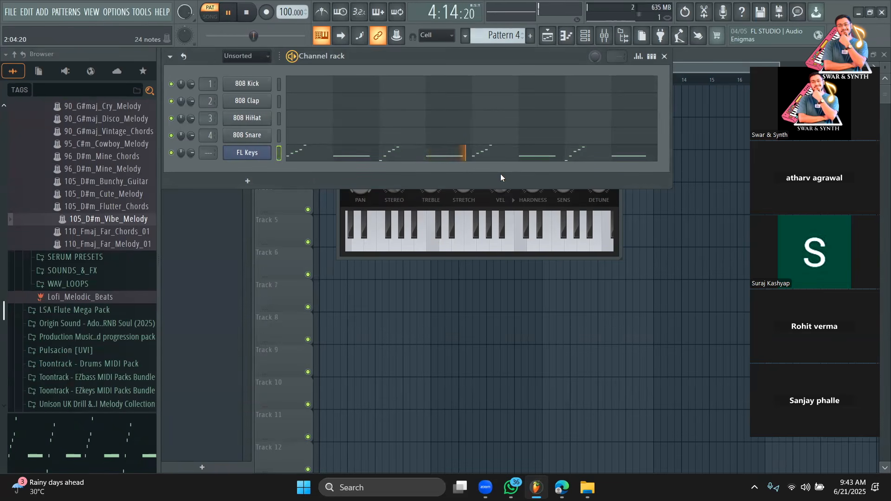
{"action": "key", "text": "space"}
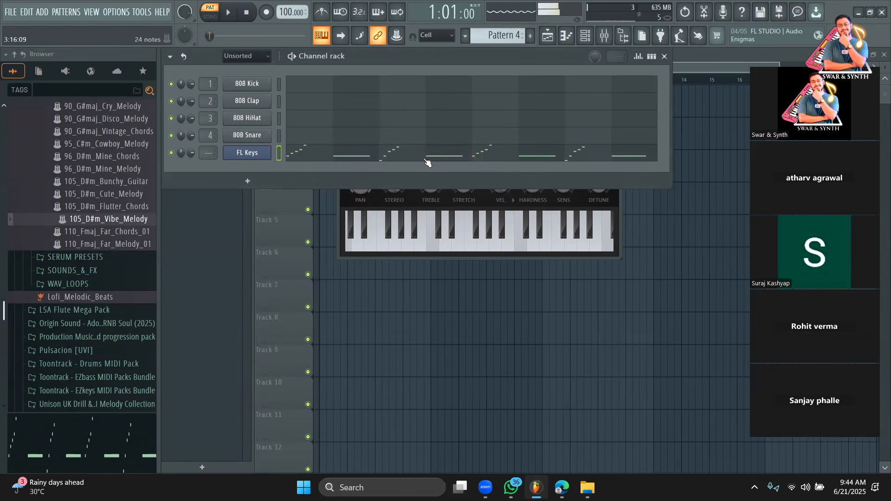
Step: Transpose all notes of the FL Keys melody up one semitone in the piano roll, so it starts on E5
{"action": "left_click", "coordinate": [425, 160]}
{"action": "key", "text": "ctrl+a"}
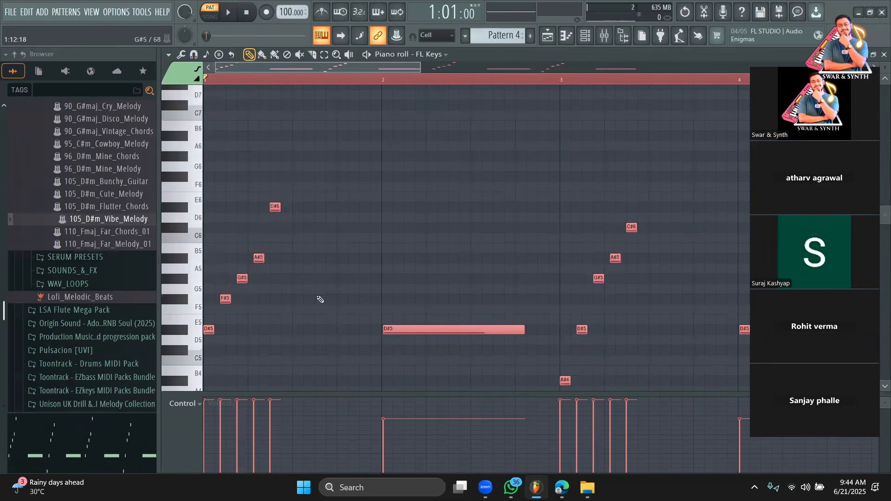
{"action": "scroll", "coordinate": [266, 292], "scroll_direction": "down", "scroll_amount": 3}
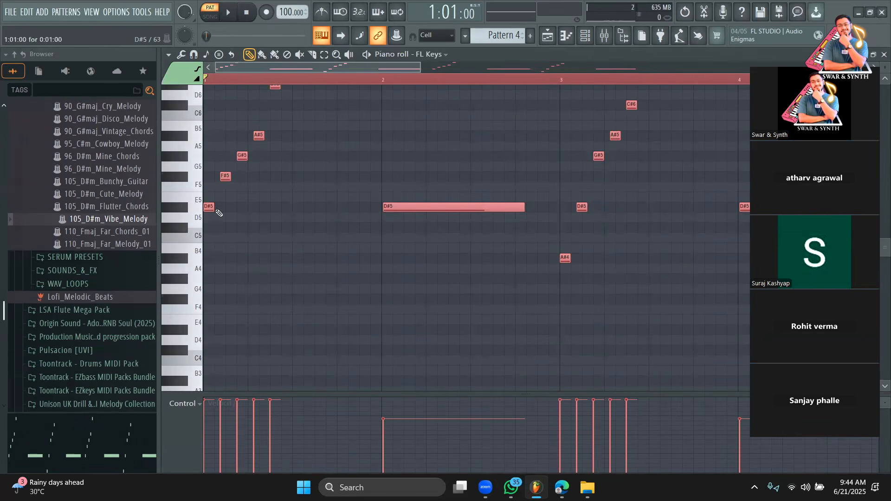
{"action": "left_click_drag", "start_coordinate": [208, 197], "coordinate": [207, 196]}
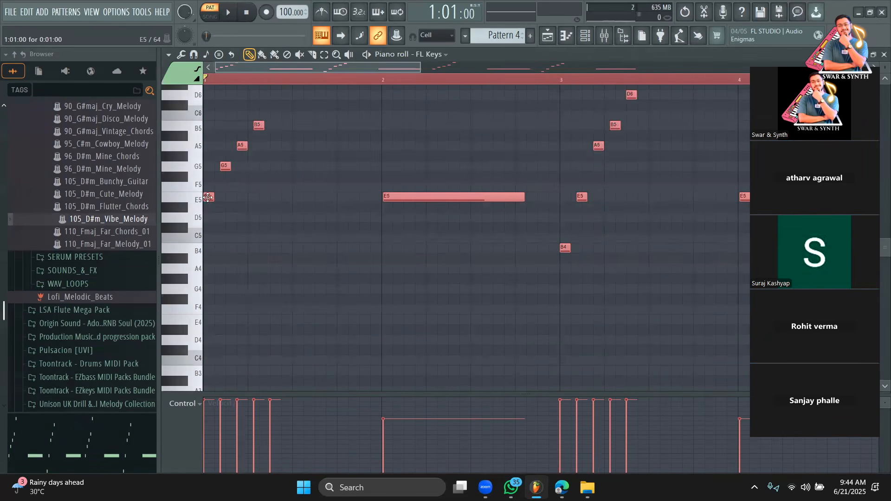
Step: Audition the FL Keys melody, transpose all its notes up one semitone to start on F5, and listen again
{"action": "left_click", "coordinate": [228, 13]}
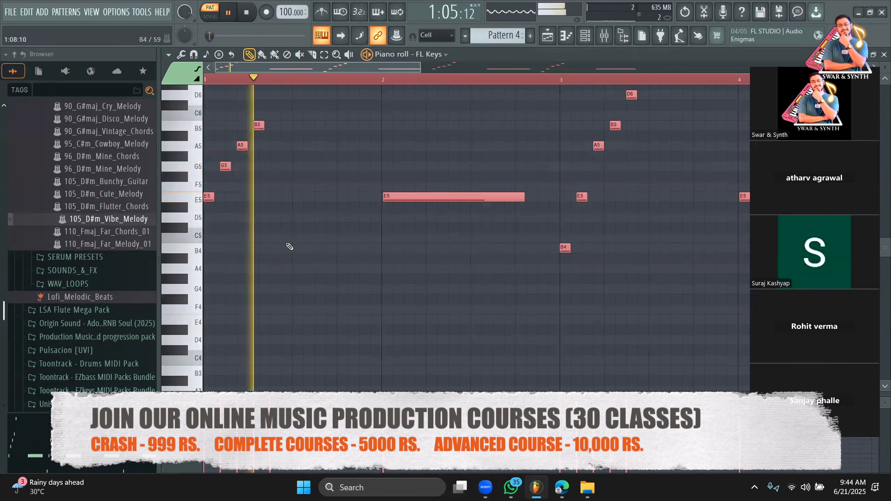
{"action": "scroll", "coordinate": [254, 292], "scroll_direction": "up", "scroll_amount": 2}
{"action": "key", "text": "space"}
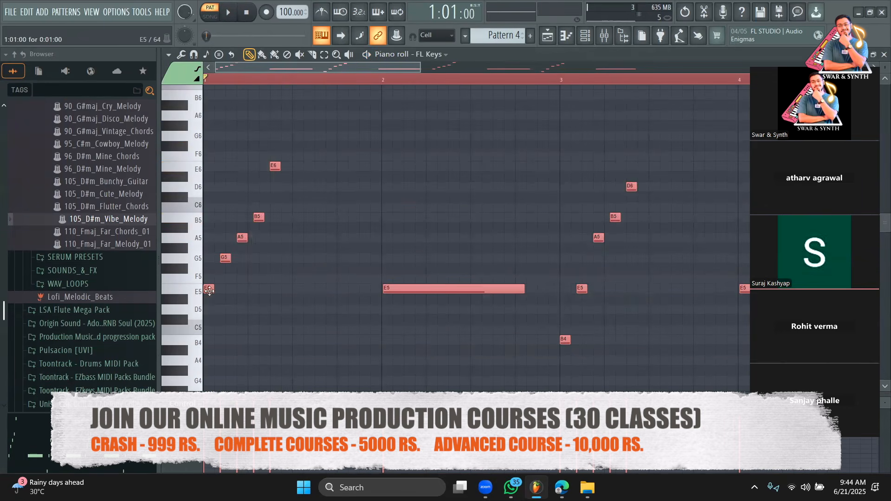
{"action": "left_click_drag", "start_coordinate": [209, 290], "coordinate": [207, 276]}
{"action": "key", "text": "space"}
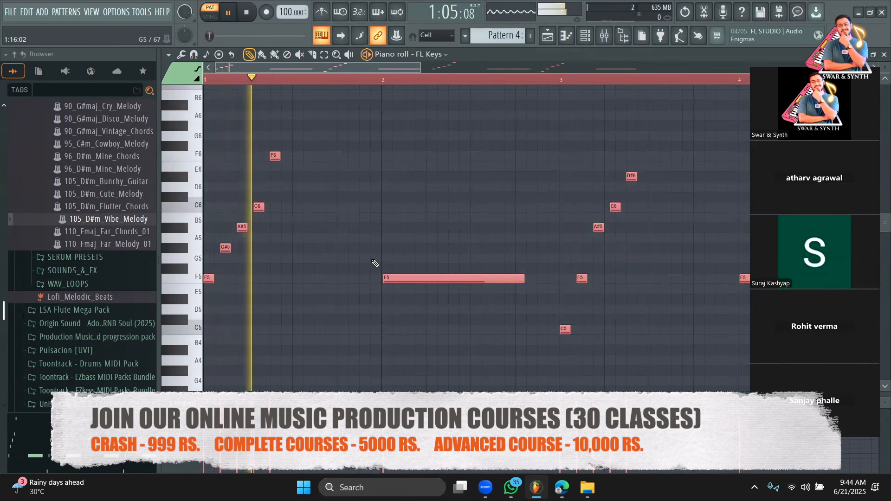
{"action": "key", "text": "space"}
Step: Transpose the melody up two more semitones, first to F#5 and again to G5, auditioning it after each move
{"action": "left_click_drag", "start_coordinate": [207, 278], "coordinate": [207, 266]}
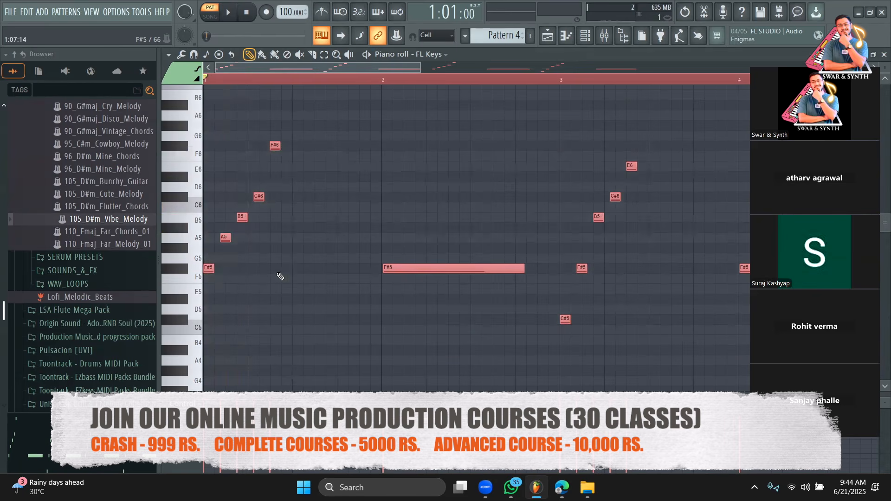
{"action": "key", "text": "space"}
{"action": "scroll", "coordinate": [290, 293], "scroll_direction": "up", "scroll_amount": 2}
{"action": "key", "text": "space"}
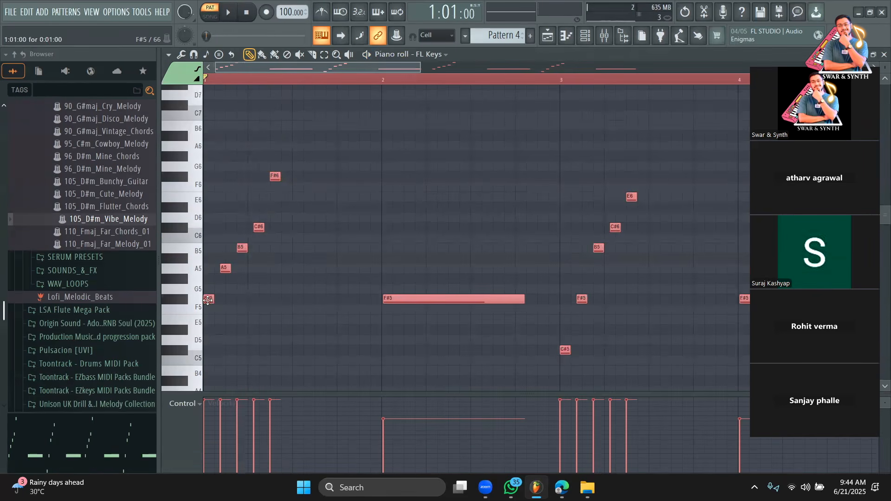
{"action": "left_click_drag", "start_coordinate": [208, 291], "coordinate": [208, 288]}
{"action": "key", "text": "space"}
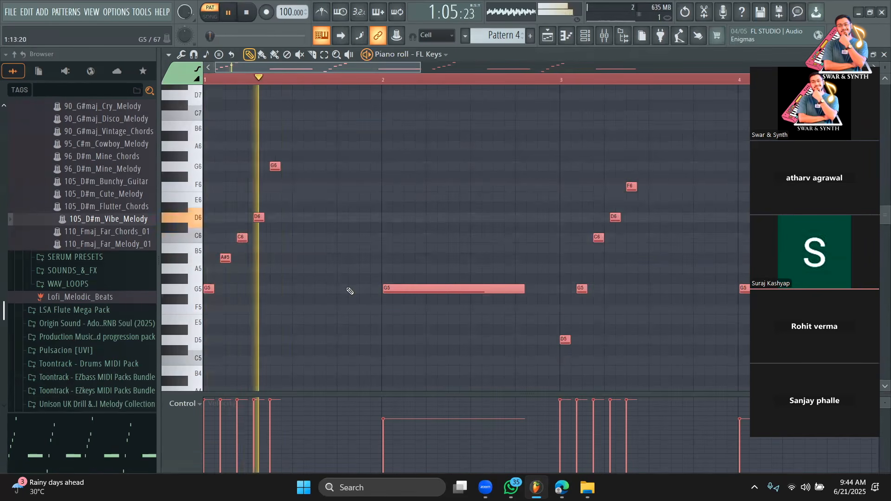
{"action": "key", "text": "space"}
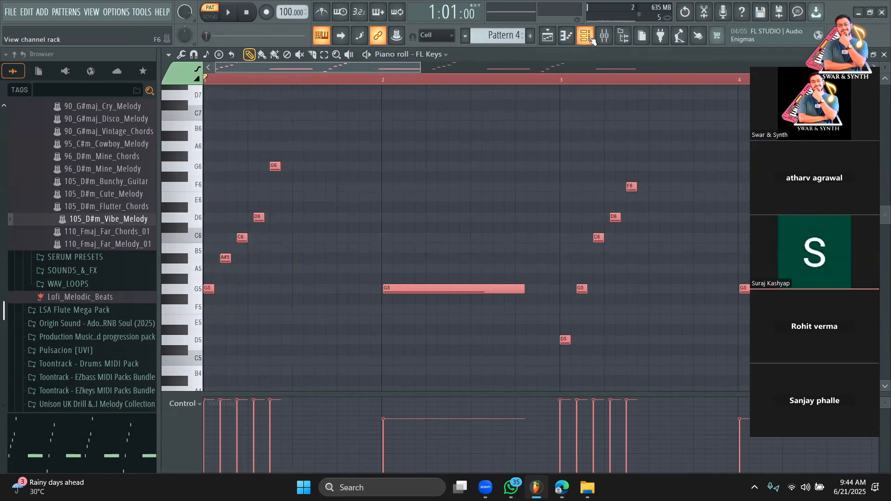
Step: Bring up the channel rack and examine the note previews of the chord and melody files in the MUSIC_MIDI folder, then collapse it
{"action": "left_click", "coordinate": [589, 37]}
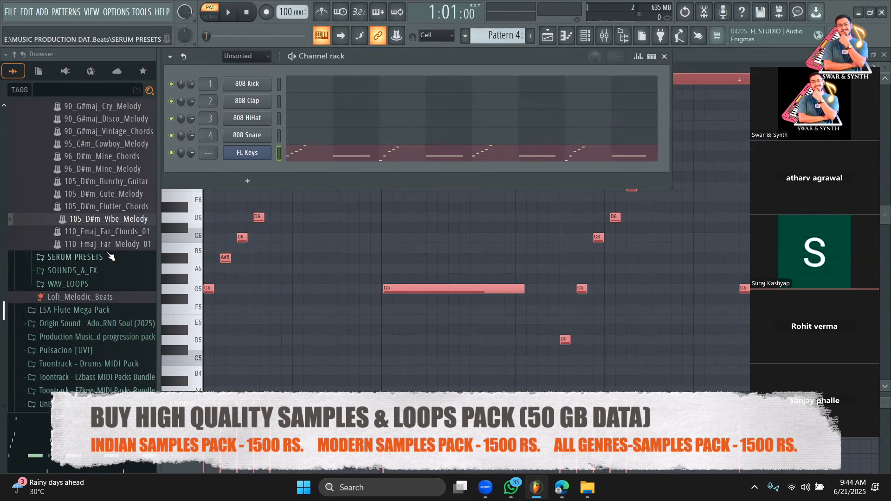
{"action": "scroll", "coordinate": [110, 246], "scroll_direction": "up", "scroll_amount": 4}
{"action": "scroll", "coordinate": [110, 209], "scroll_direction": "down", "scroll_amount": 9}
{"action": "scroll", "coordinate": [110, 183], "scroll_direction": "up", "scroll_amount": 3}
{"action": "left_click", "coordinate": [116, 155]}
{"action": "scroll", "coordinate": [116, 163], "scroll_direction": "up", "scroll_amount": 10}
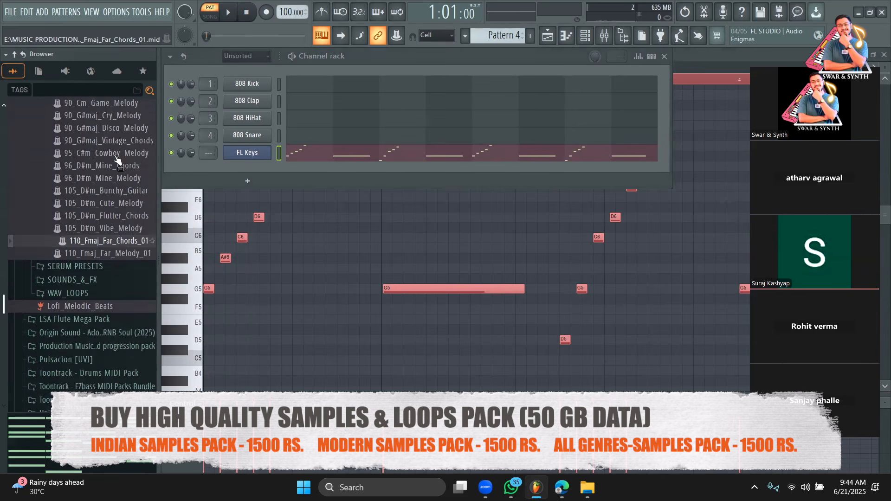
{"action": "left_click", "coordinate": [118, 157]}
{"action": "left_click", "coordinate": [120, 144]}
{"action": "left_click", "coordinate": [122, 133]}
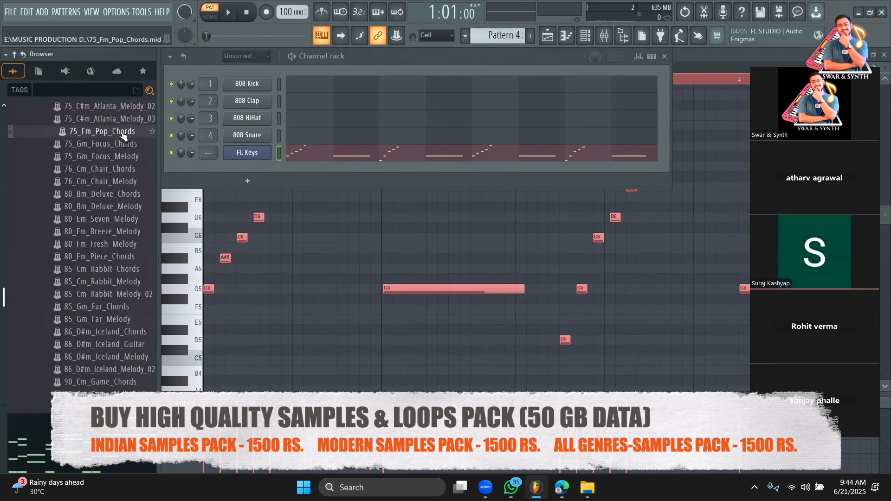
{"action": "left_click_drag", "start_coordinate": [153, 176], "coordinate": [135, 176]}
{"action": "scroll", "coordinate": [116, 177], "scroll_direction": "up", "scroll_amount": 2}
{"action": "left_click", "coordinate": [111, 181]}
{"action": "left_click", "coordinate": [110, 169]}
{"action": "key", "text": "Up"}
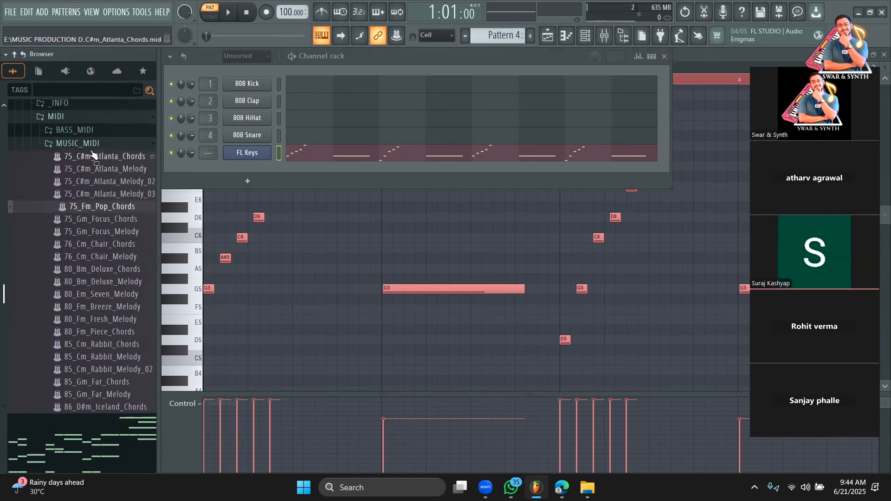
{"action": "left_click", "coordinate": [98, 148]}
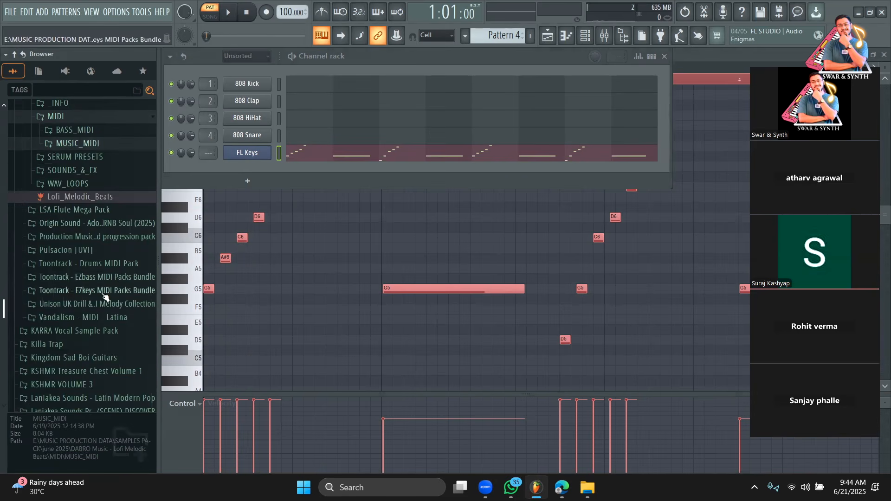
Step: Check the Toontrack Drums and EZbass MIDI pack folders, and search the browser for midi
{"action": "left_click", "coordinate": [117, 268]}
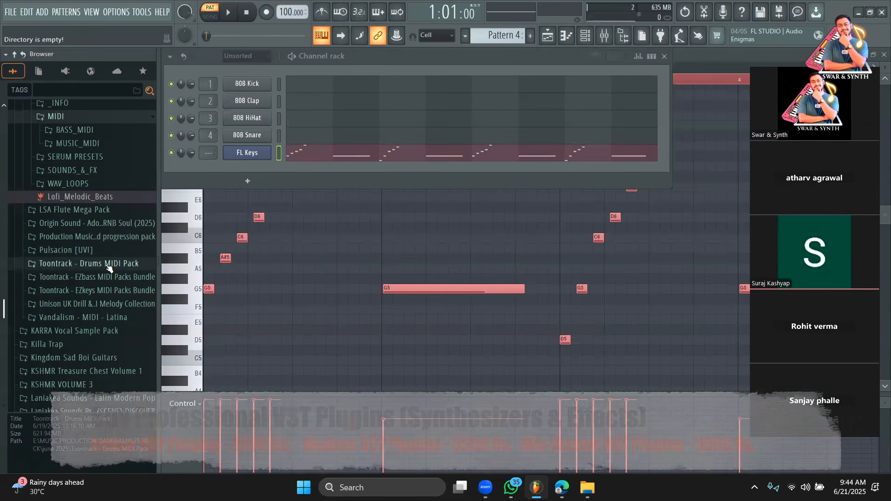
{"action": "left_click", "coordinate": [41, 277]}
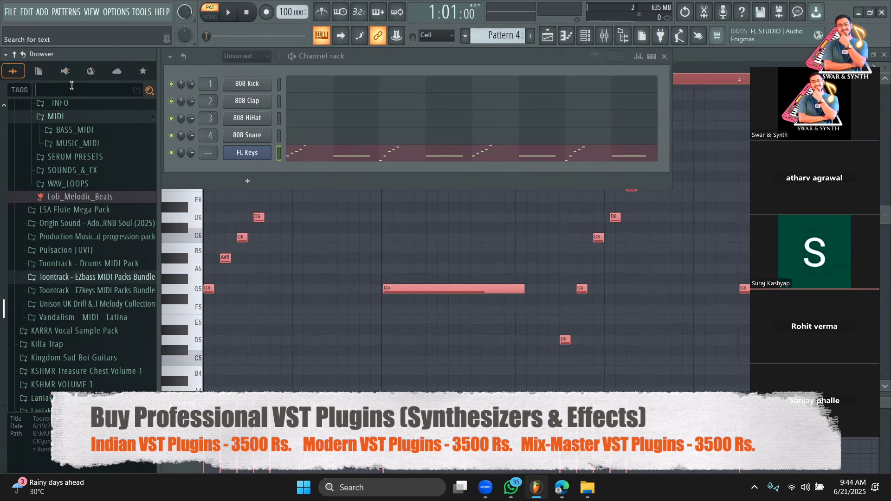
{"action": "key", "text": "Return"}
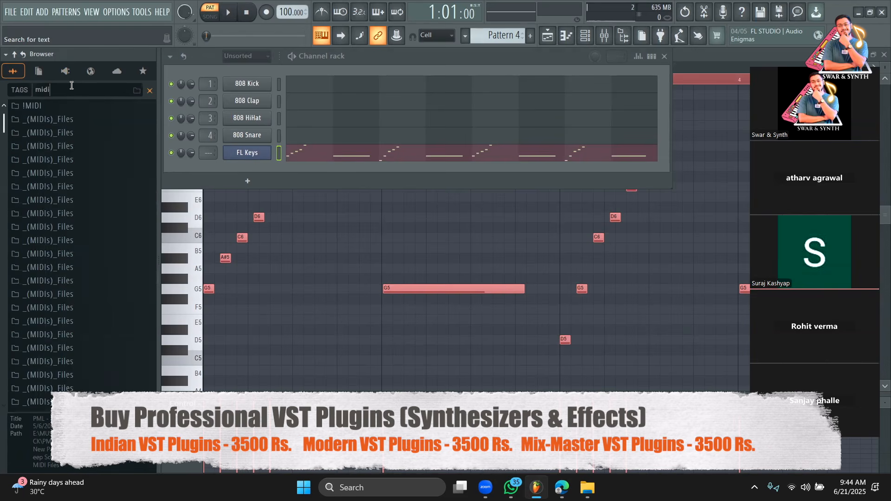
{"action": "scroll", "coordinate": [81, 181], "scroll_direction": "down", "scroll_amount": 5}
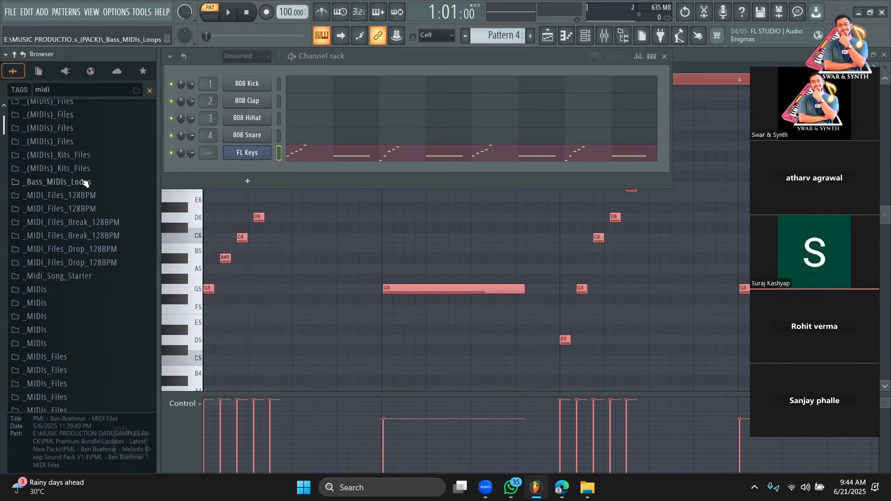
{"action": "scroll", "coordinate": [97, 222], "scroll_direction": "down", "scroll_amount": 3}
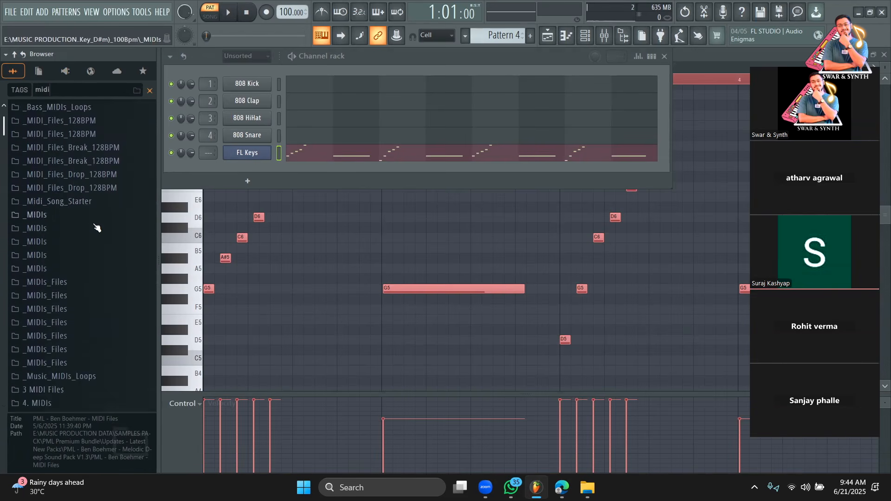
{"action": "left_click", "coordinate": [64, 201]}
{"action": "left_click", "coordinate": [65, 203]}
{"action": "scroll", "coordinate": [64, 232], "scroll_direction": "down", "scroll_amount": 3}
{"action": "scroll", "coordinate": [64, 238], "scroll_direction": "down", "scroll_amount": 5}
{"action": "left_click", "coordinate": [60, 218]}
{"action": "left_click_drag", "start_coordinate": [69, 231], "coordinate": [271, 238]}
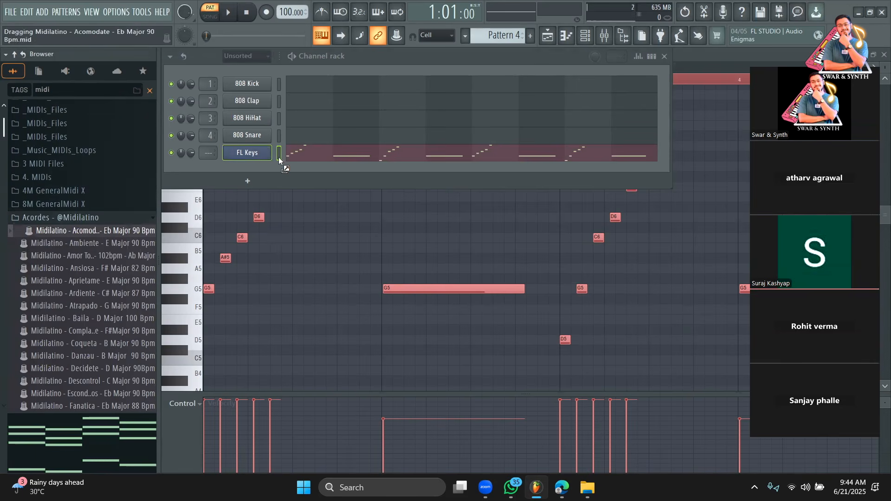
{"action": "left_click_drag", "start_coordinate": [279, 157], "coordinate": [250, 159]}
{"action": "key", "text": "space"}
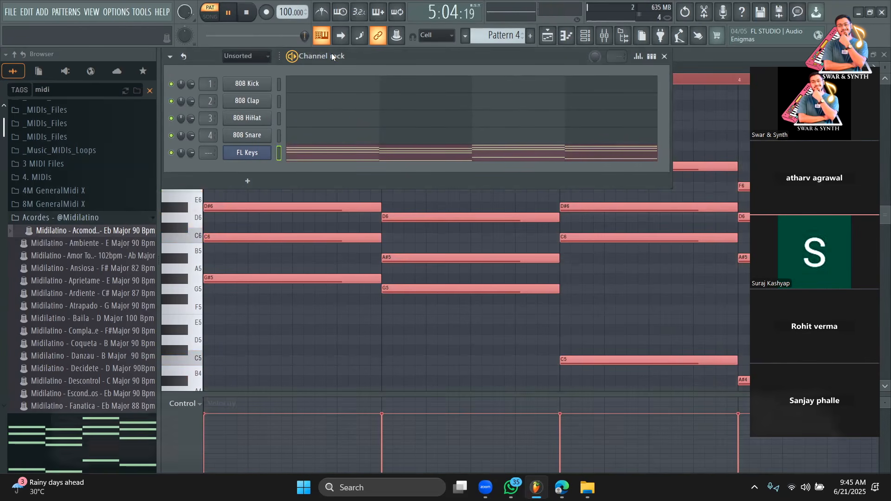
{"action": "key", "text": "space"}
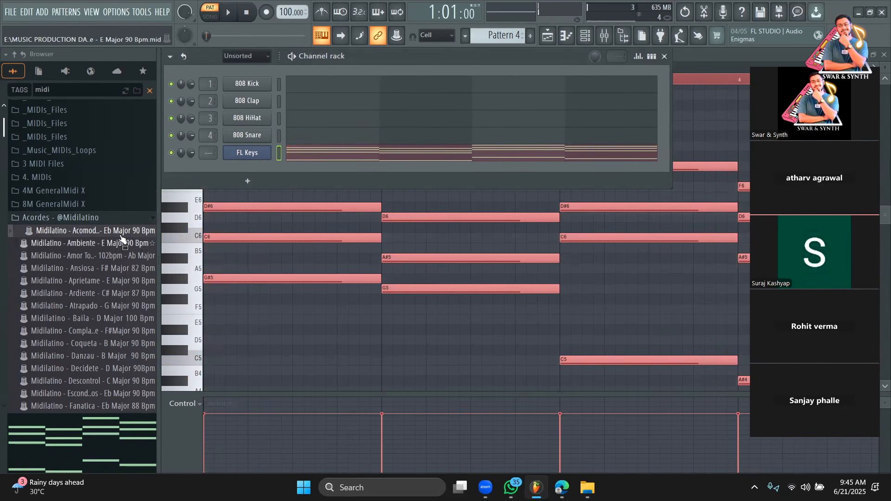
Step: Transpose all FL Keys chord notes up three semitones in the piano roll, audition them, and raise them another three semitones
{"action": "left_click", "coordinate": [296, 157]}
{"action": "left_click", "coordinate": [297, 156]}
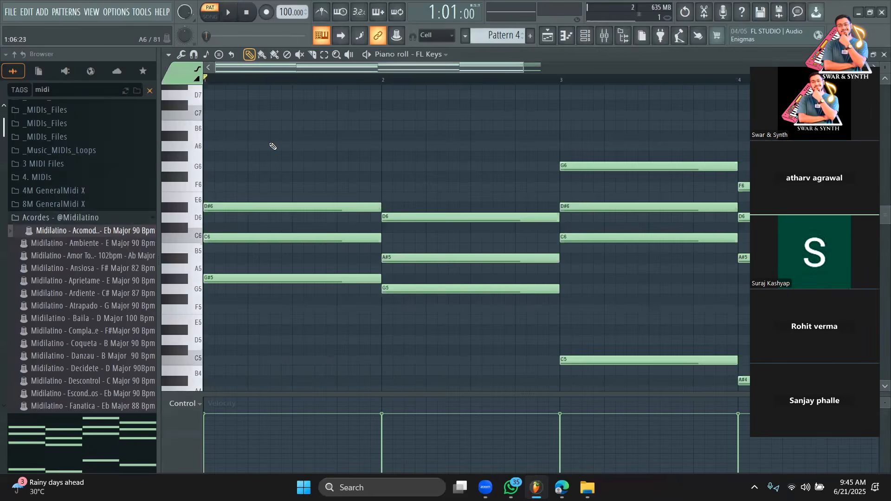
{"action": "key", "text": "ctrl+a"}
{"action": "left_click_drag", "start_coordinate": [225, 275], "coordinate": [223, 238]}
{"action": "key", "text": "space"}
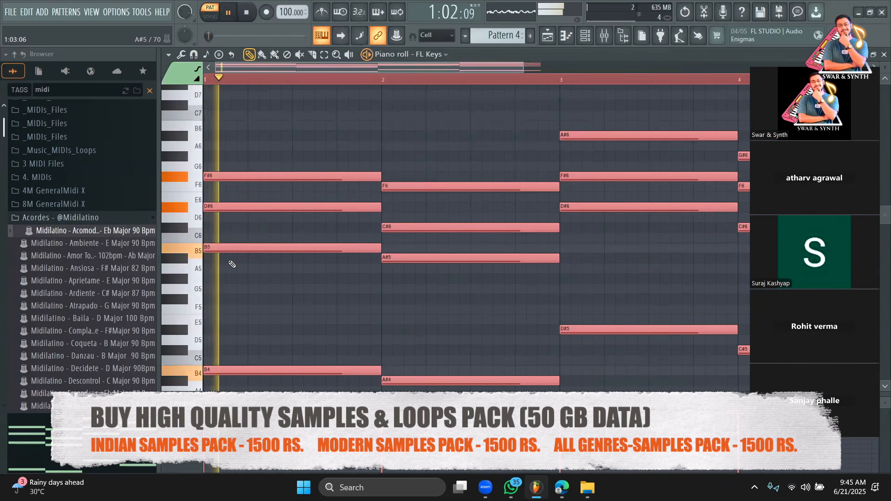
{"action": "left_click_drag", "start_coordinate": [224, 247], "coordinate": [218, 217]}
{"action": "key", "text": "space"}
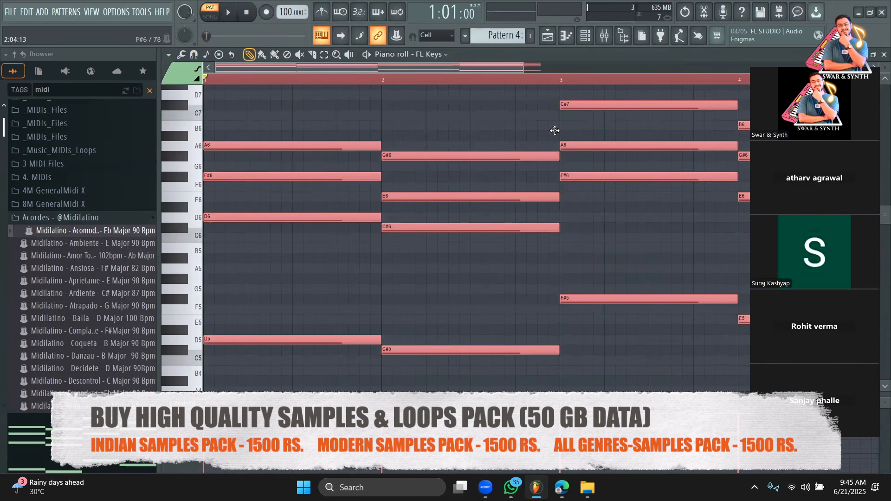
Step: Load the Midi 1 Main Pattern from the Arachna Hi-Hat MIDI Kit onto the 808 HiHat channel and play it with FL Keys muted
{"action": "left_click", "coordinate": [591, 38]}
{"action": "scroll", "coordinate": [88, 232], "scroll_direction": "down", "scroll_amount": 15}
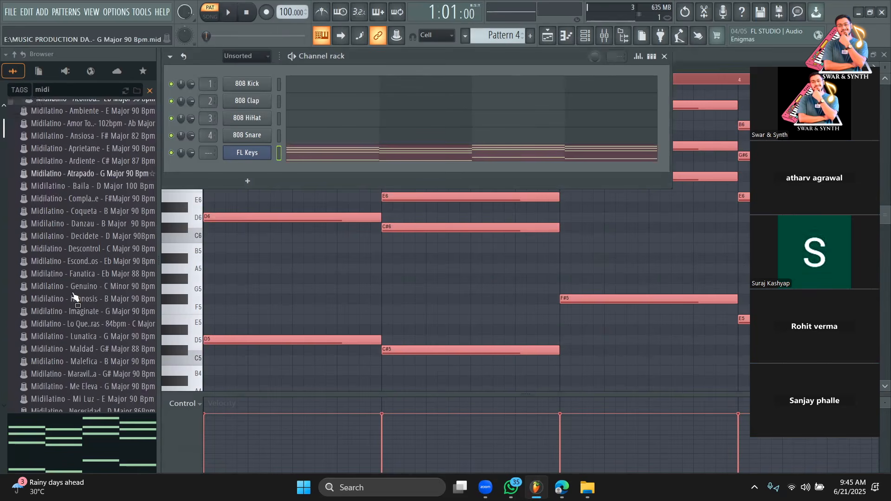
{"action": "left_click", "coordinate": [91, 220]}
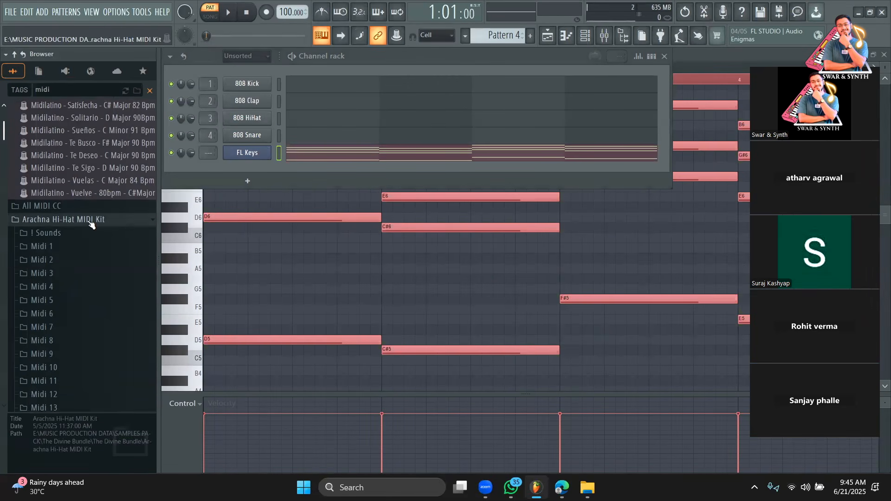
{"action": "left_click", "coordinate": [46, 246]}
{"action": "left_click_drag", "start_coordinate": [60, 258], "coordinate": [241, 119]}
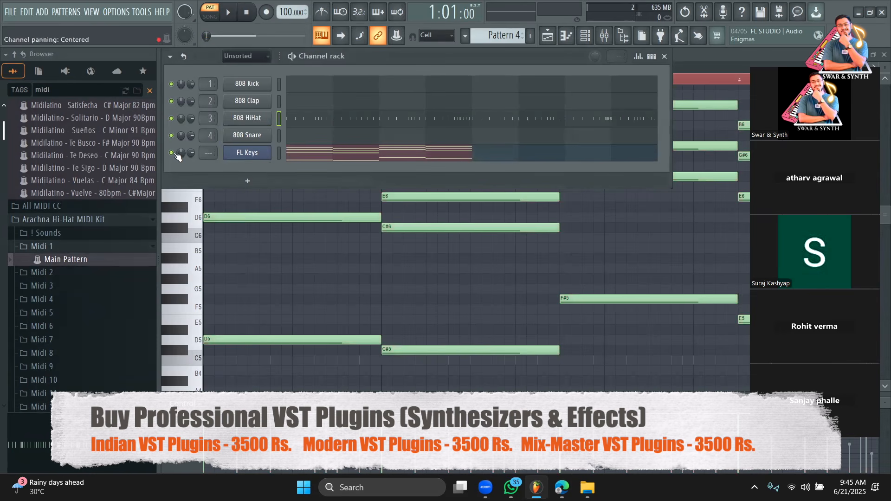
{"action": "left_click", "coordinate": [237, 18]}
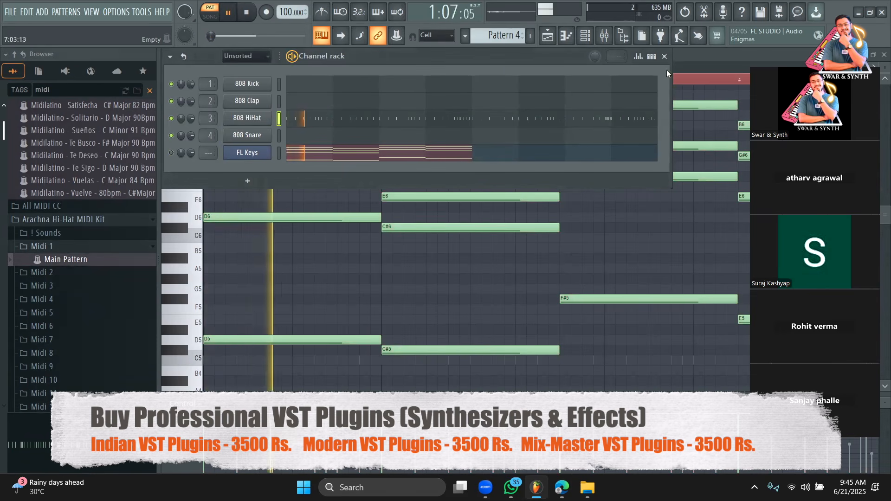
Step: Set the project tempo to 168 BPM without restretching the channels, and collapse the Midi 1 folder
{"action": "left_click_drag", "start_coordinate": [292, 12], "coordinate": [291, 7]}
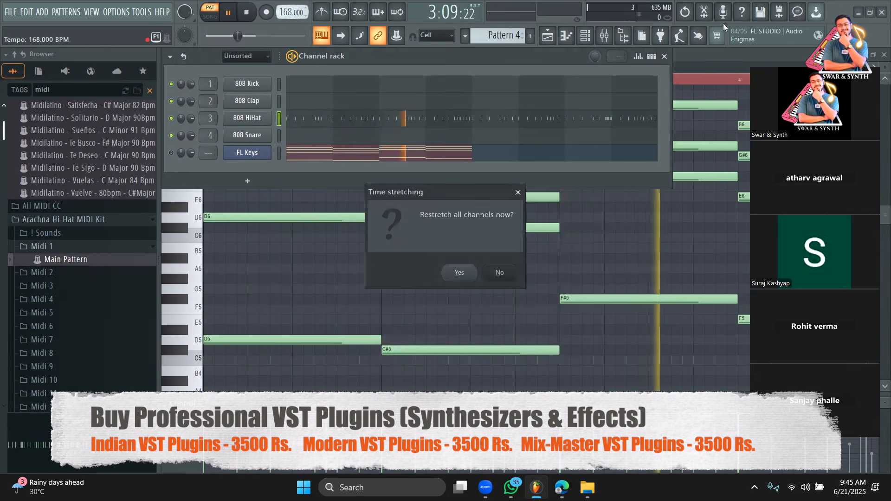
{"action": "left_click", "coordinate": [518, 192]}
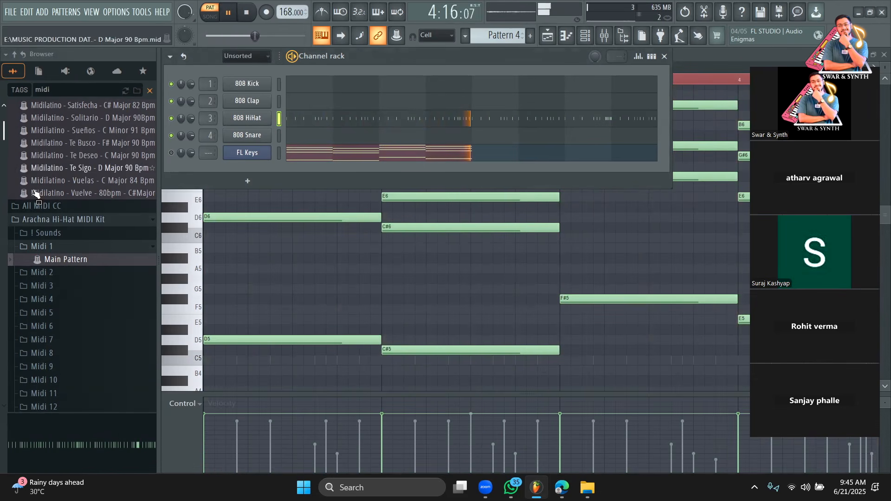
{"action": "left_click", "coordinate": [65, 299]}
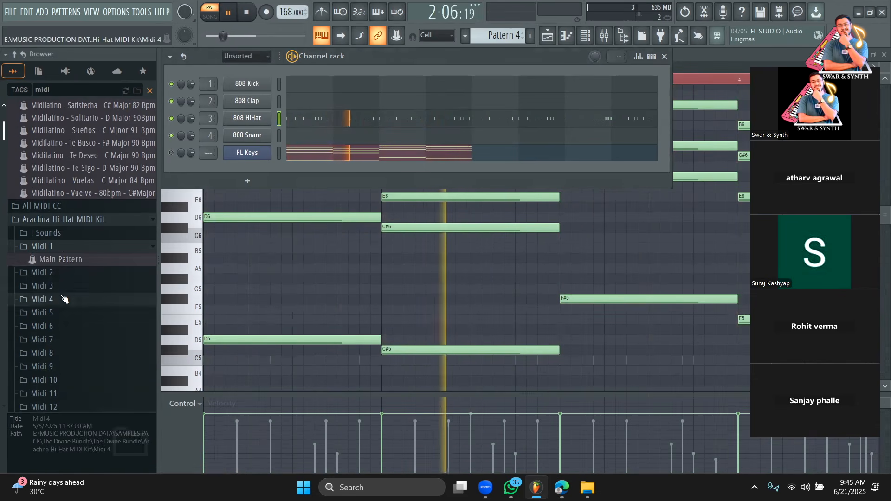
{"action": "left_click", "coordinate": [69, 246]}
{"action": "scroll", "coordinate": [70, 253], "scroll_direction": "down", "scroll_amount": 5}
{"action": "key", "text": "space"}
Step: Switch the channel rack to the step sequencer and place 808 Kick hits on steps 1, 9, 17 and 25 during playback
{"action": "left_click", "coordinate": [651, 56]}
{"action": "left_click", "coordinate": [291, 83]}
{"action": "key", "text": "space"}
{"action": "left_click", "coordinate": [365, 84]}
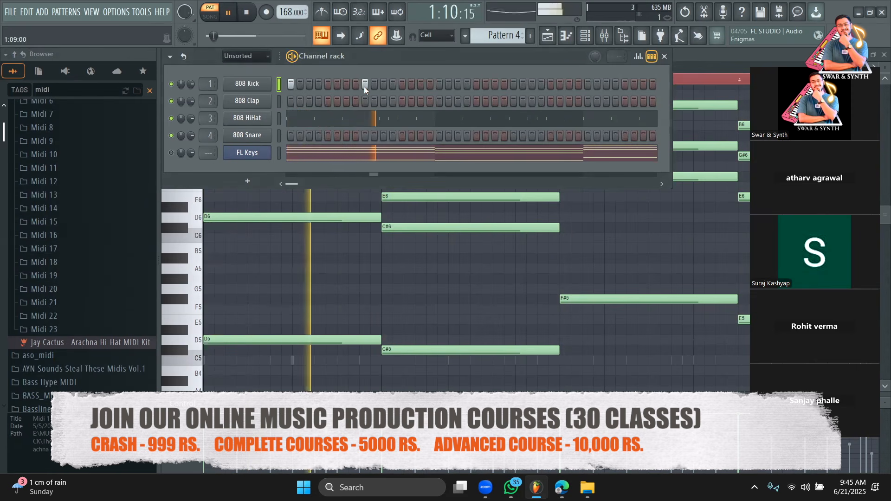
{"action": "left_click", "coordinate": [439, 84]}
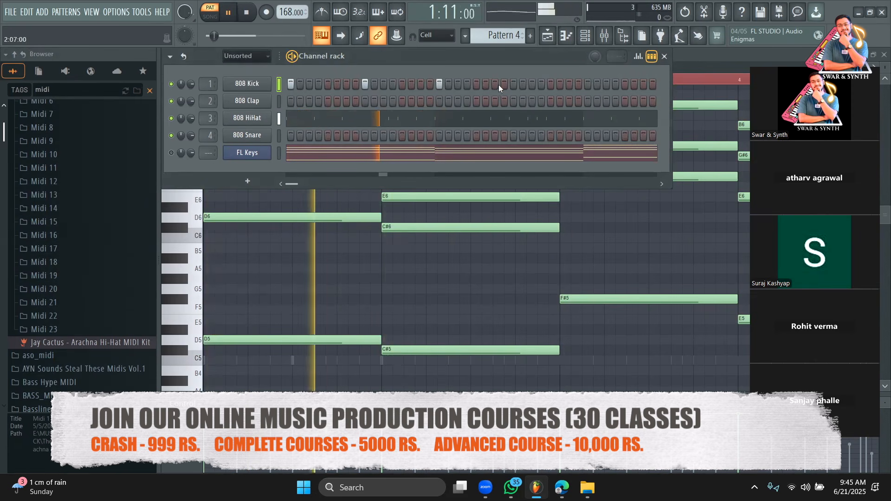
{"action": "left_click", "coordinate": [512, 84]}
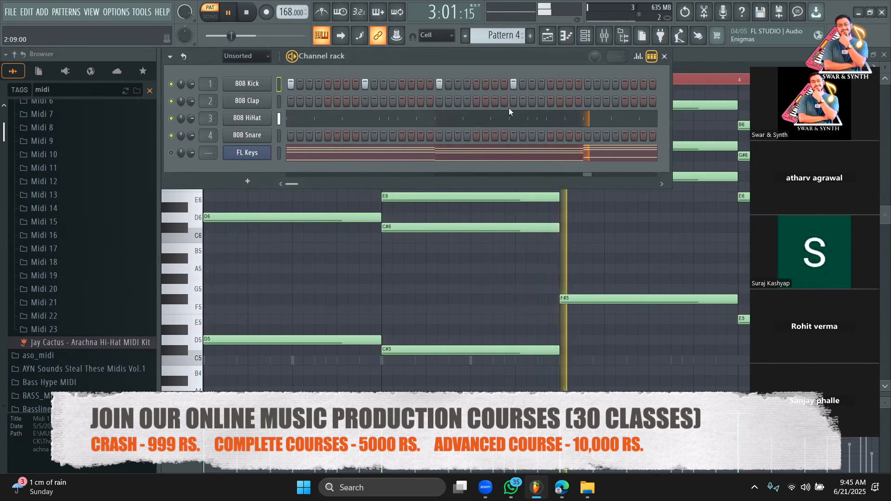
Step: Add 808 Clap hits on steps 9 and 25 and play the pattern with the hi-hats
{"action": "left_click", "coordinate": [364, 101]}
{"action": "key", "text": "space"}
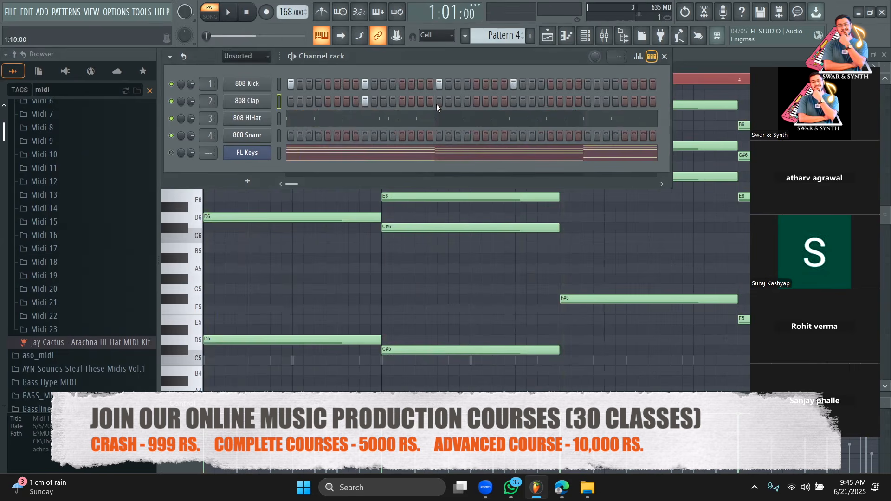
{"action": "left_click", "coordinate": [512, 101]}
{"action": "key", "text": "space"}
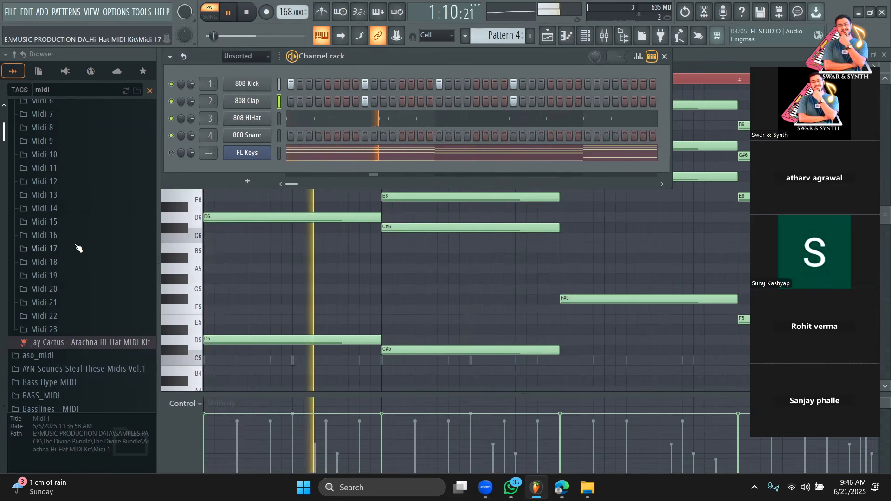
Step: Stop playback and examine the MIDI folders listed in the browser's midi search results
{"action": "scroll", "coordinate": [75, 250], "scroll_direction": "down", "scroll_amount": 3}
{"action": "scroll", "coordinate": [76, 249], "scroll_direction": "down", "scroll_amount": 3}
{"action": "key", "text": "space"}
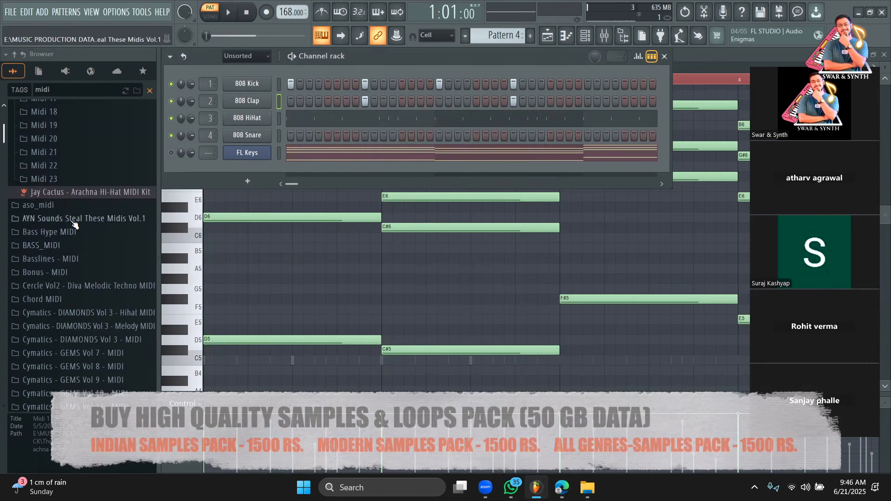
{"action": "scroll", "coordinate": [75, 224], "scroll_direction": "down", "scroll_amount": 6}
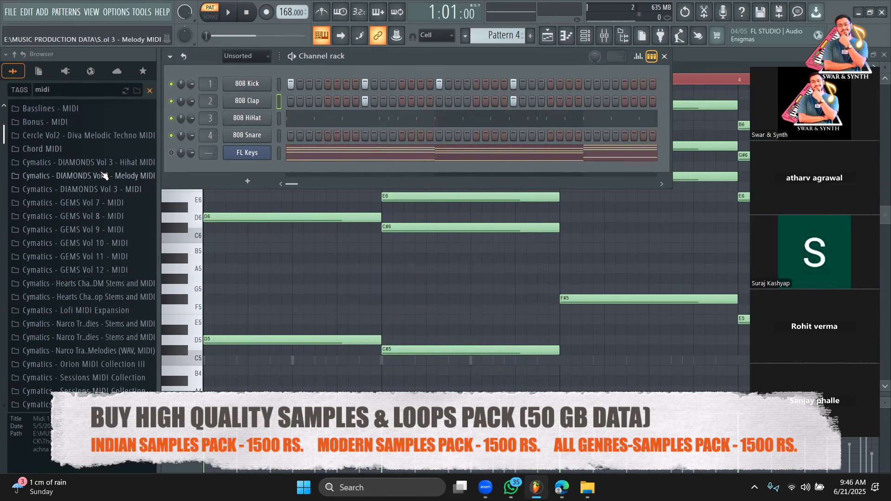
{"action": "scroll", "coordinate": [115, 211], "scroll_direction": "down", "scroll_amount": 3}
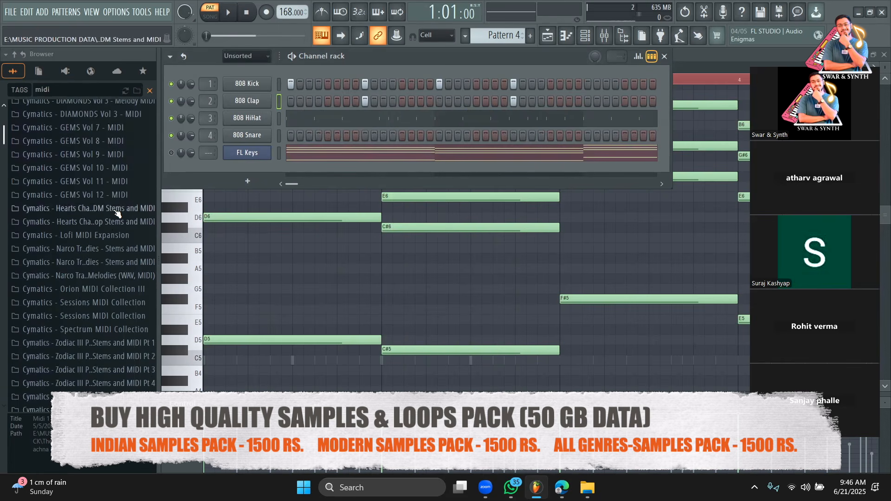
{"action": "scroll", "coordinate": [115, 245], "scroll_direction": "down", "scroll_amount": 3}
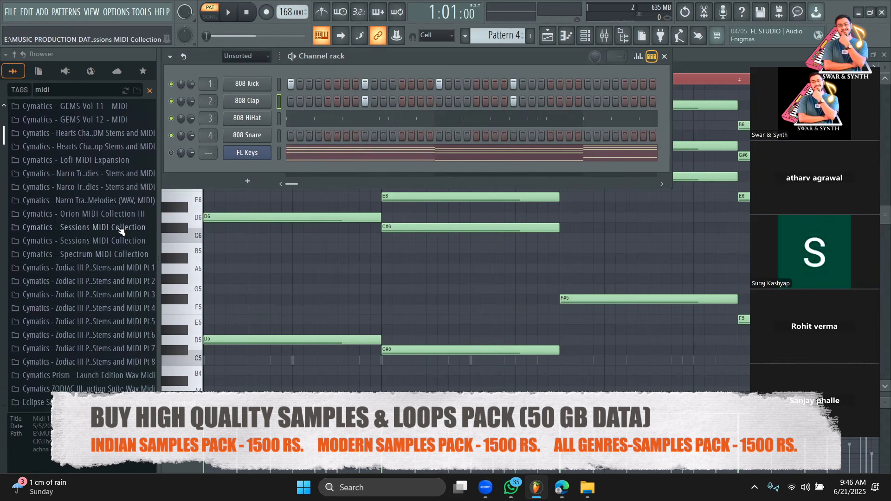
{"action": "scroll", "coordinate": [120, 232], "scroll_direction": "down", "scroll_amount": 6}
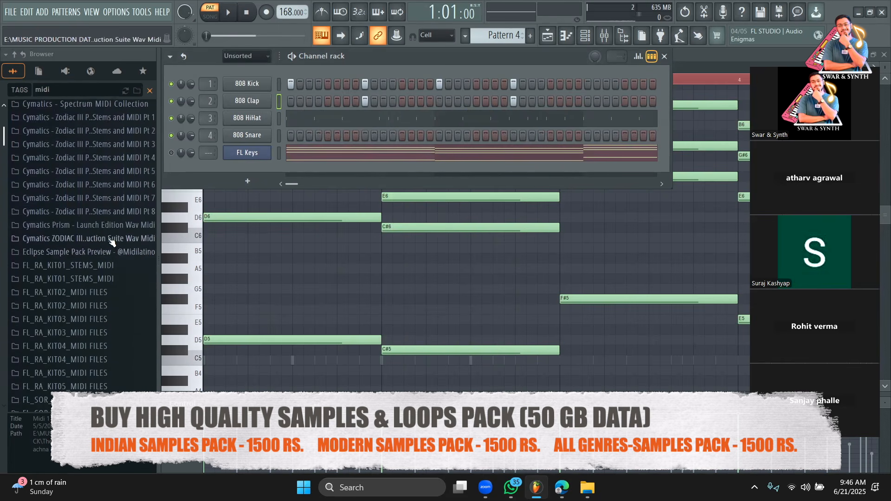
{"action": "scroll", "coordinate": [104, 260], "scroll_direction": "down", "scroll_amount": 9}
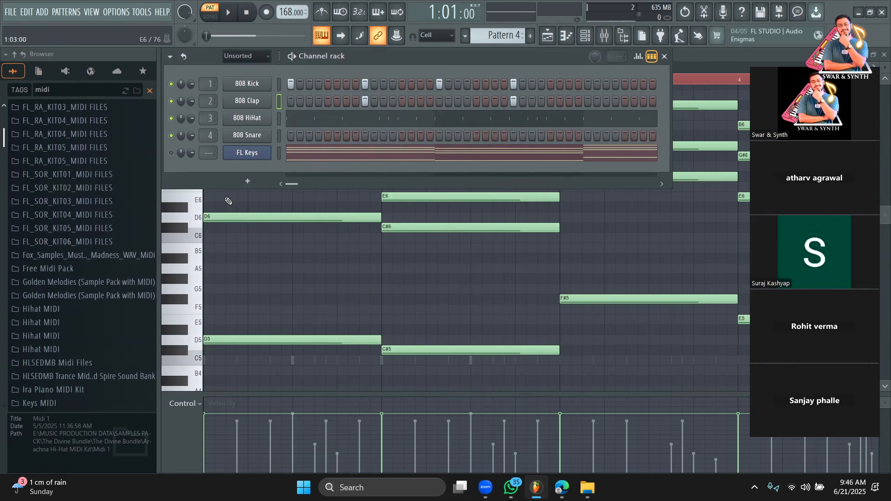
Step: Switch to the empty Pattern 6 and look further through the MIDI folders in the browser
{"action": "key", "text": "F4"}
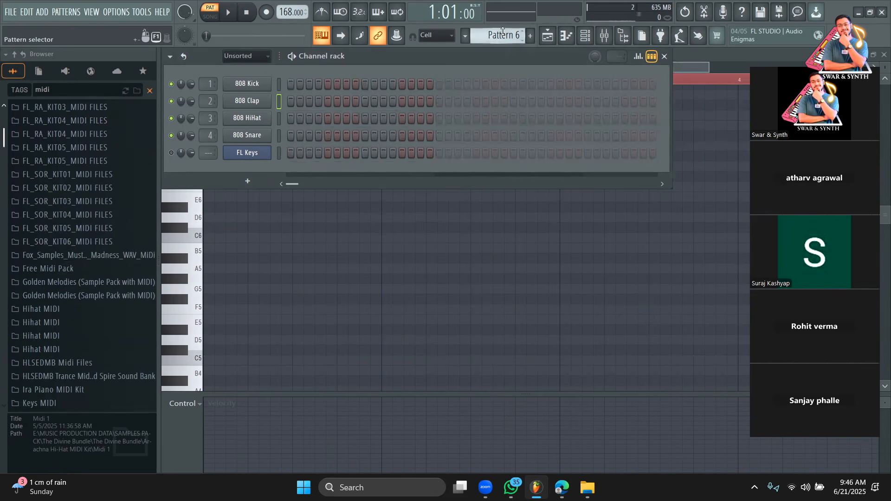
{"action": "scroll", "coordinate": [69, 304], "scroll_direction": "down", "scroll_amount": 8}
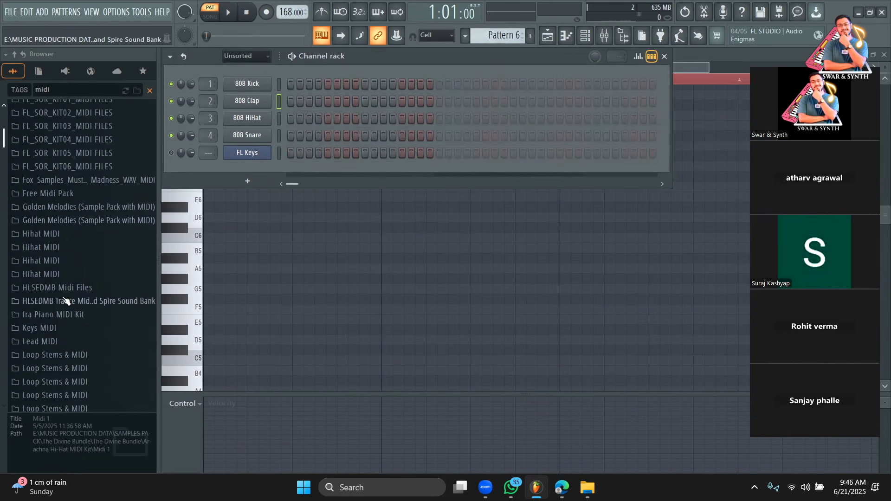
{"action": "scroll", "coordinate": [38, 287], "scroll_direction": "down", "scroll_amount": 10}
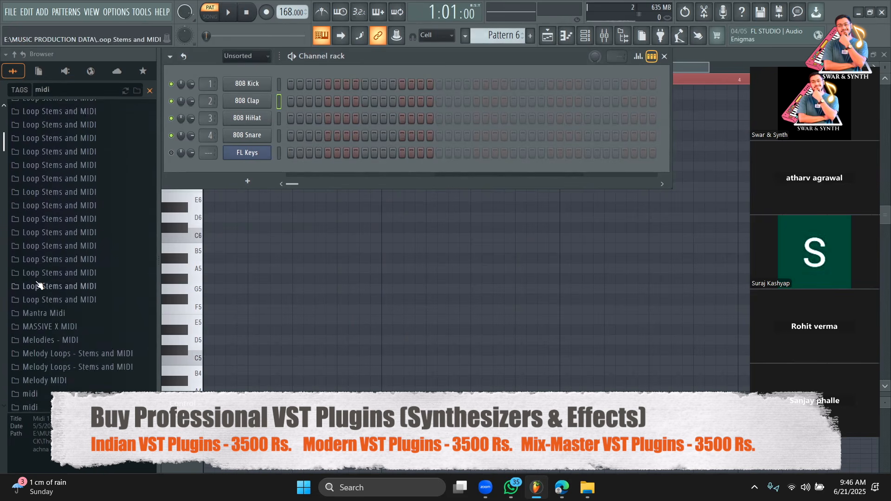
{"action": "scroll", "coordinate": [64, 298], "scroll_direction": "down", "scroll_amount": 4}
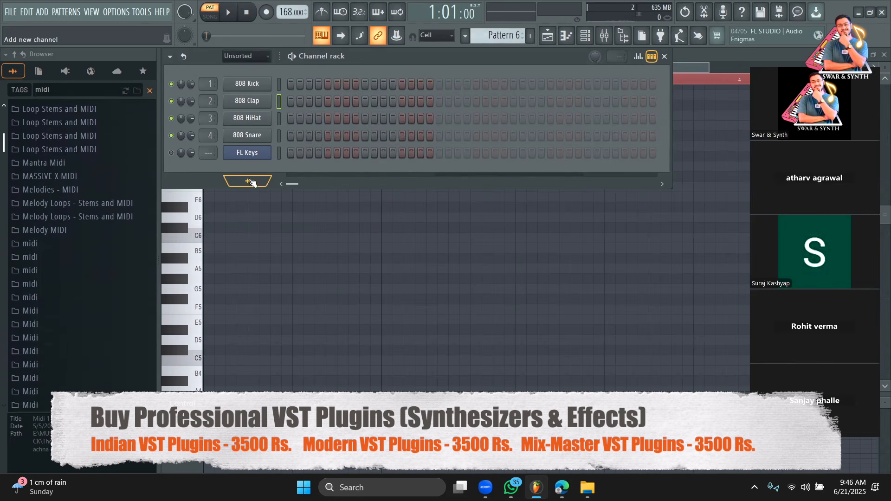
Step: Filter the generator plugins by "ko" and add Kontakt 8 as a new channel
{"action": "left_click", "coordinate": [252, 182]}
{"action": "left_click", "coordinate": [296, 17]}
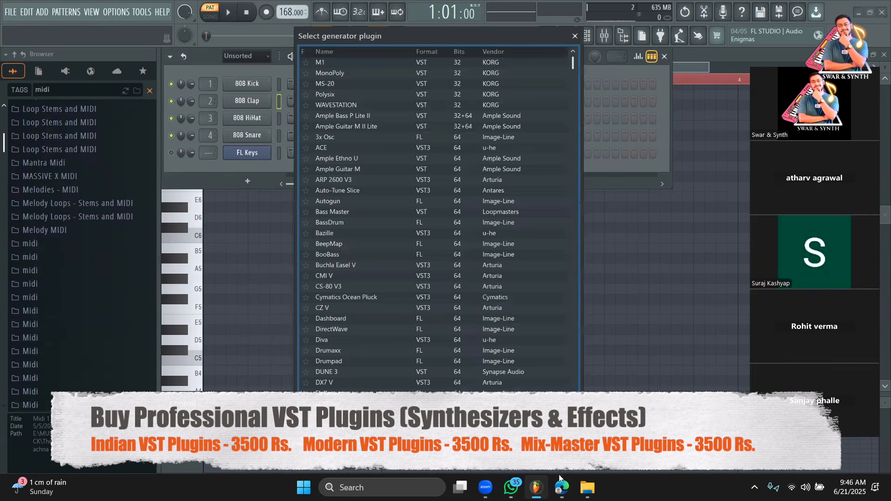
{"action": "type", "text": "ko"}
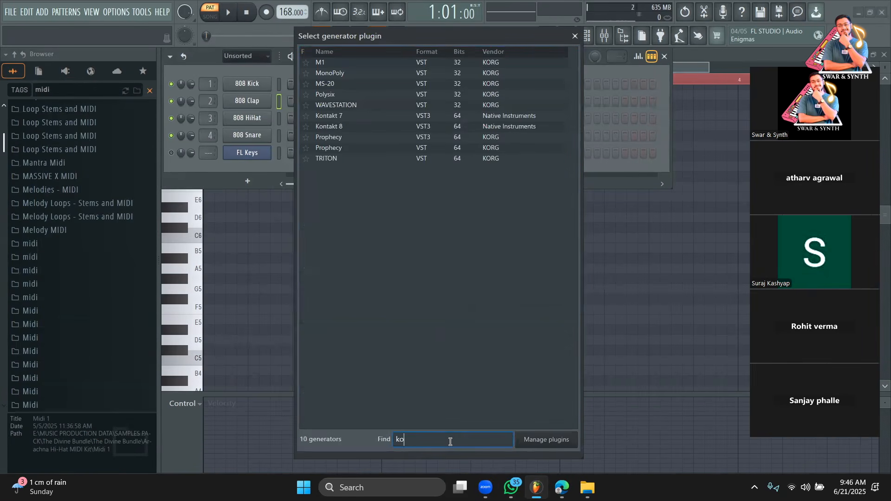
{"action": "left_click", "coordinate": [363, 129]}
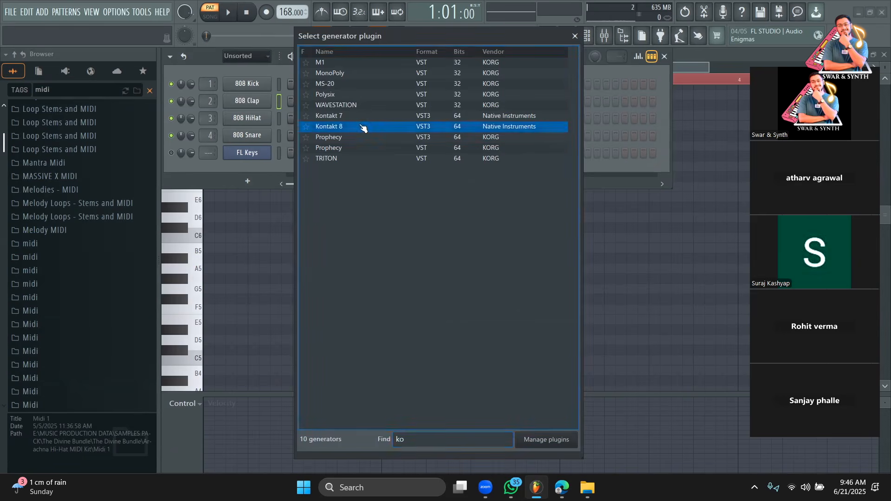
{"action": "double_click", "coordinate": [361, 125]}
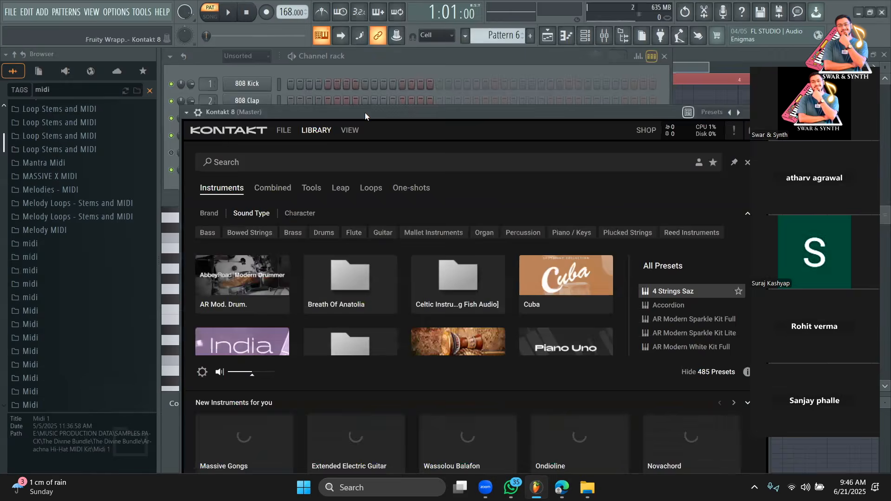
{"action": "left_click_drag", "start_coordinate": [364, 112], "coordinate": [370, 40]}
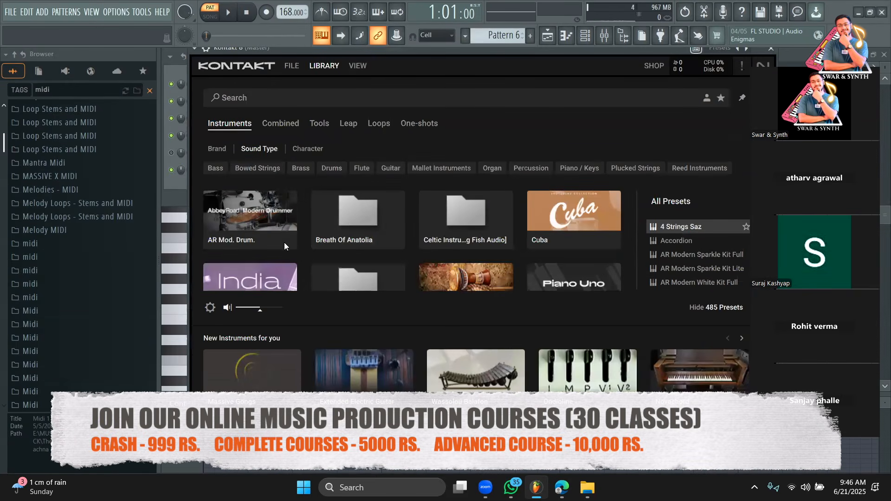
Step: Load AR Modern Sparkle Kit Lite from the Abbey Road Modern Drummer library in Kontakt 8
{"action": "left_click", "coordinate": [256, 241]}
{"action": "left_click_drag", "start_coordinate": [594, 51], "coordinate": [487, 58]}
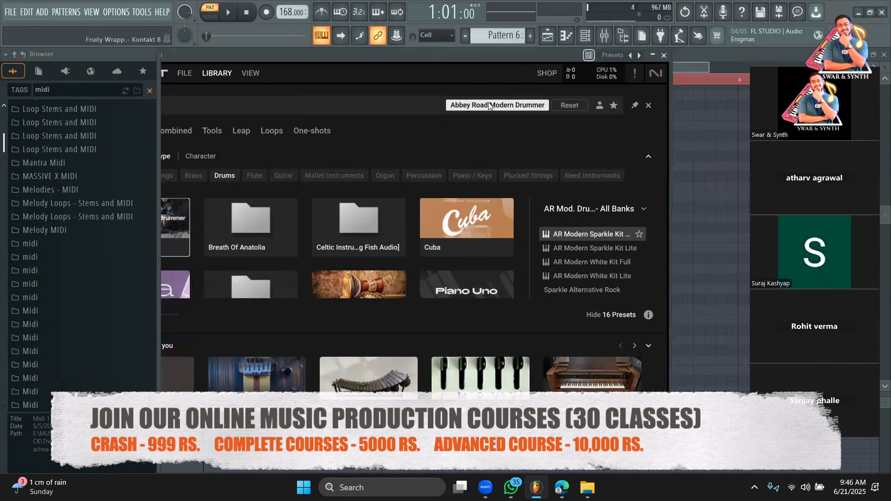
{"action": "left_click", "coordinate": [592, 254]}
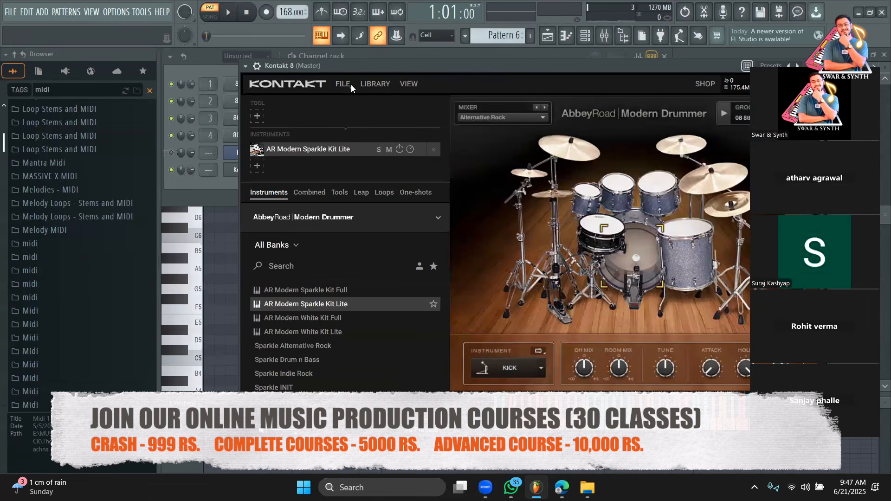
{"action": "left_click", "coordinate": [351, 84]}
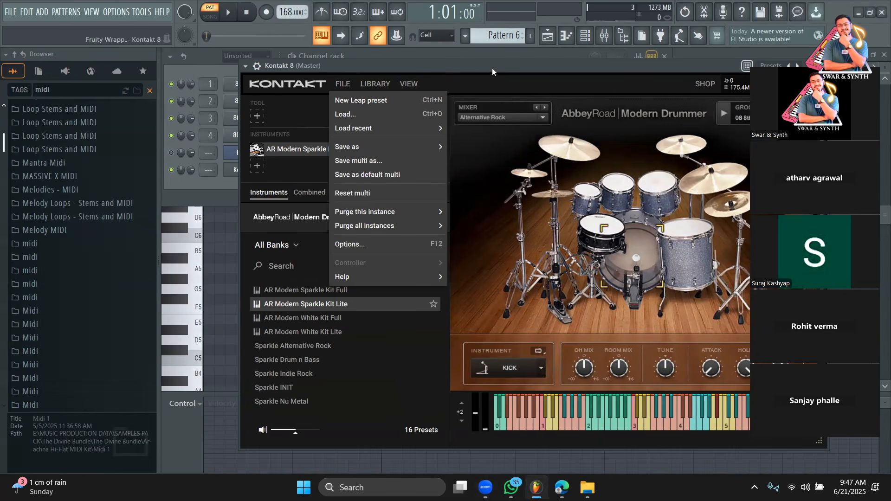
{"action": "left_click", "coordinate": [485, 88]}
{"action": "left_click_drag", "start_coordinate": [484, 68], "coordinate": [422, 71]}
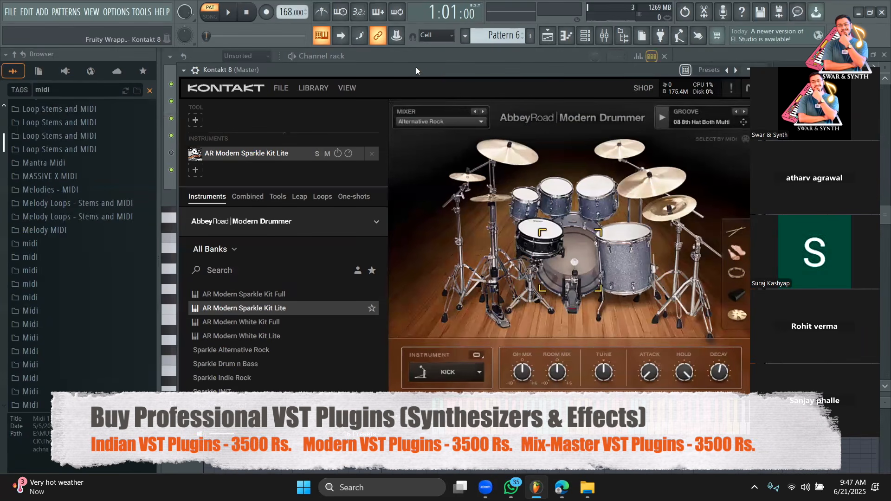
{"action": "left_click_drag", "start_coordinate": [415, 67], "coordinate": [426, 63]}
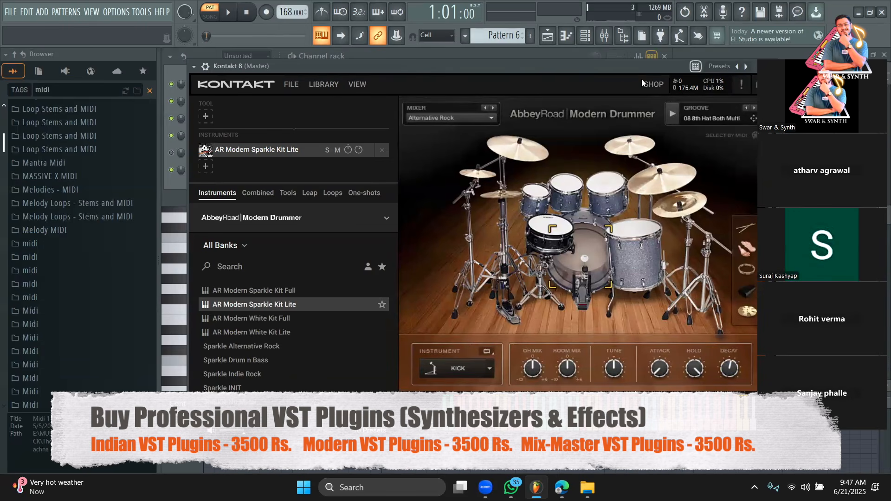
{"action": "left_click_drag", "start_coordinate": [597, 69], "coordinate": [583, 67]}
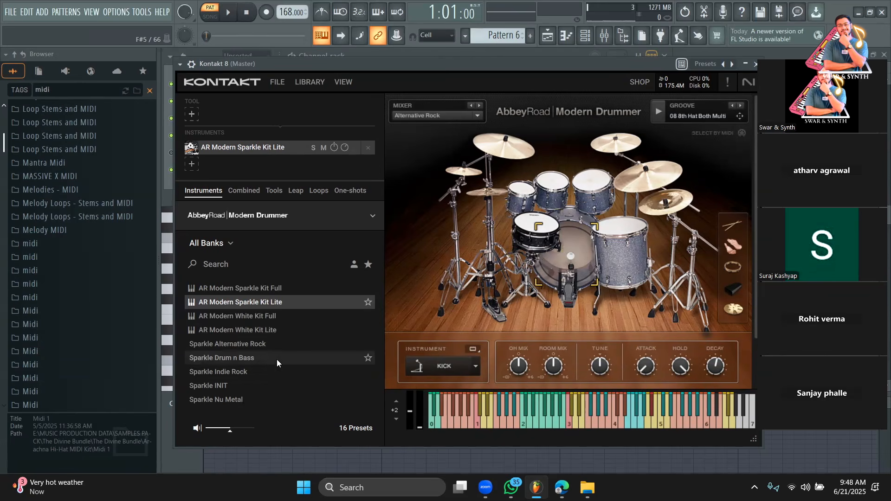
{"action": "scroll", "coordinate": [268, 325], "scroll_direction": "down", "scroll_amount": 2}
{"action": "scroll", "coordinate": [268, 325], "scroll_direction": "up", "scroll_amount": 2}
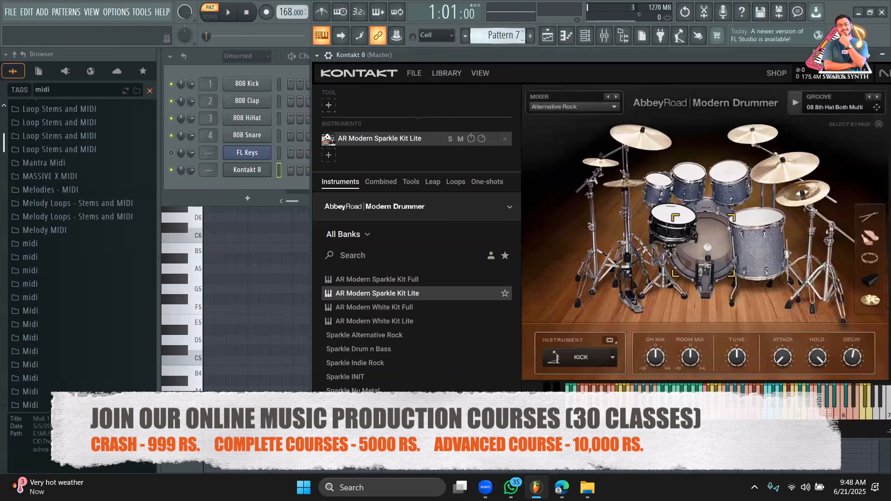
Step: Switch to Pattern 8 and delete the FL Keys channel
{"action": "scroll", "coordinate": [518, 35], "scroll_direction": "down", "scroll_amount": 1}
{"action": "right_click", "coordinate": [243, 153]}
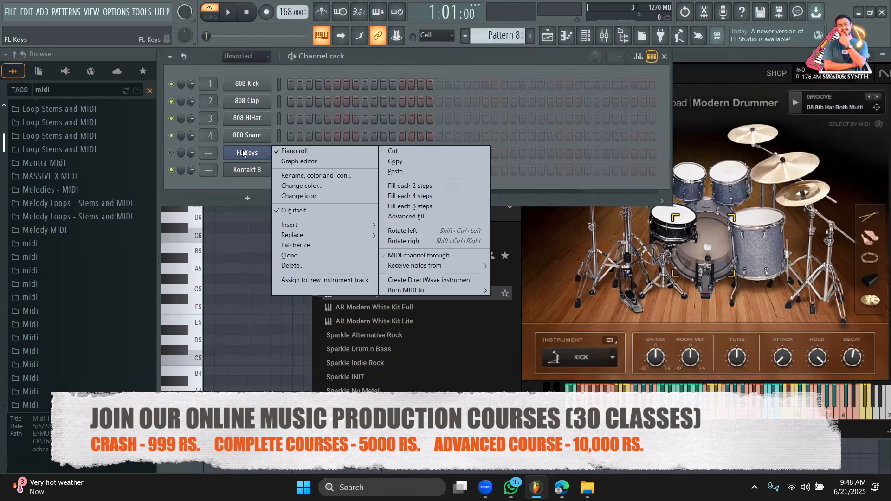
{"action": "left_click", "coordinate": [293, 265]}
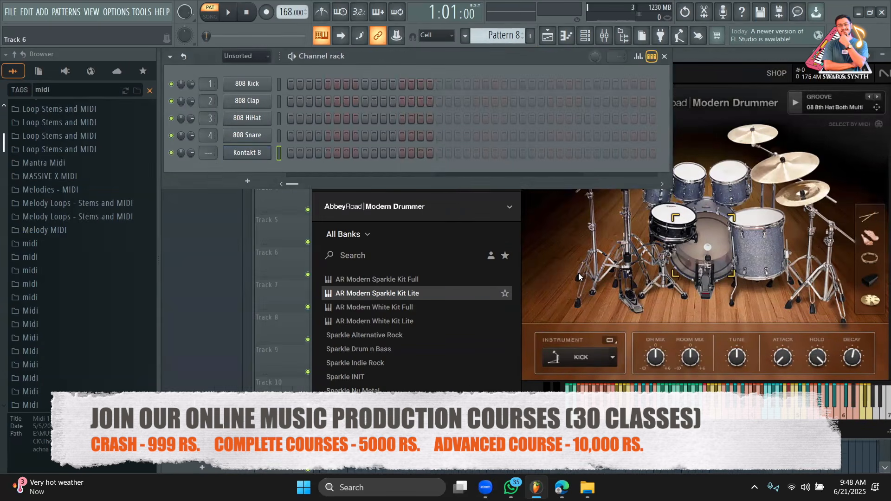
Step: Bring the Kontakt drum kit into clear view and audition its 08 8th Hat Both Multi groove
{"action": "left_click_drag", "start_coordinate": [594, 54], "coordinate": [566, 59]}
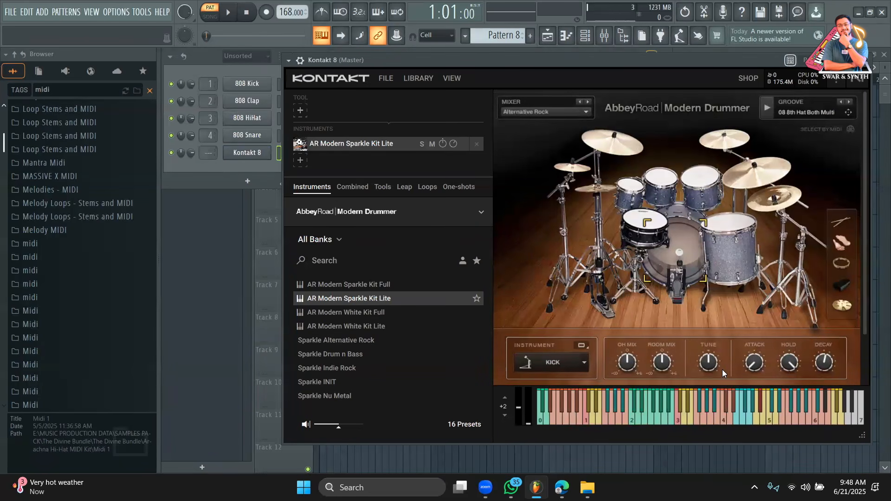
{"action": "mouse_move", "coordinate": [544, 59]}
{"action": "left_mouse_down"}
{"action": "mouse_move", "coordinate": [558, 71]}
{"action": "mouse_move", "coordinate": [539, 53]}
{"action": "left_mouse_up"}
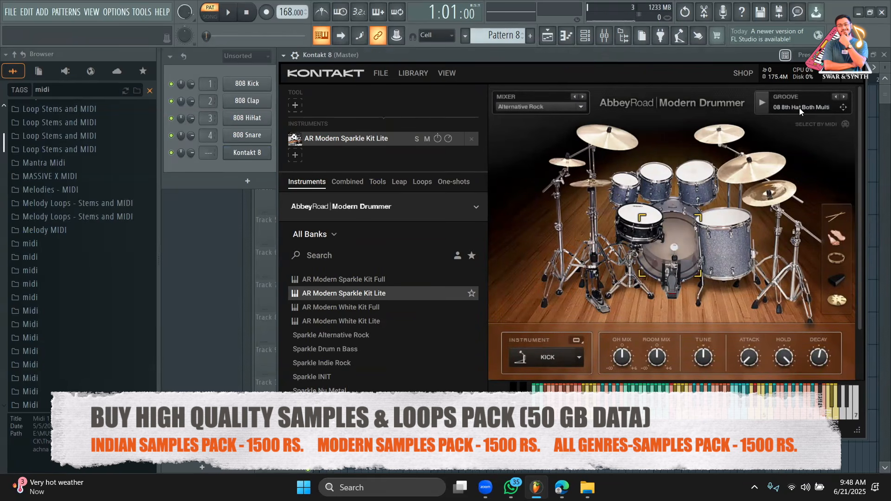
{"action": "left_click", "coordinate": [759, 99]}
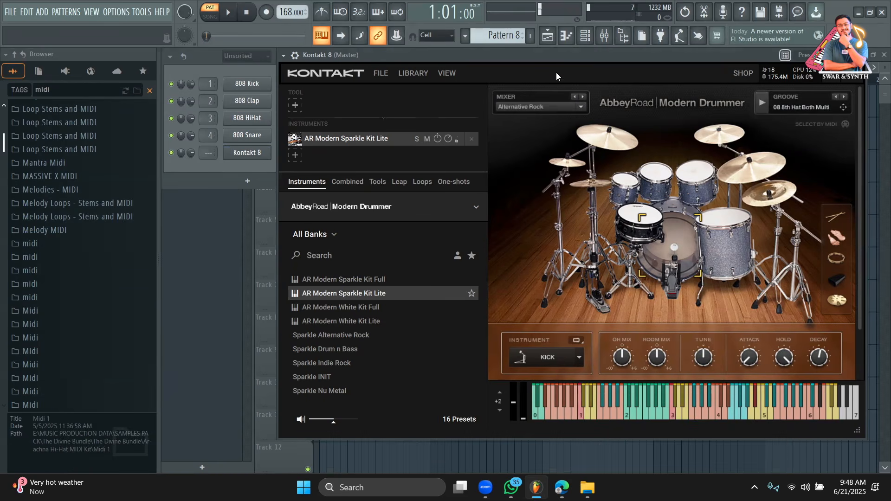
{"action": "left_click_drag", "start_coordinate": [744, 55], "coordinate": [670, 66]}
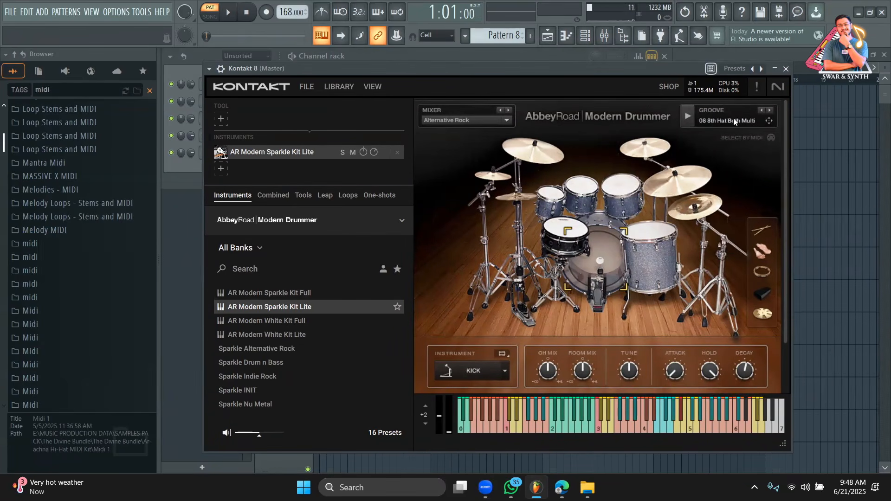
Step: Play the 01 4th Toms groove from the 150 BPM Indie Rock folder in the groove browser, and switch it to 02 8th Toms
{"action": "scroll", "coordinate": [567, 338], "scroll_direction": "down", "scroll_amount": 3}
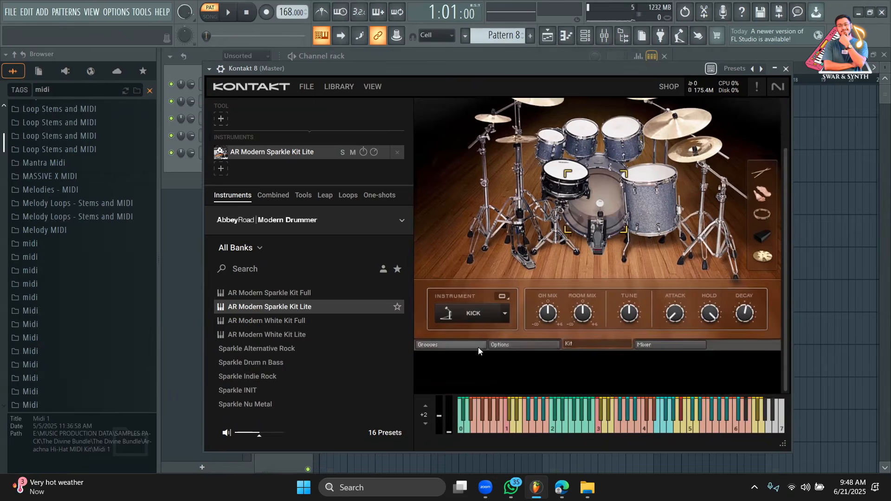
{"action": "left_click", "coordinate": [478, 347]}
{"action": "scroll", "coordinate": [520, 232], "scroll_direction": "up", "scroll_amount": 2}
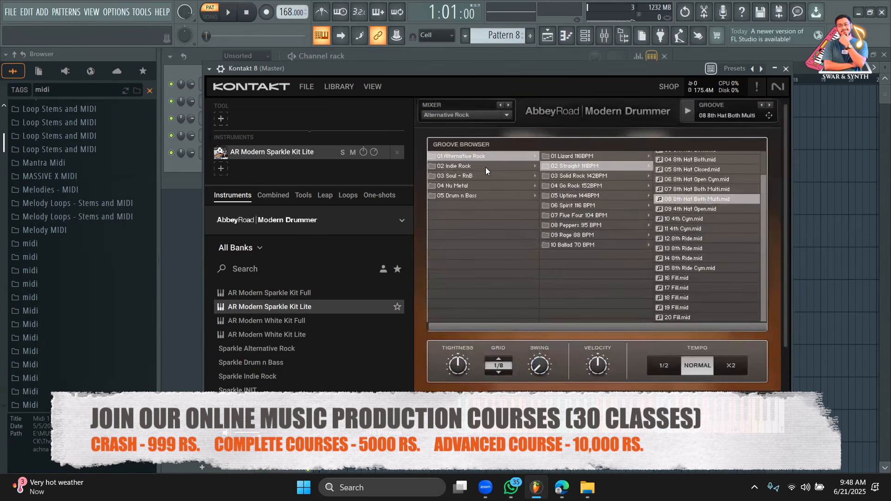
{"action": "left_click", "coordinate": [486, 167]}
{"action": "left_click", "coordinate": [563, 158]}
{"action": "left_click", "coordinate": [696, 157]}
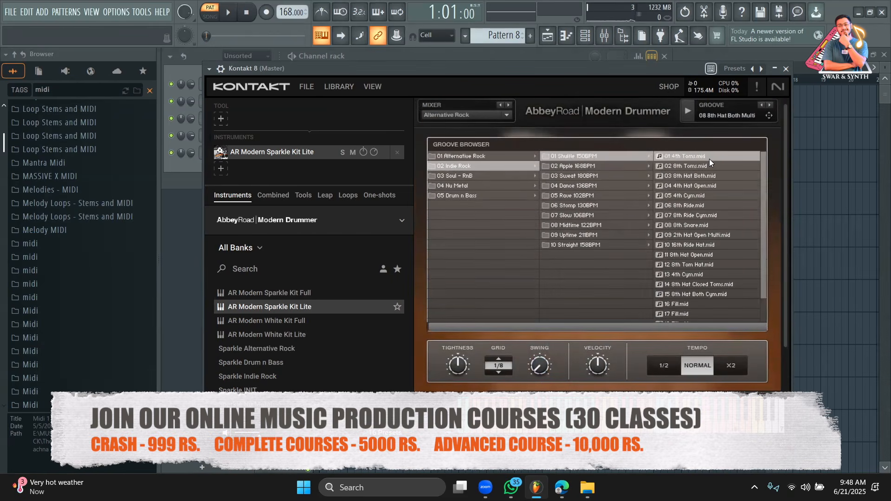
{"action": "left_click", "coordinate": [685, 116]}
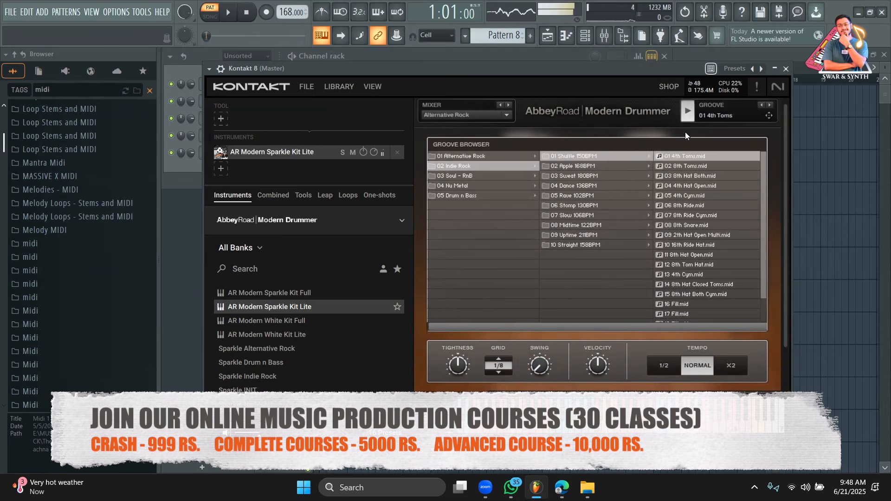
{"action": "left_click", "coordinate": [684, 167]}
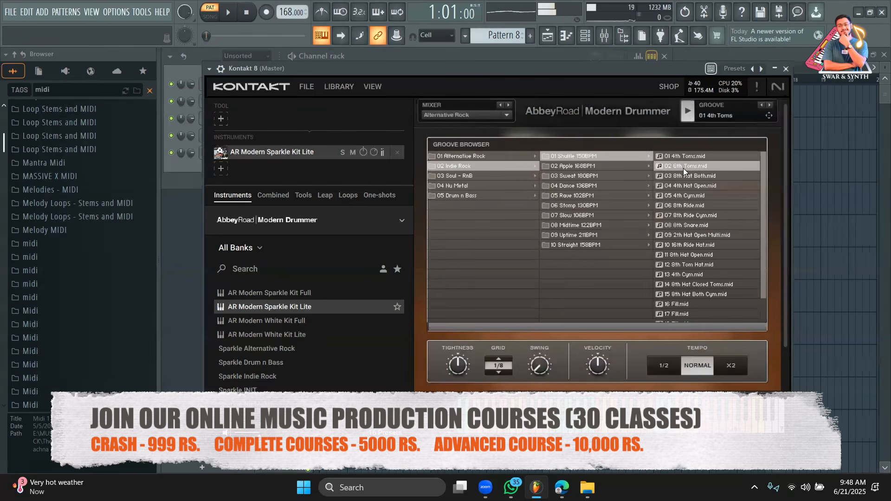
Step: Set the project tempo to 114 BPM without restretching the channels, and open the Alternative Rock groove folder 01 Lizard 116BPM
{"action": "left_click", "coordinate": [487, 156]}
{"action": "left_click_drag", "start_coordinate": [291, 12], "coordinate": [291, 36]}
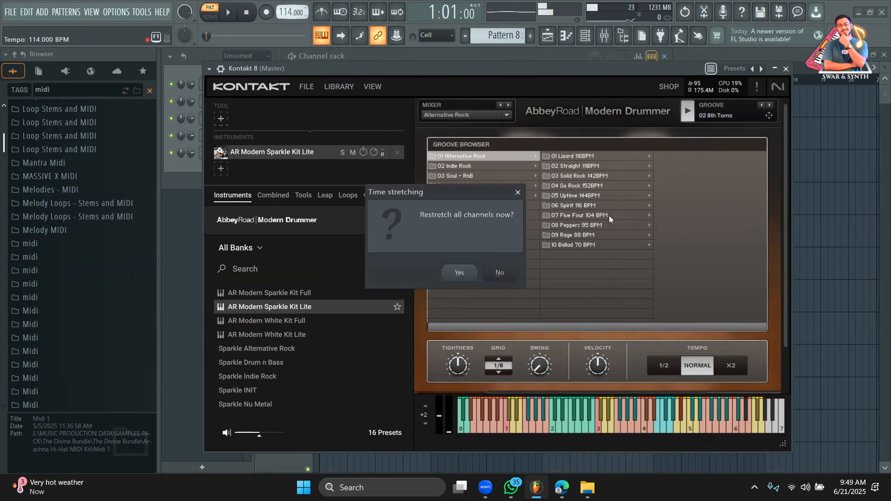
{"action": "left_click", "coordinate": [515, 281]}
{"action": "left_click", "coordinate": [585, 154]}
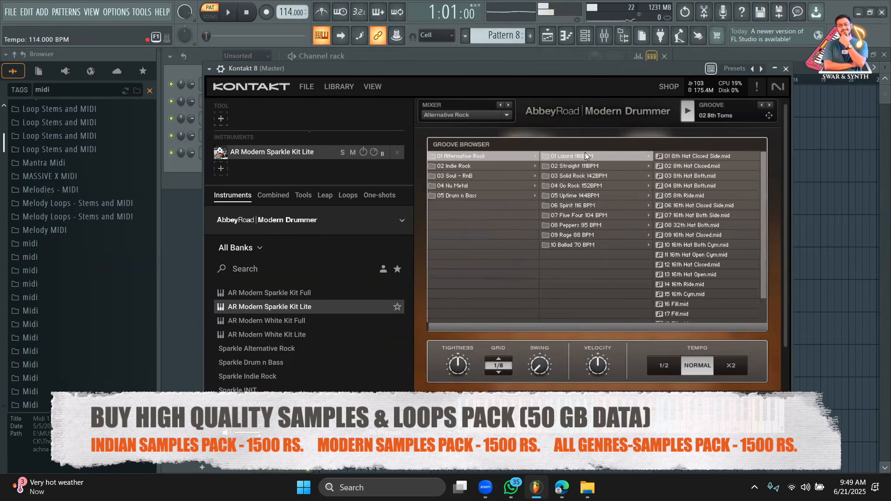
Step: Audition the 02 8th Hat Closed groove from 01 Lizard 116BPM and load it into the Kontakt 8 channel of Pattern 8
{"action": "left_click", "coordinate": [735, 167]}
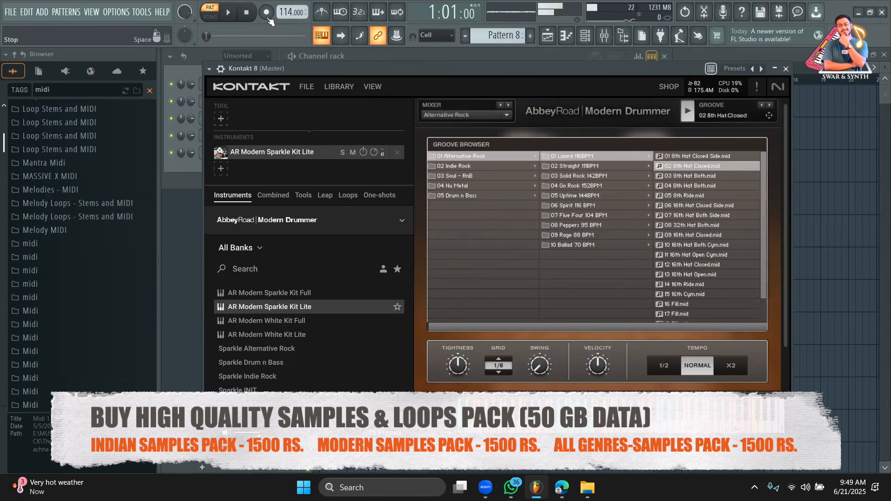
{"action": "left_click", "coordinate": [689, 113]}
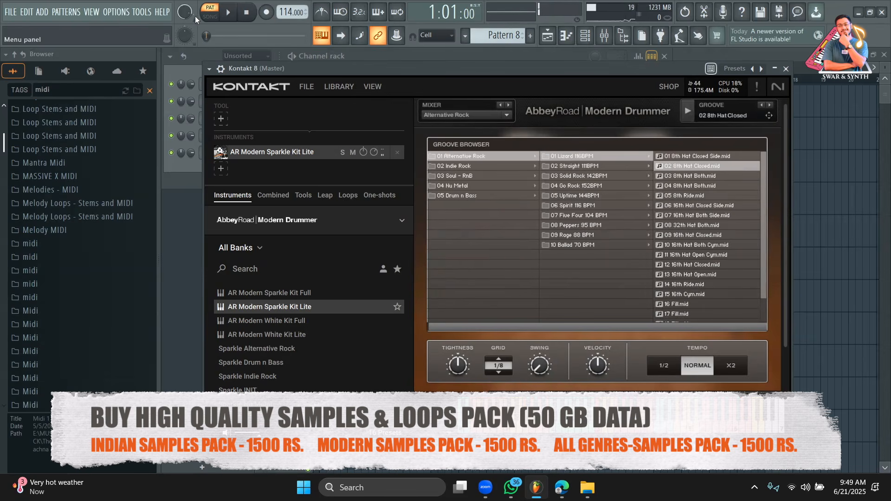
{"action": "left_click_drag", "start_coordinate": [624, 73], "coordinate": [723, 146]}
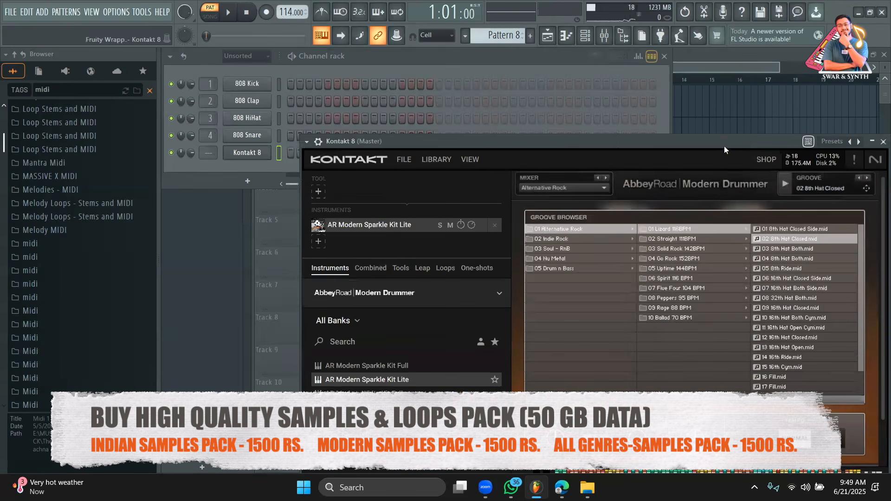
{"action": "left_click_drag", "start_coordinate": [839, 189], "coordinate": [766, 196]}
{"action": "left_click_drag", "start_coordinate": [849, 191], "coordinate": [866, 195]}
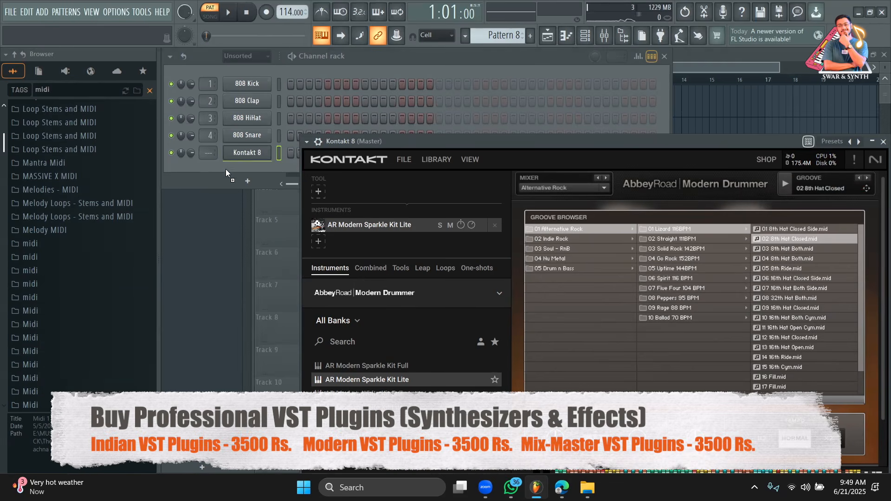
{"action": "left_click_drag", "start_coordinate": [225, 169], "coordinate": [246, 153]}
Step: Play the loaded groove in the piano roll, zoom in on it, and delete the first D#3 note
{"action": "scroll", "coordinate": [461, 208], "scroll_direction": "down", "scroll_amount": 10}
{"action": "scroll", "coordinate": [467, 207], "scroll_direction": "up", "scroll_amount": 3}
{"action": "key", "text": "space"}
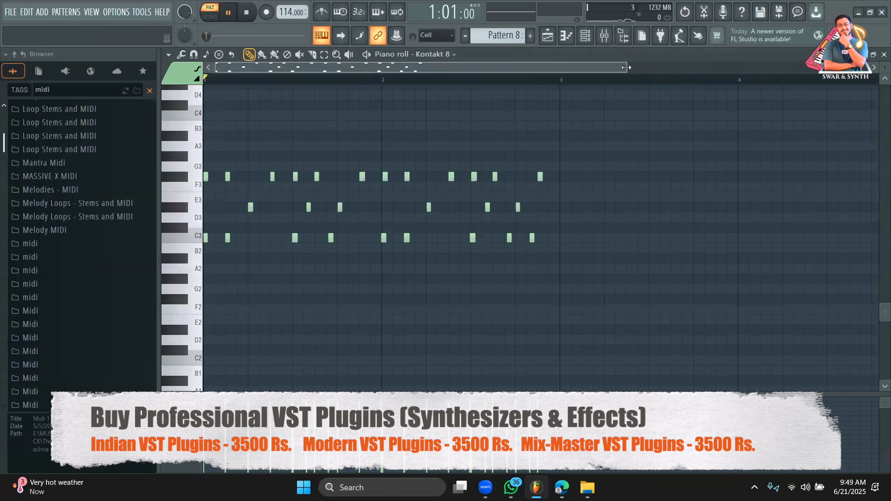
{"action": "left_click_drag", "start_coordinate": [626, 67], "coordinate": [433, 67]}
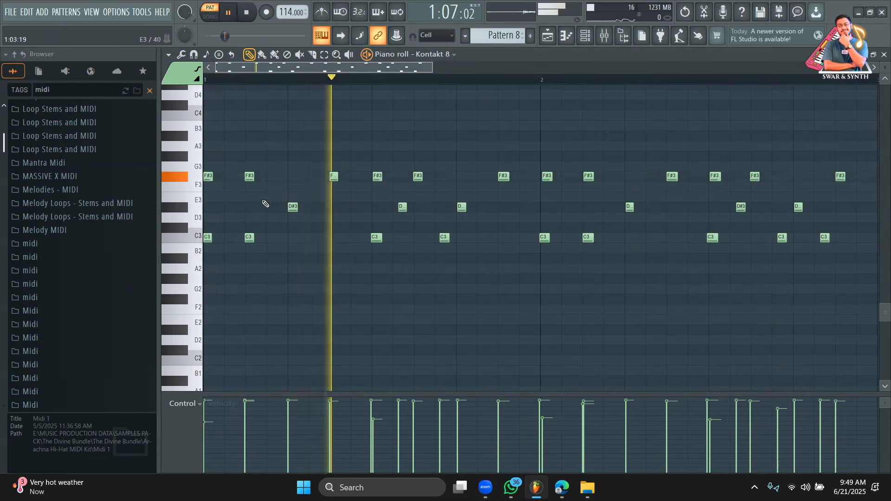
{"action": "key", "text": "space"}
{"action": "right_click", "coordinate": [293, 209]}
{"action": "key", "text": "space"}
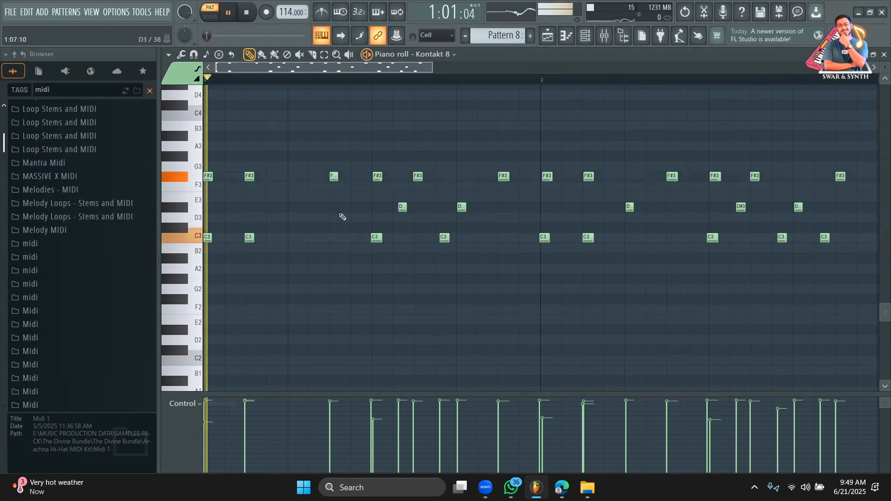
{"action": "key", "text": "space"}
Step: Place a one-step B3 note at the deleted D#3 note's time position and play the pattern
{"action": "left_click", "coordinate": [199, 131]}
{"action": "left_click", "coordinate": [197, 114]}
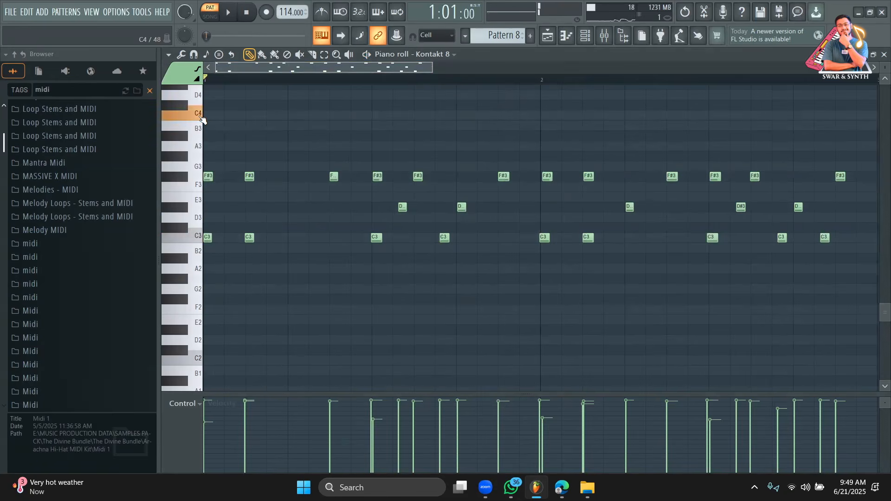
{"action": "left_click", "coordinate": [291, 135]}
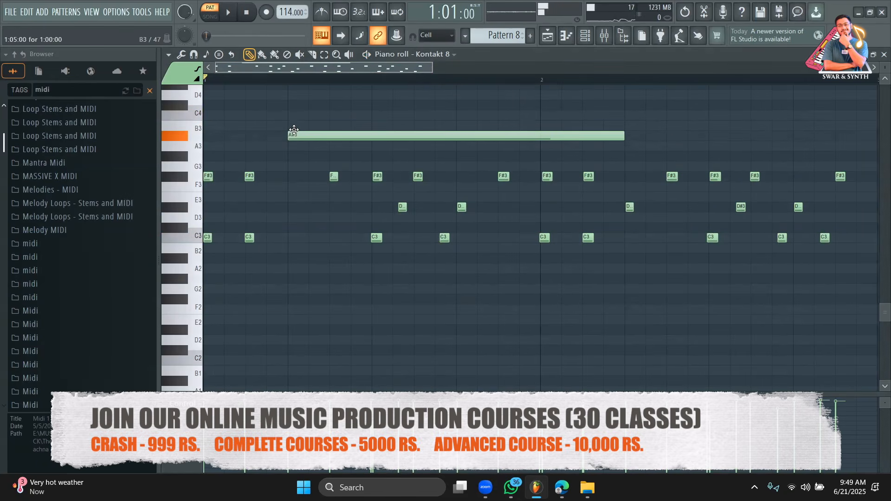
{"action": "left_click_drag", "start_coordinate": [295, 118], "coordinate": [295, 124]}
{"action": "left_click_drag", "start_coordinate": [623, 126], "coordinate": [308, 132]}
{"action": "key", "text": "space"}
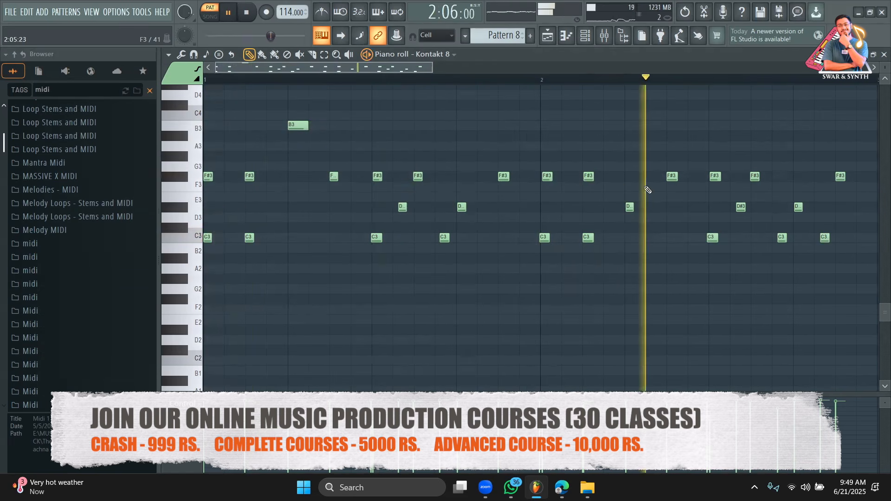
{"action": "key", "text": "space"}
Step: Stack F4, G4 and A4 notes above the B3 note at the same time position and play the pattern
{"action": "scroll", "coordinate": [319, 181], "scroll_direction": "up", "scroll_amount": 5}
{"action": "left_click", "coordinate": [294, 156]}
{"action": "left_click", "coordinate": [294, 135]}
{"action": "left_click", "coordinate": [294, 116]}
{"action": "key", "text": "space"}
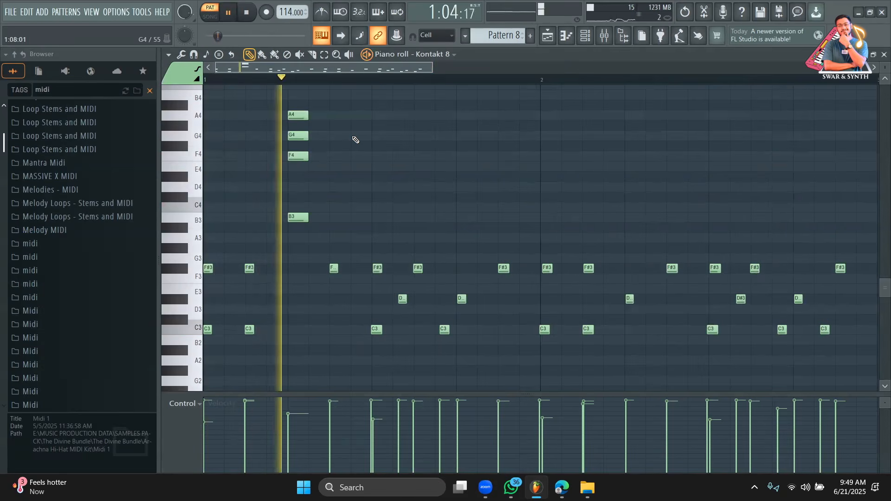
{"action": "key", "text": "space"}
Step: Delete all the F#3 notes from the groove and play the pattern
{"action": "scroll", "coordinate": [213, 278], "scroll_direction": "up", "scroll_amount": 2}
{"action": "right_click", "coordinate": [208, 299]}
{"action": "right_click", "coordinate": [249, 298]}
{"action": "right_click", "coordinate": [377, 298]}
{"action": "right_click", "coordinate": [417, 298]}
{"action": "right_click", "coordinate": [333, 298]}
{"action": "key", "text": "space"}
{"action": "right_click", "coordinate": [503, 298]}
{"action": "right_click", "coordinate": [547, 299]}
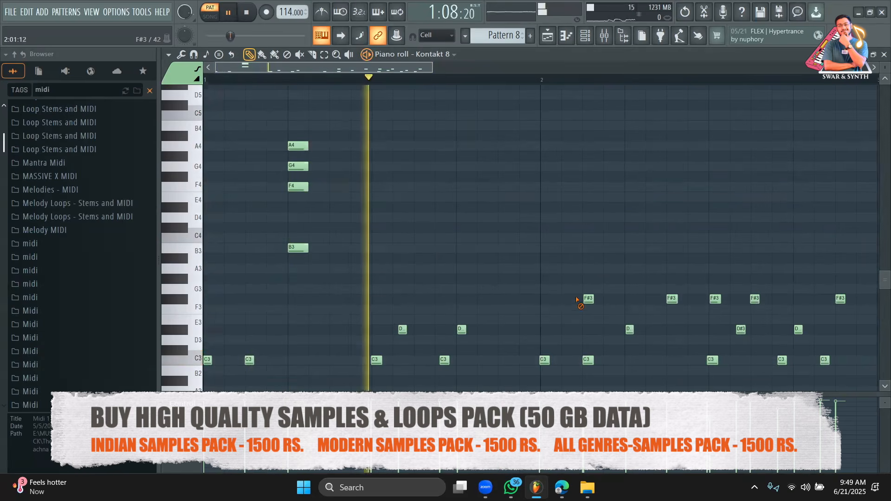
{"action": "right_click", "coordinate": [588, 298]}
{"action": "right_click", "coordinate": [672, 299]}
{"action": "right_click", "coordinate": [715, 298]}
{"action": "right_click", "coordinate": [755, 298]}
{"action": "right_click", "coordinate": [841, 298]}
{"action": "scroll", "coordinate": [453, 224], "scroll_direction": "down", "scroll_amount": 4}
{"action": "scroll", "coordinate": [304, 224], "scroll_direction": "up", "scroll_amount": 10}
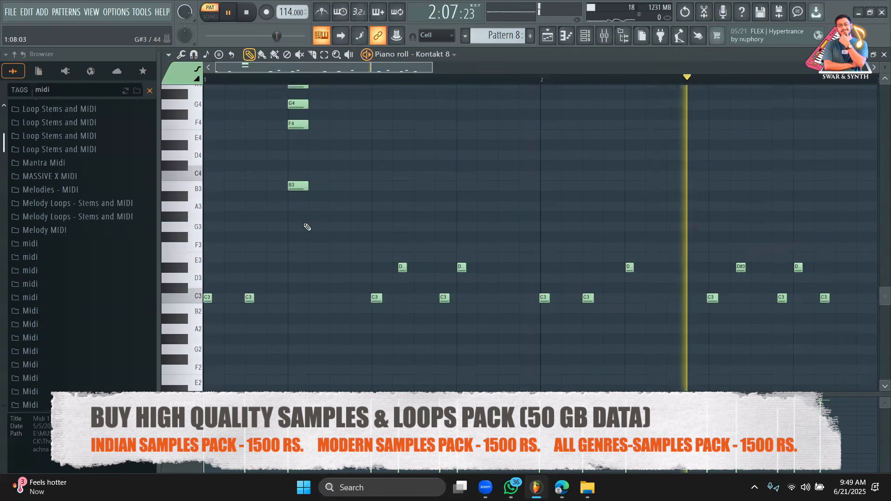
{"action": "left_click", "coordinate": [217, 187]}
{"action": "key", "text": "space"}
{"action": "left_click", "coordinate": [221, 207]}
{"action": "right_click", "coordinate": [216, 187]}
{"action": "left_click", "coordinate": [298, 208]}
{"action": "left_click", "coordinate": [361, 208]}
{"action": "right_click", "coordinate": [361, 208]}
{"action": "right_click", "coordinate": [214, 208]}
{"action": "right_click", "coordinate": [298, 208]}
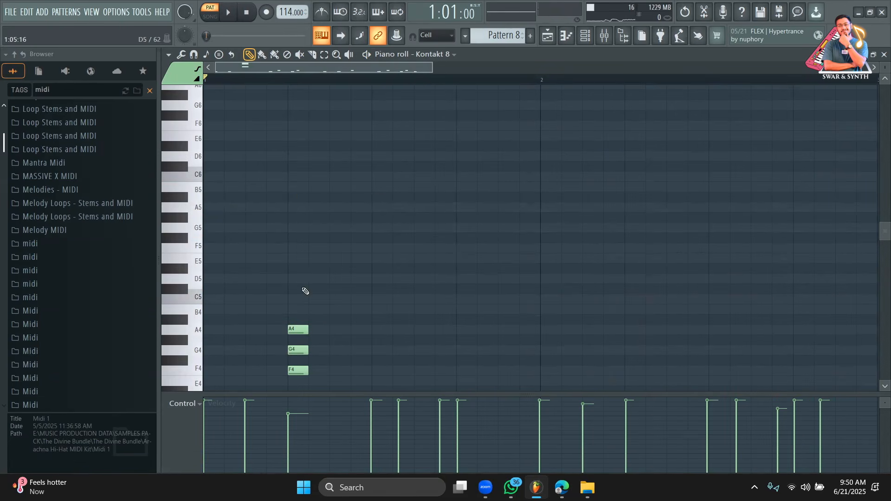
{"action": "scroll", "coordinate": [305, 291], "scroll_direction": "down", "scroll_amount": 6}
Step: Bring the Kontakt 8 groove browser back into view and audition 16 Fill from 01 Lizard 116BPM
{"action": "left_click", "coordinate": [585, 35]}
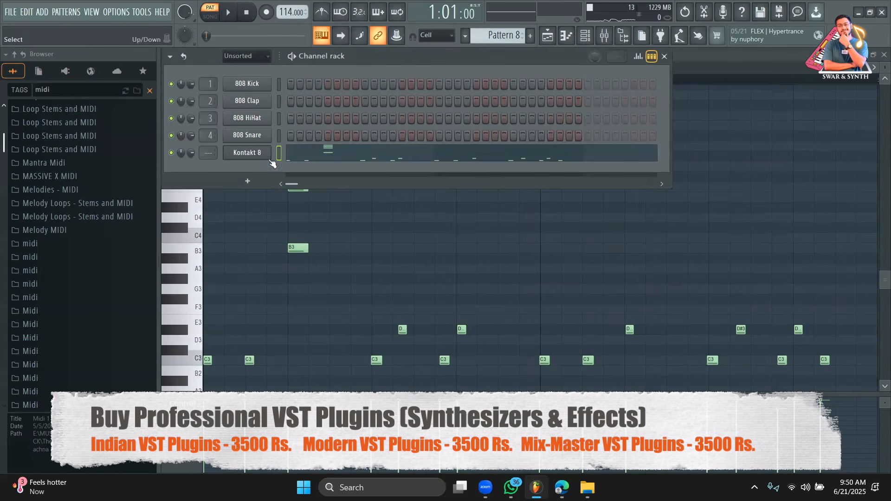
{"action": "left_click", "coordinate": [258, 153]}
{"action": "left_click_drag", "start_coordinate": [547, 153], "coordinate": [435, 90]}
{"action": "scroll", "coordinate": [660, 188], "scroll_direction": "down", "scroll_amount": 2}
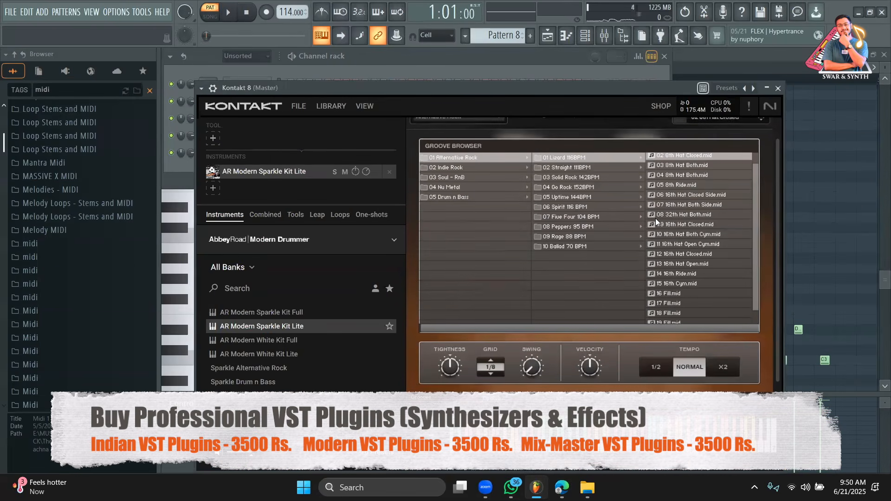
{"action": "left_click", "coordinate": [702, 290]}
{"action": "scroll", "coordinate": [714, 264], "scroll_direction": "up", "scroll_amount": 1}
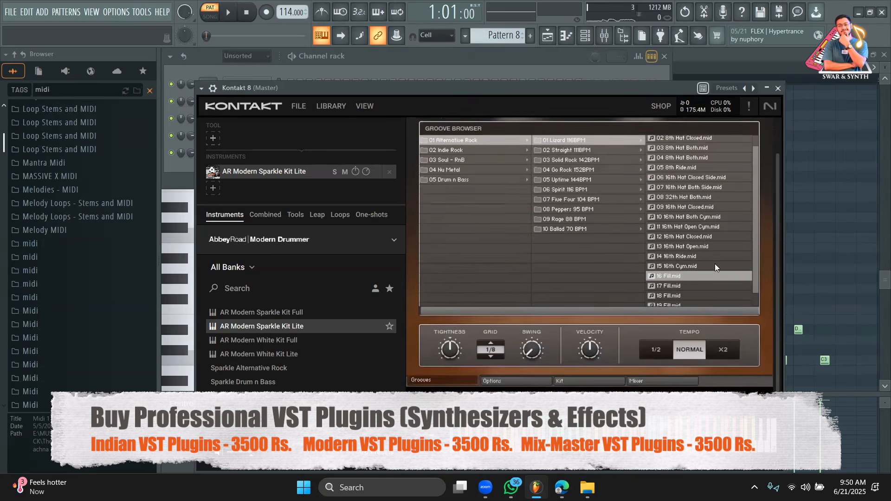
{"action": "scroll", "coordinate": [713, 256], "scroll_direction": "up", "scroll_amount": 1}
{"action": "left_click", "coordinate": [677, 131]}
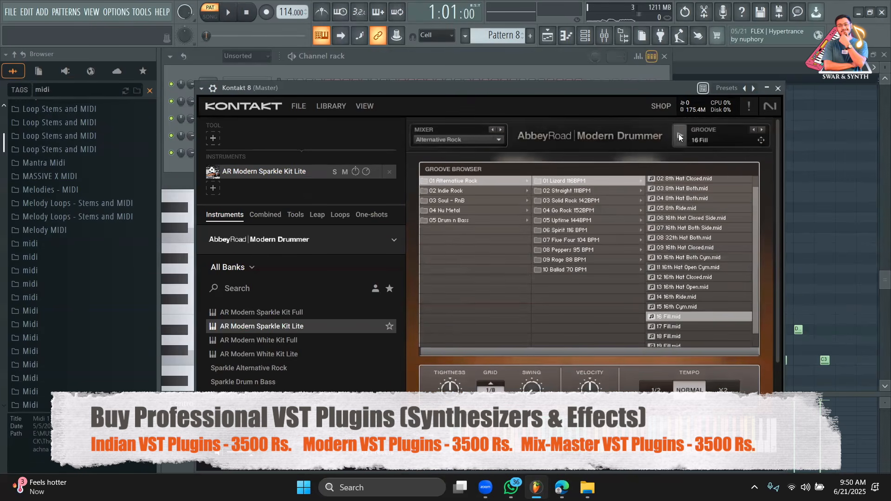
{"action": "left_click_drag", "start_coordinate": [757, 211], "coordinate": [764, 272]}
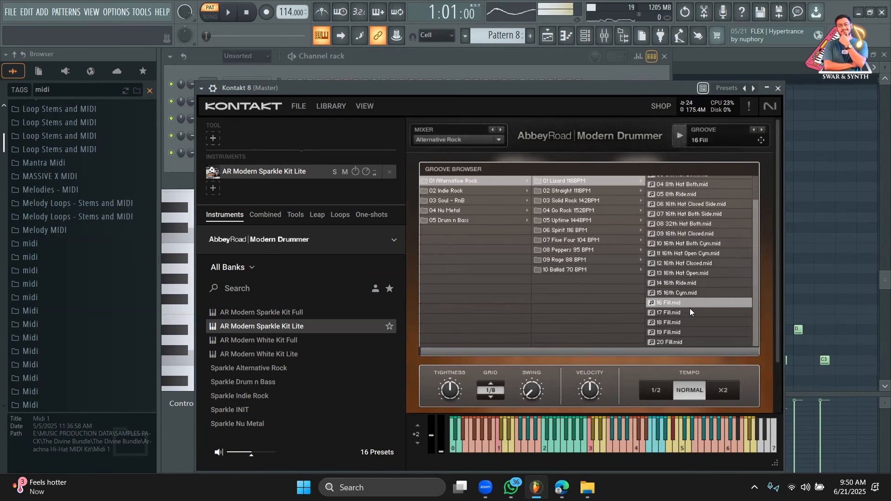
Step: Audition the 18 Fill and 19 Fill grooves in the 01 Lizard 116BPM folder
{"action": "left_click", "coordinate": [685, 322]}
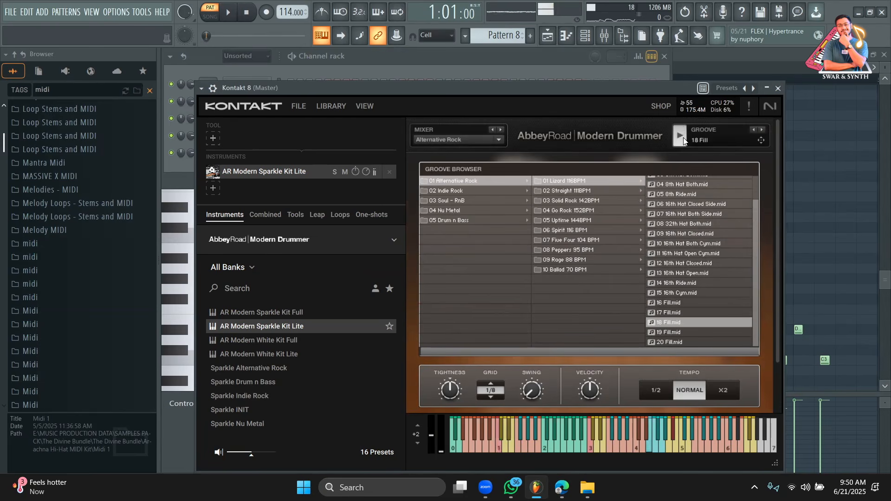
{"action": "scroll", "coordinate": [699, 264], "scroll_direction": "down", "scroll_amount": 2}
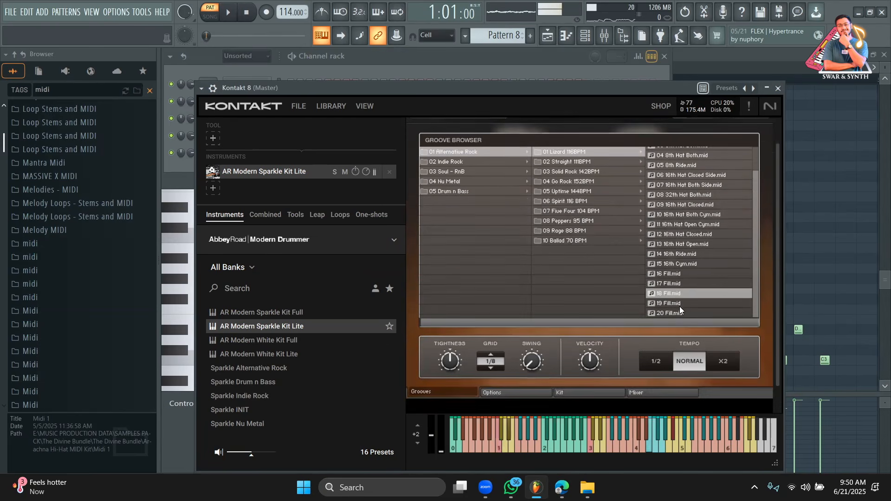
{"action": "left_click", "coordinate": [679, 304]}
{"action": "scroll", "coordinate": [679, 235], "scroll_direction": "up", "scroll_amount": 2}
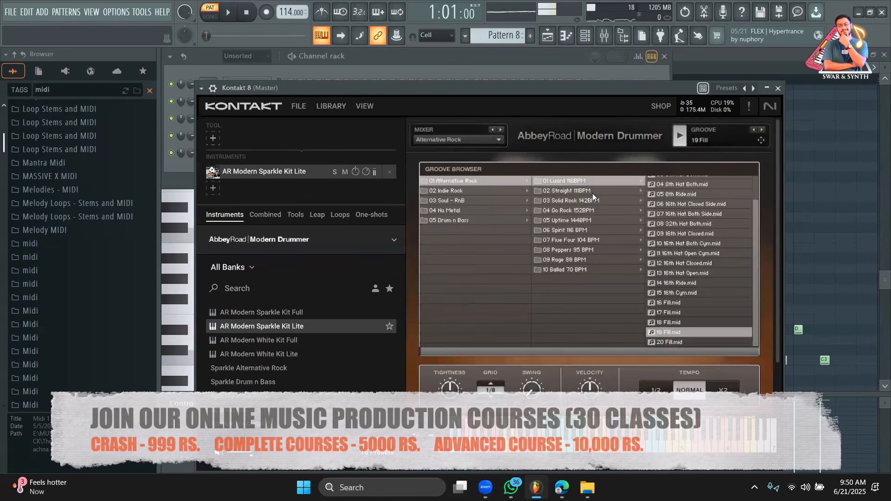
Step: Open the 02 Straight 111BPM groove folder and audition its 16 Fill and 17 Fill grooves
{"action": "left_click", "coordinate": [592, 192]}
{"action": "scroll", "coordinate": [694, 315], "scroll_direction": "down", "scroll_amount": 1}
{"action": "left_click", "coordinate": [689, 326]}
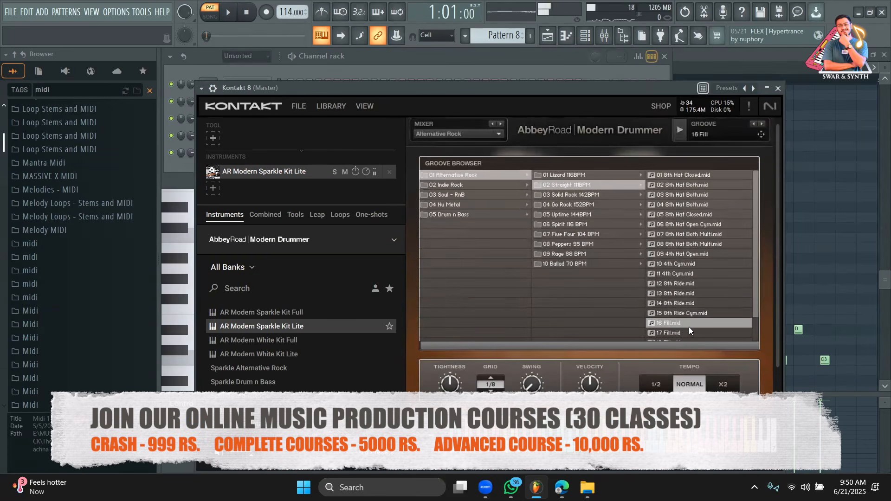
{"action": "scroll", "coordinate": [689, 310], "scroll_direction": "down", "scroll_amount": 2}
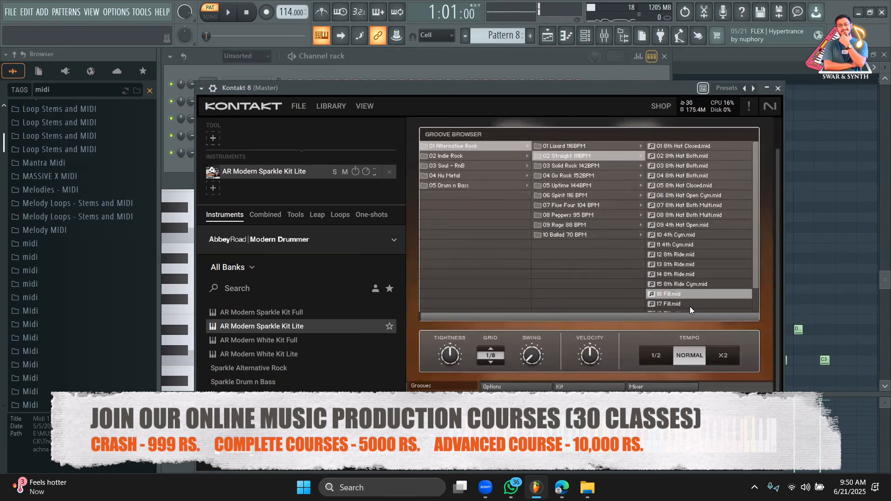
{"action": "left_click", "coordinate": [686, 305]}
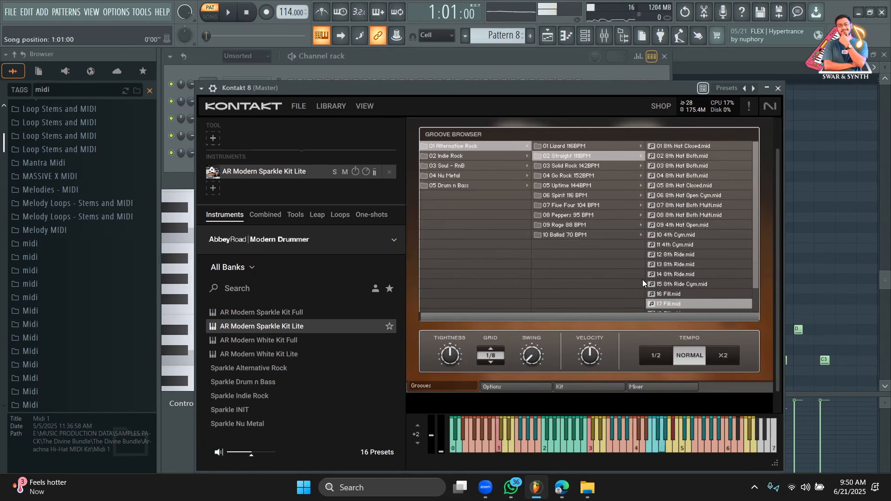
Step: Load the 17 Fill groove into the Kontakt 8 channel of Pattern 8 and play the pattern
{"action": "scroll", "coordinate": [584, 358], "scroll_direction": "down", "scroll_amount": 1}
{"action": "scroll", "coordinate": [459, 358], "scroll_direction": "up", "scroll_amount": 3}
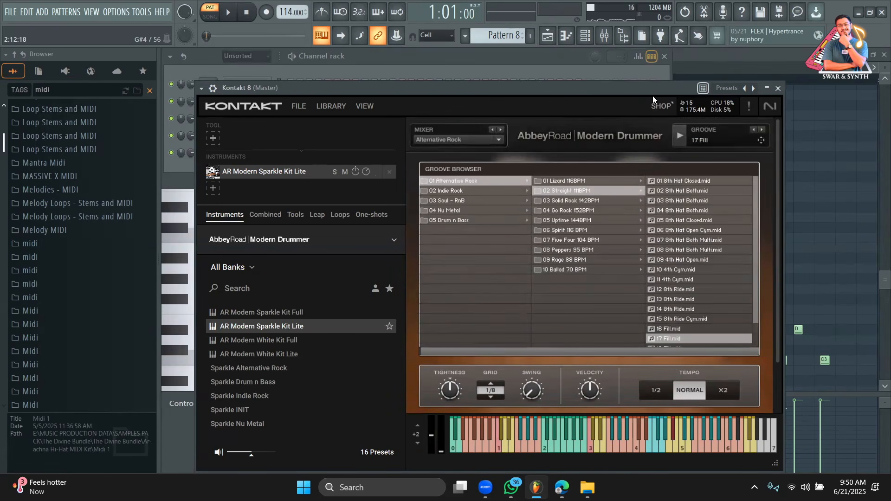
{"action": "left_click_drag", "start_coordinate": [650, 85], "coordinate": [706, 211]}
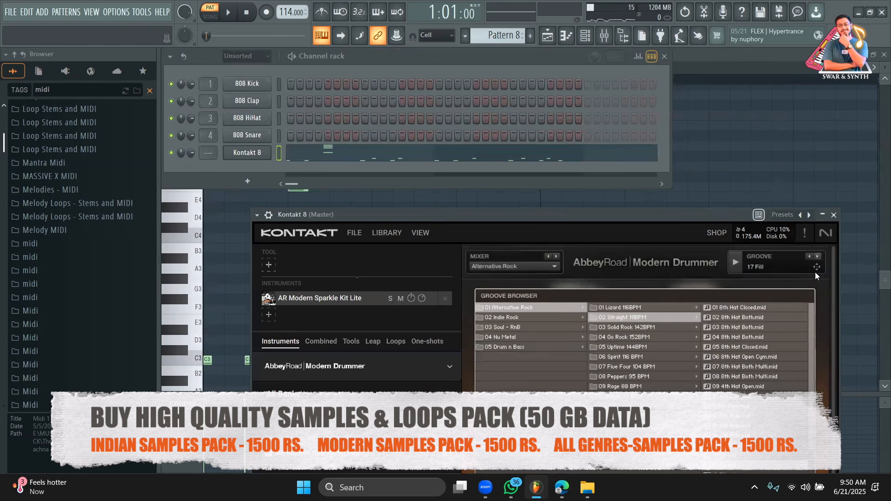
{"action": "left_click_drag", "start_coordinate": [245, 153], "coordinate": [246, 152]}
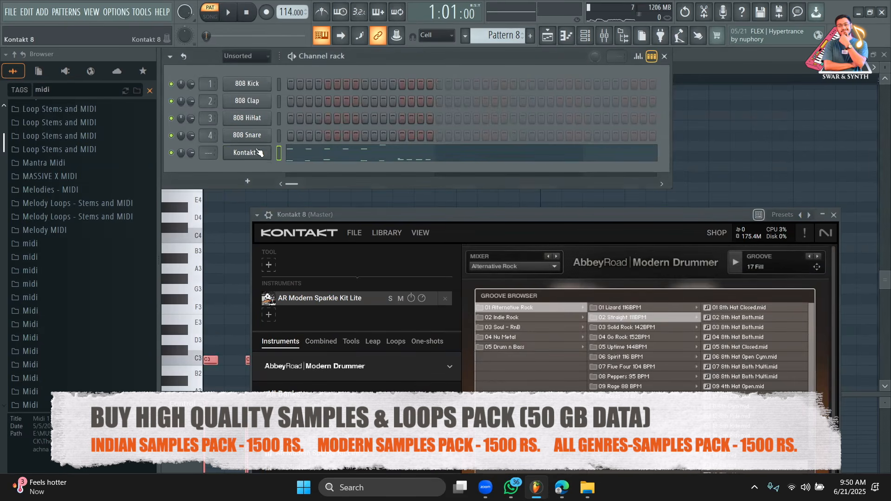
{"action": "left_click", "coordinate": [222, 17]}
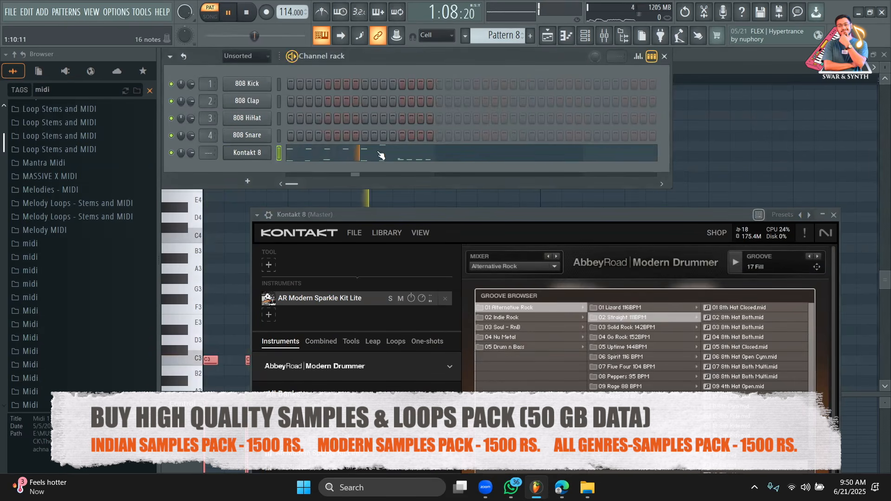
Step: In the fill's piano roll, lengthen the F#3 note on step 13 to one step, add F#3 notes on steps 14 to 16, and play it
{"action": "left_click", "coordinate": [412, 157]}
{"action": "scroll", "coordinate": [449, 251], "scroll_direction": "down", "scroll_amount": 3}
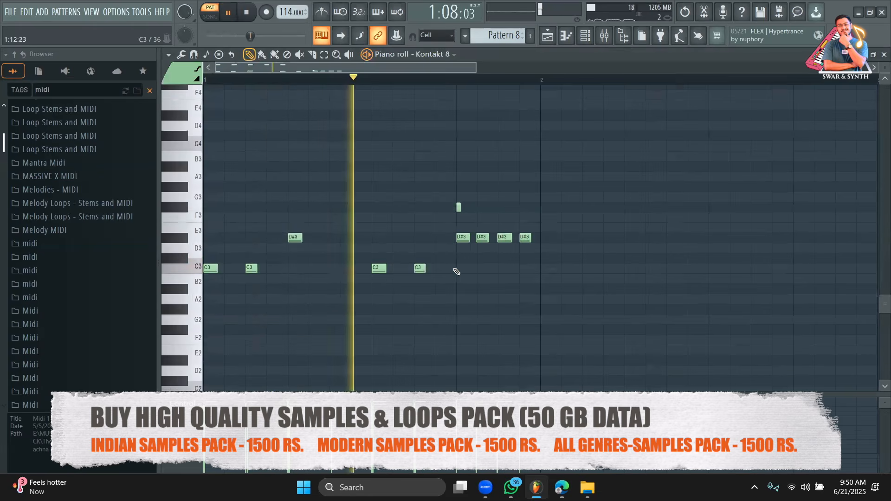
{"action": "scroll", "coordinate": [450, 228], "scroll_direction": "down", "scroll_amount": 3}
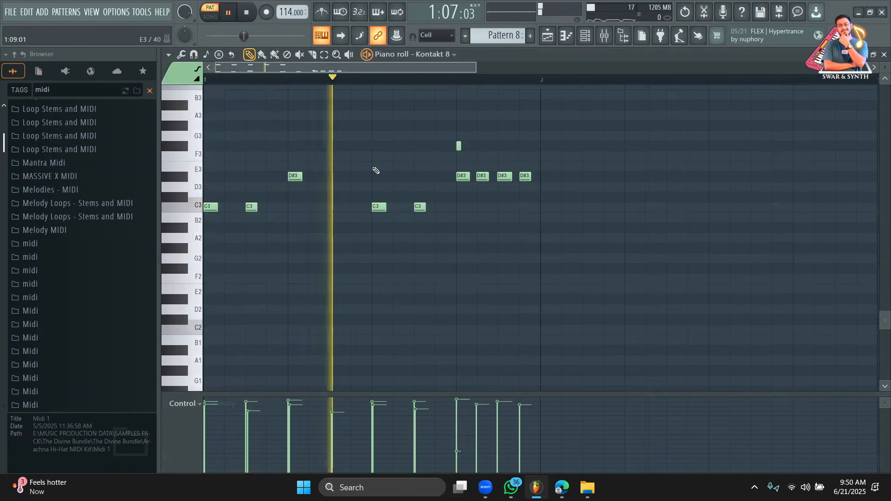
{"action": "key", "text": "space"}
{"action": "left_click_drag", "start_coordinate": [460, 146], "coordinate": [477, 148]}
{"action": "left_click", "coordinate": [487, 146]}
{"action": "left_click", "coordinate": [508, 146]}
{"action": "left_click", "coordinate": [529, 146]}
{"action": "key", "text": "space"}
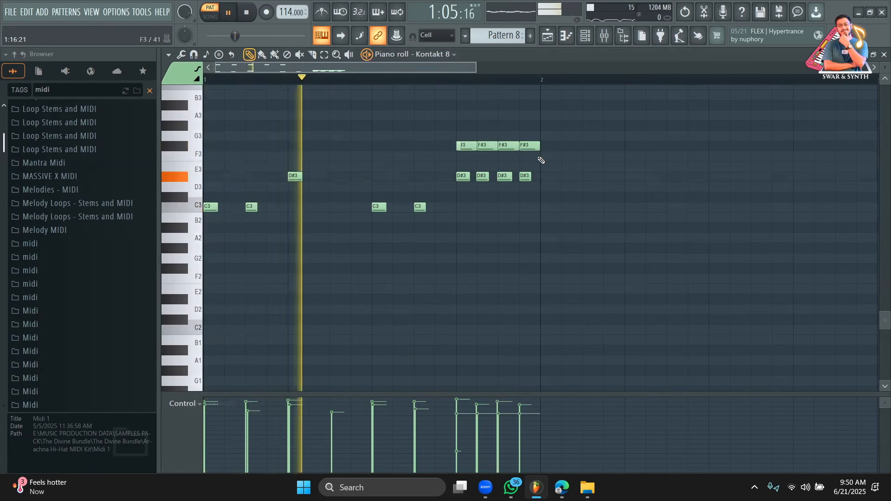
Step: Add one-step C3 notes on steps 7, 14 and 16 of the fill
{"action": "left_click", "coordinate": [337, 207]}
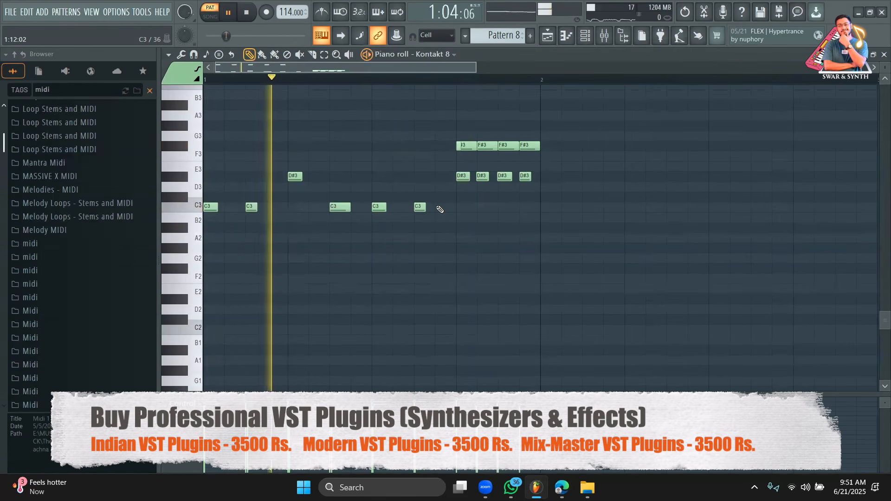
{"action": "left_click", "coordinate": [480, 215]}
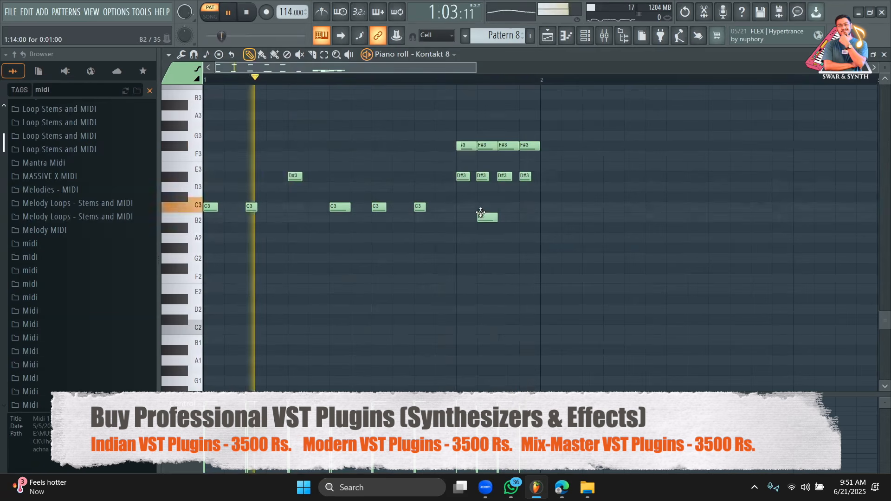
{"action": "key", "text": "space"}
{"action": "left_click_drag", "start_coordinate": [481, 213], "coordinate": [482, 207]}
{"action": "left_click", "coordinate": [525, 208]}
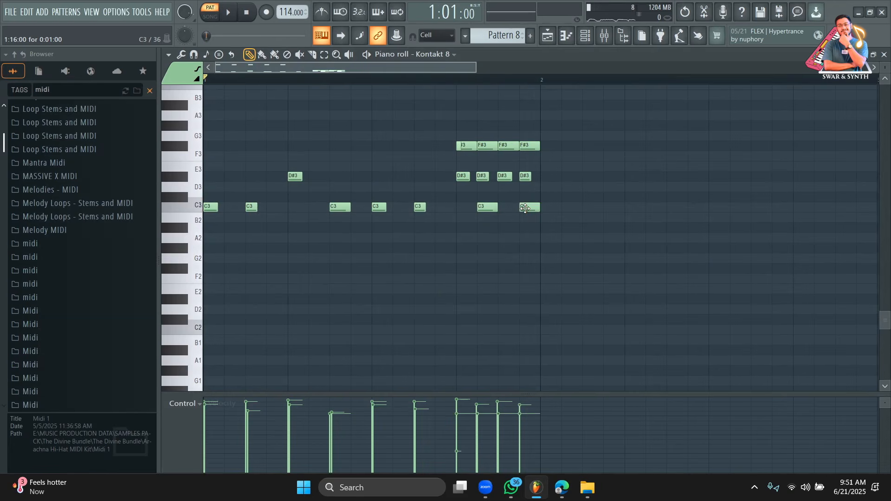
Step: Play the edited fill and delete all of its notes from the Kontakt 8 piano roll
{"action": "key", "text": "space"}
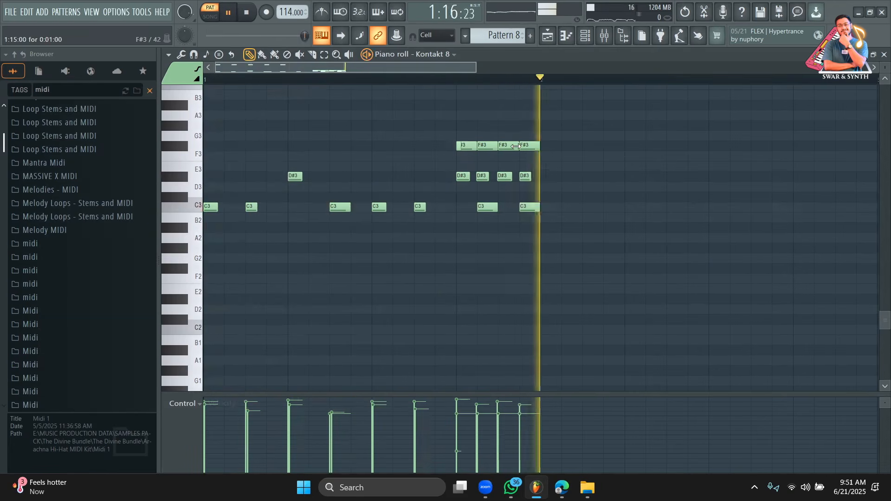
{"action": "key", "text": "space"}
{"action": "key", "text": "ctrl+a"}
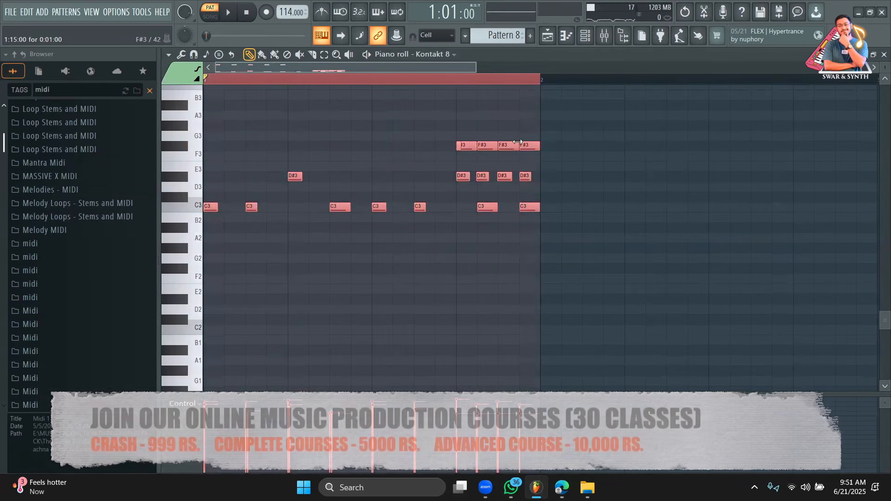
{"action": "key", "text": "Delete"}
Step: Delete the Kontakt 8 channel from the channel rack
{"action": "left_click", "coordinate": [585, 36]}
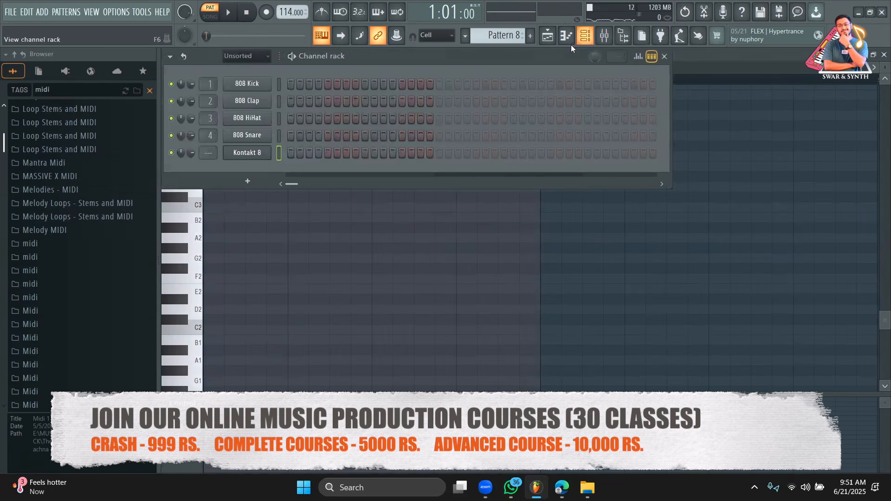
{"action": "right_click", "coordinate": [240, 155]}
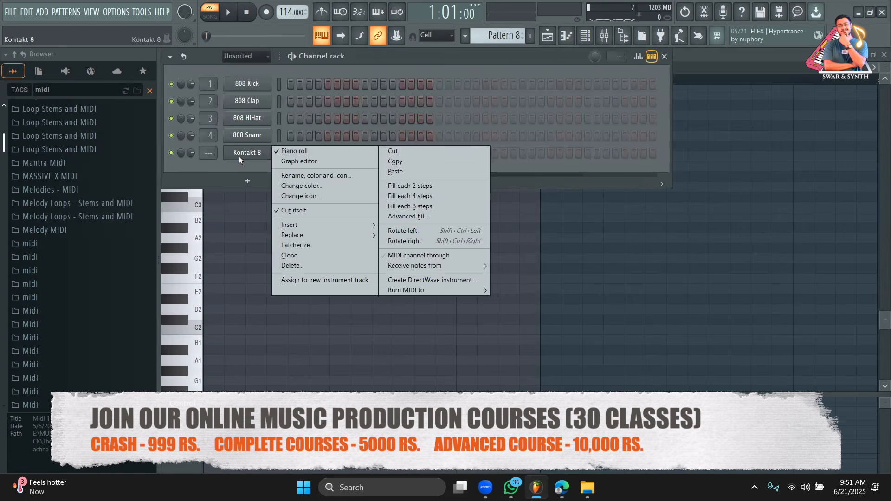
{"action": "left_click", "coordinate": [297, 263]}
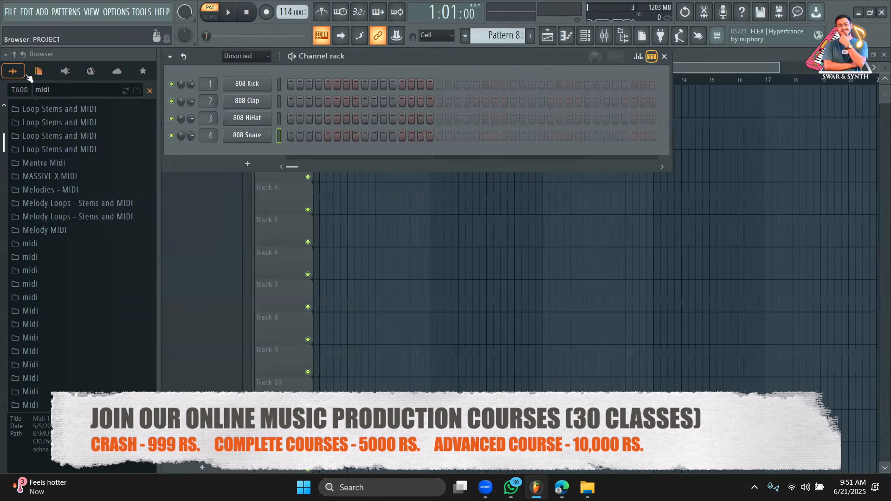
Step: Clear the browser's midi search and collapse its folder tree to the main folders
{"action": "left_click", "coordinate": [150, 90]}
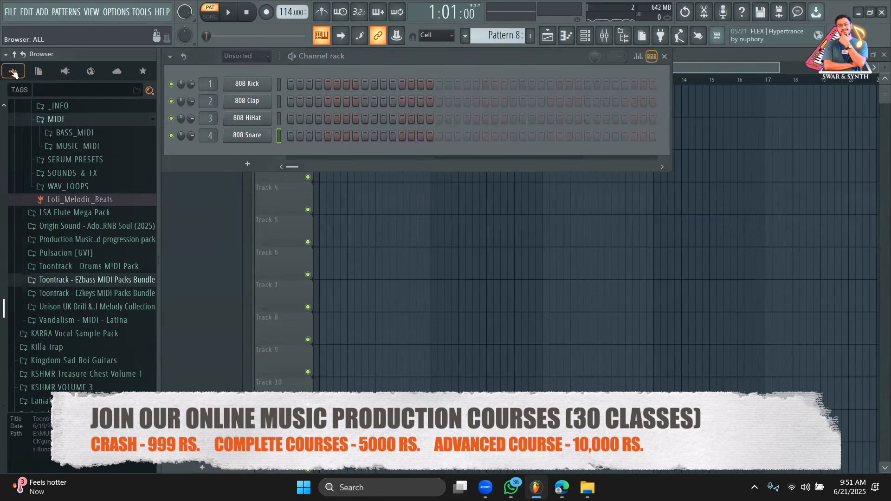
{"action": "left_click", "coordinate": [15, 55]}
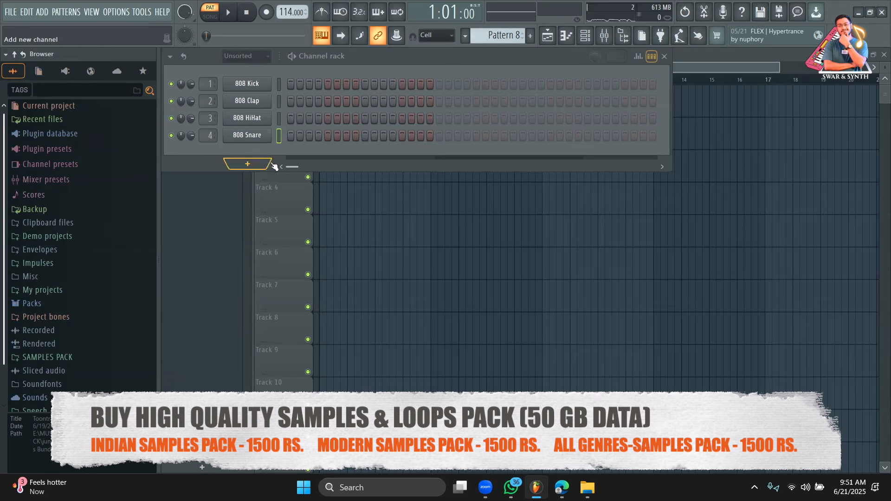
{"action": "scroll", "coordinate": [70, 300], "scroll_direction": "down", "scroll_amount": 2}
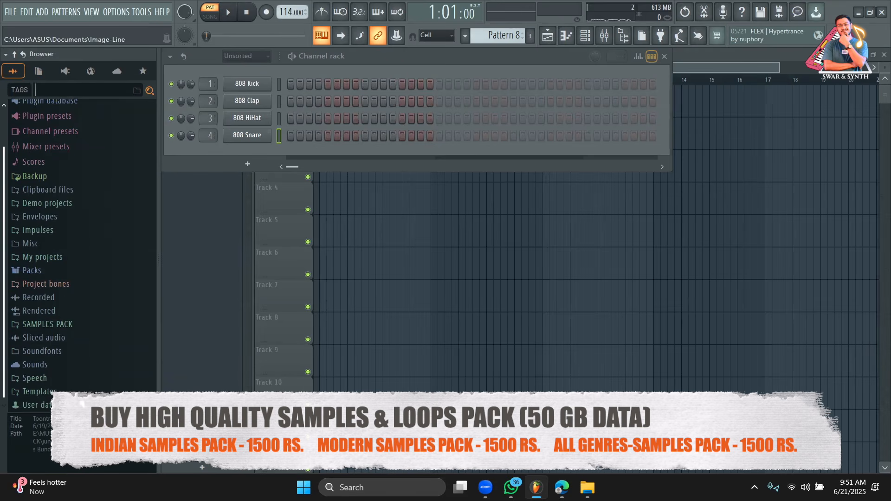
{"action": "scroll", "coordinate": [97, 343], "scroll_direction": "up", "scroll_amount": 2}
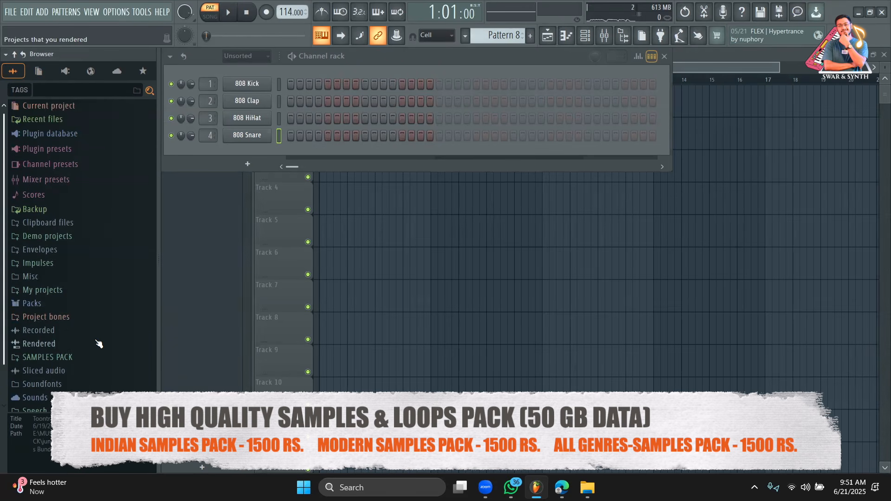
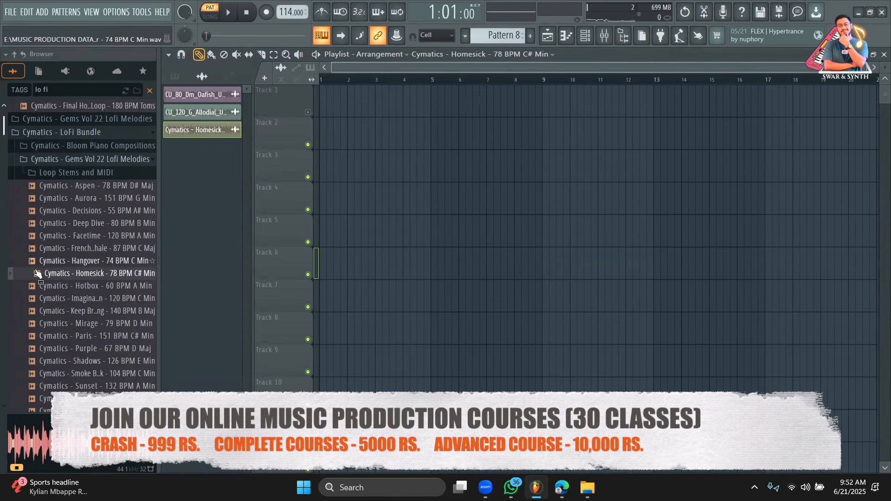
Step: Place the Cymatics - Homesick - 78 BPM C# Min loop at the start of Track 1 and set the tempo to 78 BPM without restretching channels
{"action": "left_click_drag", "start_coordinate": [34, 274], "coordinate": [273, 89]}
{"action": "left_click_drag", "start_coordinate": [292, 12], "coordinate": [292, 46]}
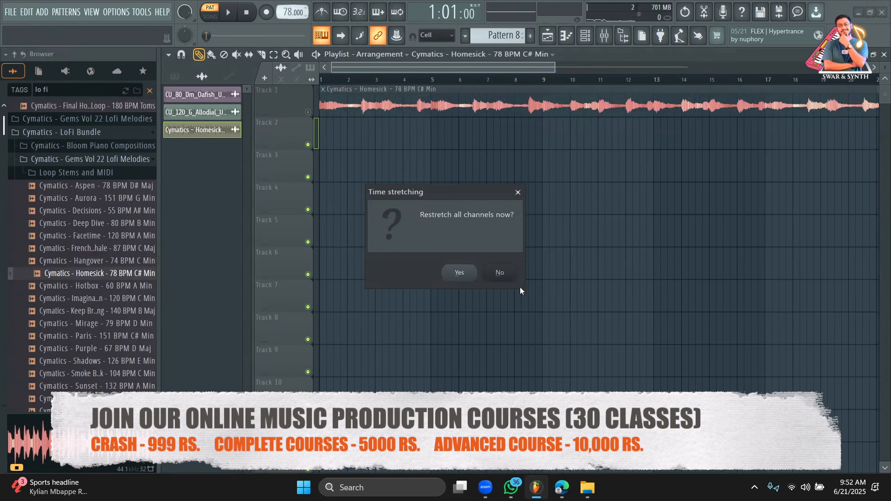
{"action": "left_click", "coordinate": [499, 272]}
{"action": "left_click_drag", "start_coordinate": [554, 64], "coordinate": [797, 64]}
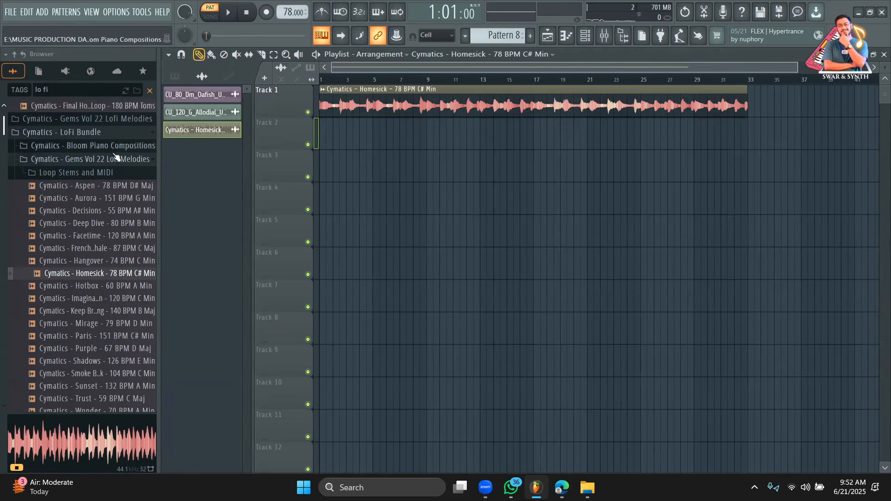
Step: Play the Homesick loop in song mode with the metronome and delete its clip from Track 1
{"action": "scroll", "coordinate": [120, 251], "scroll_direction": "down", "scroll_amount": 4}
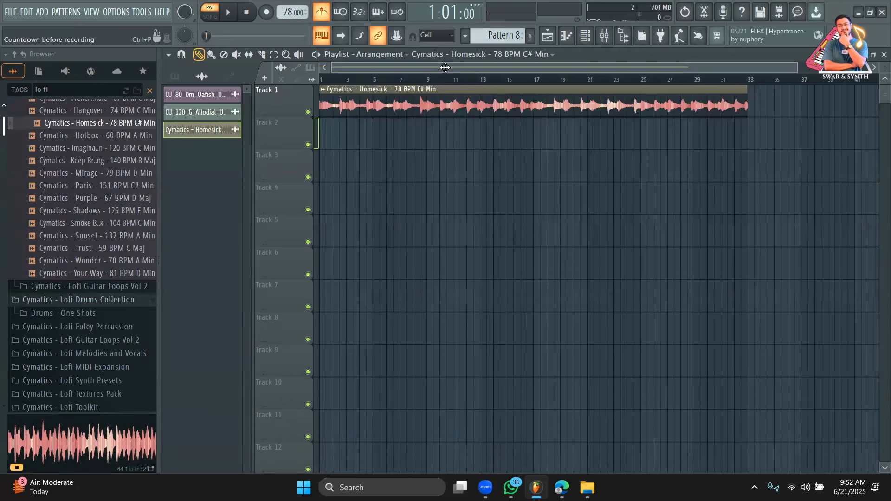
{"action": "left_click", "coordinate": [211, 19]}
{"action": "key", "text": "space"}
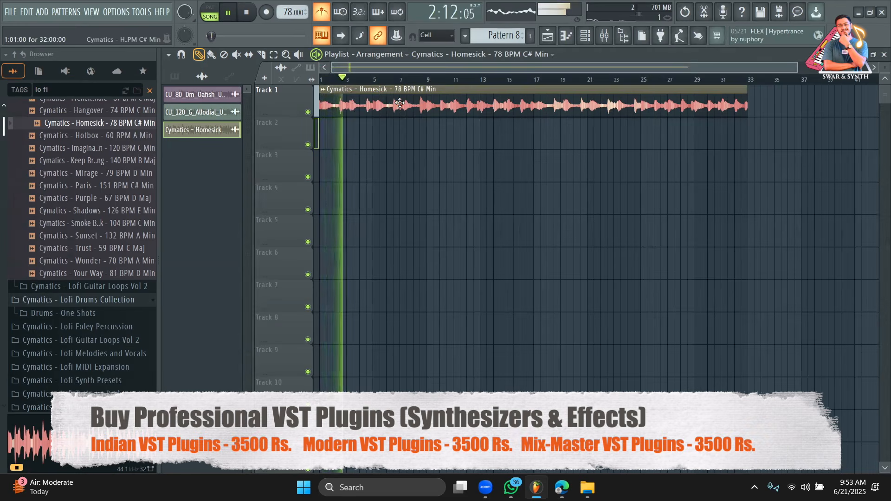
{"action": "key", "text": "space"}
{"action": "right_click", "coordinate": [399, 103]}
Step: Open the Kicks folder in the Cymatics Lofi Drums Collection one shots and audition kicks up to Lofi Kick 3
{"action": "scroll", "coordinate": [136, 172], "scroll_direction": "down", "scroll_amount": 2}
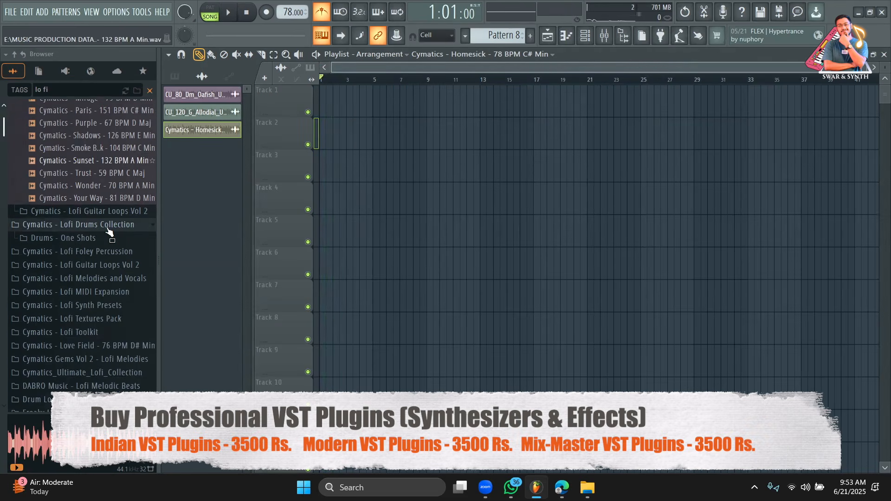
{"action": "left_click", "coordinate": [107, 227]}
{"action": "left_click", "coordinate": [115, 228]}
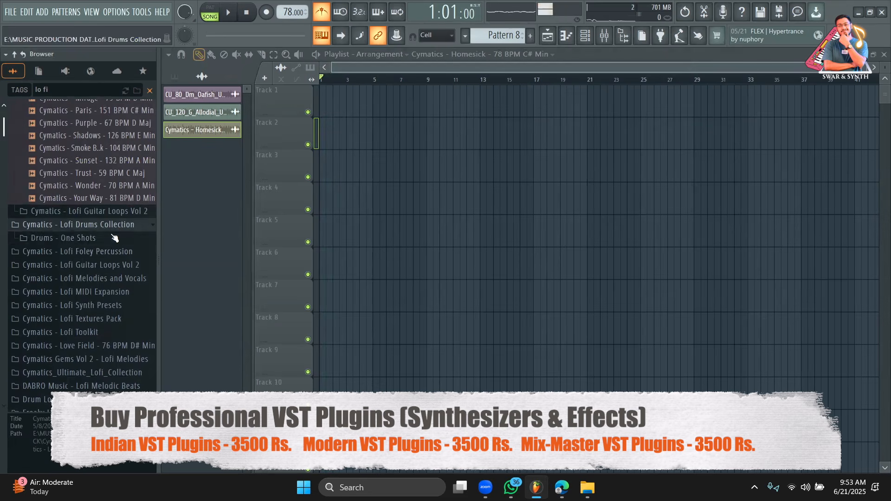
{"action": "left_click", "coordinate": [111, 238]}
{"action": "left_click", "coordinate": [90, 279]}
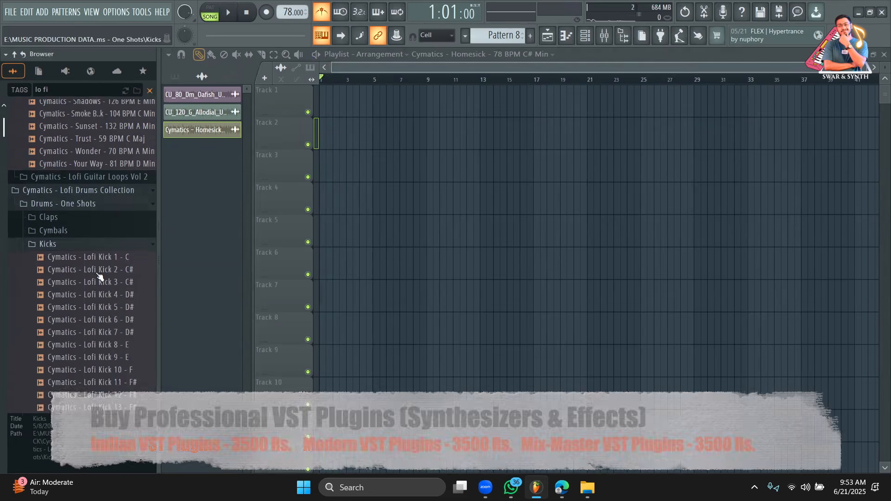
{"action": "left_click", "coordinate": [119, 203]}
{"action": "left_click", "coordinate": [119, 180]}
{"action": "left_click", "coordinate": [121, 168]}
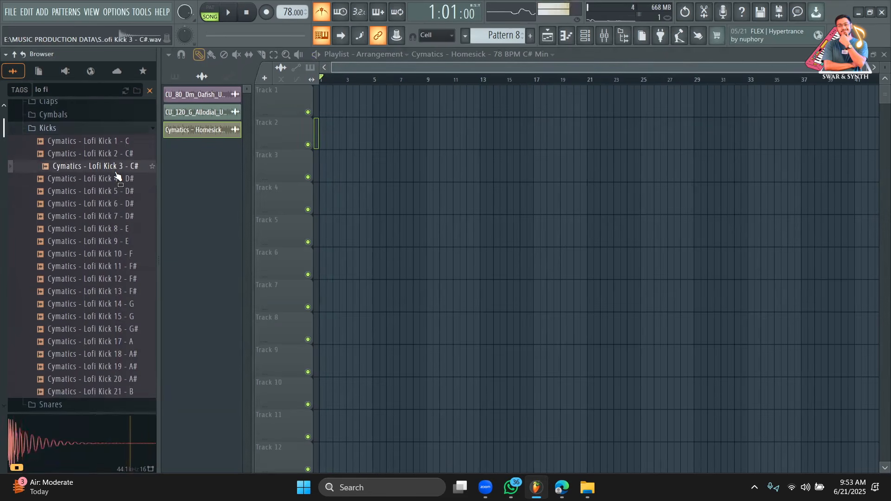
Step: Open the Claps folder of the Lofi Drums Collection and audition claps up to Lofi Clap 6
{"action": "scroll", "coordinate": [112, 196], "scroll_direction": "up", "scroll_amount": 4}
{"action": "left_click", "coordinate": [85, 263]}
{"action": "left_click", "coordinate": [87, 239]}
{"action": "left_click", "coordinate": [87, 239]}
{"action": "left_click", "coordinate": [86, 251]}
{"action": "left_click", "coordinate": [85, 278]}
{"action": "left_click", "coordinate": [84, 290]}
{"action": "scroll", "coordinate": [84, 292], "scroll_direction": "down", "scroll_amount": 2}
{"action": "left_click", "coordinate": [89, 228]}
{"action": "left_click", "coordinate": [99, 252]}
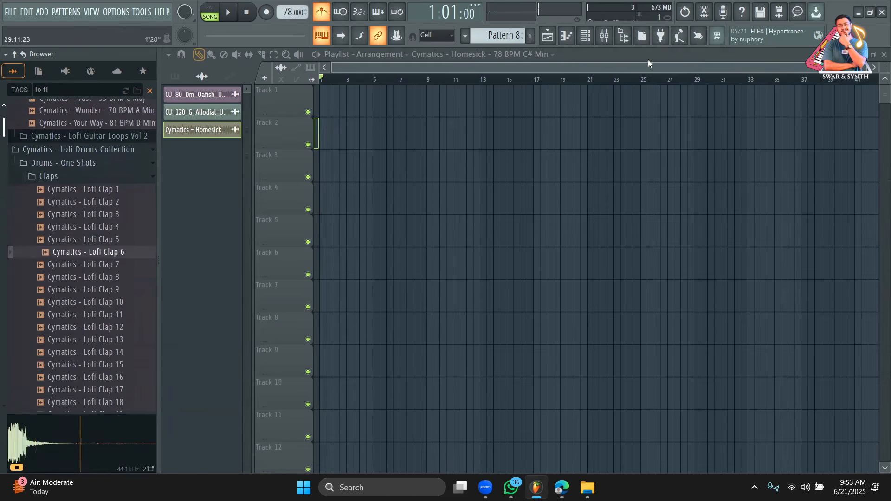
Step: Switch to empty Pattern 9 and add Cymatics Lofi Kick 4 - D# and Lofi Clap 3 as new channels in the channel rack
{"action": "left_click", "coordinate": [594, 41]}
{"action": "left_click", "coordinate": [48, 176]}
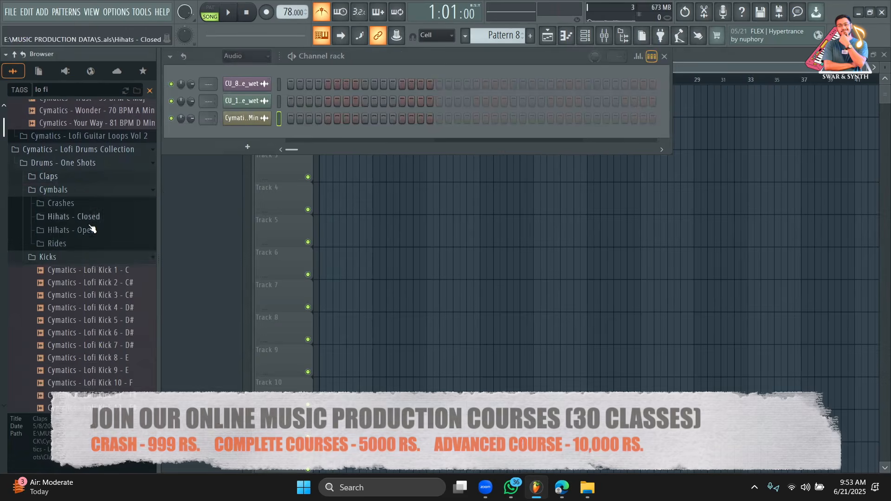
{"action": "scroll", "coordinate": [498, 29], "scroll_direction": "down", "scroll_amount": 1}
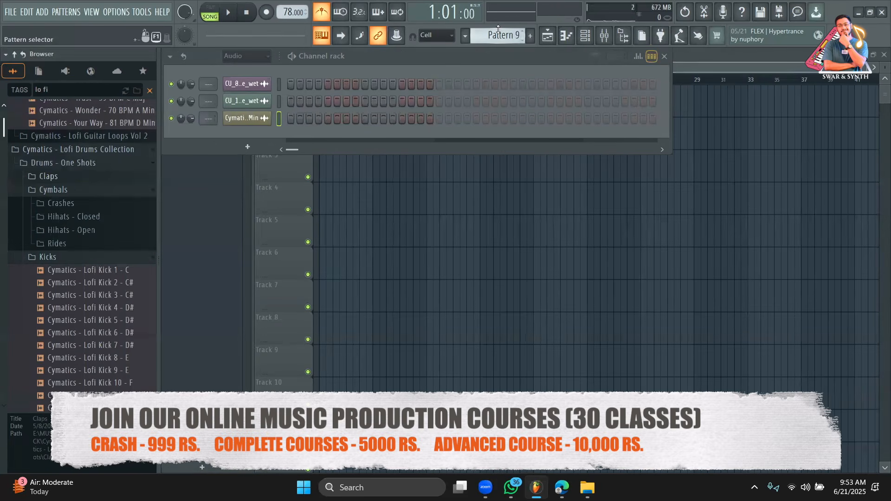
{"action": "left_click", "coordinate": [74, 295]}
{"action": "left_click", "coordinate": [59, 308]}
{"action": "left_click", "coordinate": [58, 321]}
{"action": "left_click", "coordinate": [58, 308]}
{"action": "left_click_drag", "start_coordinate": [58, 307], "coordinate": [246, 145]}
{"action": "left_click", "coordinate": [70, 177]}
{"action": "left_click_drag", "start_coordinate": [75, 214], "coordinate": [241, 175]}
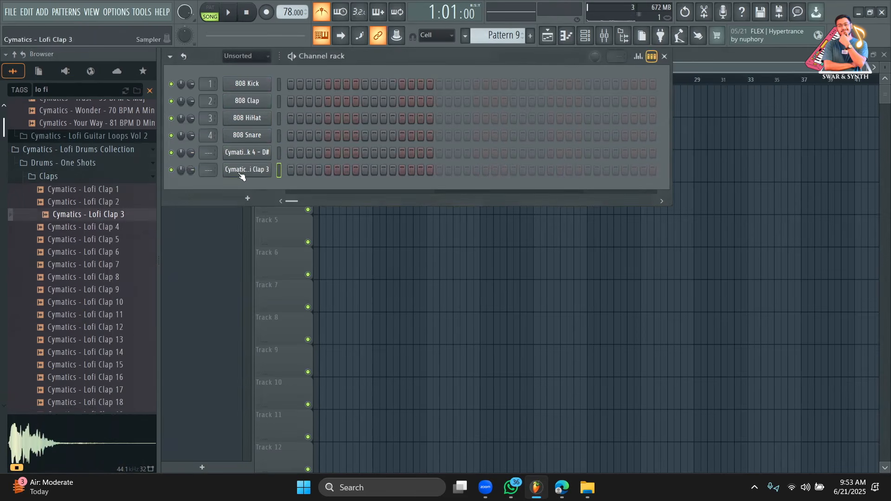
Step: Program Lofi Kick 4 on steps 1, 9, 11 and 12 and Lofi Clap 3 on steps 5 and 13 while the pattern plays
{"action": "left_click", "coordinate": [291, 154]}
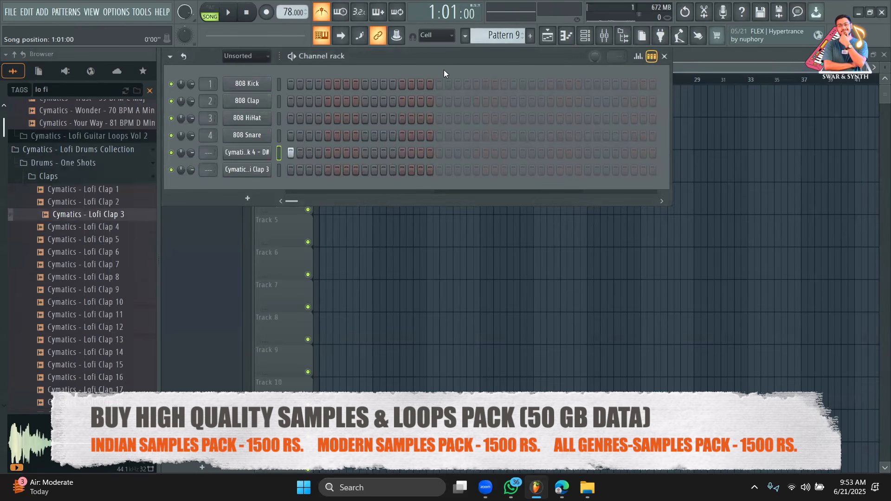
{"action": "left_click", "coordinate": [329, 172]}
{"action": "left_click", "coordinate": [347, 152]}
{"action": "left_click", "coordinate": [402, 169]}
{"action": "left_click", "coordinate": [347, 153]}
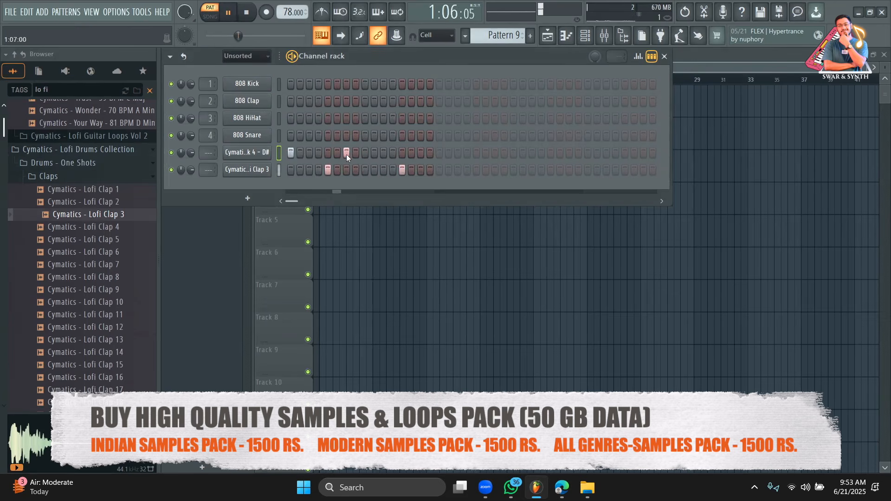
{"action": "left_click", "coordinate": [365, 153]}
{"action": "left_click", "coordinate": [384, 153]}
{"action": "left_click", "coordinate": [392, 153]}
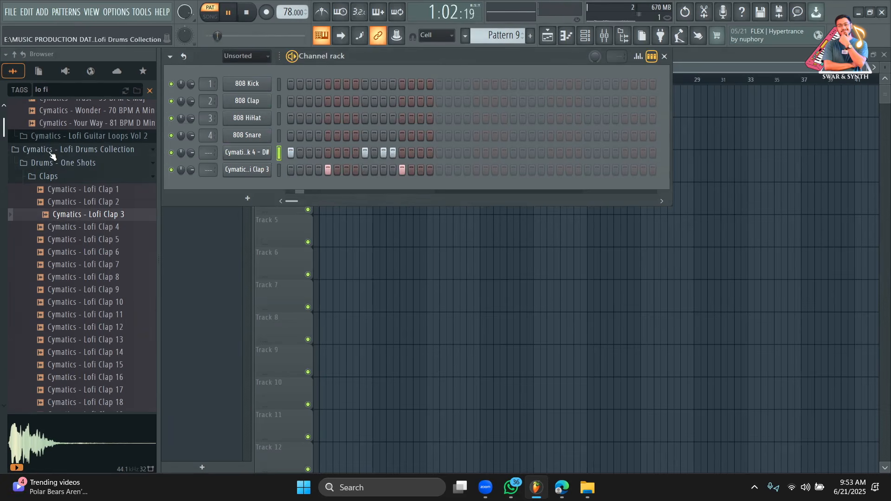
Step: Audition the closed hi-hats of the Lofi Drums Collection and add Lofi Closed Hihat 6 as a new channel
{"action": "left_click", "coordinate": [48, 175]}
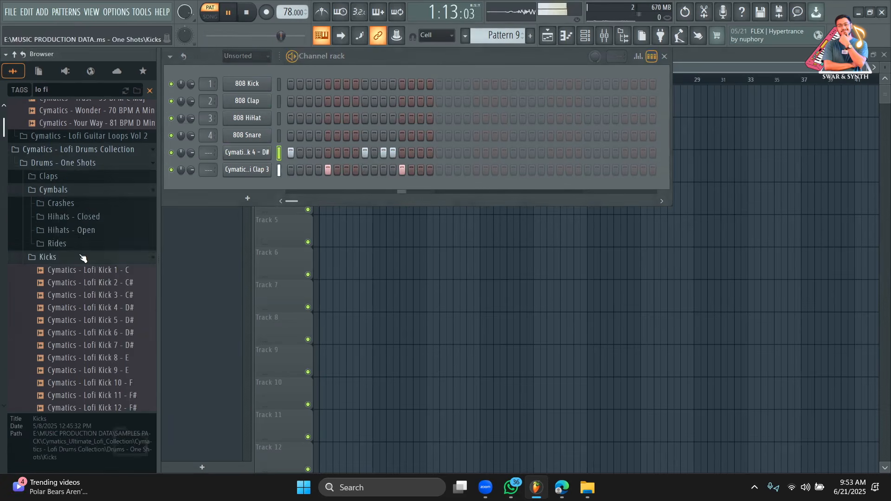
{"action": "left_click", "coordinate": [82, 257]}
{"action": "left_click", "coordinate": [103, 217]}
{"action": "left_click", "coordinate": [103, 242]}
{"action": "left_click", "coordinate": [104, 255]}
{"action": "left_click", "coordinate": [105, 267]}
{"action": "left_click", "coordinate": [107, 280]}
{"action": "left_click", "coordinate": [110, 292]}
{"action": "left_click_drag", "start_coordinate": [109, 292], "coordinate": [253, 190]}
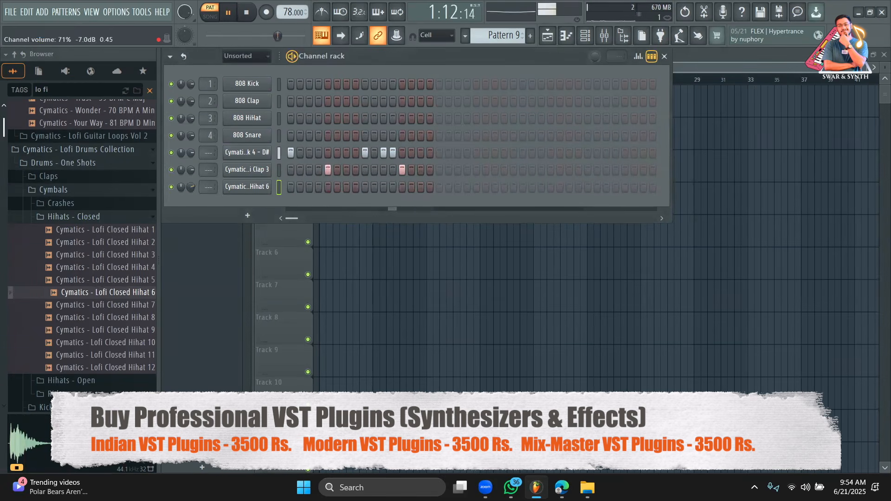
Step: Program the closed hi-hat on steps 1, 5, 9, 13 and 15 of Pattern 9
{"action": "left_click", "coordinate": [290, 187]}
{"action": "left_click", "coordinate": [327, 186]}
{"action": "left_click", "coordinate": [366, 186]}
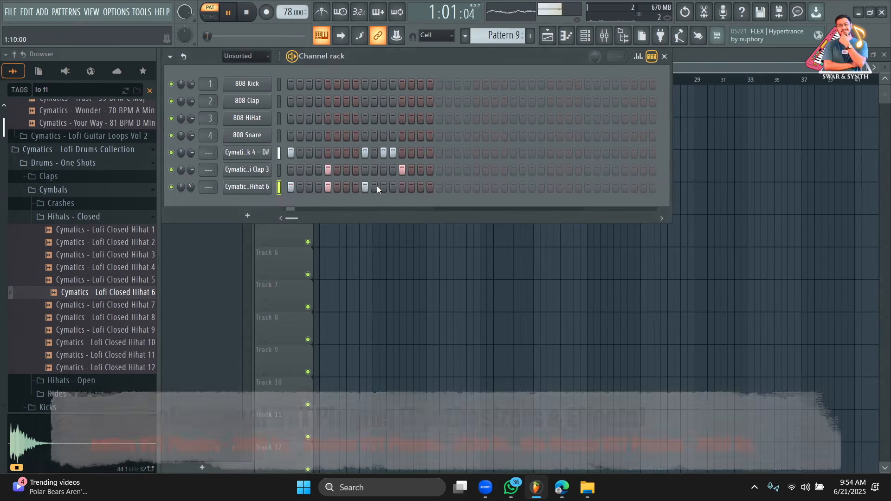
{"action": "left_click", "coordinate": [401, 187]}
{"action": "left_click", "coordinate": [421, 189]}
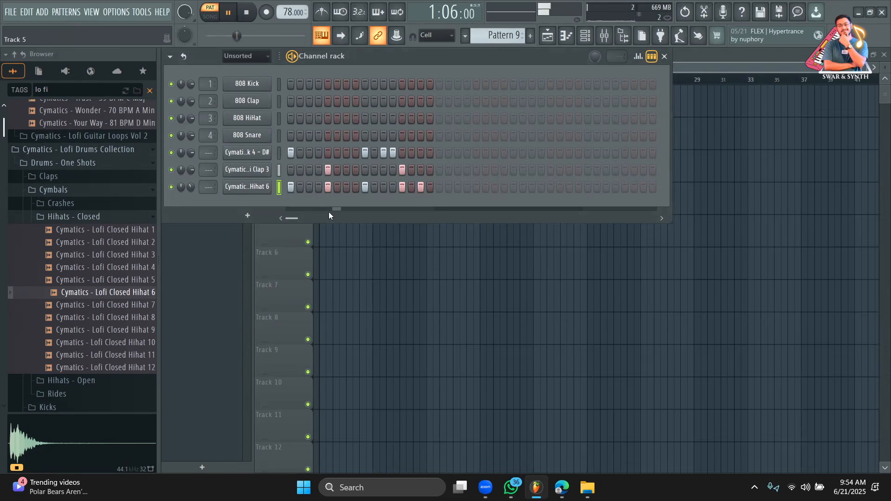
Step: Place Pattern 9 in bars 1 and 2 of Track 1 and play it in song mode
{"action": "left_click", "coordinate": [222, 254]}
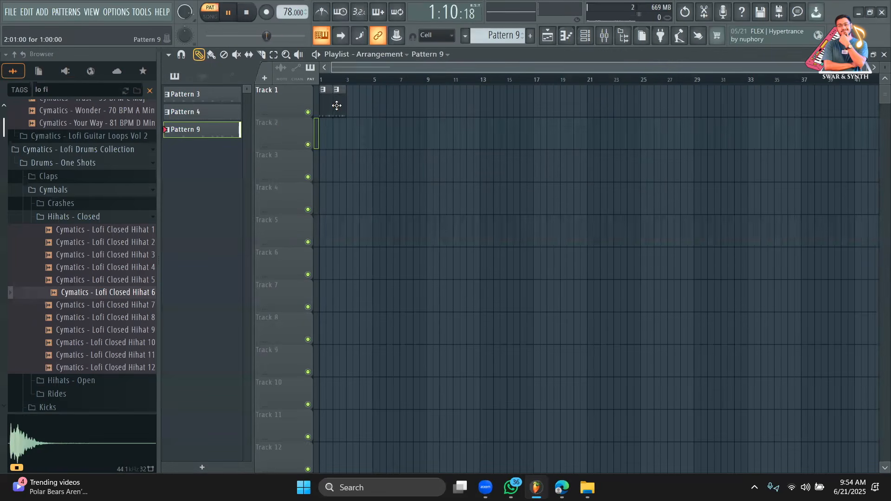
{"action": "left_click", "coordinate": [209, 17]}
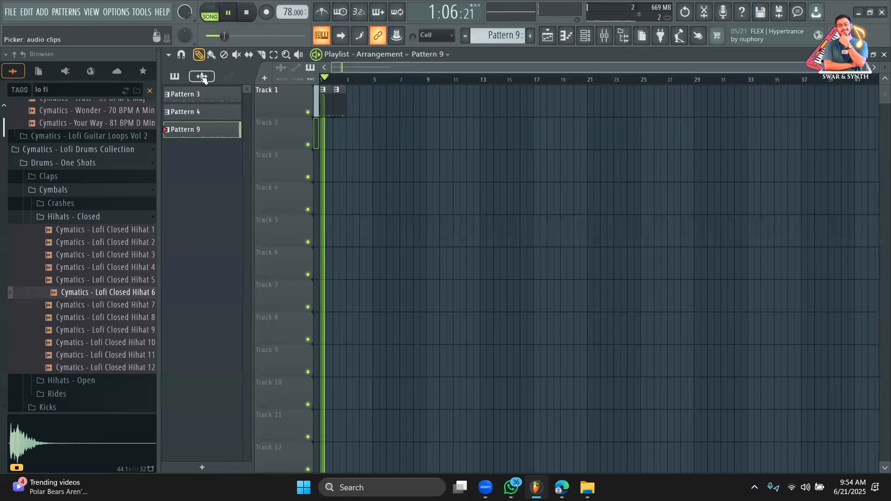
{"action": "left_click", "coordinate": [201, 76]}
{"action": "key", "text": "space"}
Step: Place the Cymatics - Homesick audio clip at the start of Track 2 and play it together with the drum pattern
{"action": "left_click", "coordinate": [195, 129]}
{"action": "left_click", "coordinate": [508, 173]}
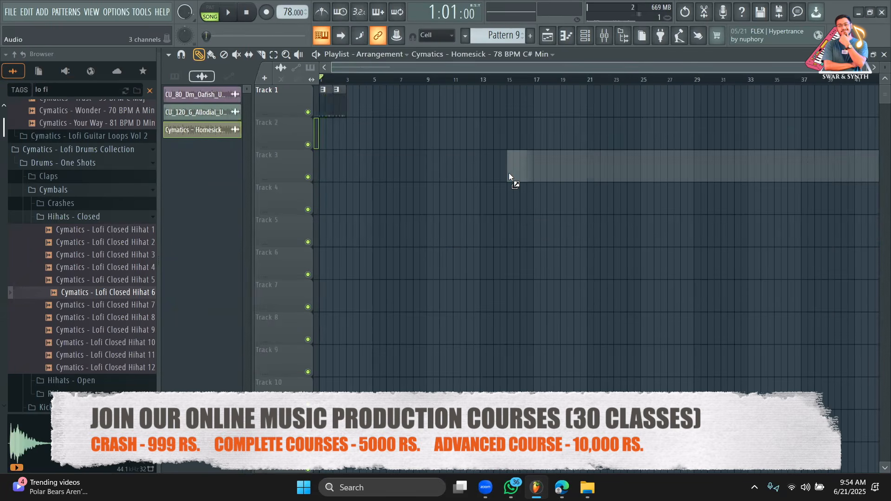
{"action": "left_click_drag", "start_coordinate": [597, 168], "coordinate": [409, 135]}
{"action": "key", "text": "space"}
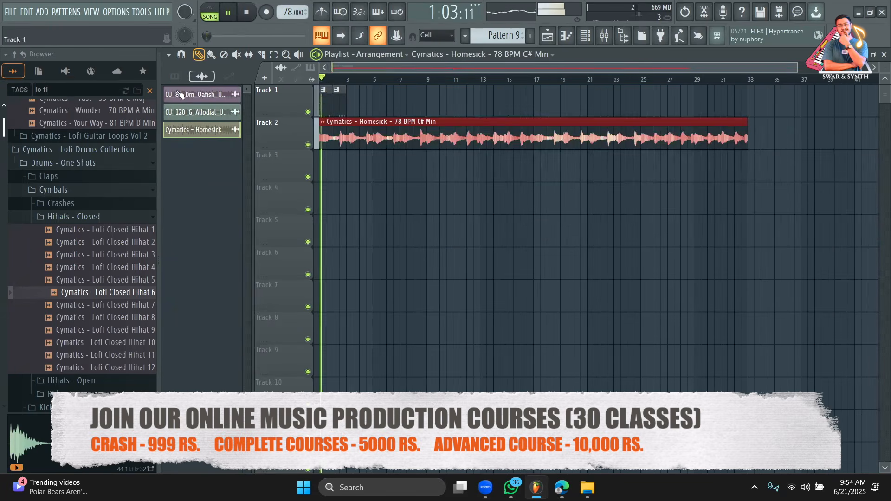
{"action": "key", "text": "space"}
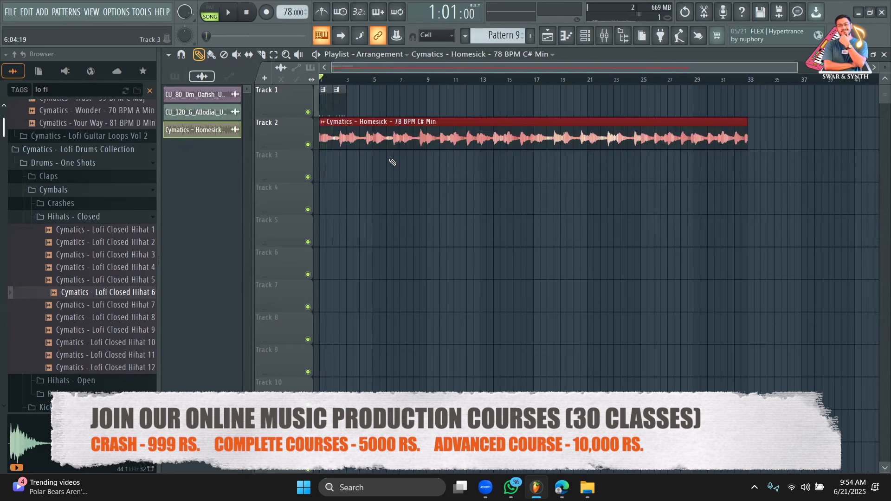
Step: Lower the Homesick audio clip's channel volume to about 48%
{"action": "double_click", "coordinate": [383, 136]}
{"action": "left_click_drag", "start_coordinate": [448, 141], "coordinate": [446, 170]}
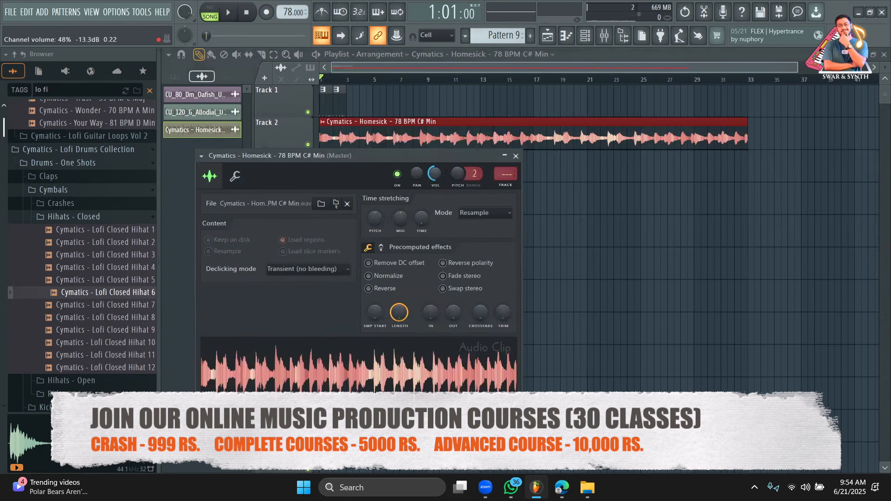
Step: Slice the Homesick clip at bar 2, move its remainder on Track 2 to late in bar 3, and play it
{"action": "left_click", "coordinate": [515, 156]}
{"action": "left_click_drag", "start_coordinate": [794, 68], "coordinate": [392, 61]}
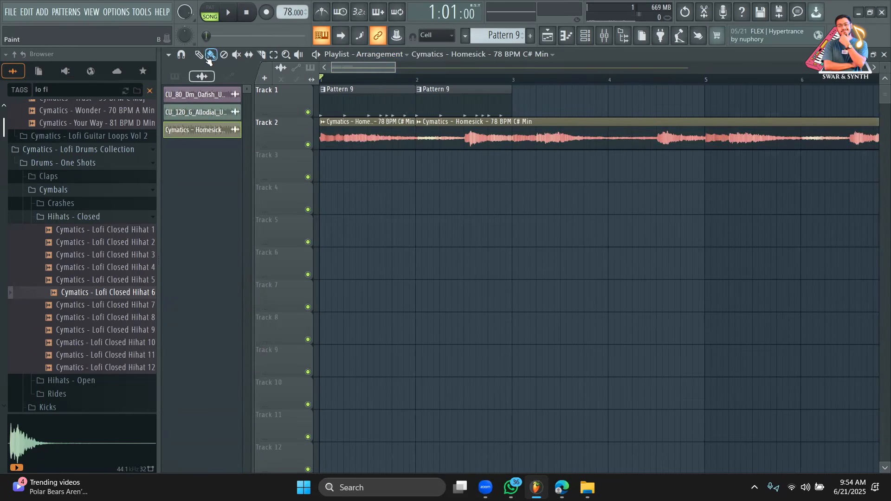
{"action": "left_click_drag", "start_coordinate": [530, 129], "coordinate": [697, 128]}
{"action": "key", "text": "space"}
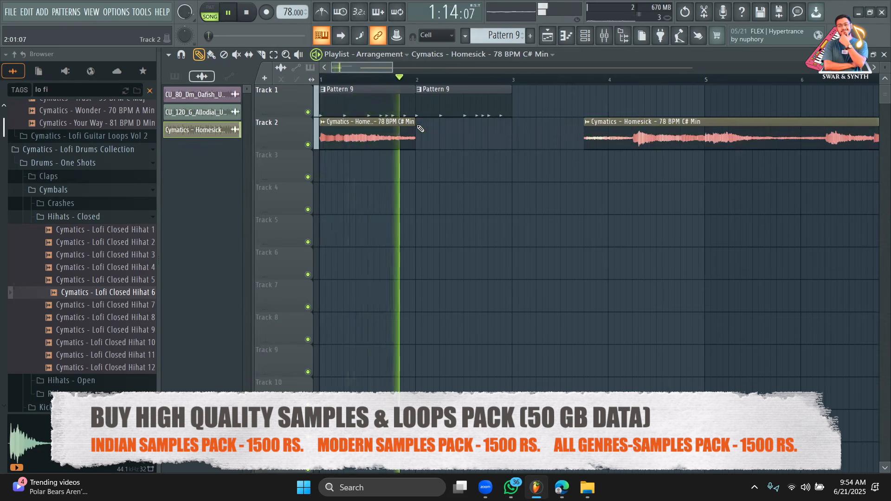
{"action": "key", "text": "space"}
Step: Shorten the first Homesick piece on Track 2 to half a bar and repeat it at bar 2
{"action": "mouse_move", "coordinate": [415, 121]}
{"action": "left_mouse_down"}
{"action": "mouse_move", "coordinate": [334, 130]}
{"action": "mouse_move", "coordinate": [411, 134]}
{"action": "left_mouse_up"}
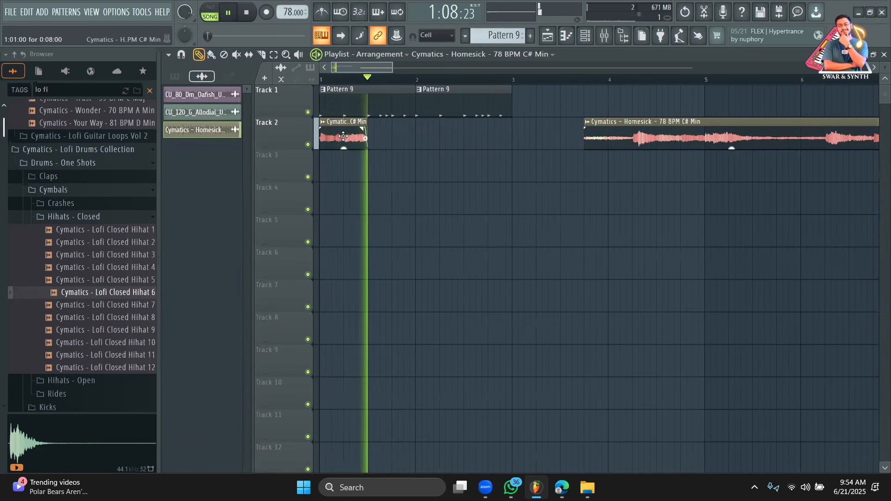
{"action": "left_click", "coordinate": [416, 139]}
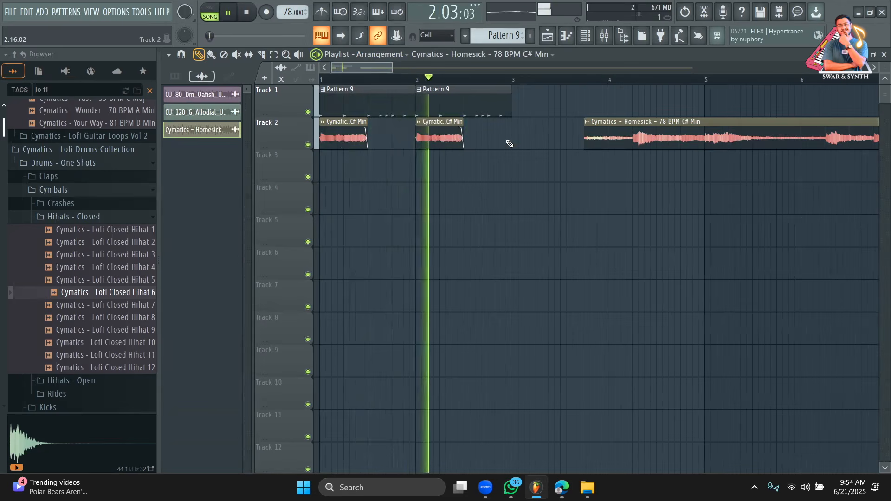
{"action": "key", "text": "space"}
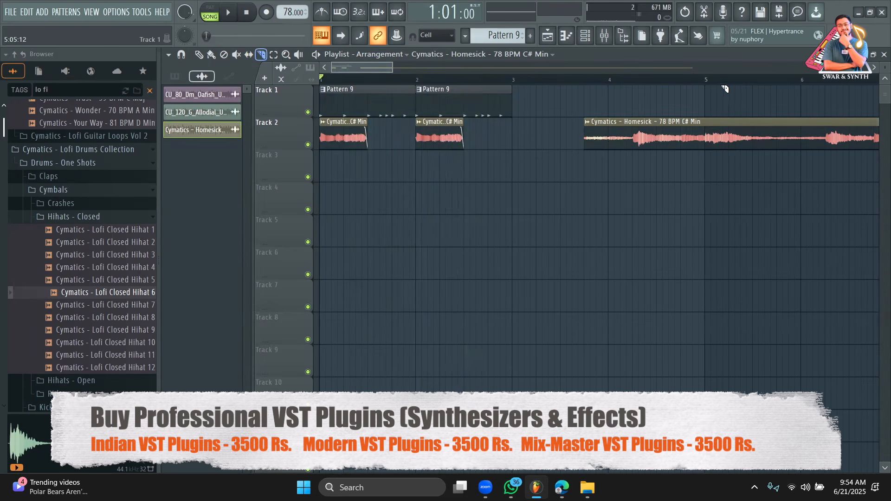
Step: Slice a half-bar piece out of the long Homesick clip at bar 5 and place it on Track 3 in the second half of bar 1
{"action": "left_click", "coordinate": [705, 80]}
{"action": "key", "text": "space"}
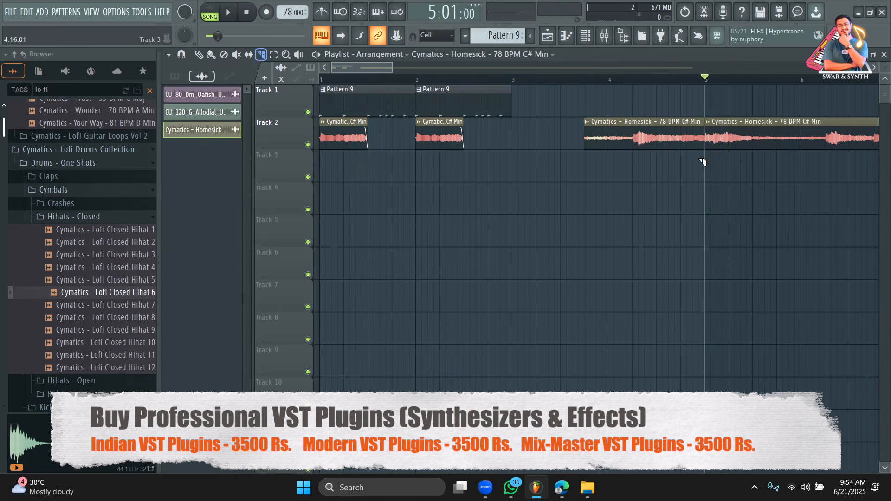
{"action": "left_click_drag", "start_coordinate": [761, 134], "coordinate": [757, 150]}
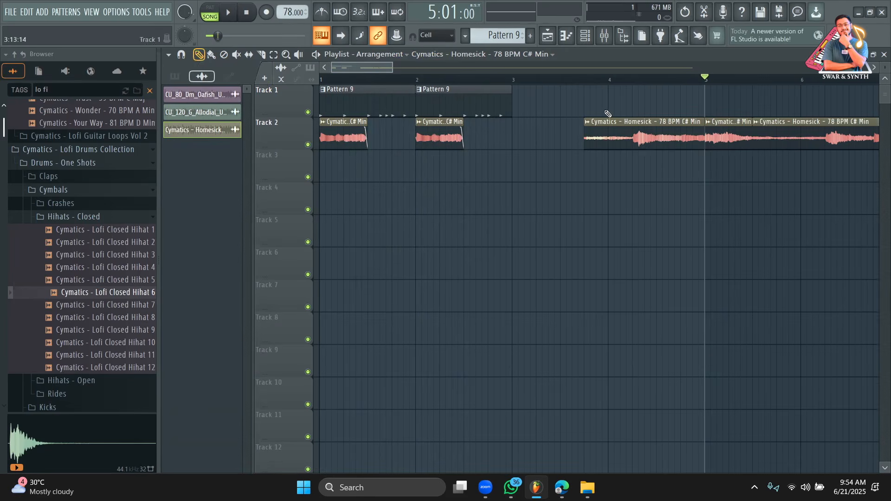
{"action": "left_click_drag", "start_coordinate": [734, 134], "coordinate": [383, 148]}
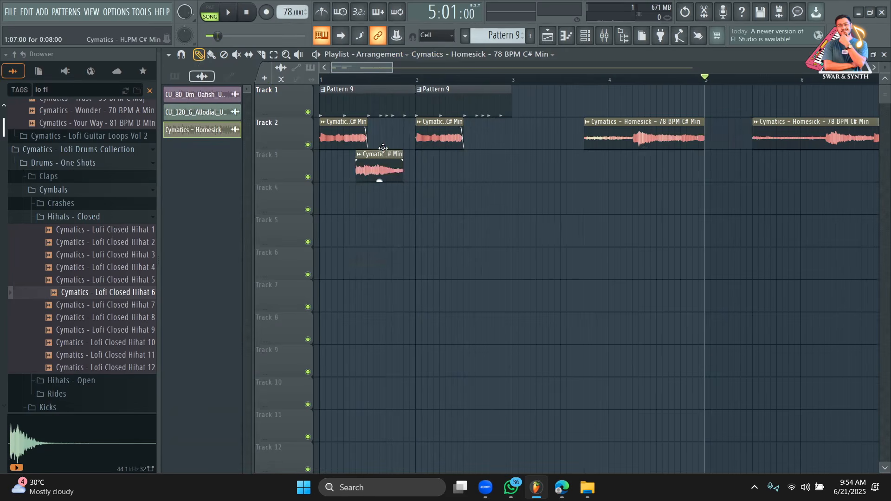
{"action": "scroll", "coordinate": [367, 80], "scroll_direction": "up", "scroll_amount": 2}
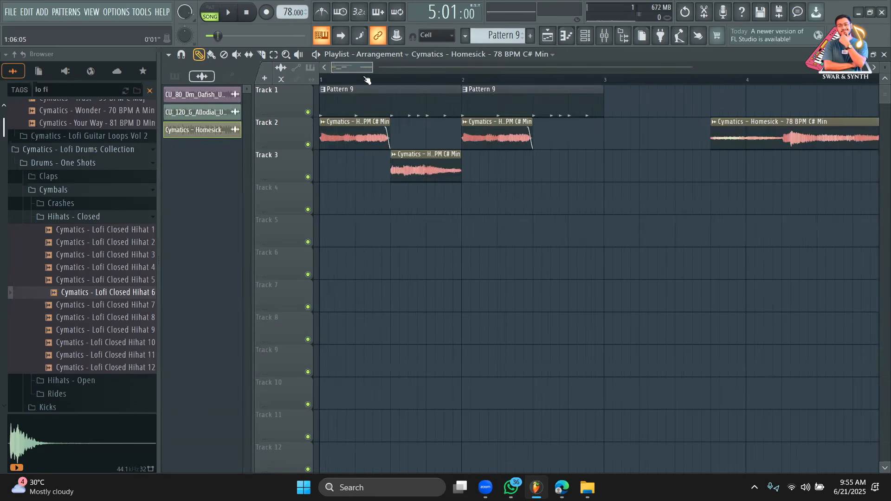
{"action": "key", "text": "space"}
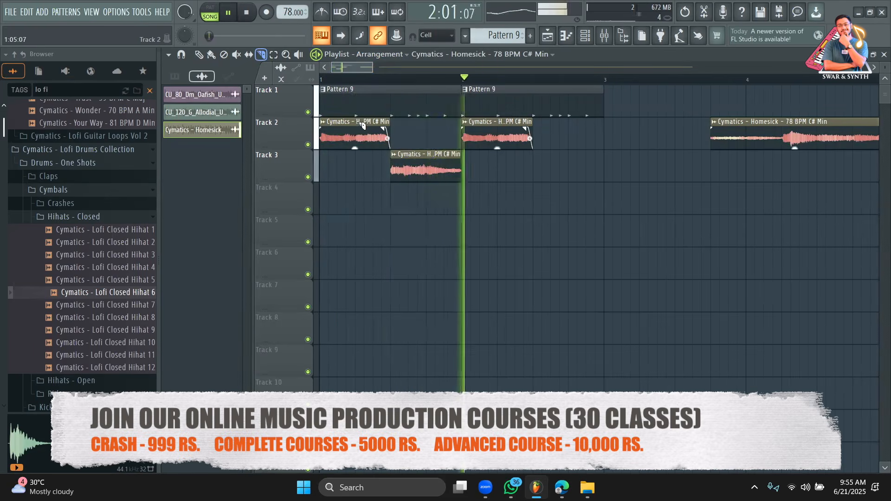
Step: Split the first Homesick piece at beat 2, park its second part on Track 4, and repeat the first quarter-bar part at beat 2
{"action": "left_click", "coordinate": [365, 156]}
{"action": "key", "text": "space"}
{"action": "left_click", "coordinate": [199, 54]}
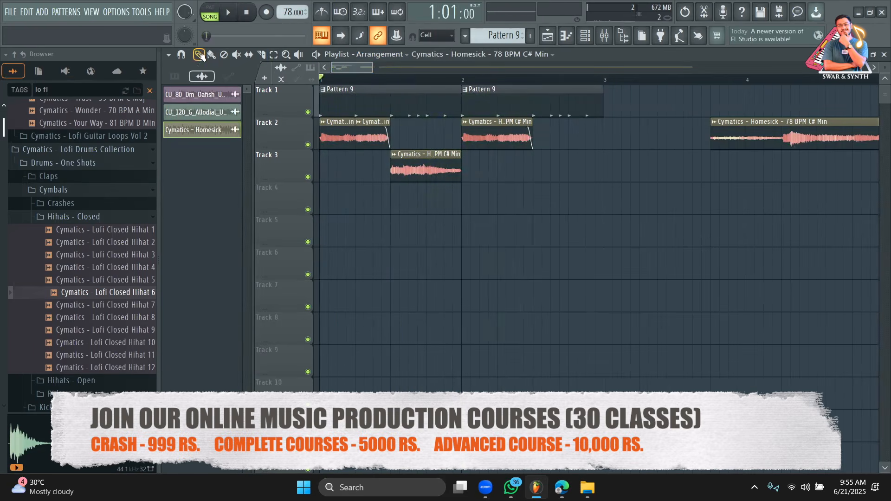
{"action": "left_click_drag", "start_coordinate": [382, 133], "coordinate": [531, 197]}
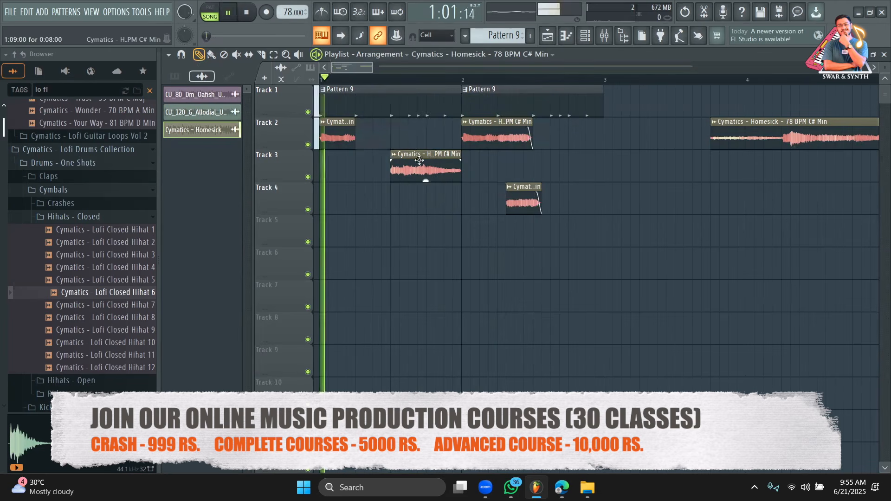
{"action": "left_click", "coordinate": [361, 143]}
{"action": "key", "text": "space"}
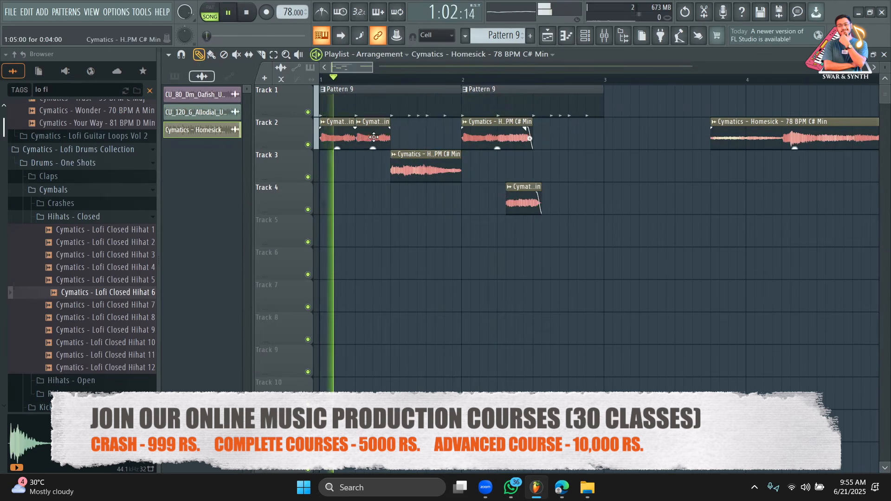
Step: Replace the half-bar piece on Track 3 with the quarter-bar piece from Track 4 on beats 3 and 4 of bar 1
{"action": "left_click_drag", "start_coordinate": [416, 173], "coordinate": [583, 174]}
{"action": "key", "text": "space"}
{"action": "left_click_drag", "start_coordinate": [522, 193], "coordinate": [408, 160]}
{"action": "key", "text": "space"}
{"action": "left_click", "coordinate": [433, 169]}
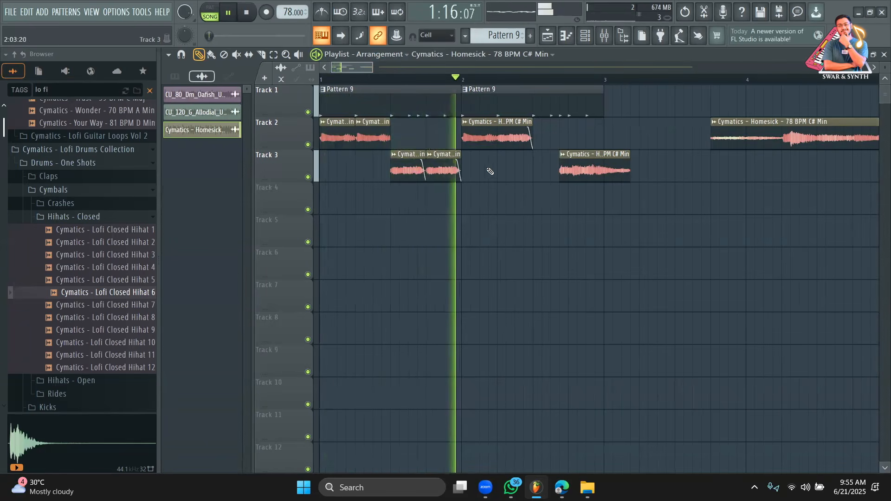
{"action": "key", "text": "space"}
{"action": "right_click", "coordinate": [581, 169]}
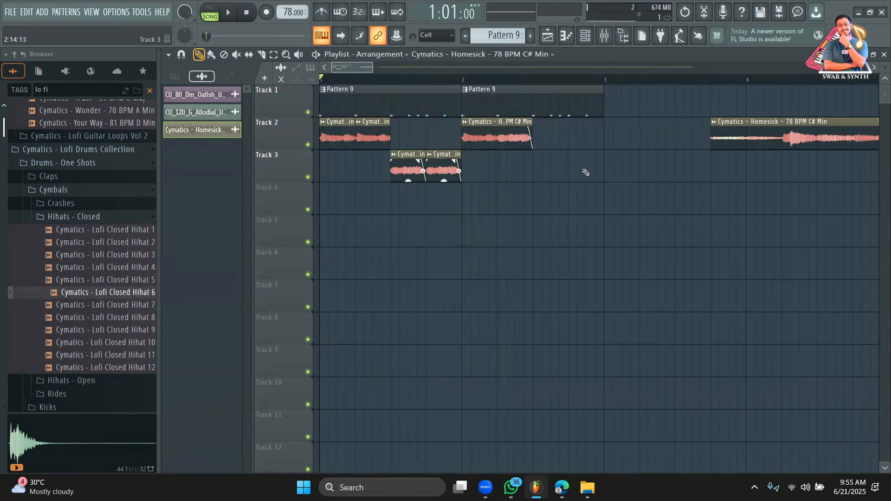
Step: Move the long Homesick piece to the middle of bar 2 on Track 3 and slice it at bar 3
{"action": "left_click", "coordinate": [523, 122]}
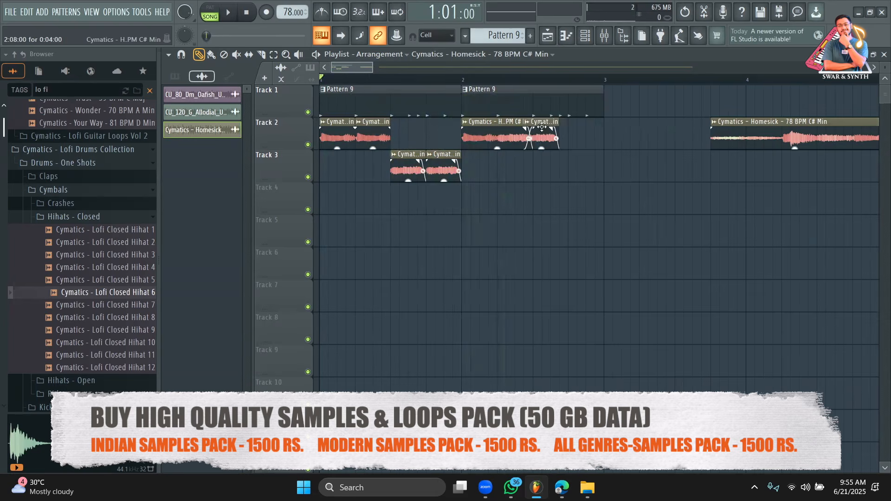
{"action": "right_click", "coordinate": [542, 127]}
{"action": "left_click_drag", "start_coordinate": [733, 137], "coordinate": [542, 161]}
{"action": "left_click", "coordinate": [500, 80]}
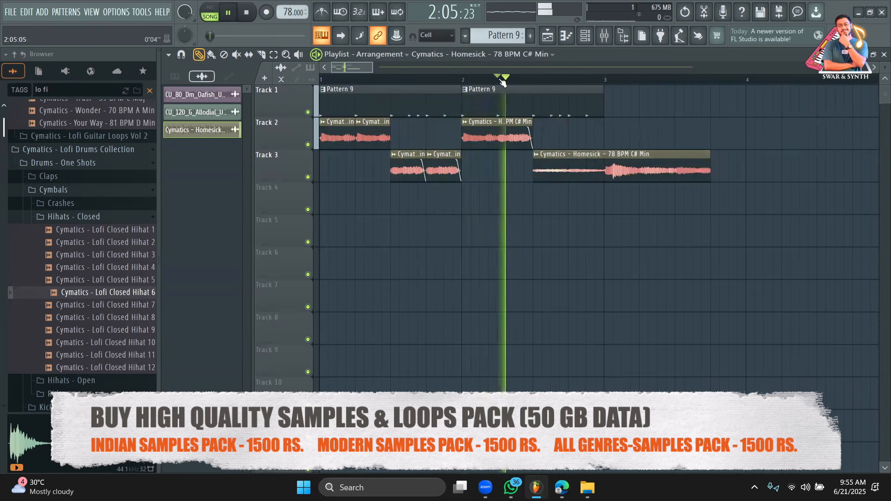
{"action": "key", "text": "c"}
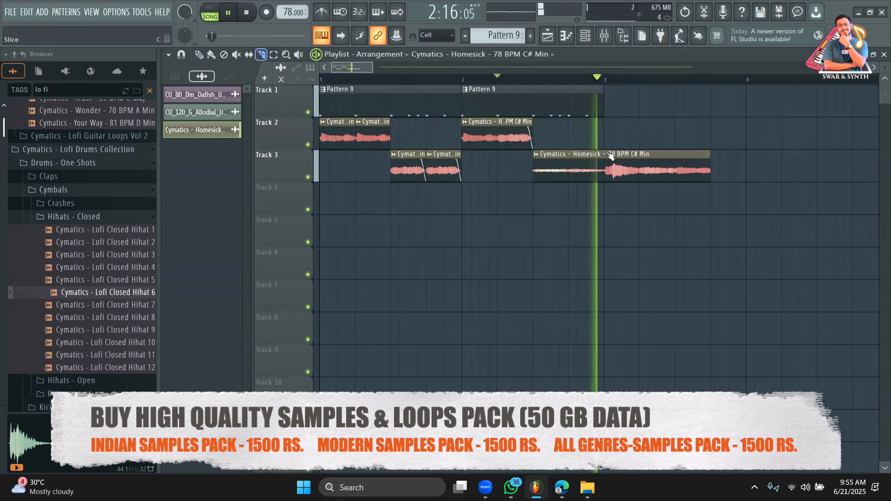
{"action": "key", "text": "space"}
{"action": "left_click_drag", "start_coordinate": [609, 152], "coordinate": [610, 206]}
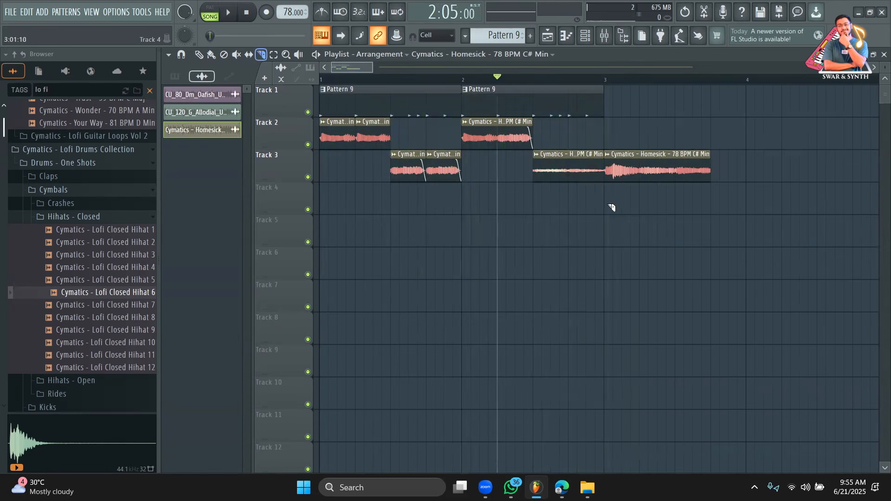
Step: Delete the earlier Homesick pieces in bars 1 and 2, then move the half-bar piece to the start of Track 2 and play it
{"action": "right_click", "coordinate": [478, 140]}
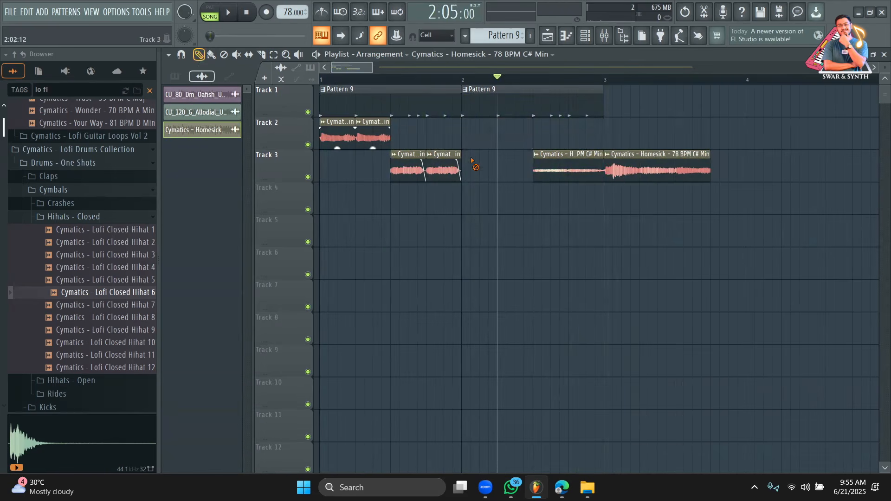
{"action": "right_click", "coordinate": [443, 167]}
{"action": "right_click", "coordinate": [408, 166]}
{"action": "right_click", "coordinate": [374, 139]}
{"action": "right_click", "coordinate": [338, 140]}
{"action": "left_click_drag", "start_coordinate": [540, 176], "coordinate": [312, 139]}
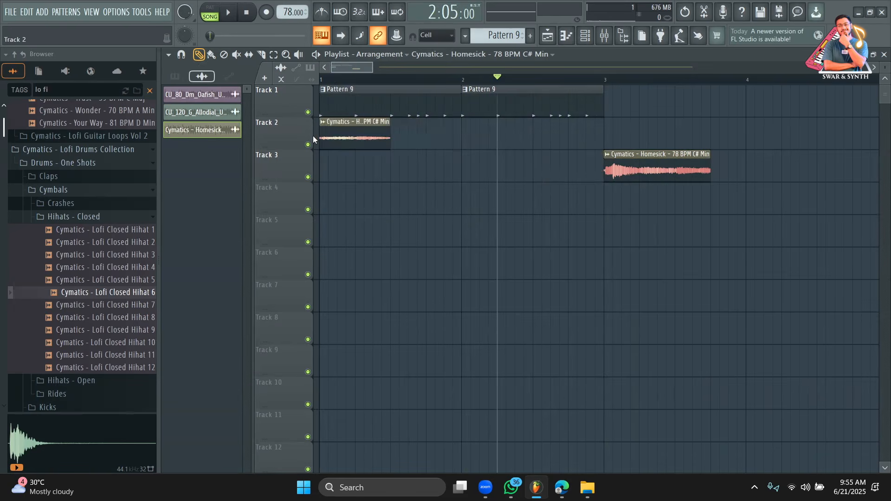
{"action": "key", "text": "space"}
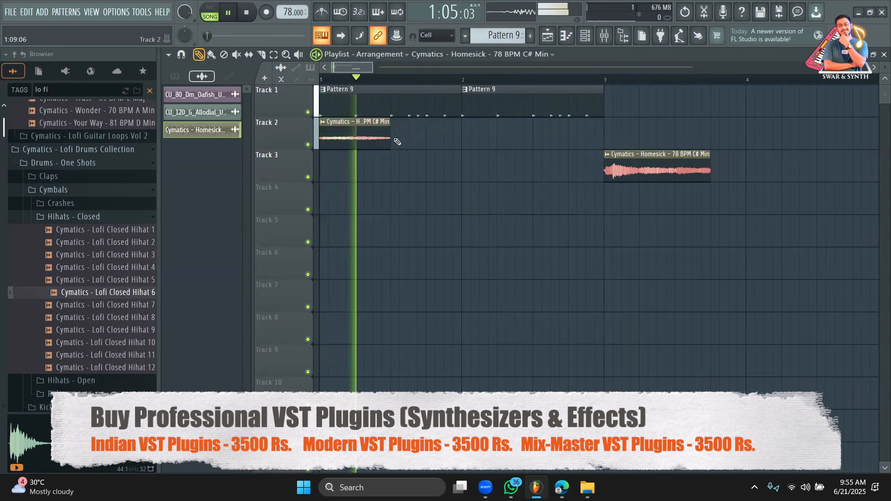
Step: Repeat the half-bar Homesick piece at the start of bar 2 on Track 2
{"action": "left_click", "coordinate": [393, 139]}
{"action": "right_click", "coordinate": [413, 139]}
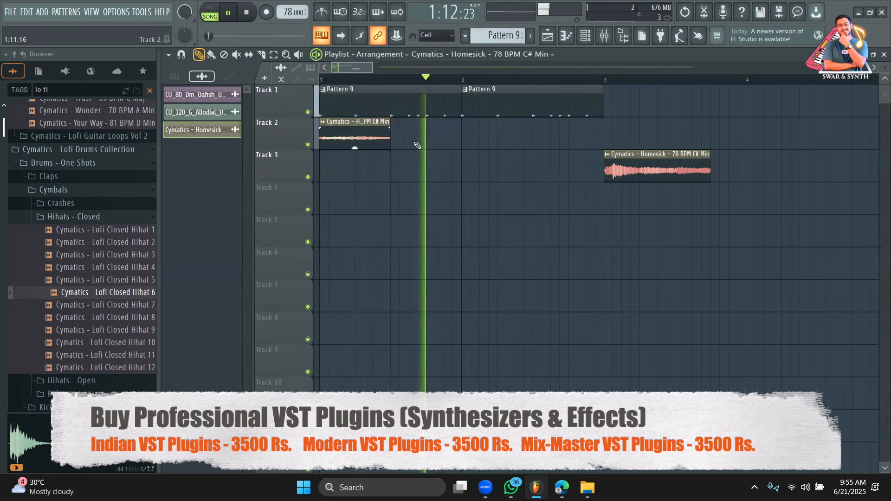
{"action": "left_click", "coordinate": [466, 141]}
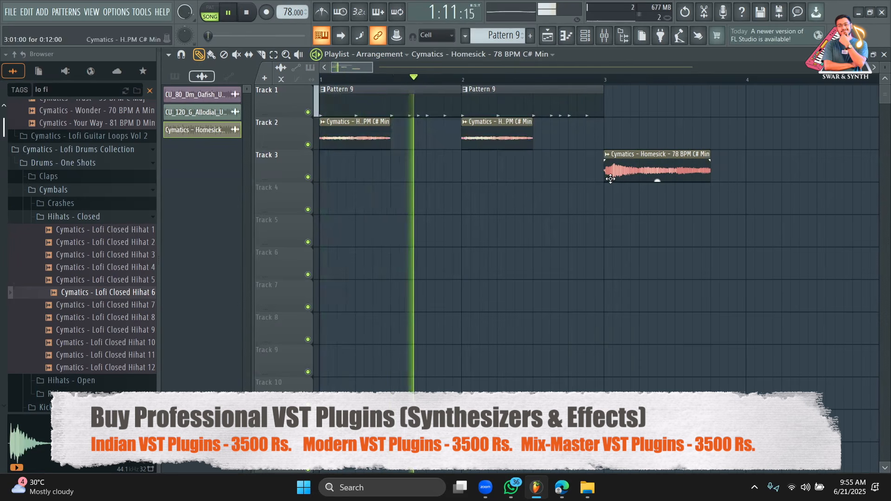
Step: Place a quarter-bar Homesick piece on beat 4 of bars 1 and 2 on Track 2
{"action": "left_click", "coordinate": [320, 171]}
{"action": "left_click_drag", "start_coordinate": [320, 171], "coordinate": [444, 124]}
{"action": "key", "text": "space"}
{"action": "key", "text": "space"}
{"action": "left_click", "coordinate": [571, 140]}
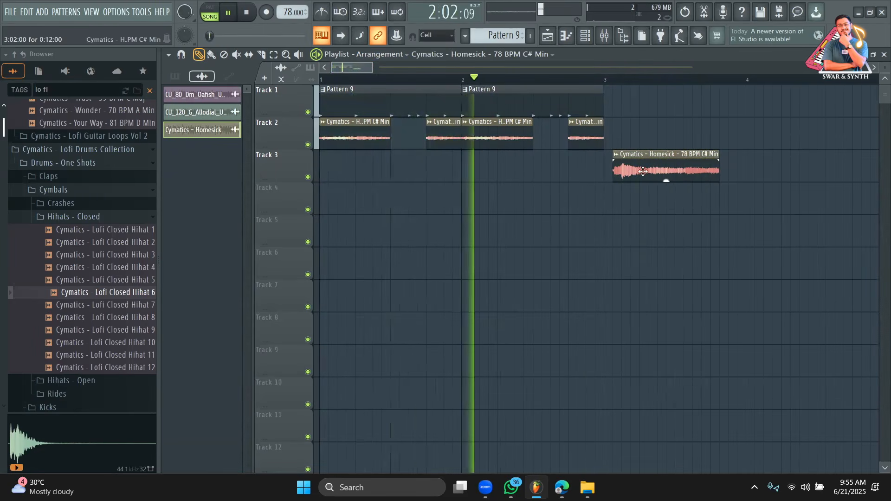
Step: Trim the first quarter bar off the remaining Homesick piece and move the half-bar rest to the start of Track 3
{"action": "left_click_drag", "start_coordinate": [624, 171], "coordinate": [659, 171]}
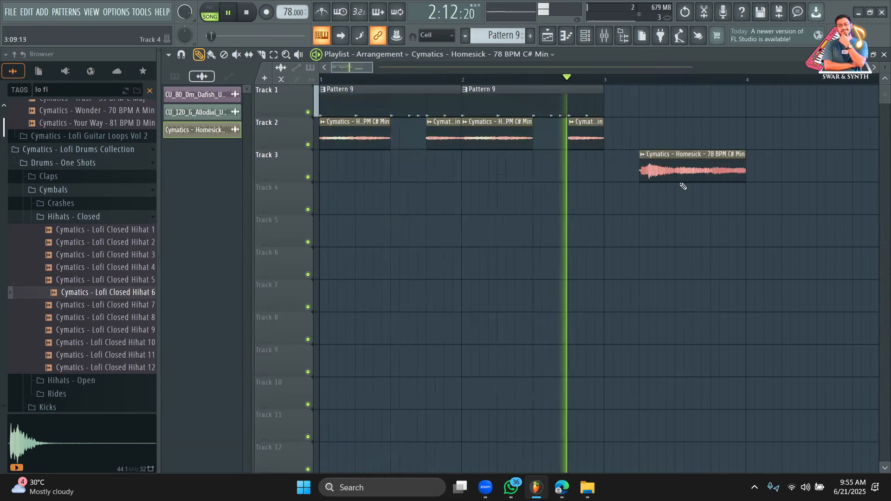
{"action": "left_click", "coordinate": [676, 78]}
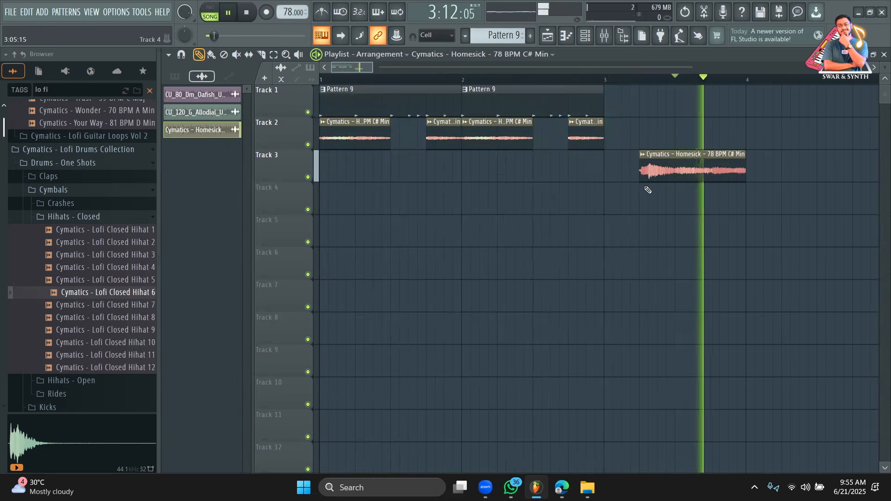
{"action": "key", "text": "space"}
{"action": "left_click_drag", "start_coordinate": [640, 173], "coordinate": [234, 151]}
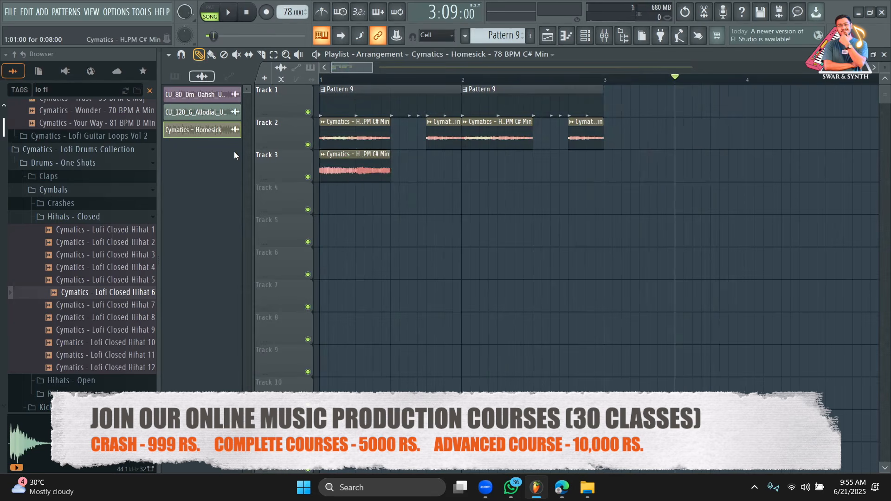
Step: Repeat the half-bar piece along Track 3 to the end of bar 2 and loop playback over bars 1 and 2
{"action": "left_click", "coordinate": [366, 79]}
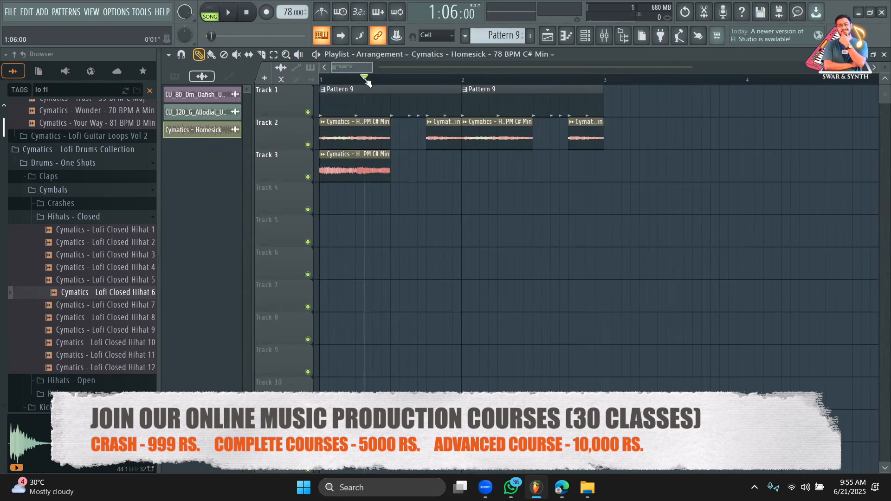
{"action": "left_click", "coordinate": [396, 166]}
{"action": "left_click", "coordinate": [465, 170]}
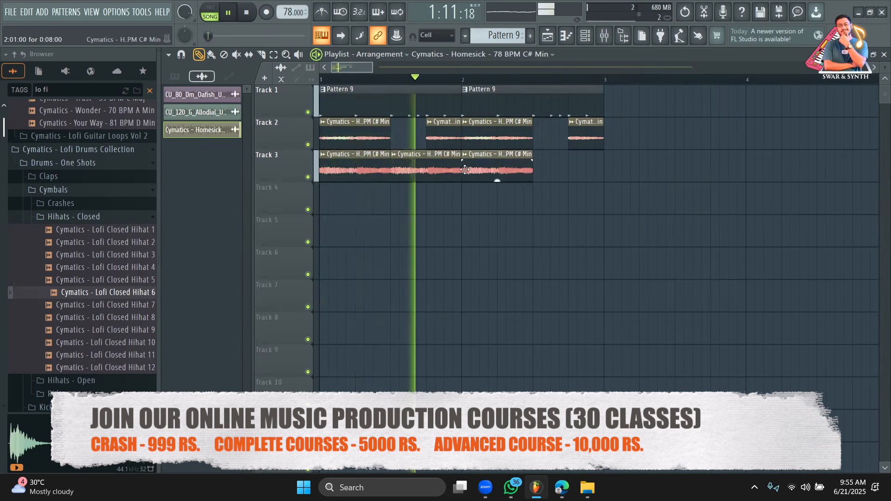
{"action": "left_click", "coordinate": [536, 169]}
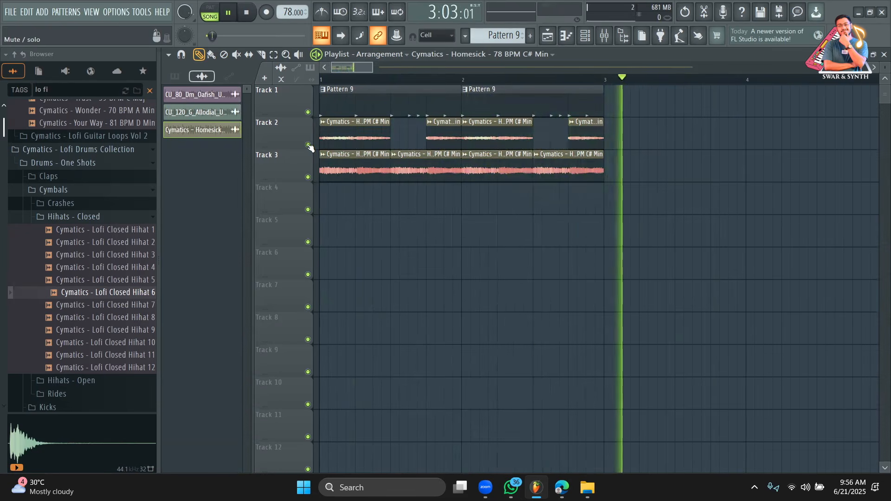
{"action": "key", "text": "ctrl+a"}
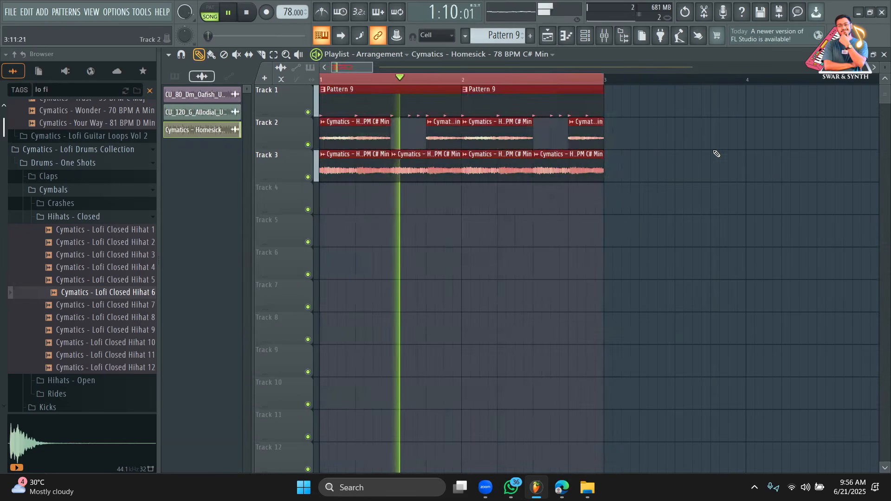
{"action": "left_click", "coordinate": [767, 173]}
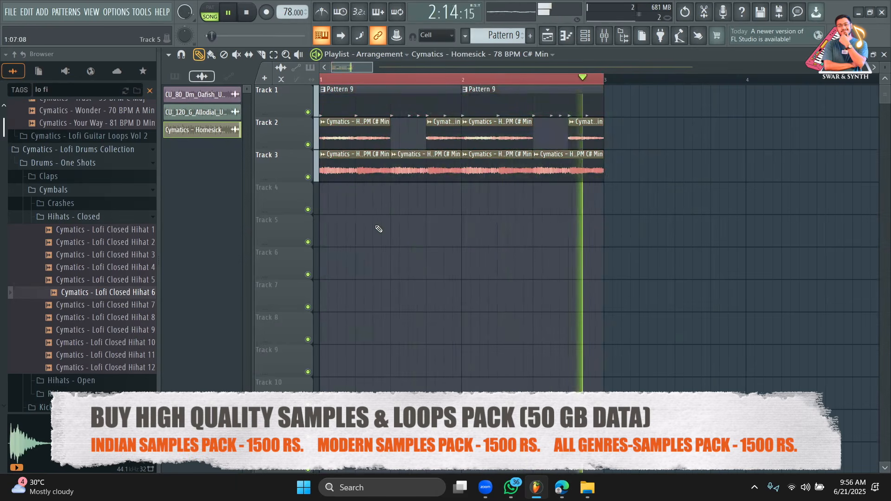
Step: Show the Unsorted channels and add the SWAM Violin 3 generator by searching the full plugin list for "swa"
{"action": "left_click", "coordinate": [585, 35]}
{"action": "left_click", "coordinate": [246, 56]}
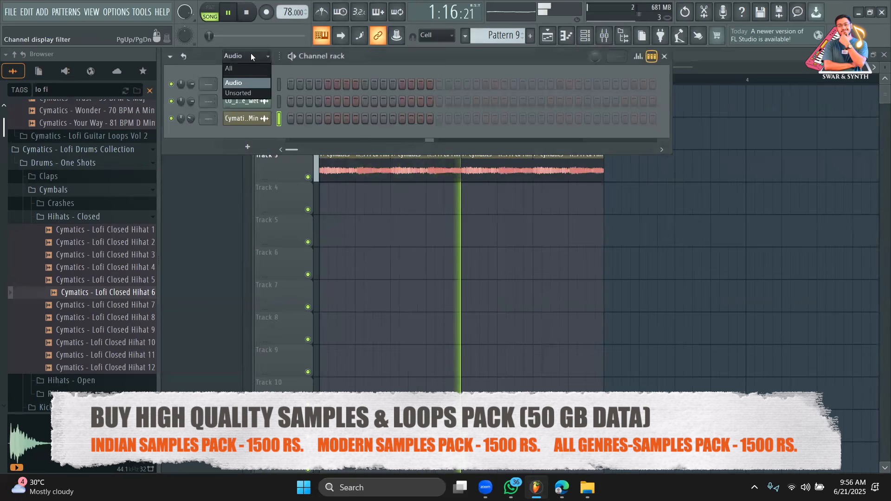
{"action": "left_click", "coordinate": [246, 93]}
{"action": "left_click", "coordinate": [247, 215]}
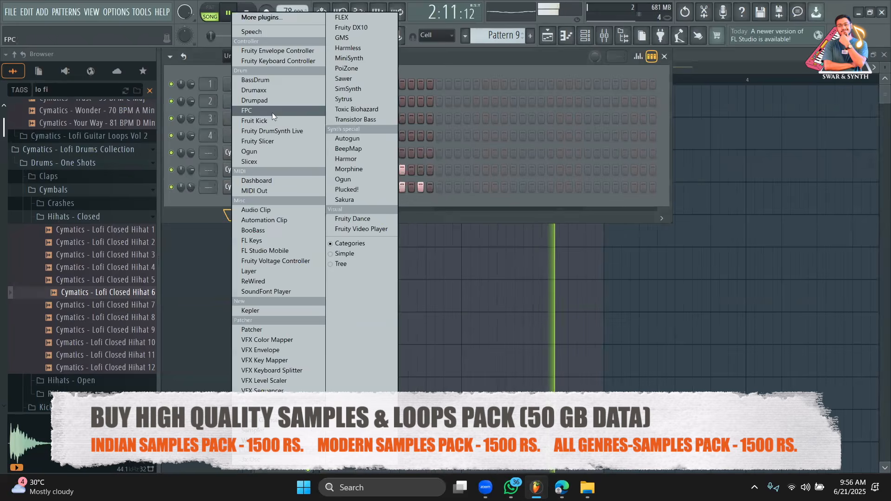
{"action": "left_click", "coordinate": [260, 18]}
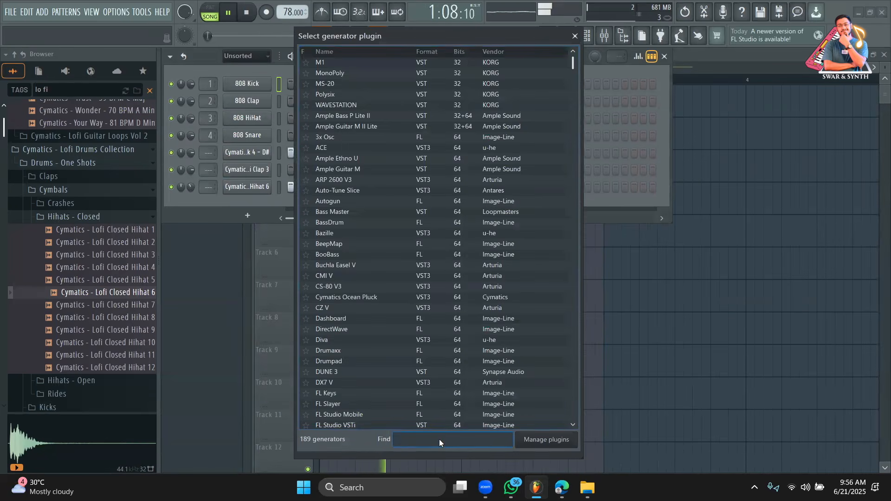
{"action": "type", "text": "swa"}
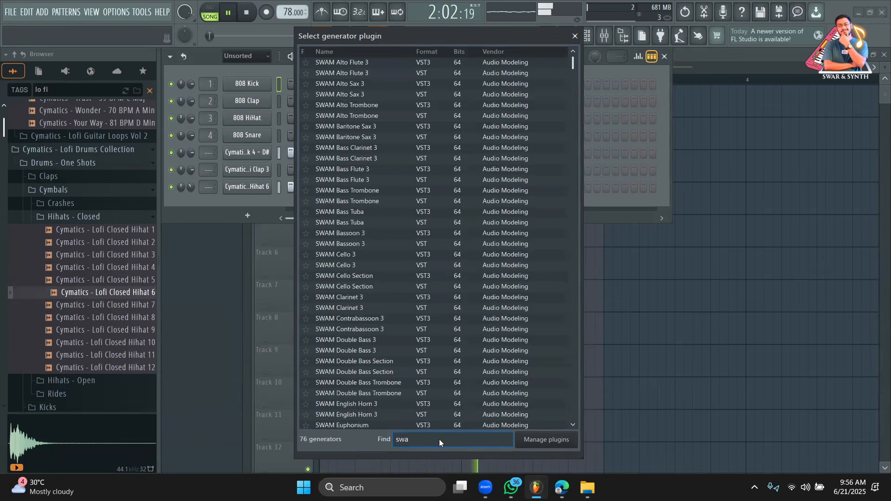
{"action": "scroll", "coordinate": [380, 346], "scroll_direction": "down", "scroll_amount": 10}
{"action": "scroll", "coordinate": [379, 347], "scroll_direction": "down", "scroll_amount": 4}
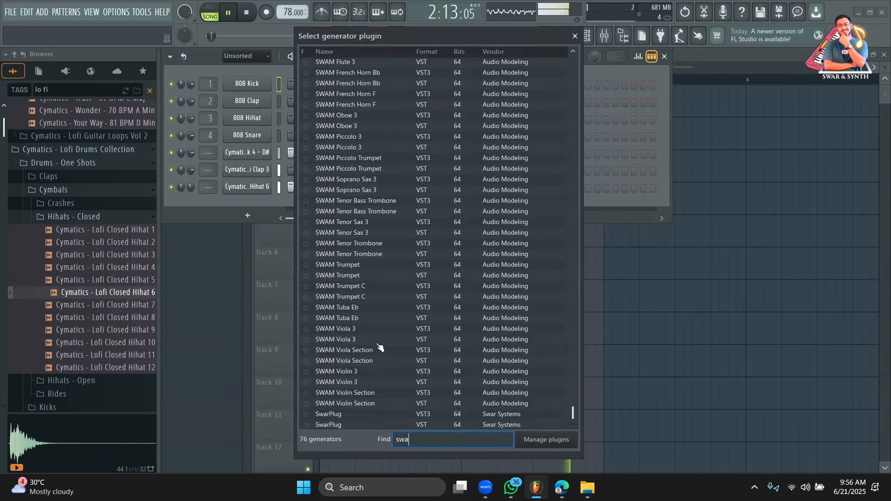
{"action": "double_click", "coordinate": [358, 369]}
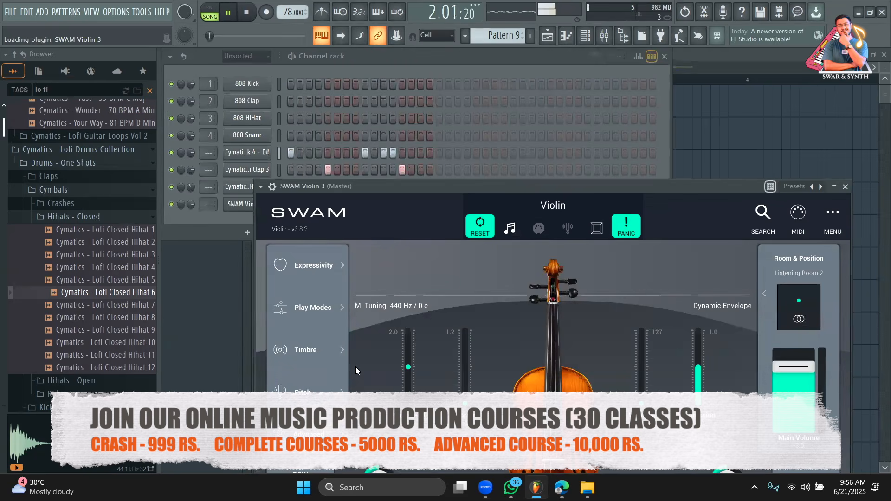
Step: Close the violin's Preset Manager, move the plugin window higher and dismiss the no-sound notice
{"action": "left_click", "coordinate": [626, 211]}
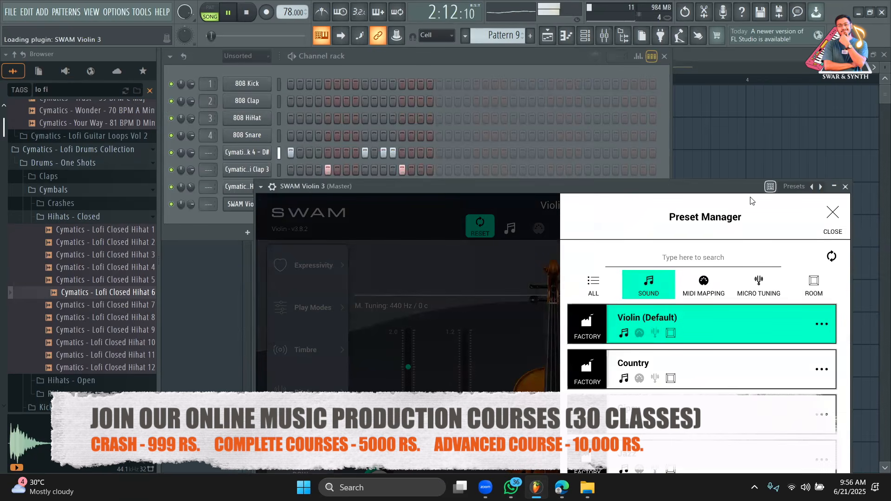
{"action": "left_click", "coordinate": [832, 214]}
{"action": "left_click_drag", "start_coordinate": [657, 201], "coordinate": [631, 44]}
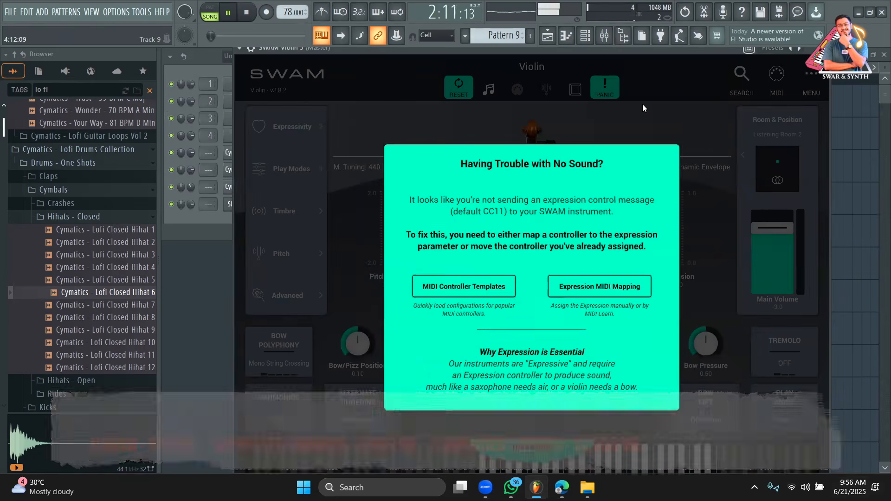
{"action": "left_click", "coordinate": [642, 104]}
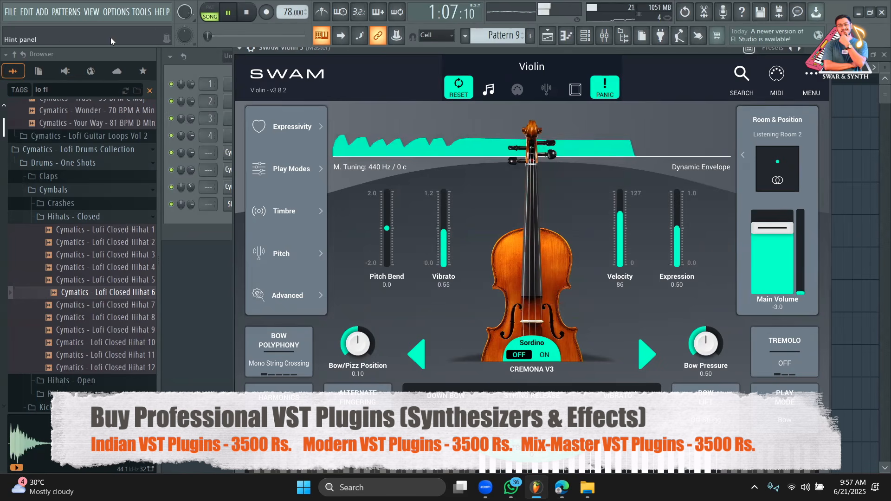
Step: Pause the song and play a live melody on the SWAM violin with notes such as F#5, G#5, A#5 and D#6
{"action": "left_click", "coordinate": [221, 18]}
{"action": "key", "text": "6"}
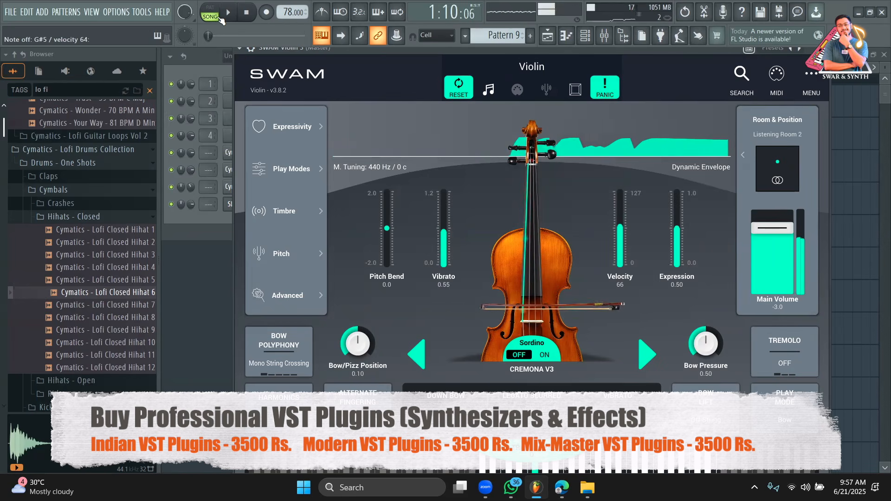
{"action": "key", "text": "5"}
{"action": "key", "text": "6"}
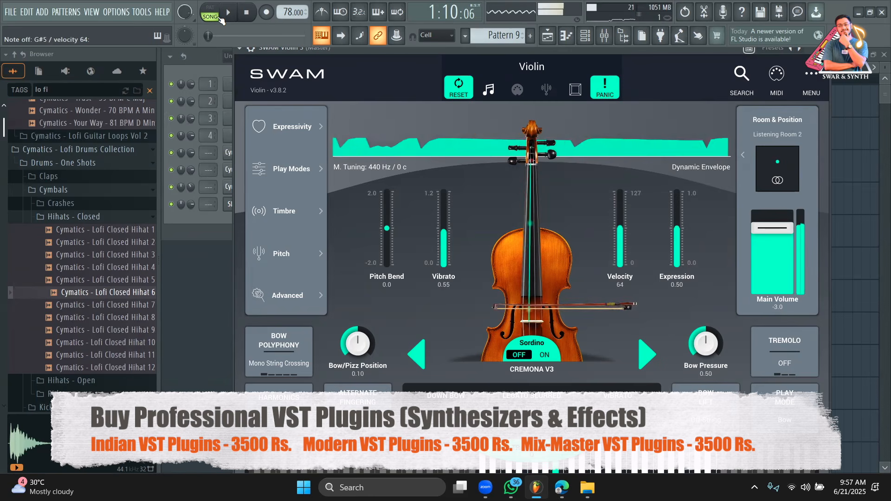
{"action": "key", "text": "7"}
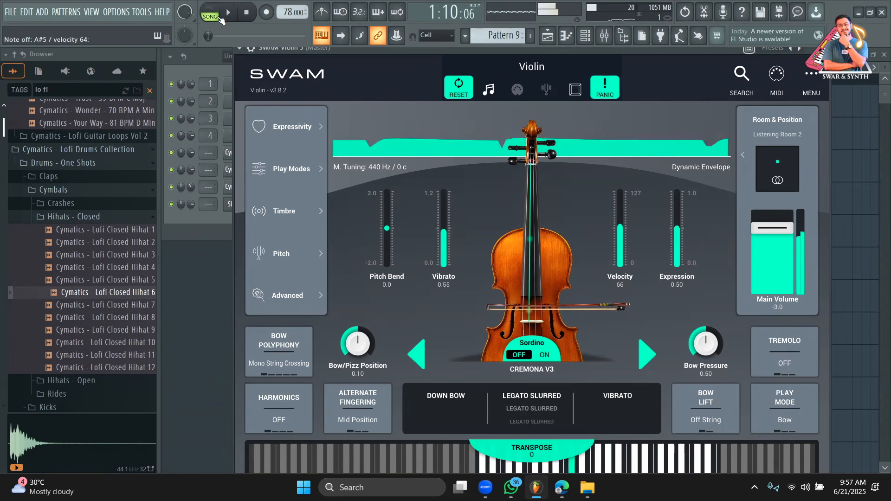
{"action": "key", "text": "5"}
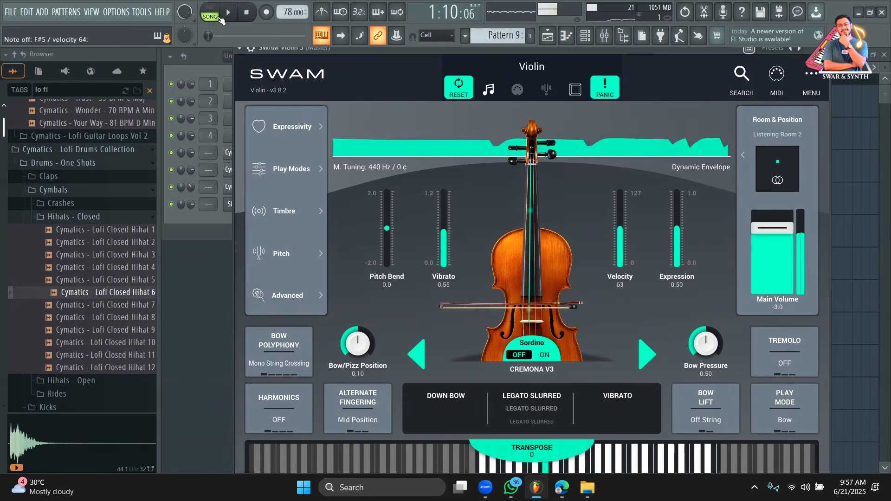
{"action": "key", "text": "6"}
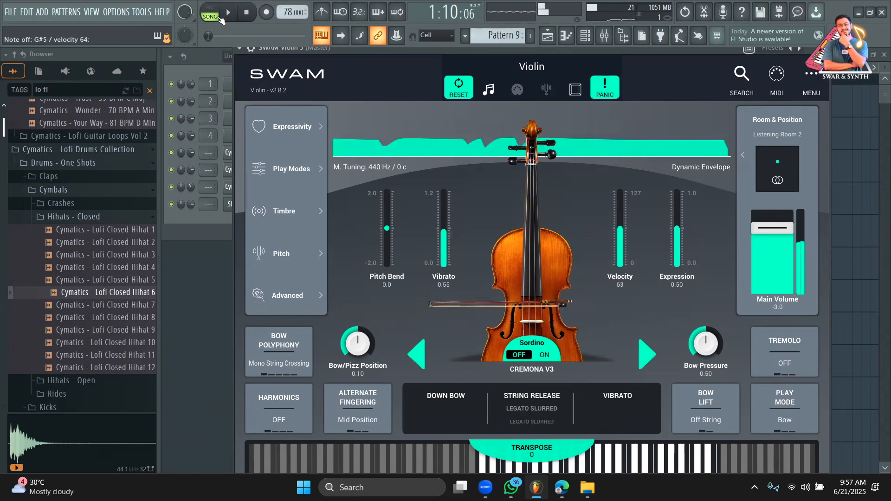
{"action": "key", "text": "7"}
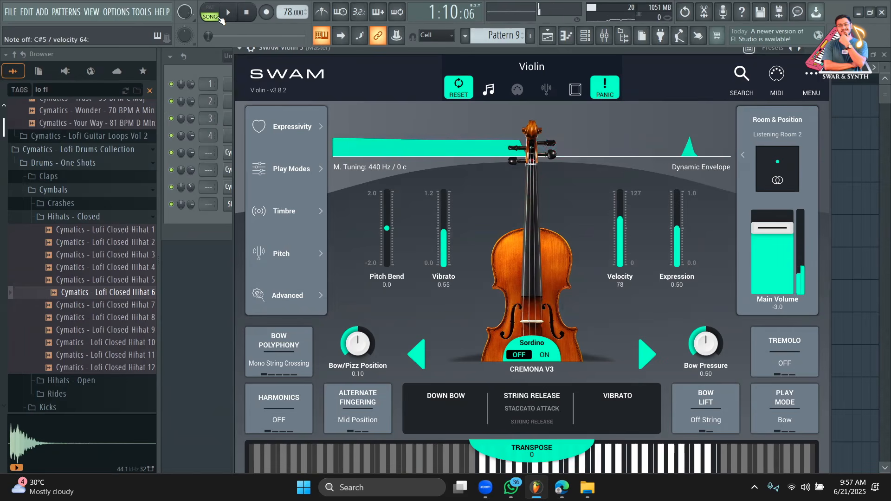
{"action": "key", "text": "7"}
{"action": "key", "text": "9"}
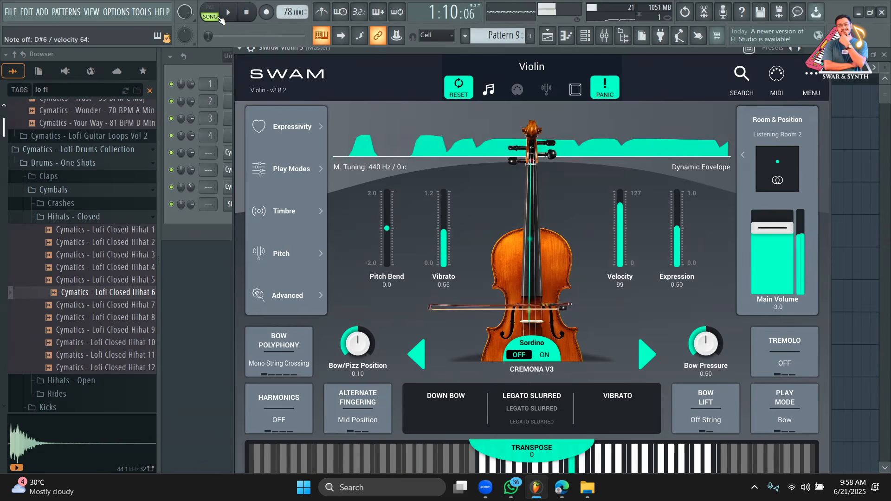
{"action": "key", "text": "9"}
{"action": "key", "text": "7"}
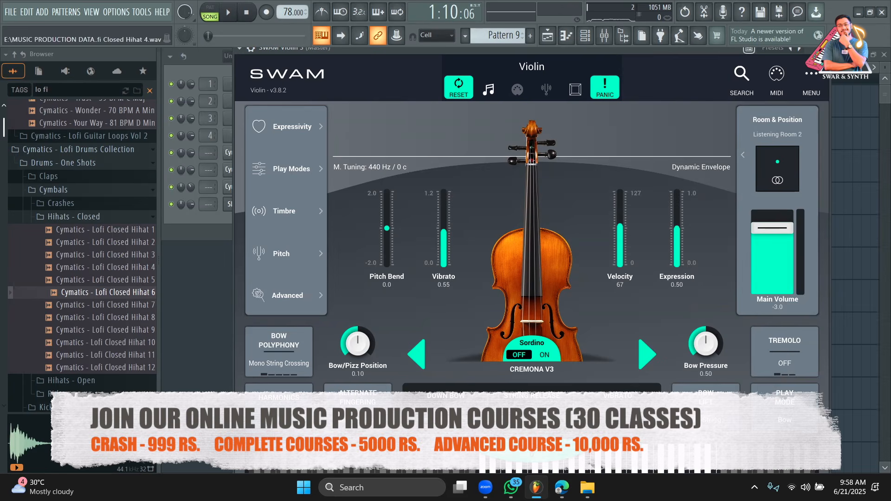
Step: Delete the SWAM Violin 3 channel from the channel rack
{"action": "left_click", "coordinate": [210, 215]}
{"action": "right_click", "coordinate": [240, 205]}
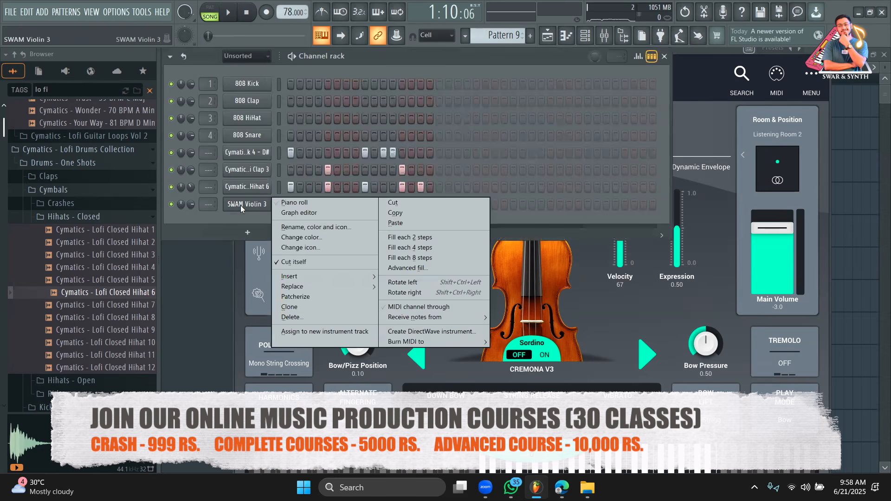
{"action": "left_click", "coordinate": [300, 317]}
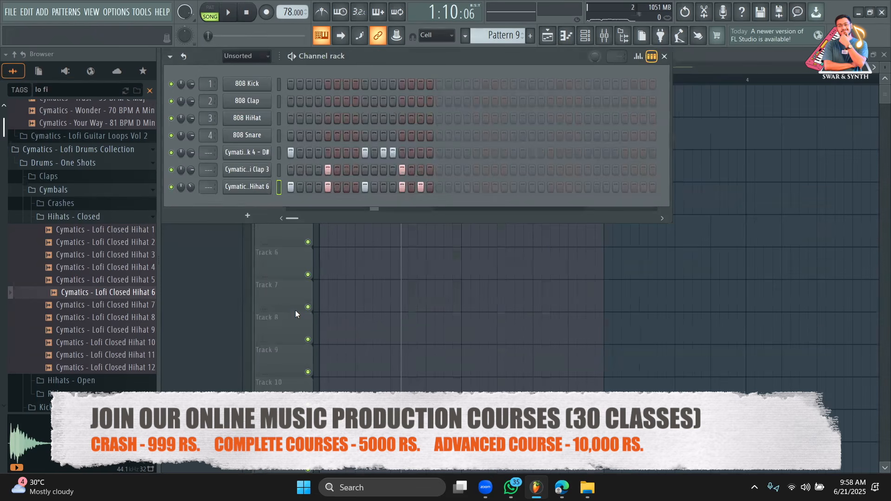
Step: Cancel saving the project and close FL Studio, discarding the changes to untitled.flp
{"action": "key", "text": "ctrl+s"}
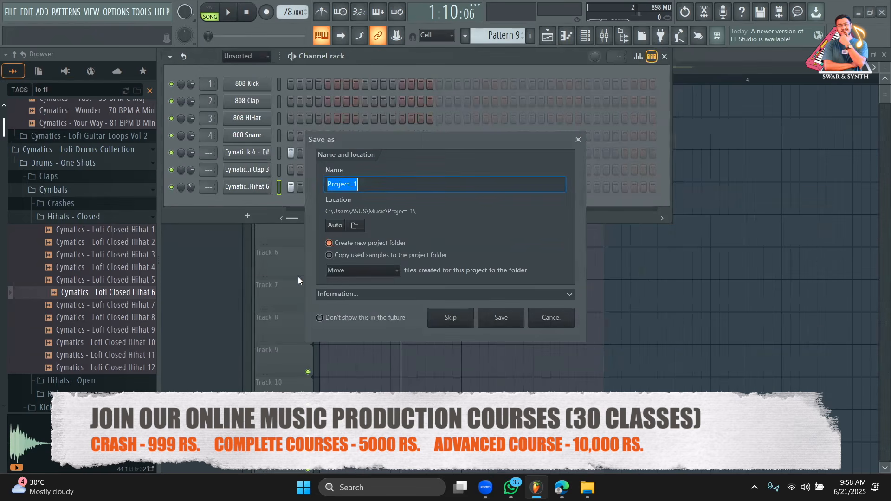
{"action": "left_click", "coordinate": [579, 139]}
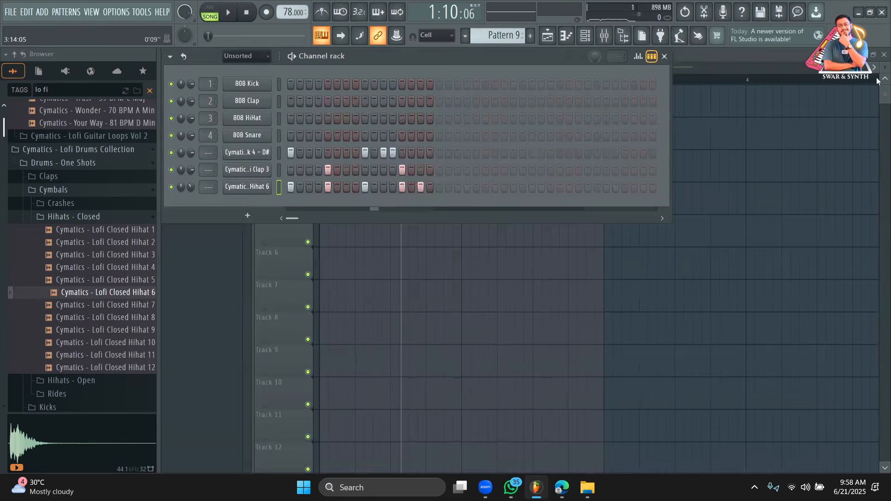
{"action": "key", "text": "F6"}
{"action": "left_click", "coordinate": [881, 12]}
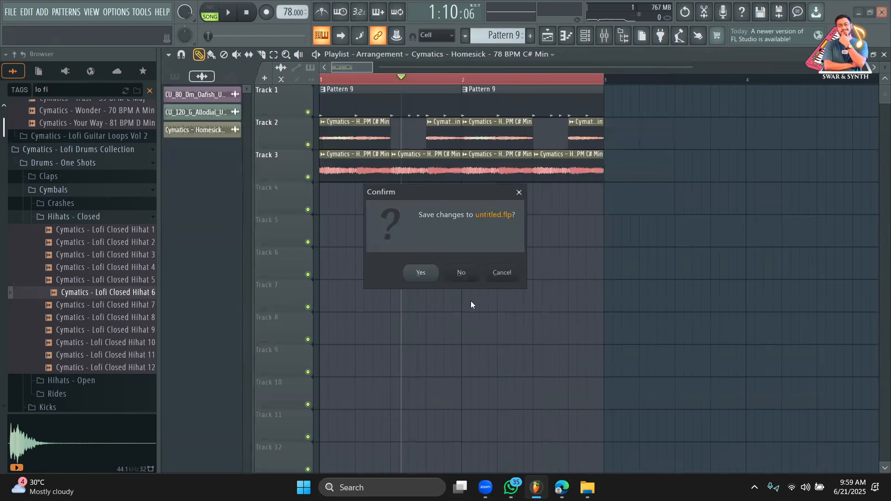
{"action": "left_click", "coordinate": [459, 275]}
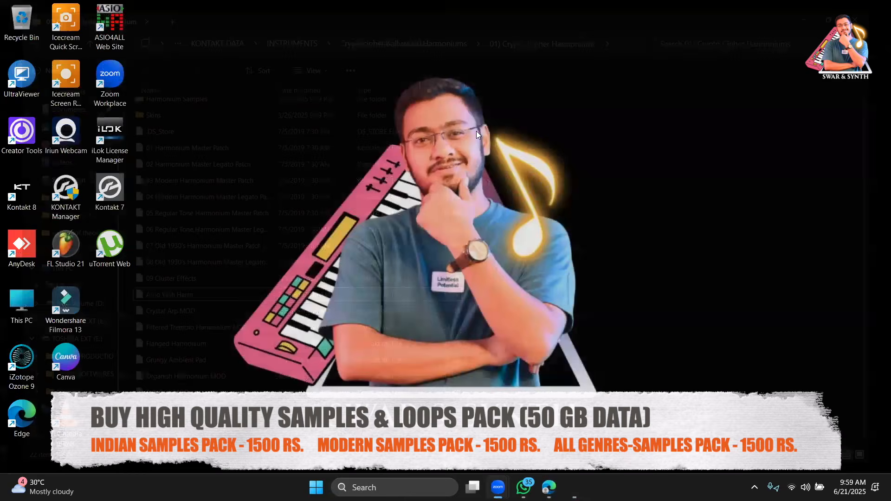
{"action": "right_click", "coordinate": [475, 131]}
{"action": "left_click", "coordinate": [517, 175]}
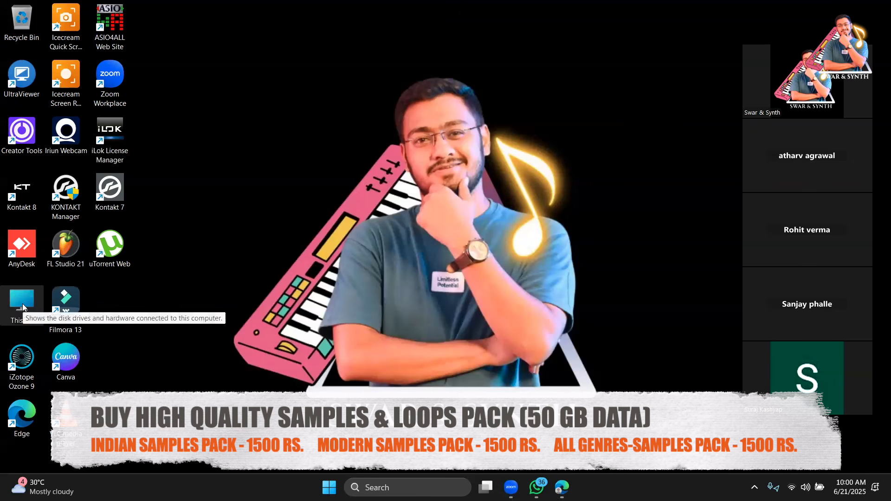
{"action": "right_click", "coordinate": [229, 224]}
{"action": "left_click", "coordinate": [275, 277]}
{"action": "right_click", "coordinate": [275, 277]}
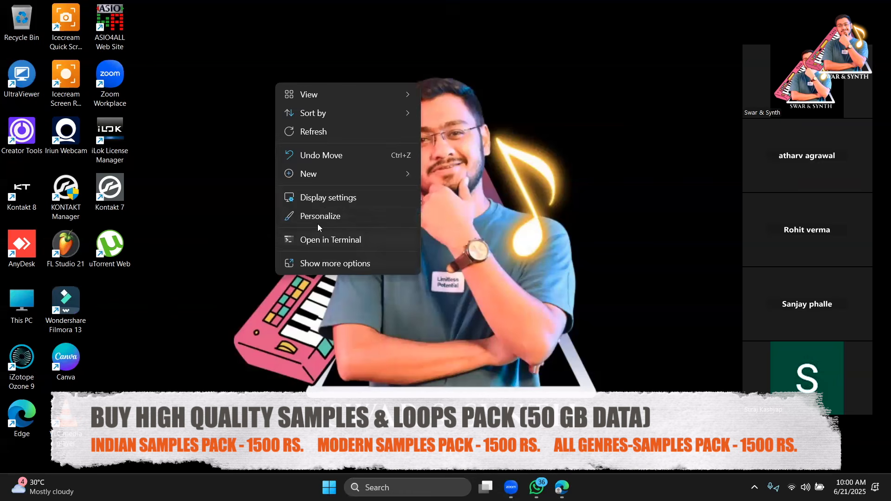
{"action": "left_click", "coordinate": [321, 132]}
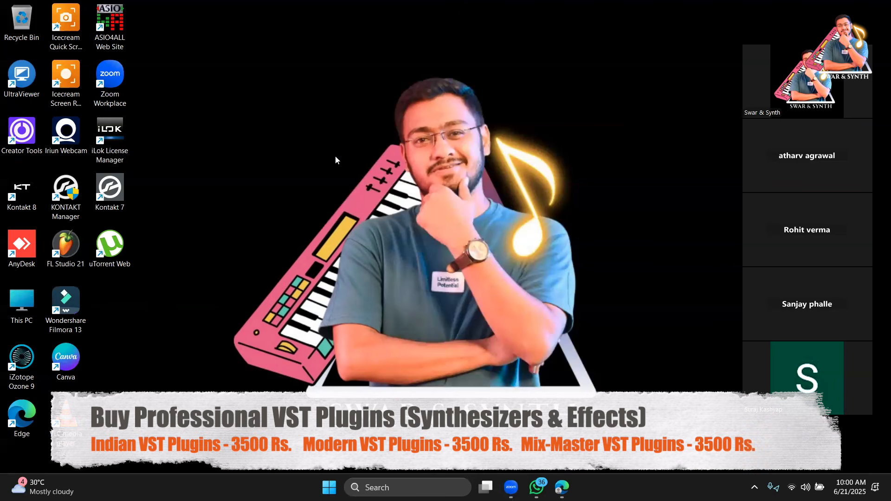
{"action": "right_click", "coordinate": [458, 203]}
{"action": "left_click", "coordinate": [482, 248]}
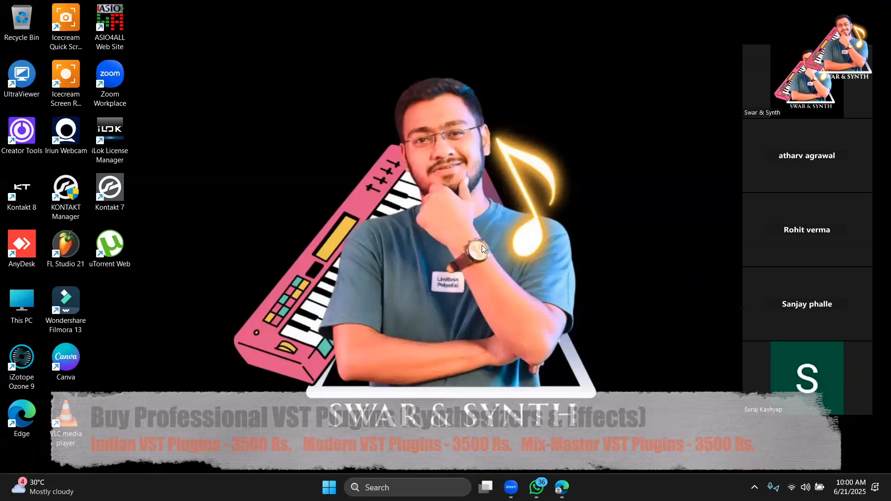
{"action": "right_click", "coordinate": [442, 244]}
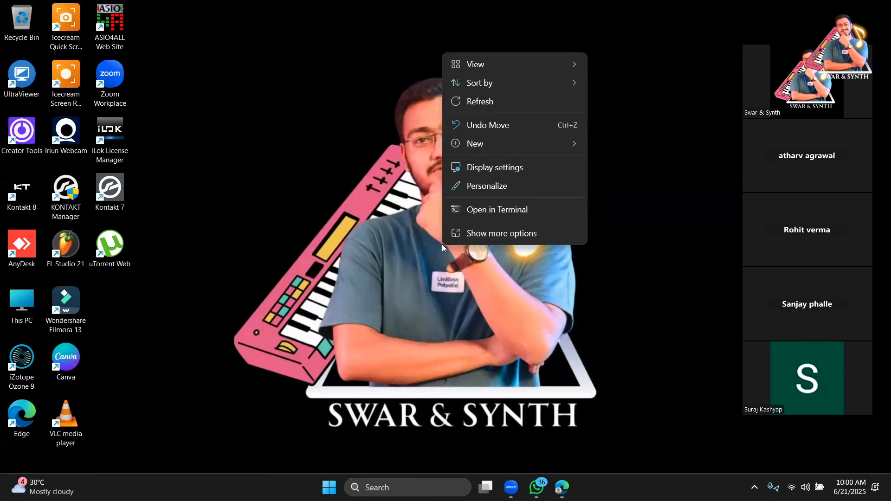
{"action": "left_click", "coordinate": [484, 102]}
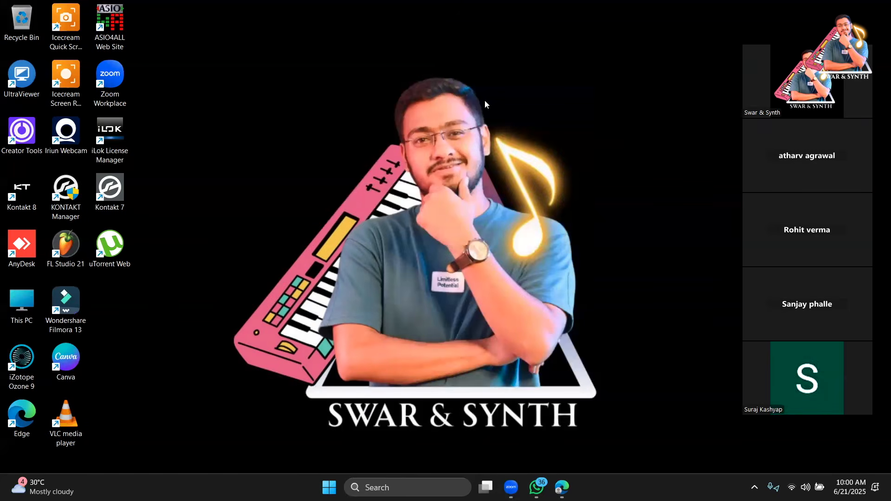
{"action": "right_click", "coordinate": [484, 101]}
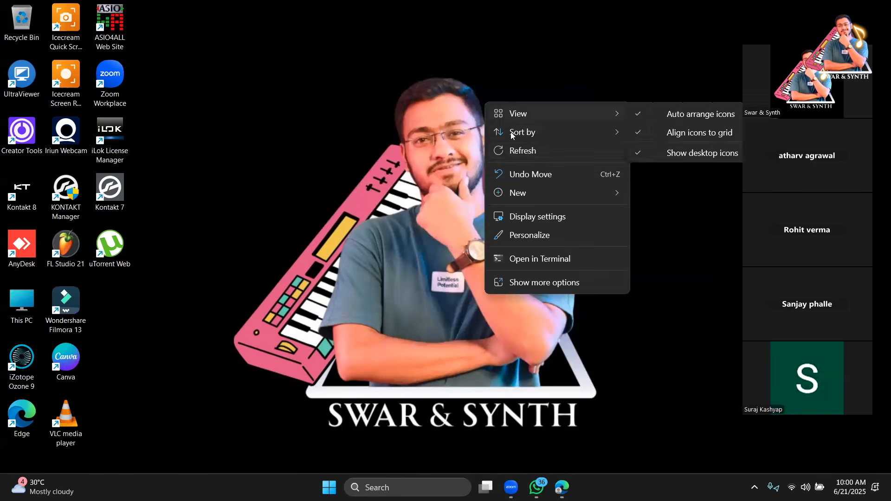
{"action": "left_click", "coordinate": [534, 155]}
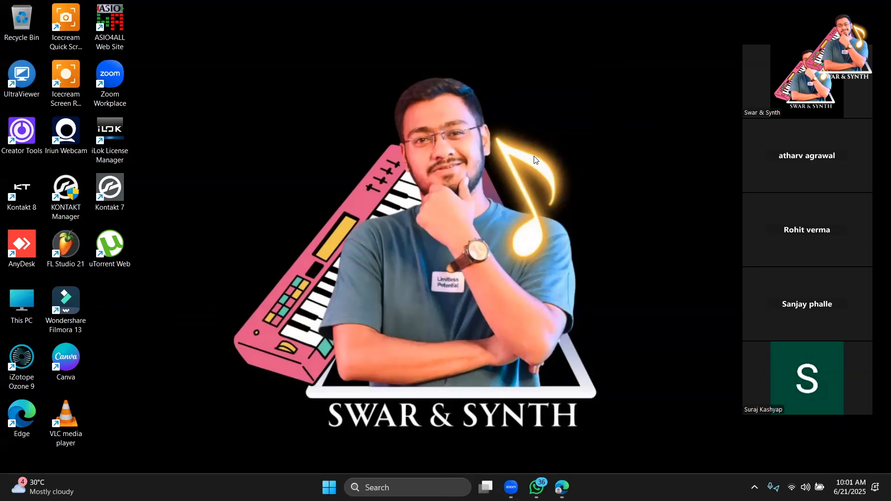